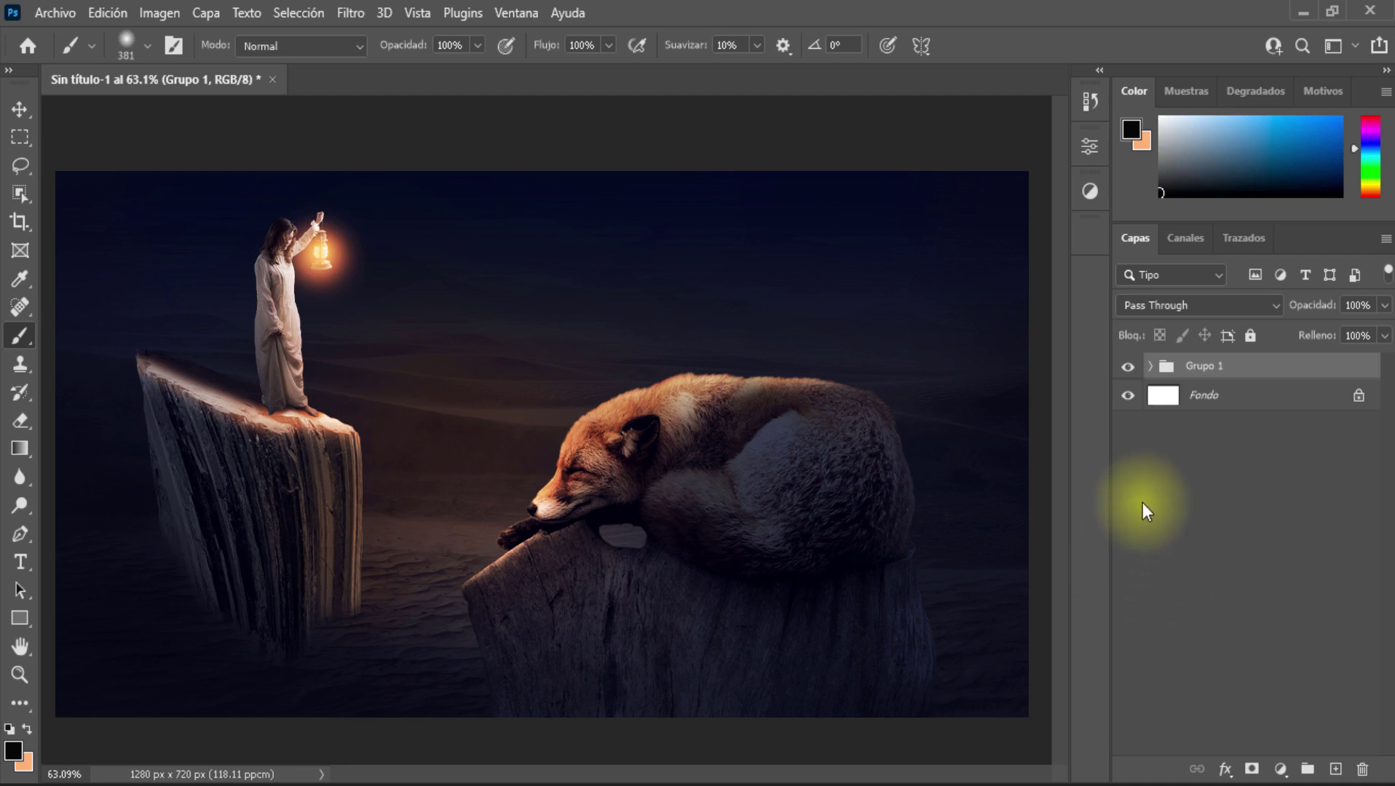
Step: Start a new document from the File menu, preset at 1280 × 720 px with a white background
click(63, 3)
click(77, 34)
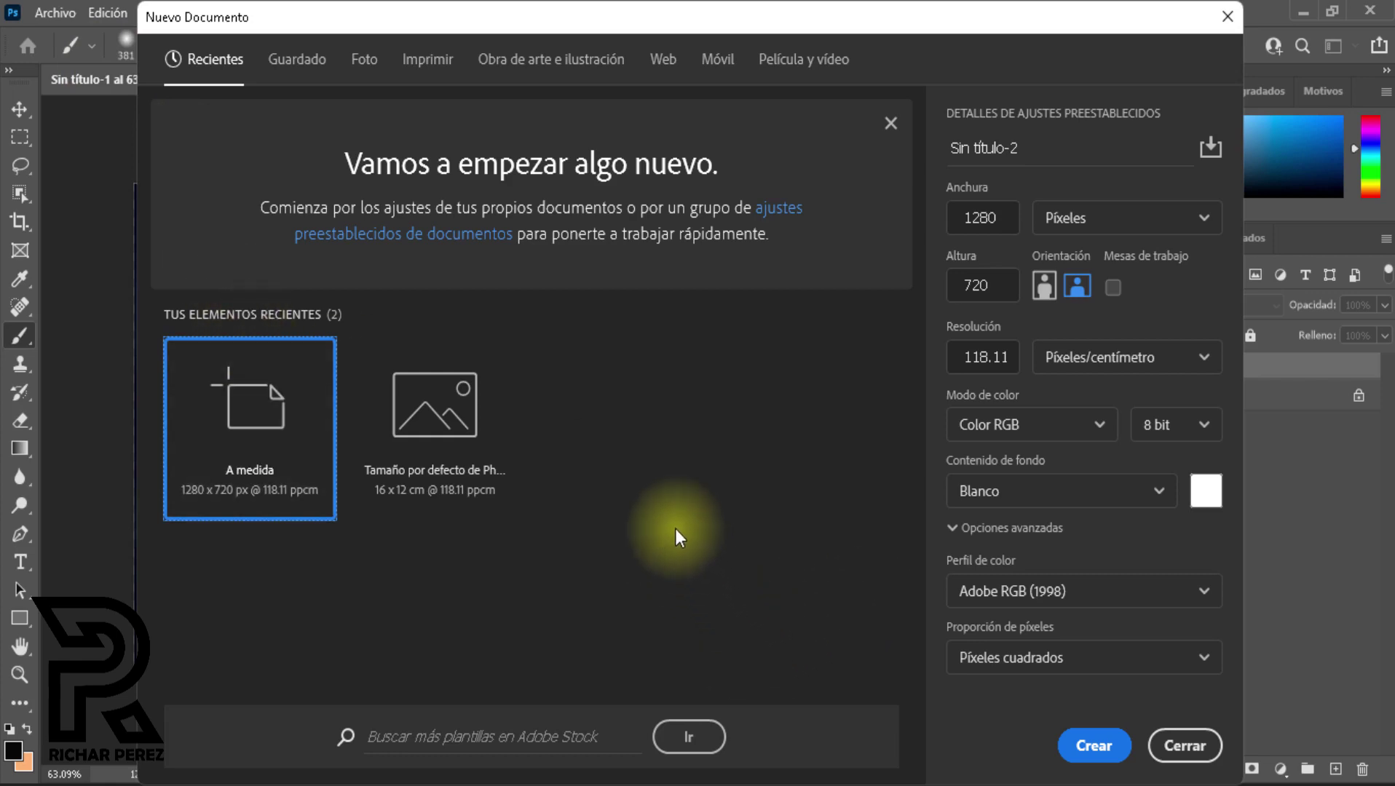
Step: Create the 1280 × 720 px white document at 300 pixels per inch
drag(1022, 146, 1008, 145)
click(1042, 157)
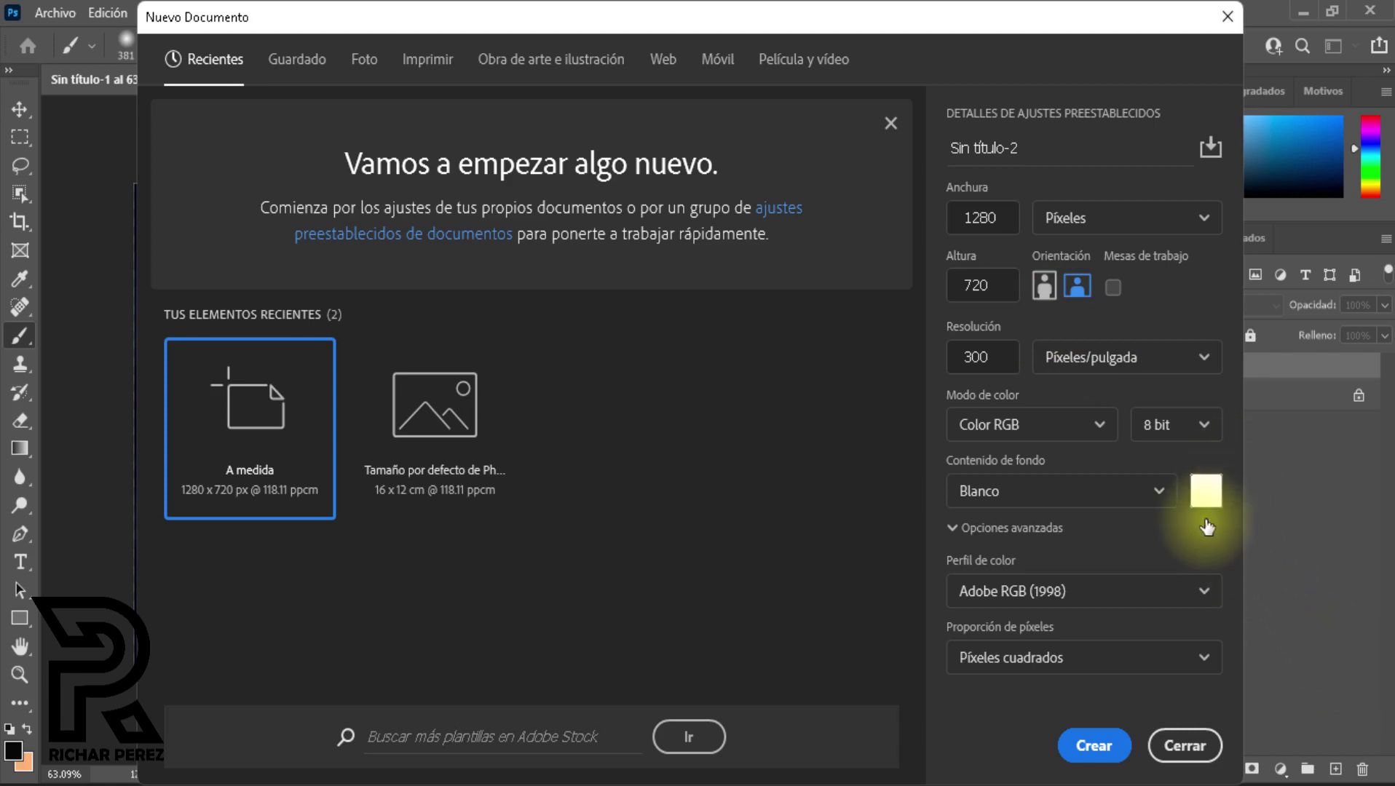
click(1090, 750)
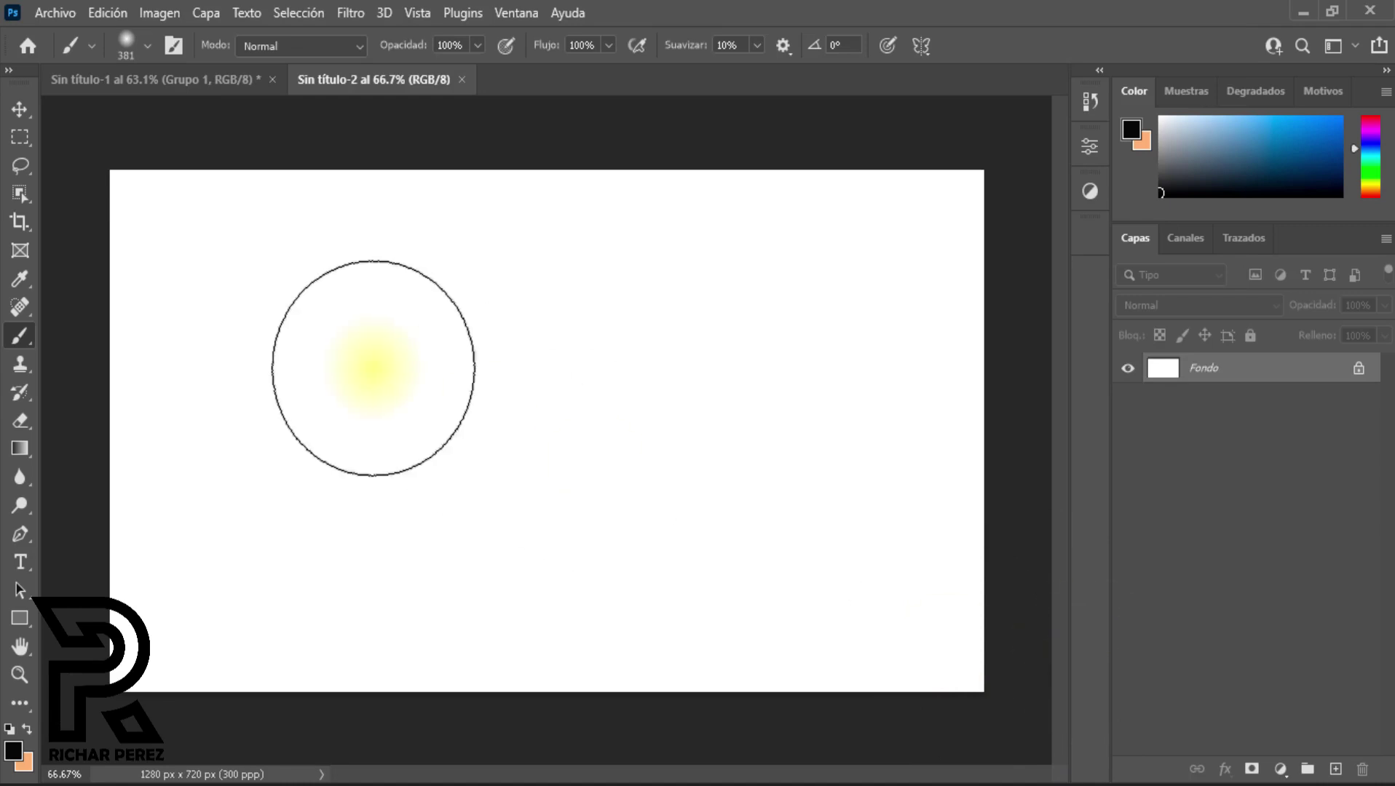
Step: With the Move tool active, place the desert photo as an embedded image
key(v)
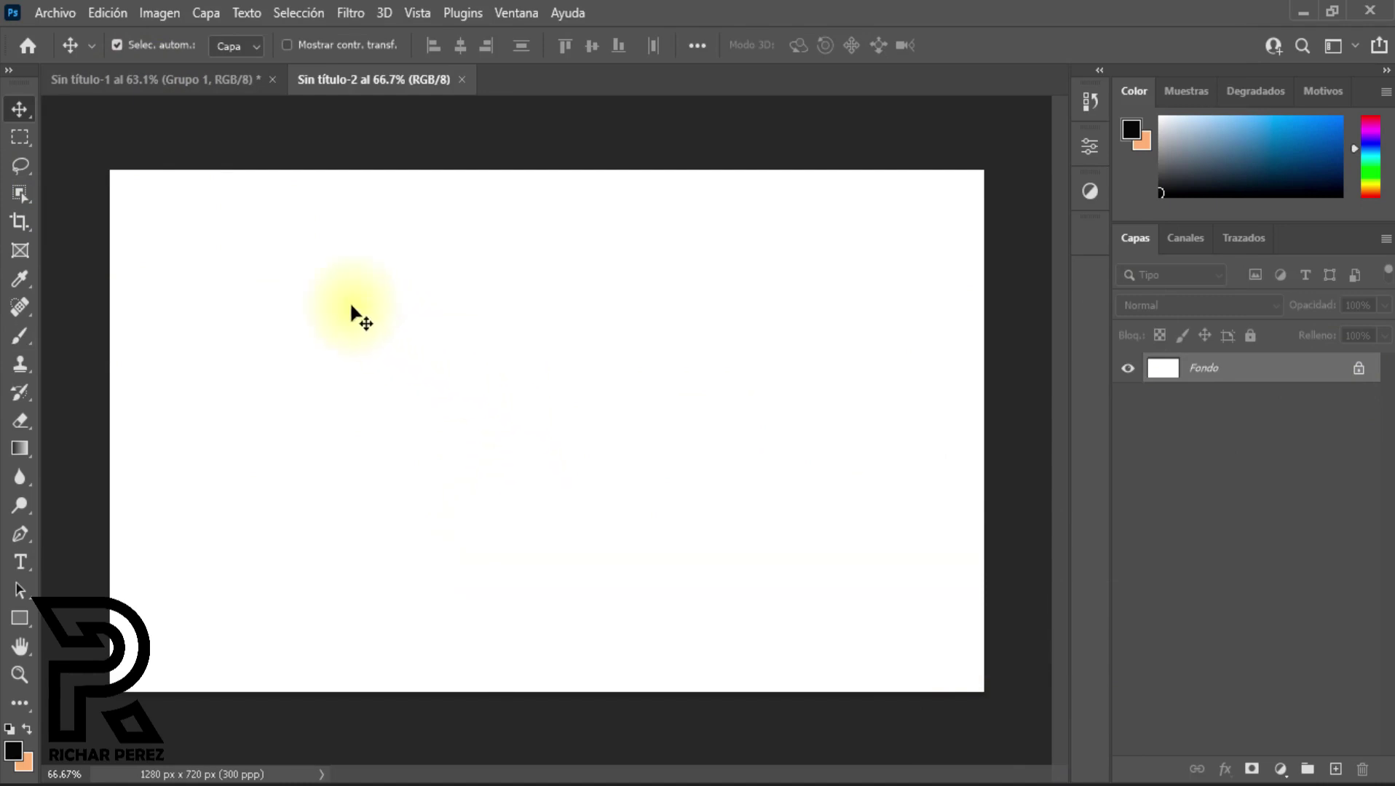
click(55, 12)
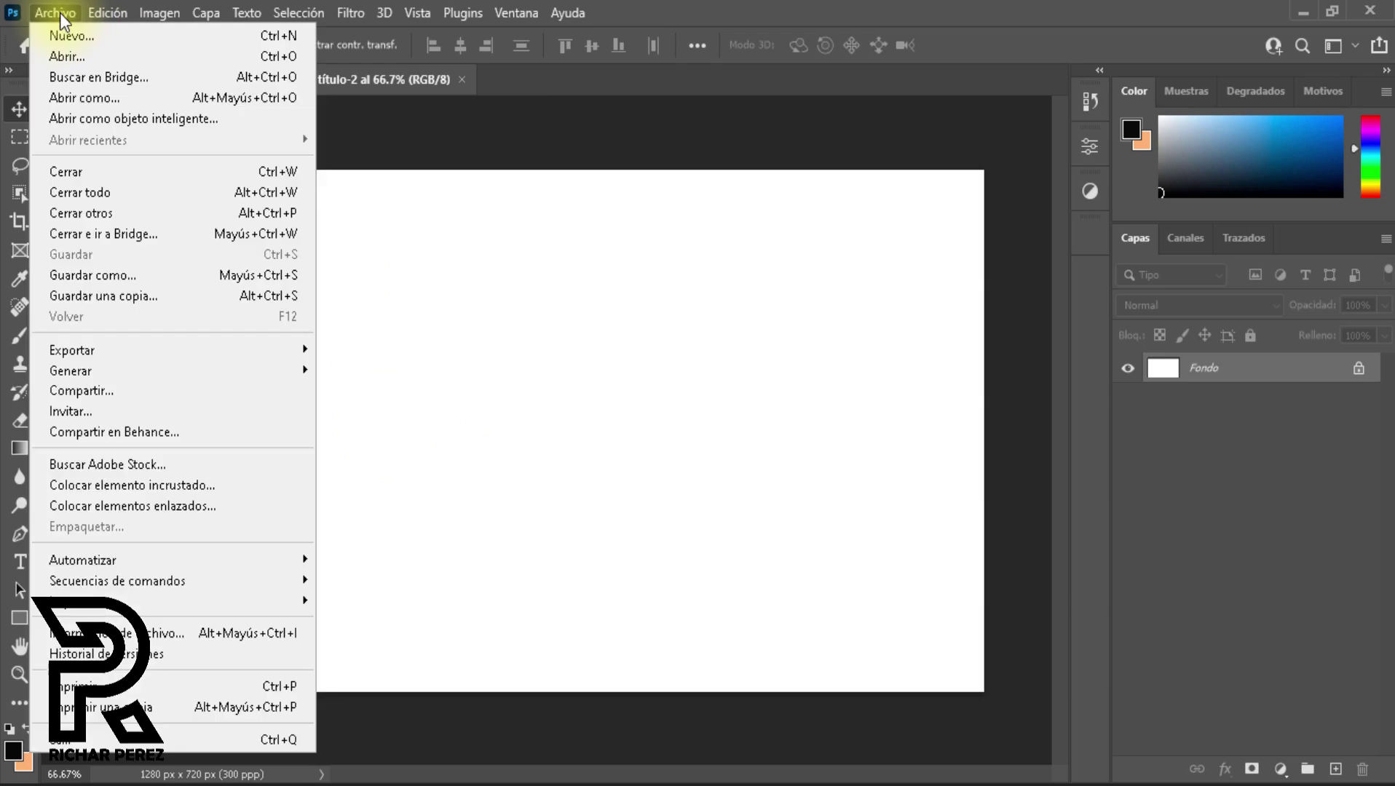
click(141, 493)
click(228, 211)
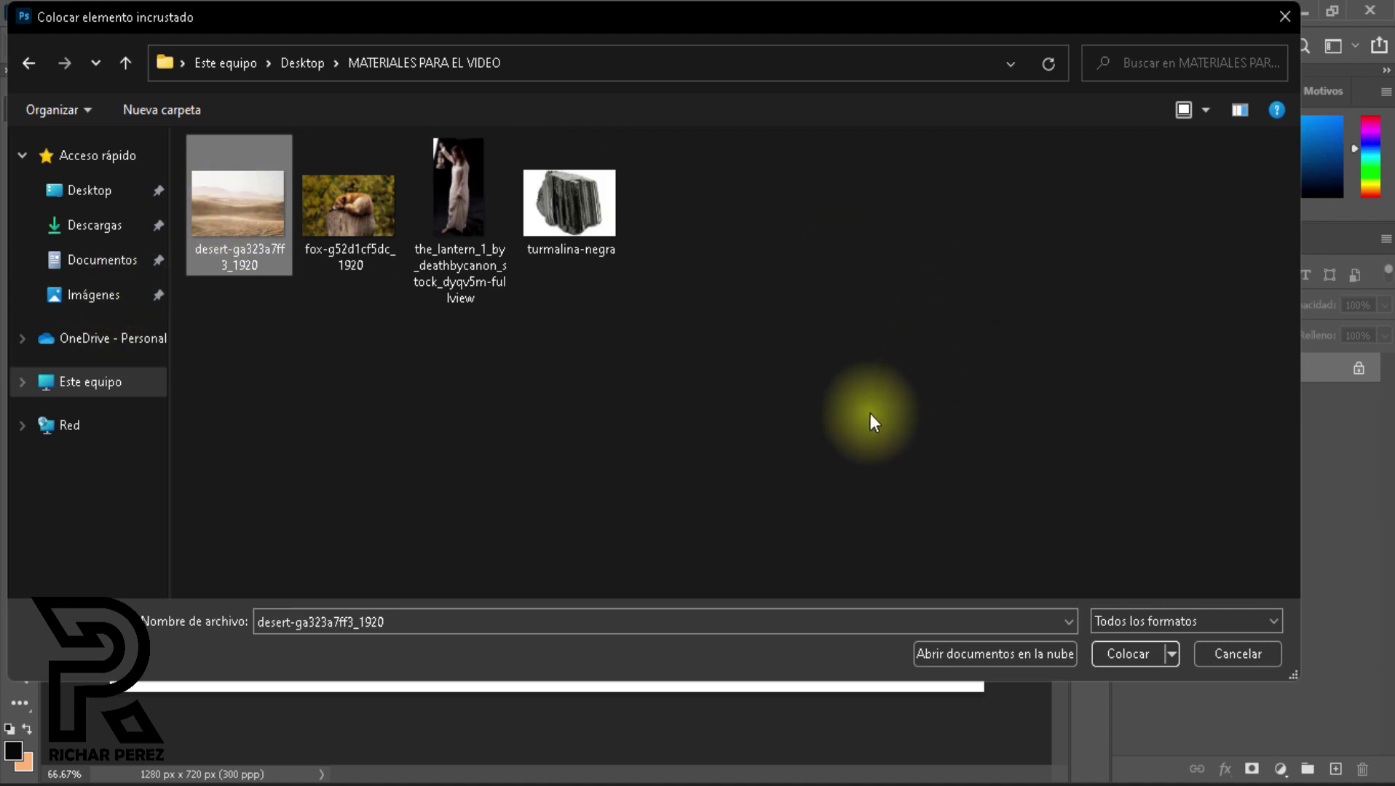
click(1128, 654)
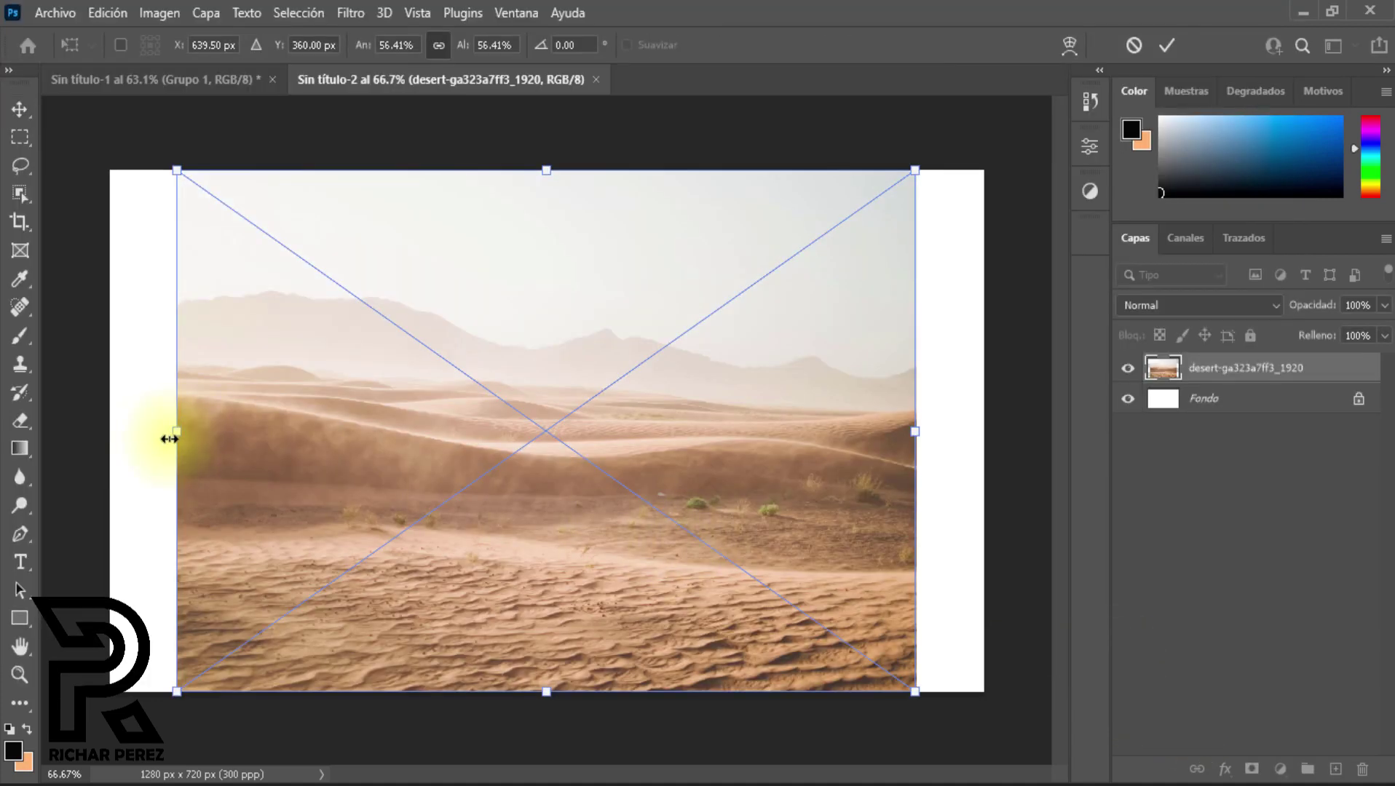
Step: Stretch the desert photo to fill the canvas width, raise it slightly, and commit
drag(176, 431, 110, 432)
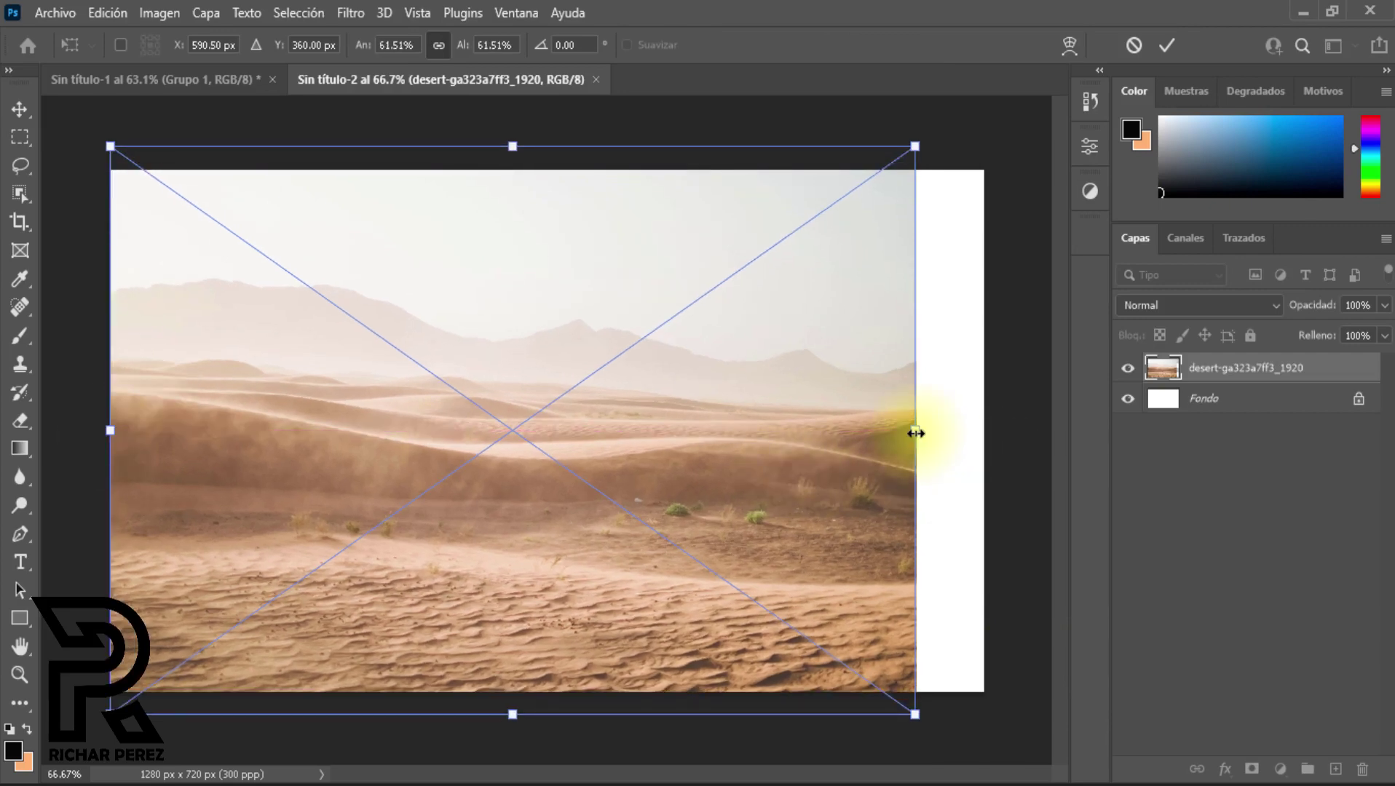
drag(915, 431, 977, 430)
drag(766, 492, 762, 473)
key(Return)
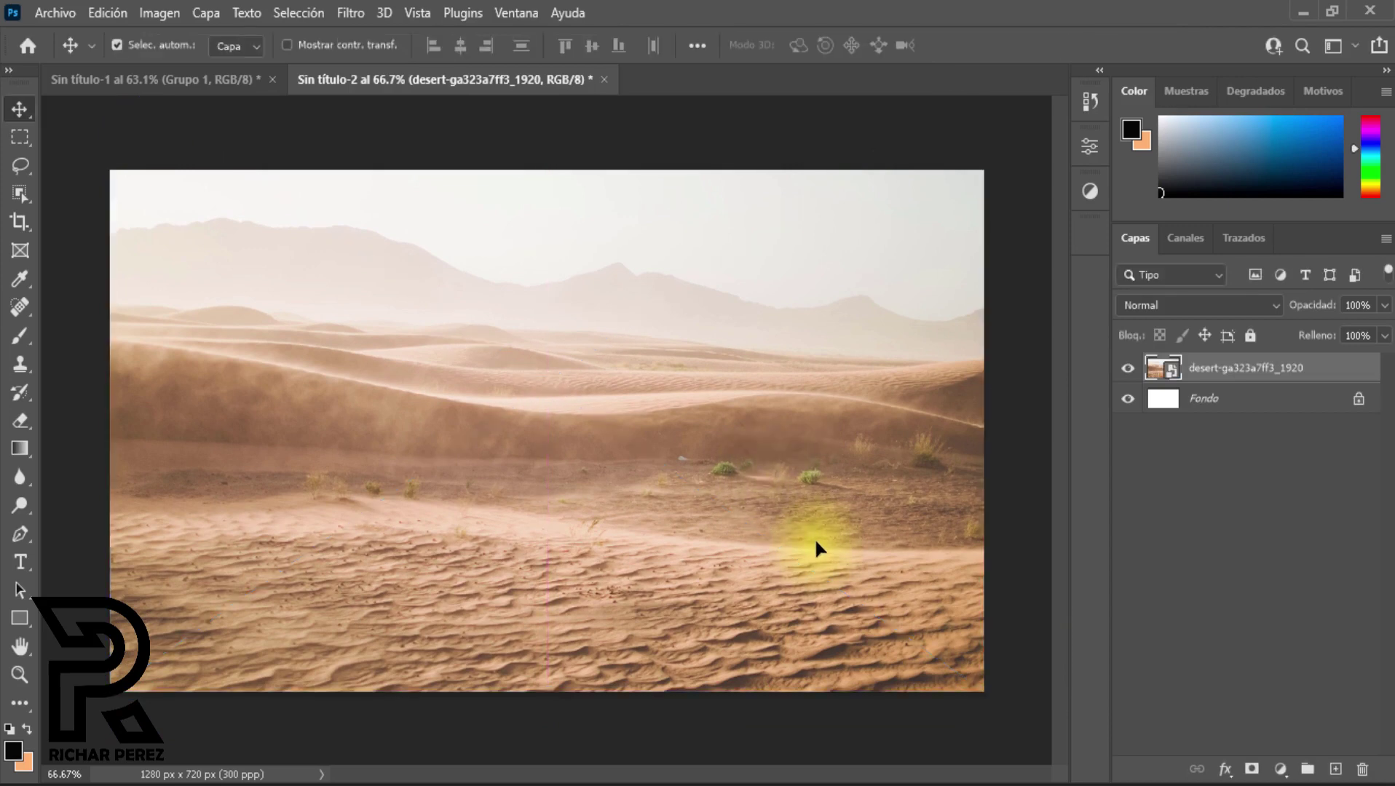
Step: Rename the desert photo layer to 'desierto'
double_click(1246, 368)
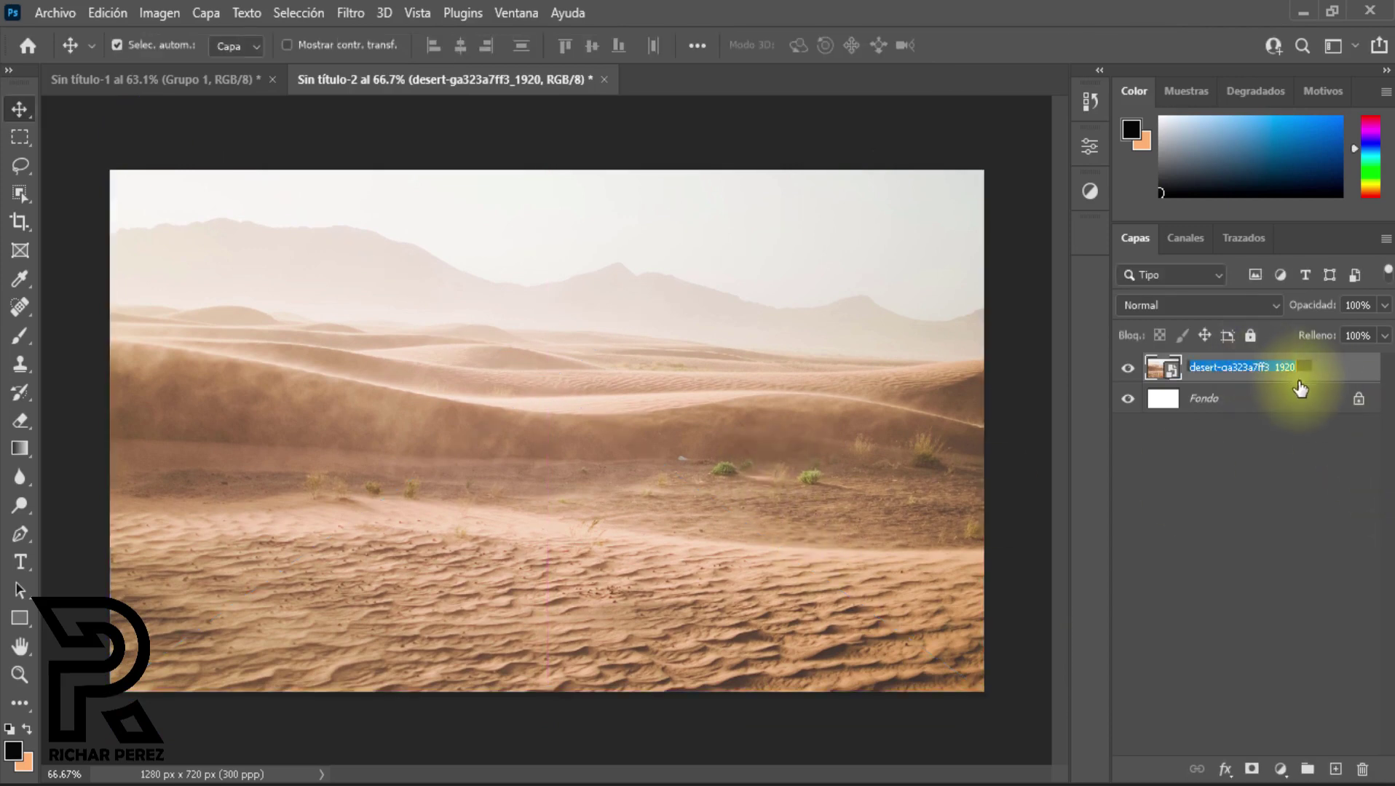
text(de)
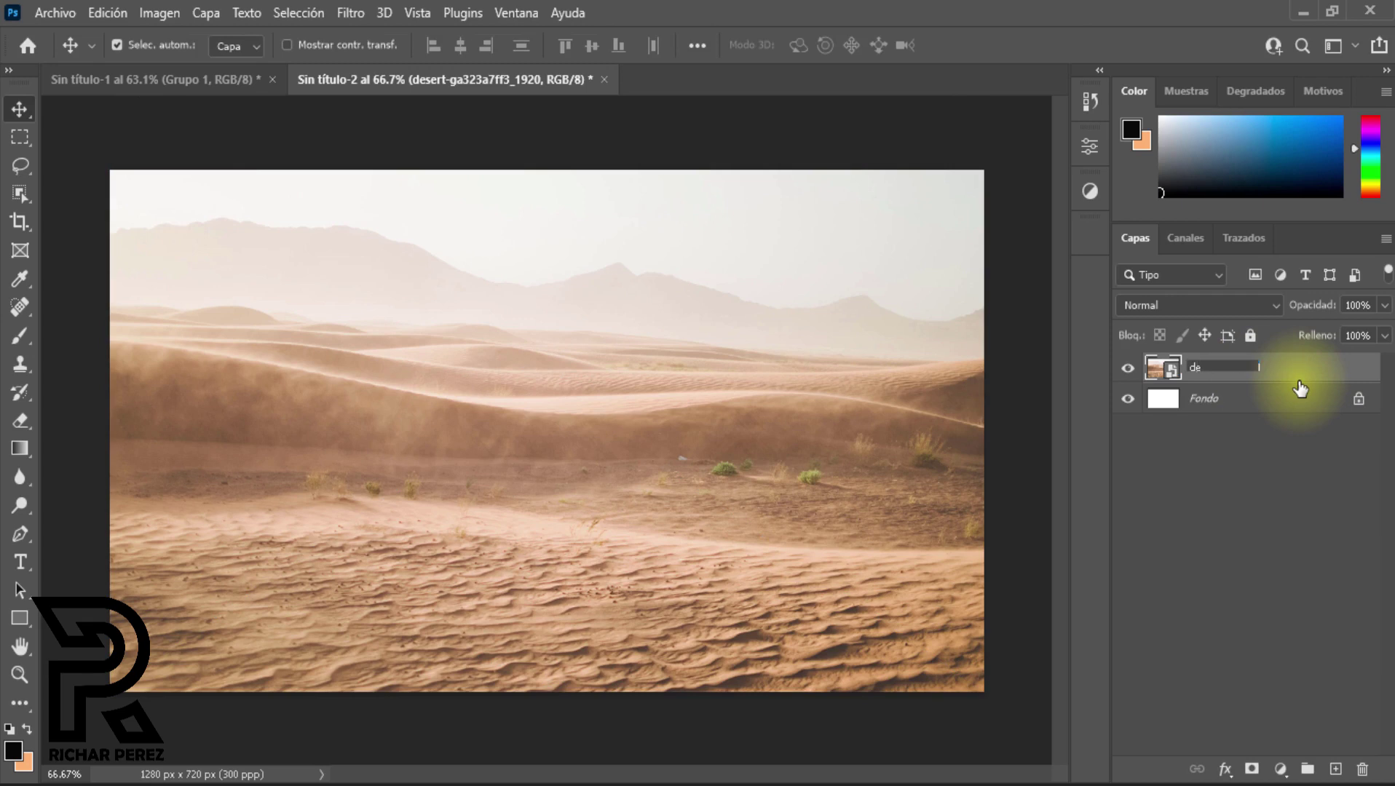
text(sierto)
key(Return)
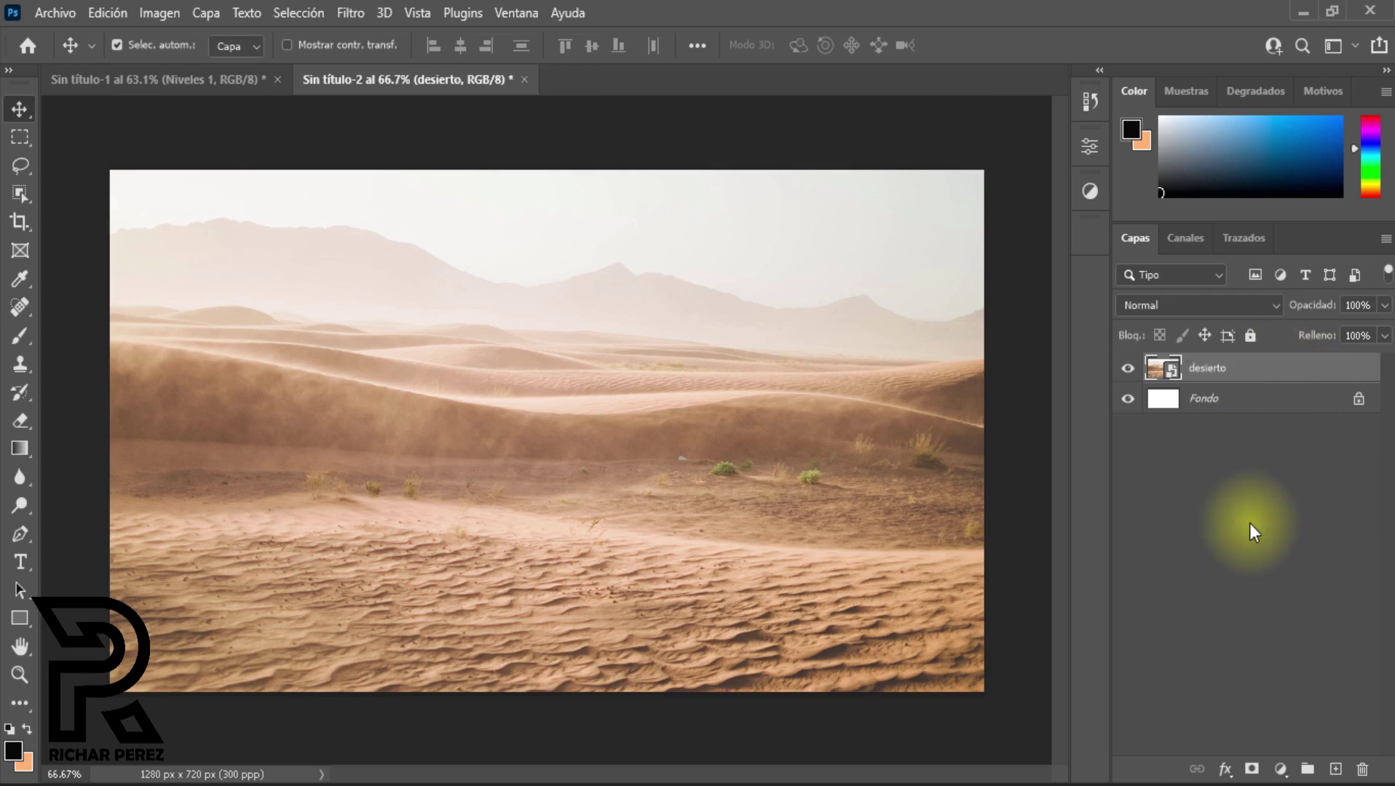
click(1248, 532)
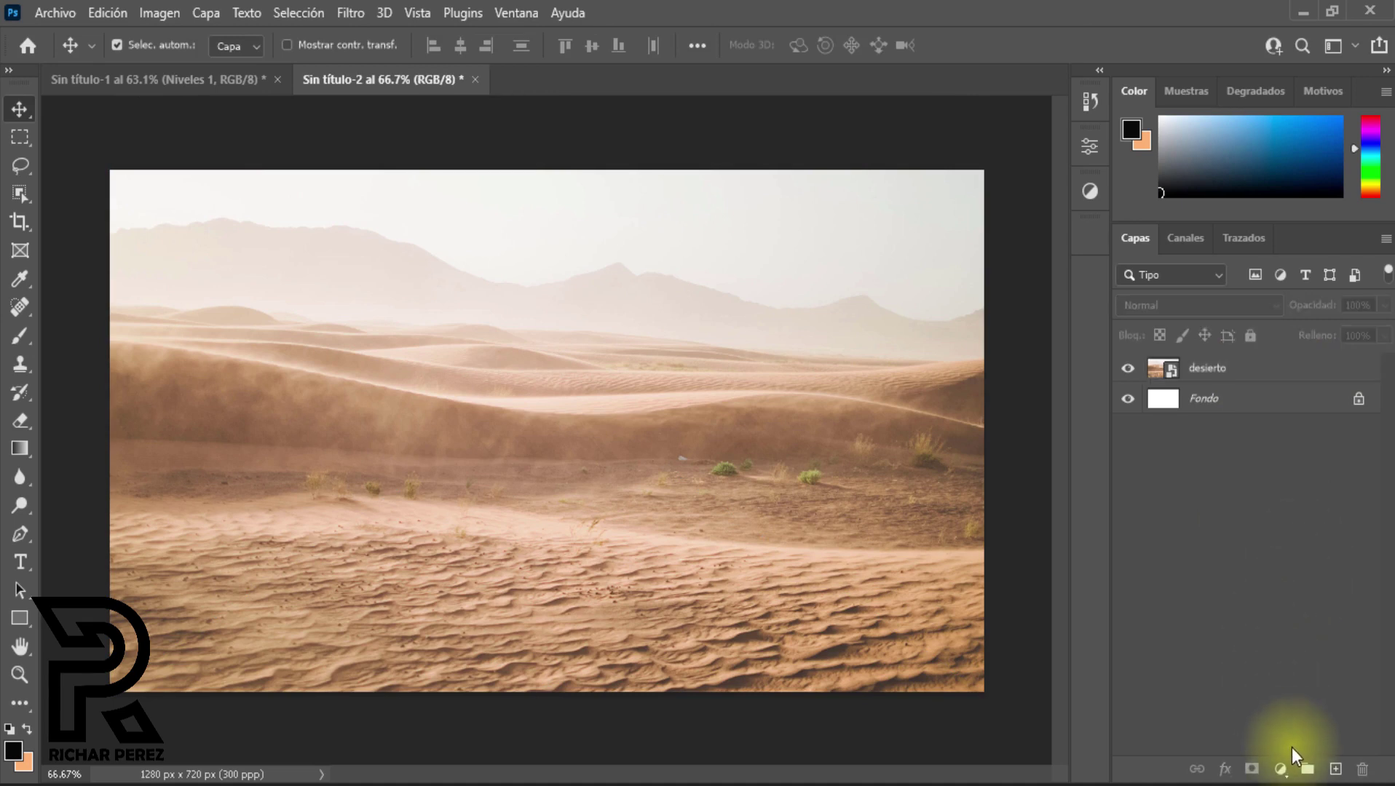
Step: Add a Niveles adjustment layer with output white lowered to 72
click(1280, 768)
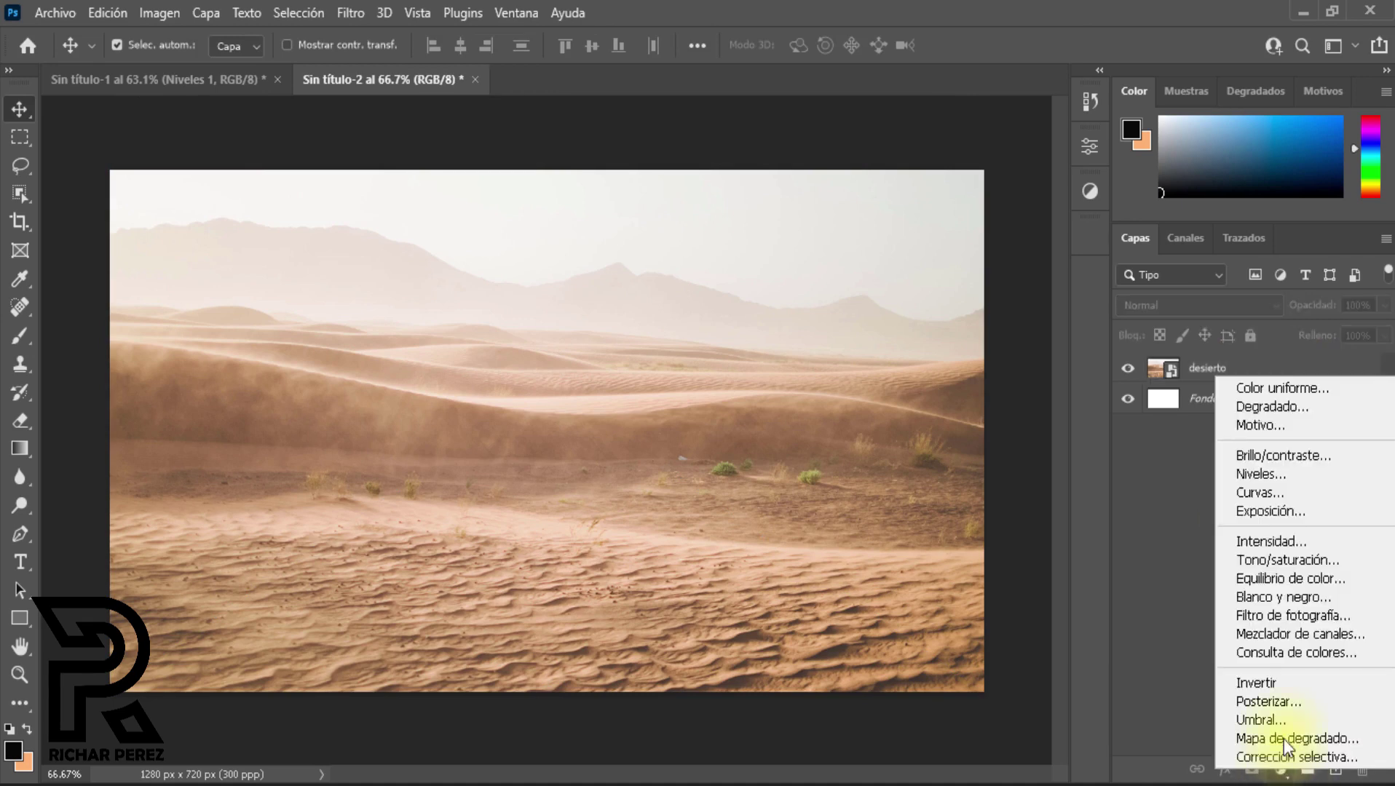
click(1309, 476)
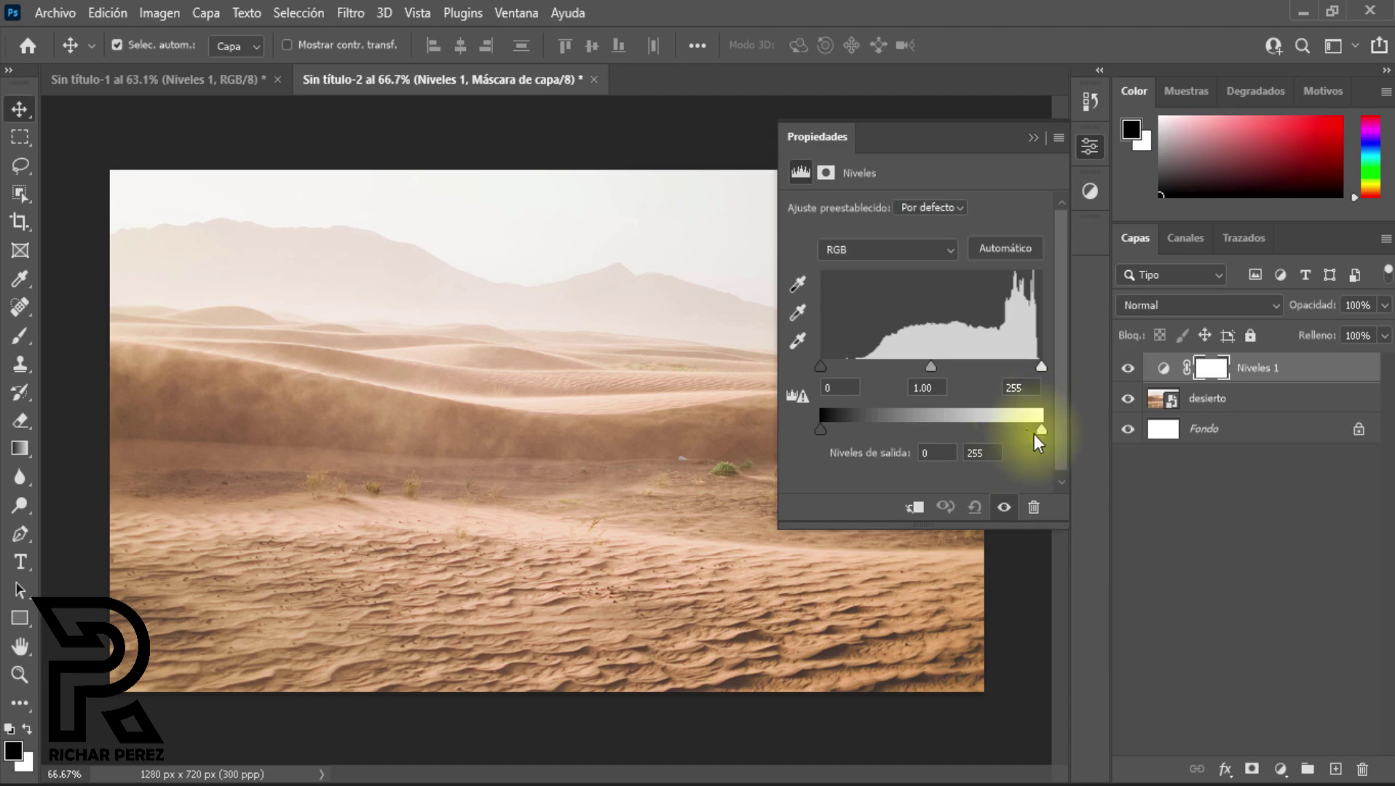
drag(1040, 430, 882, 431)
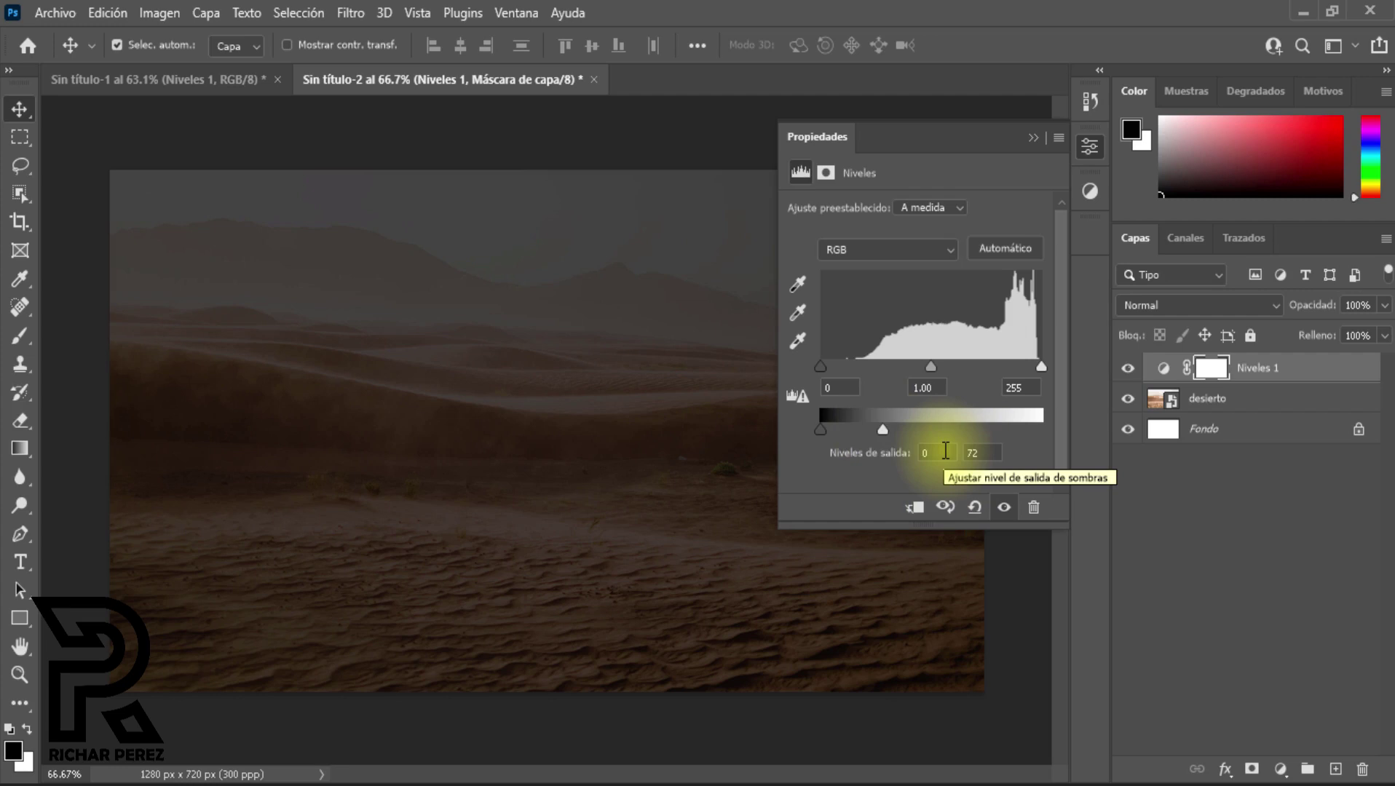
click(1034, 137)
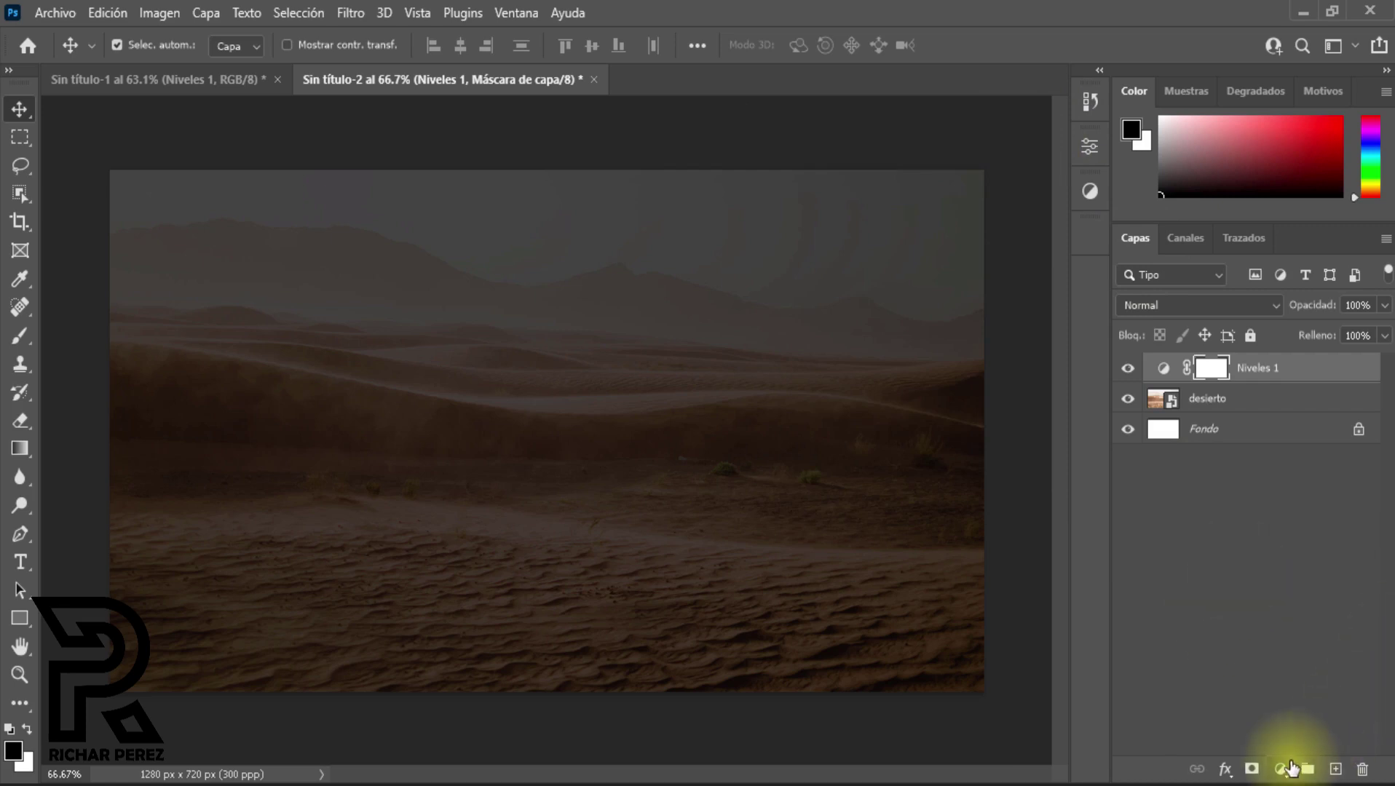
click(1281, 770)
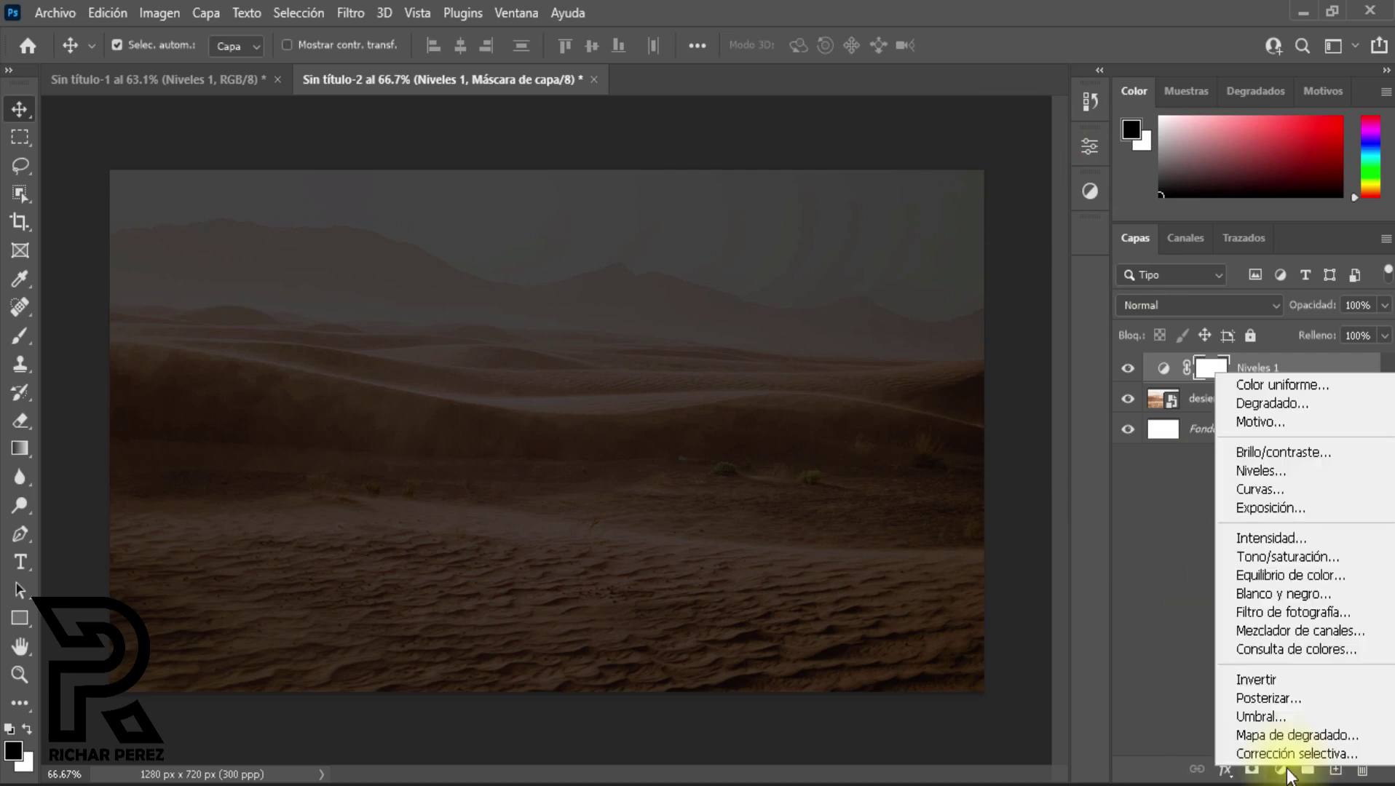
Step: Add a Tono/saturación layer and clip both it and Niveles 1 to desierto
click(1269, 561)
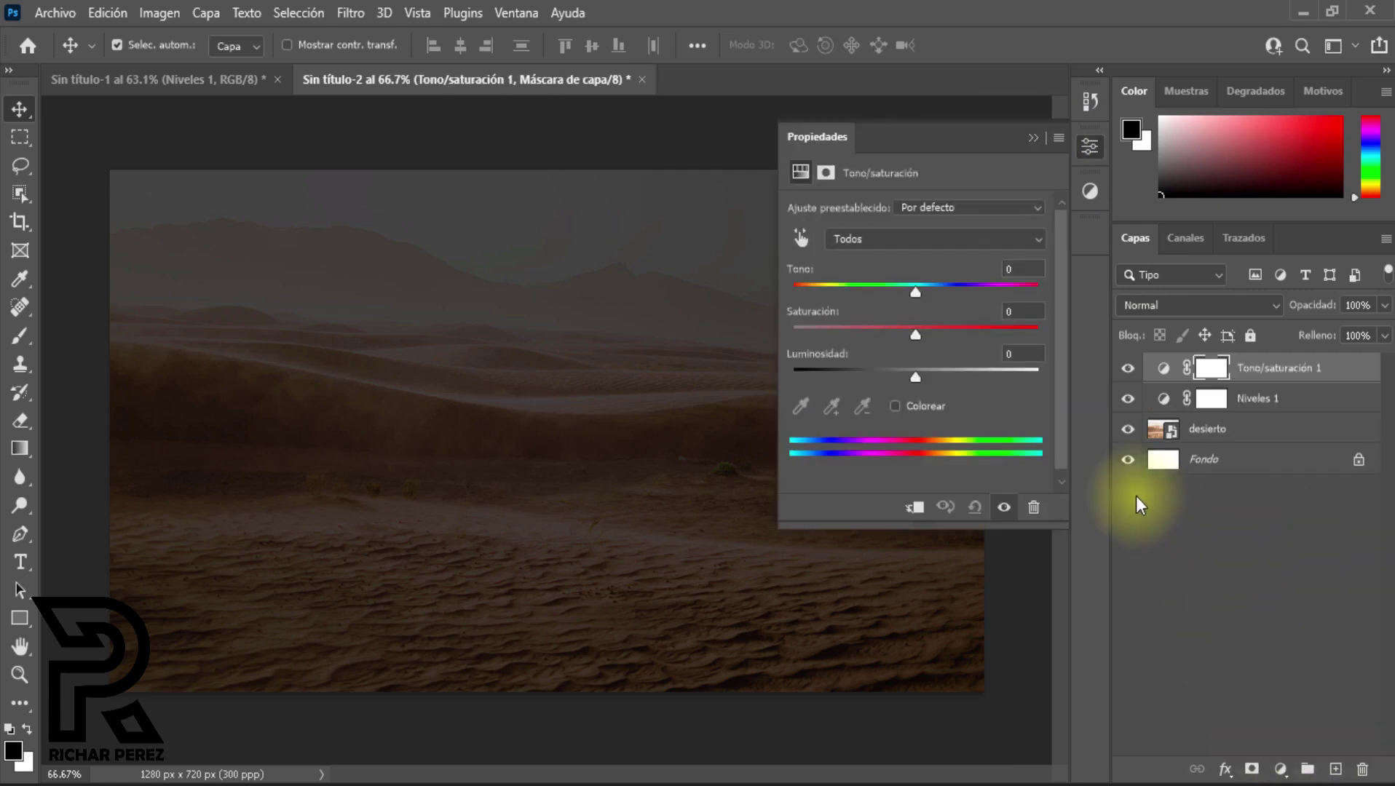
click(913, 507)
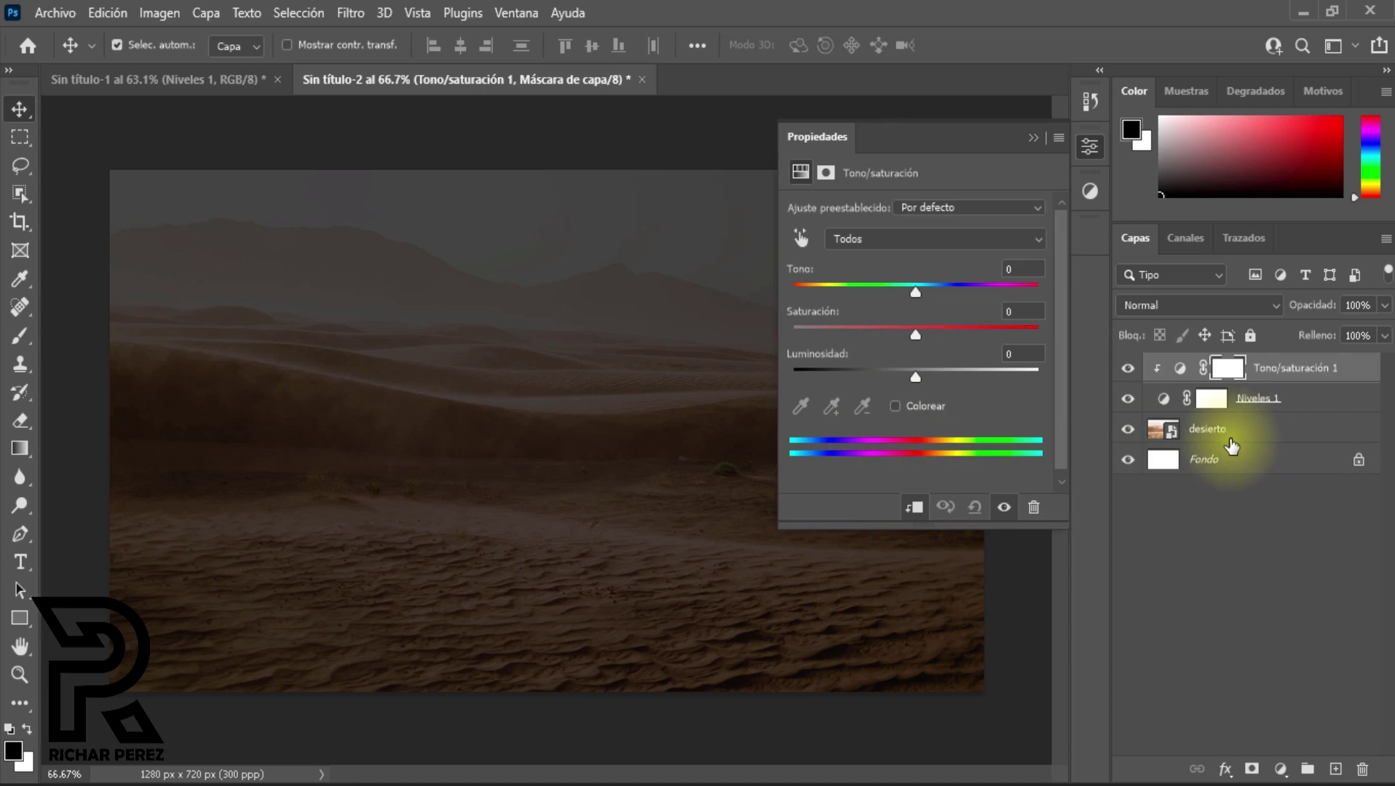
click(1283, 405)
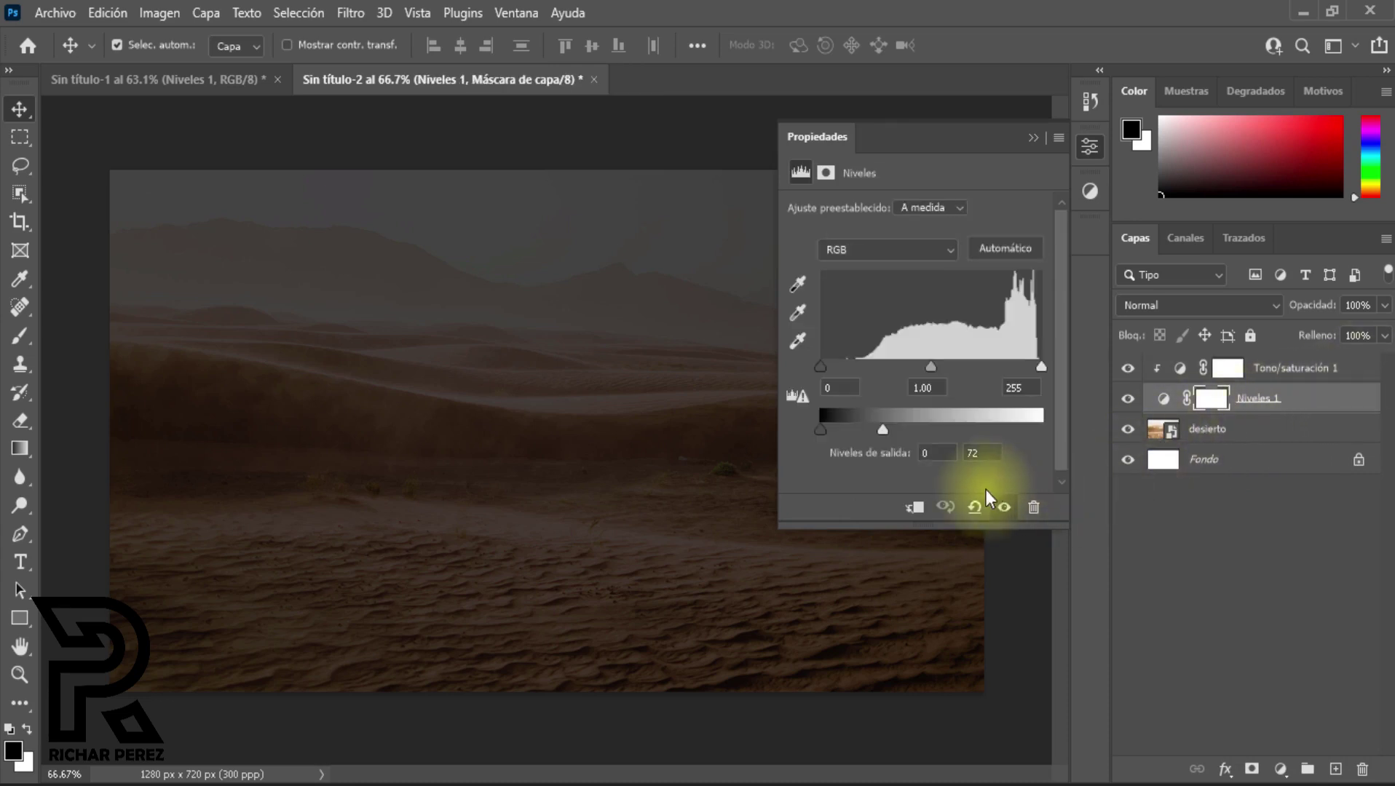
click(919, 512)
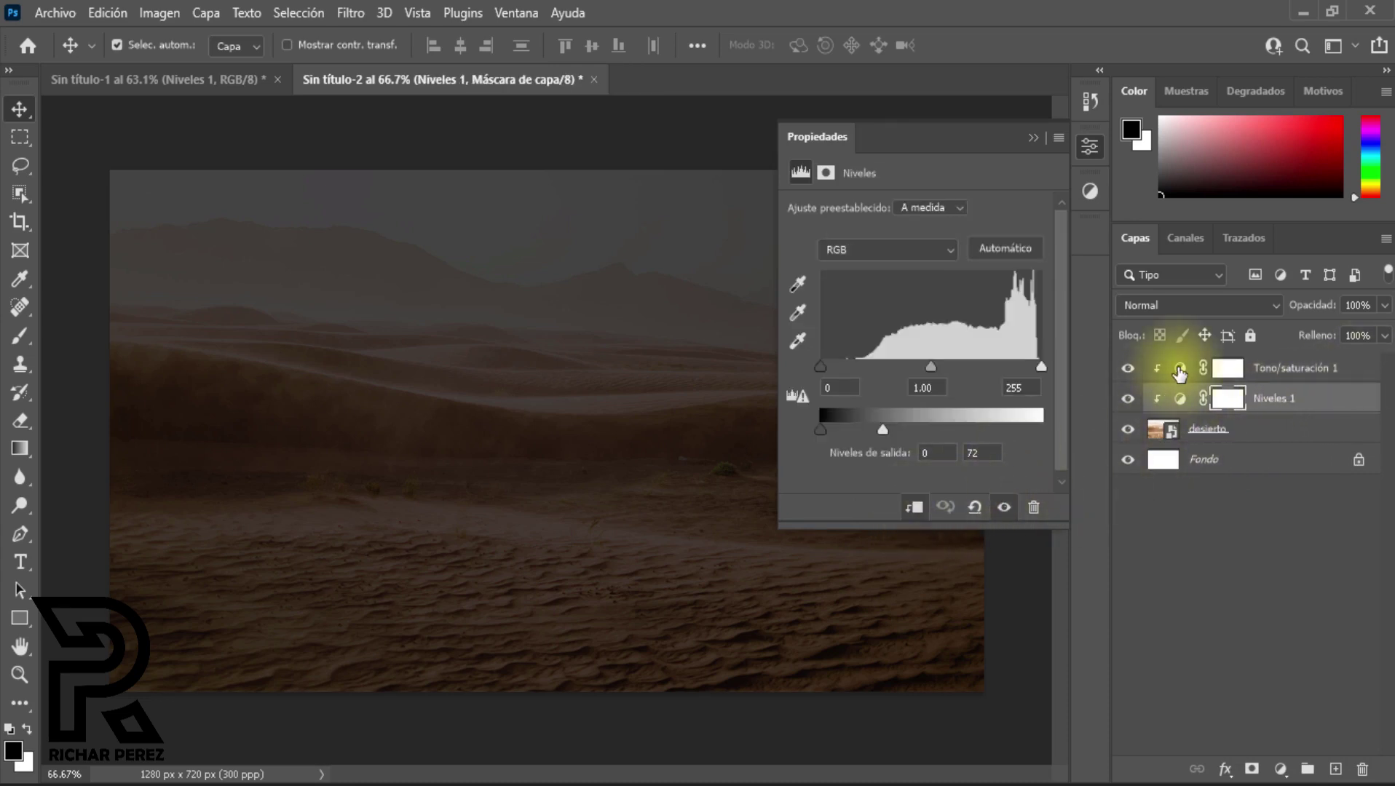
click(1177, 369)
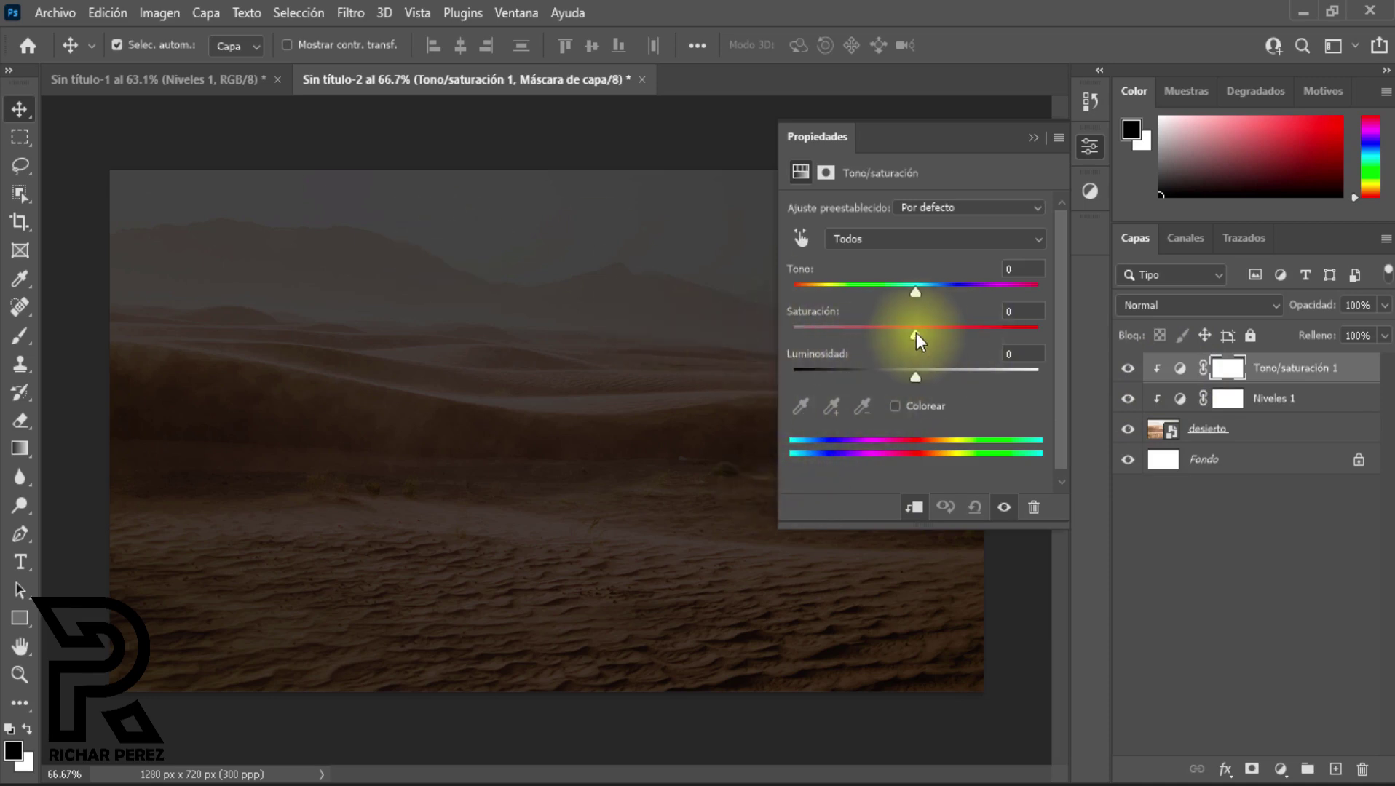
Step: Lower the Tono/saturación 1 saturation to -38
drag(912, 336, 870, 326)
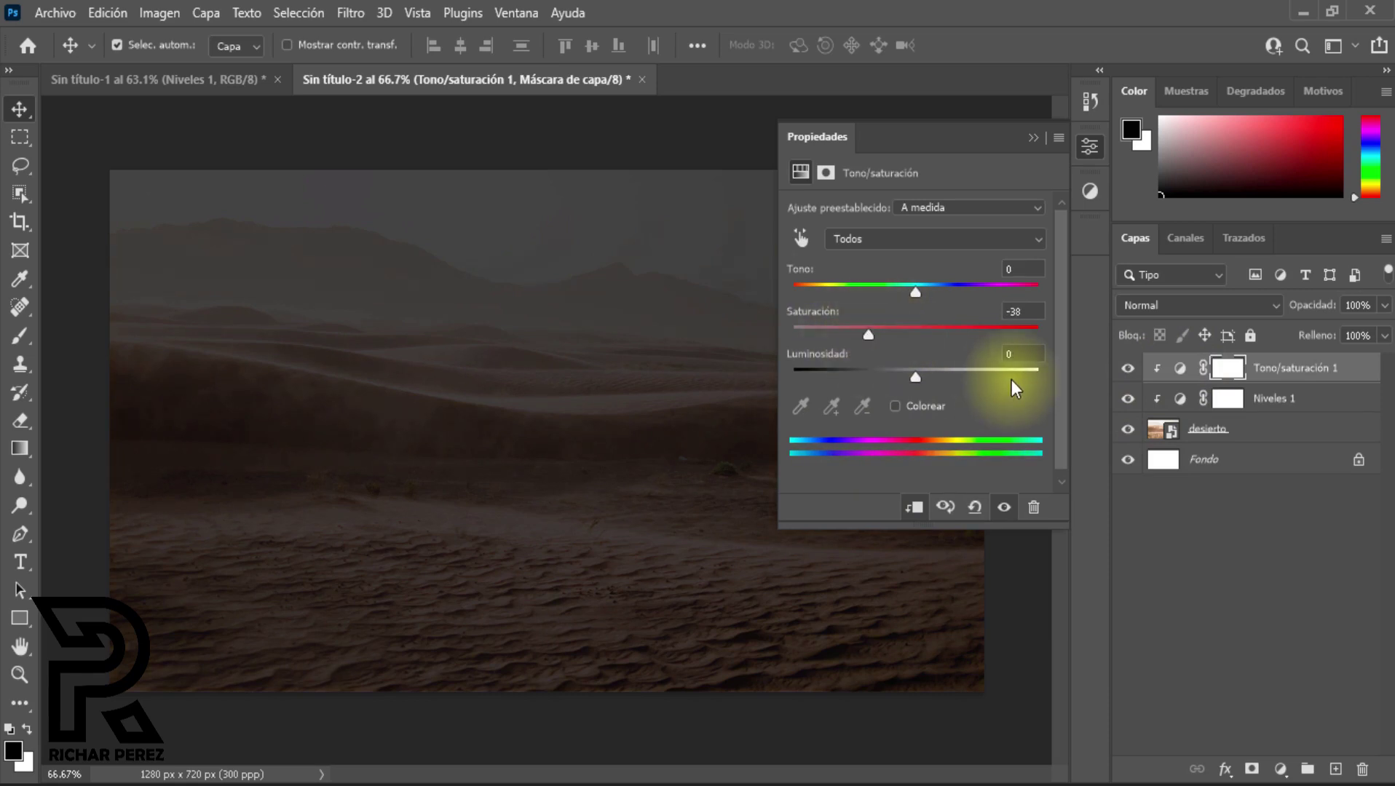
click(1033, 138)
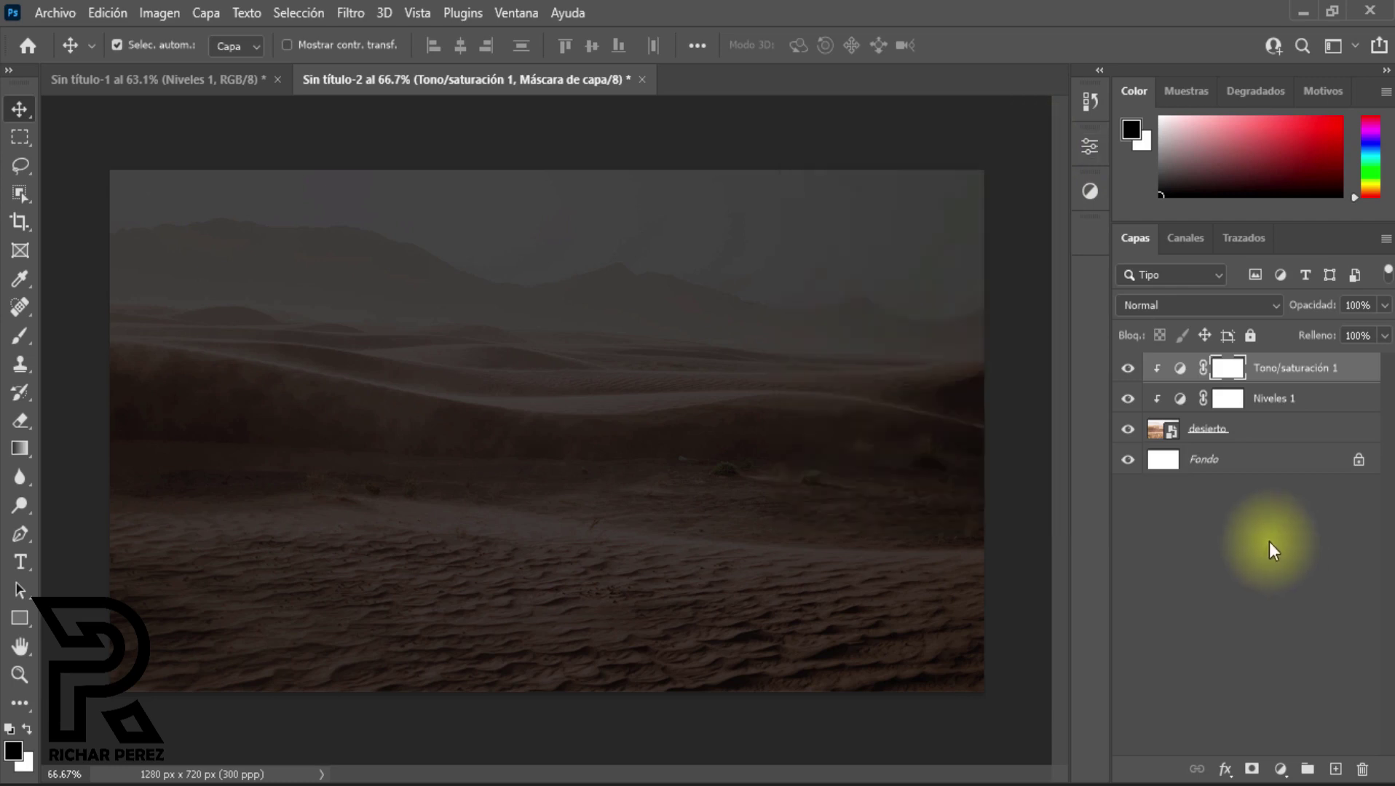
click(1280, 770)
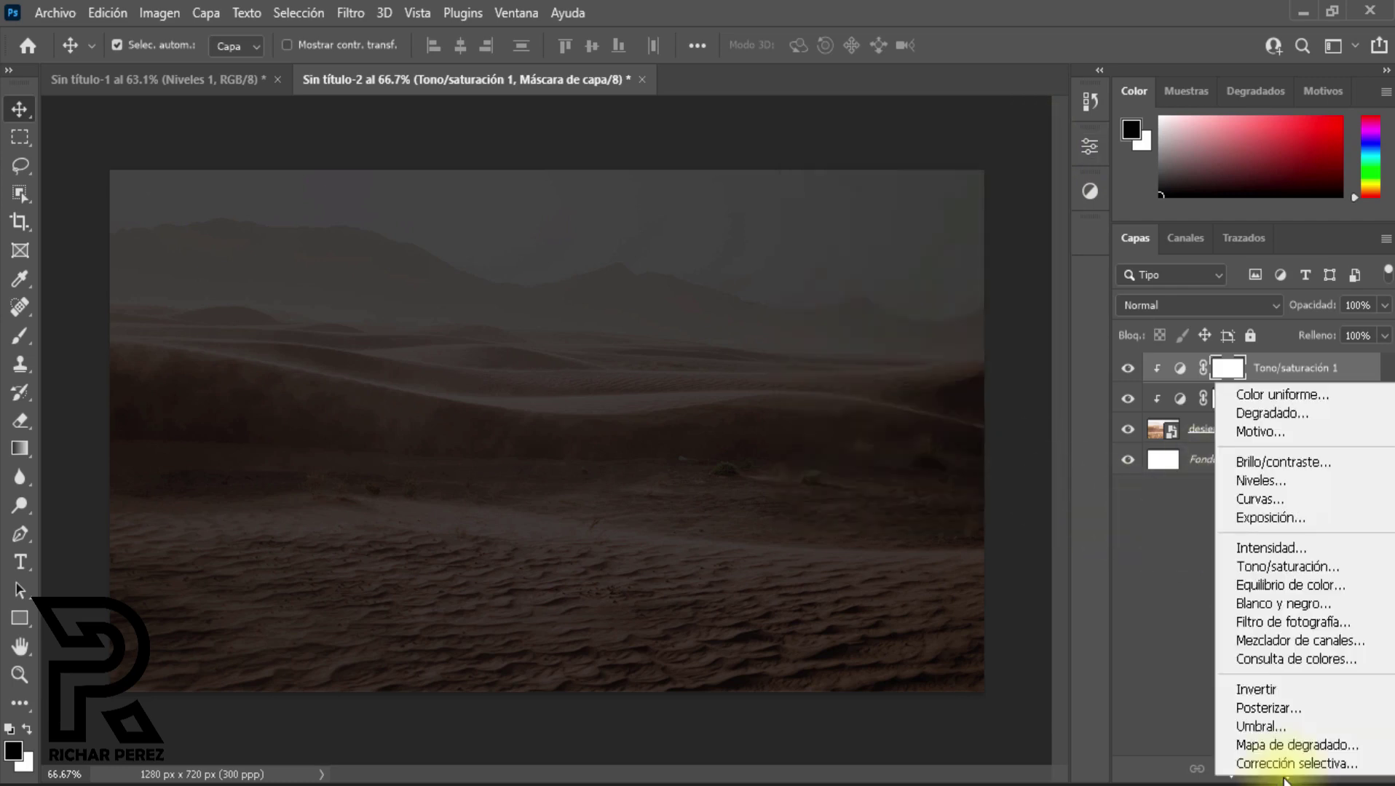
Step: Add a clipped Equilibrio de color layer with midtones Cyan-Red -22 and Yellow-Blue +21
click(1295, 586)
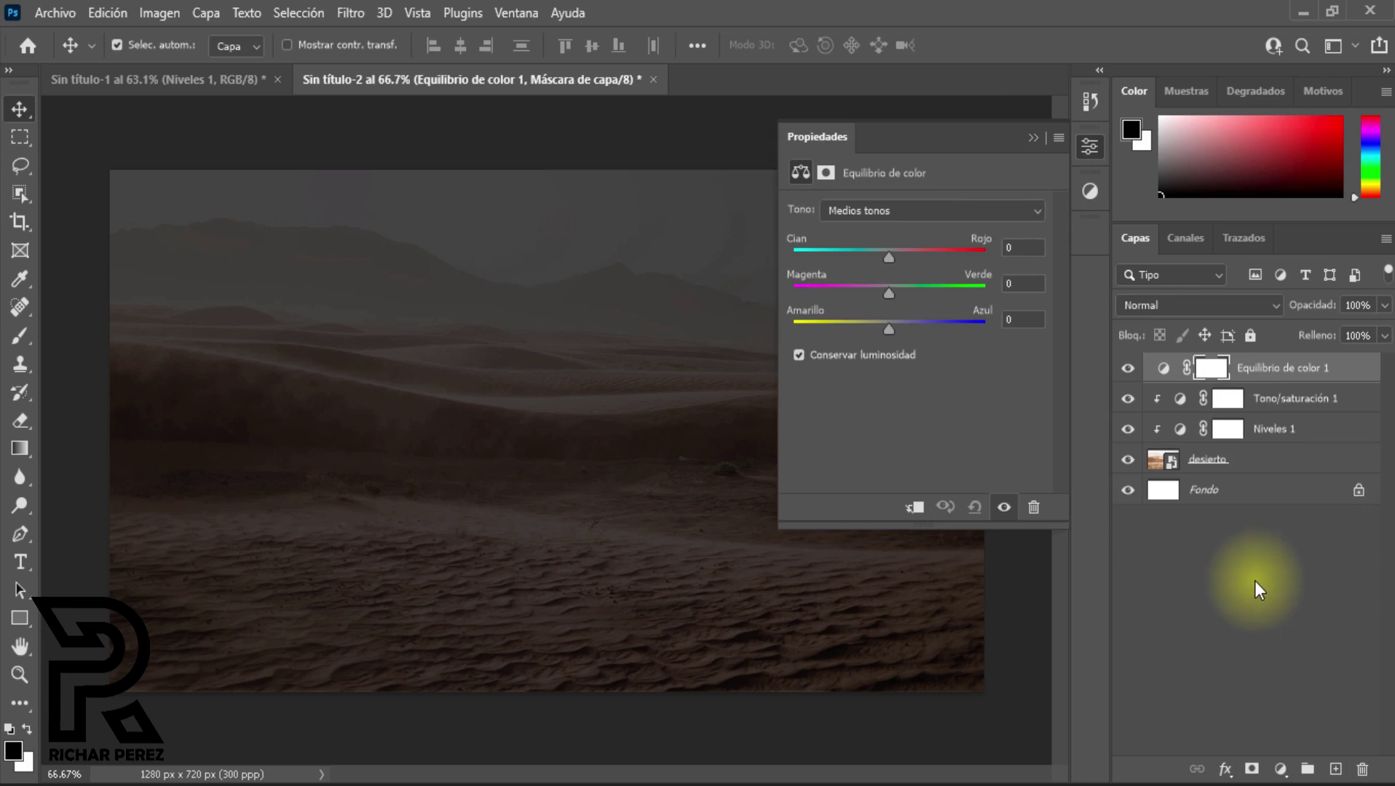
click(916, 507)
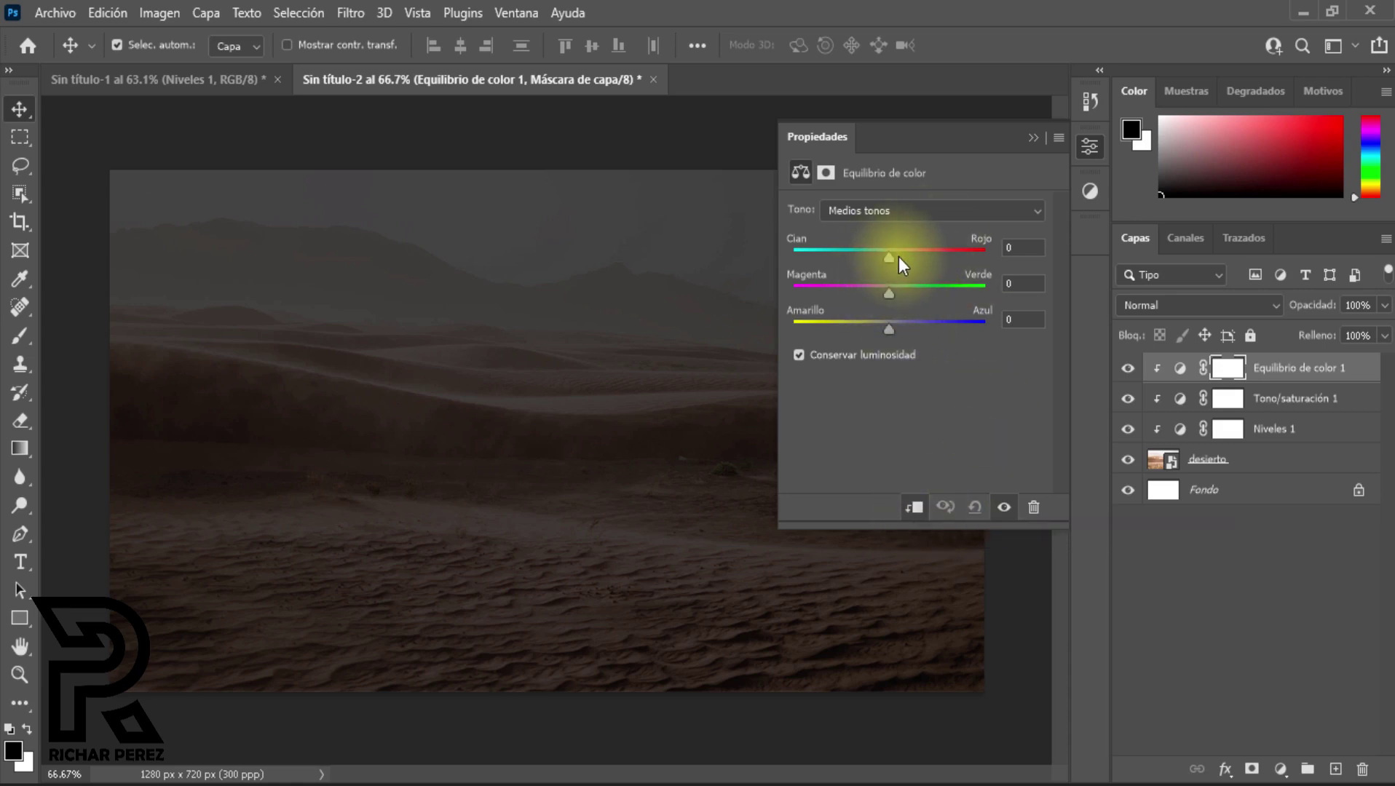
drag(889, 257, 874, 259)
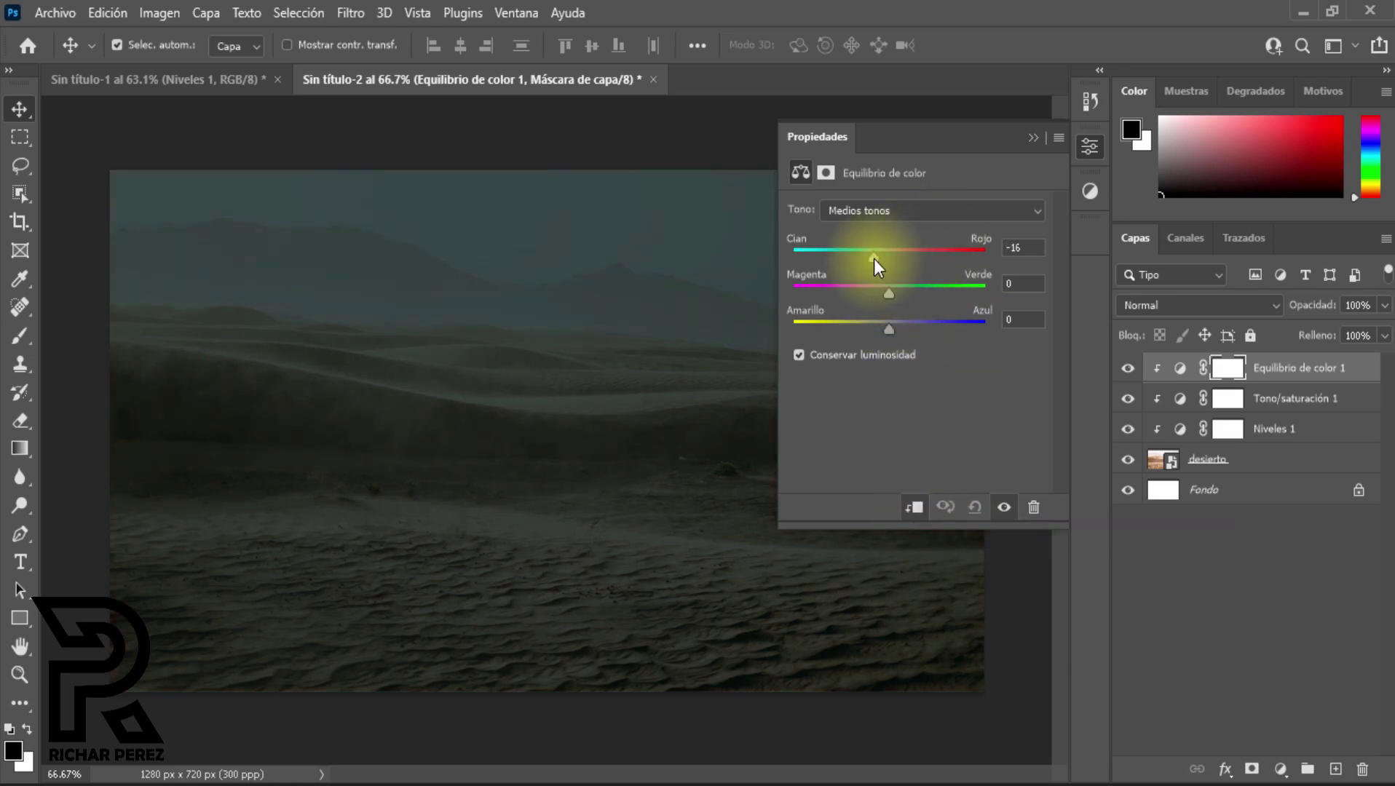
drag(889, 331, 909, 335)
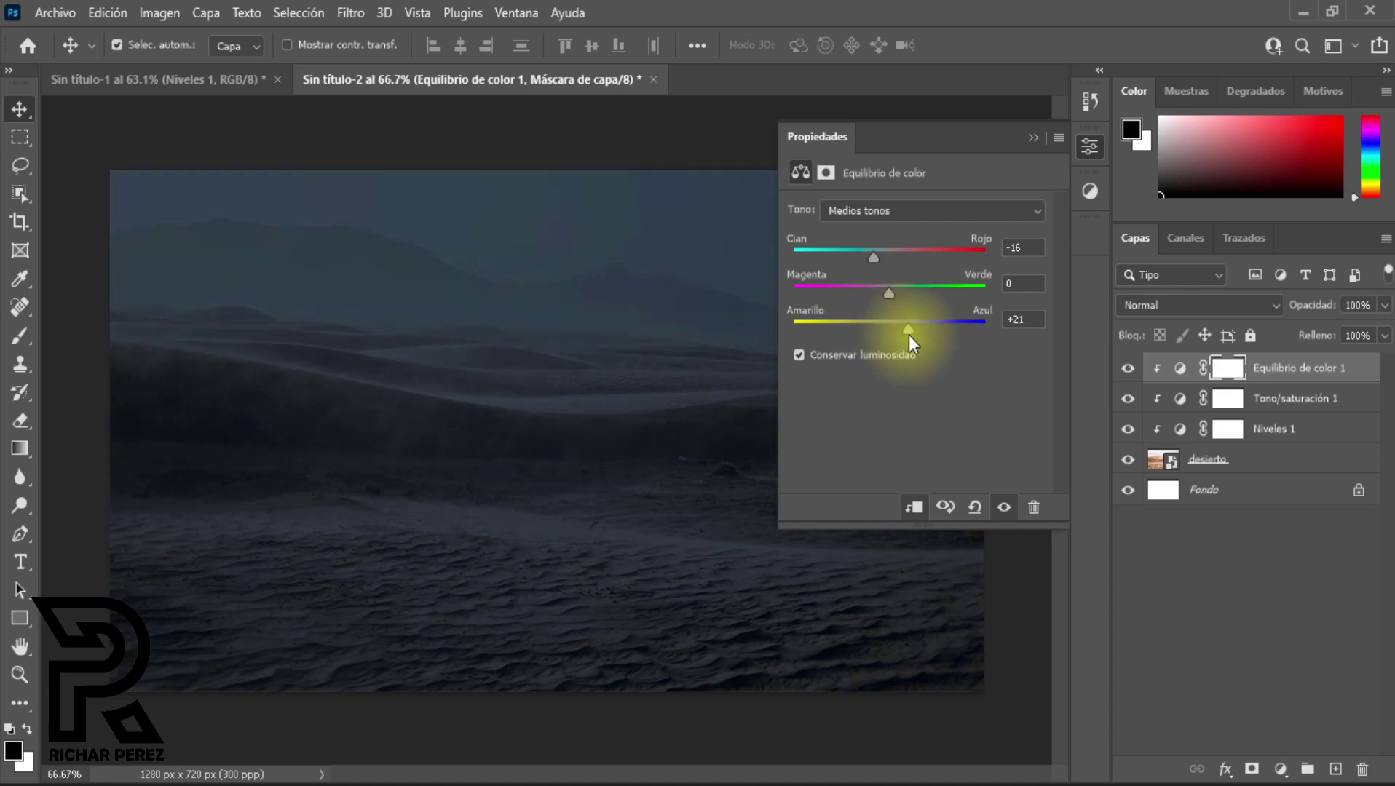
drag(873, 259, 868, 259)
drag(908, 333, 911, 332)
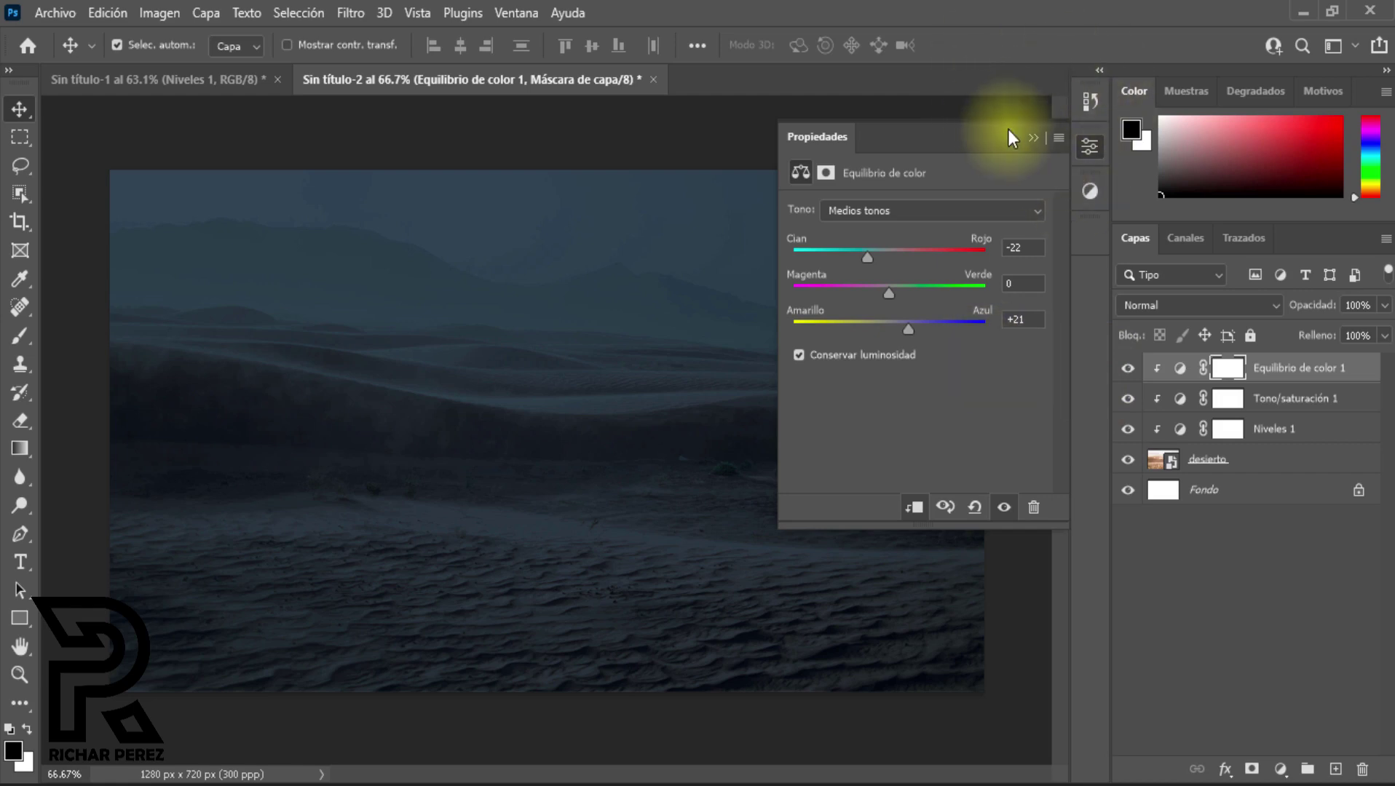
click(1032, 138)
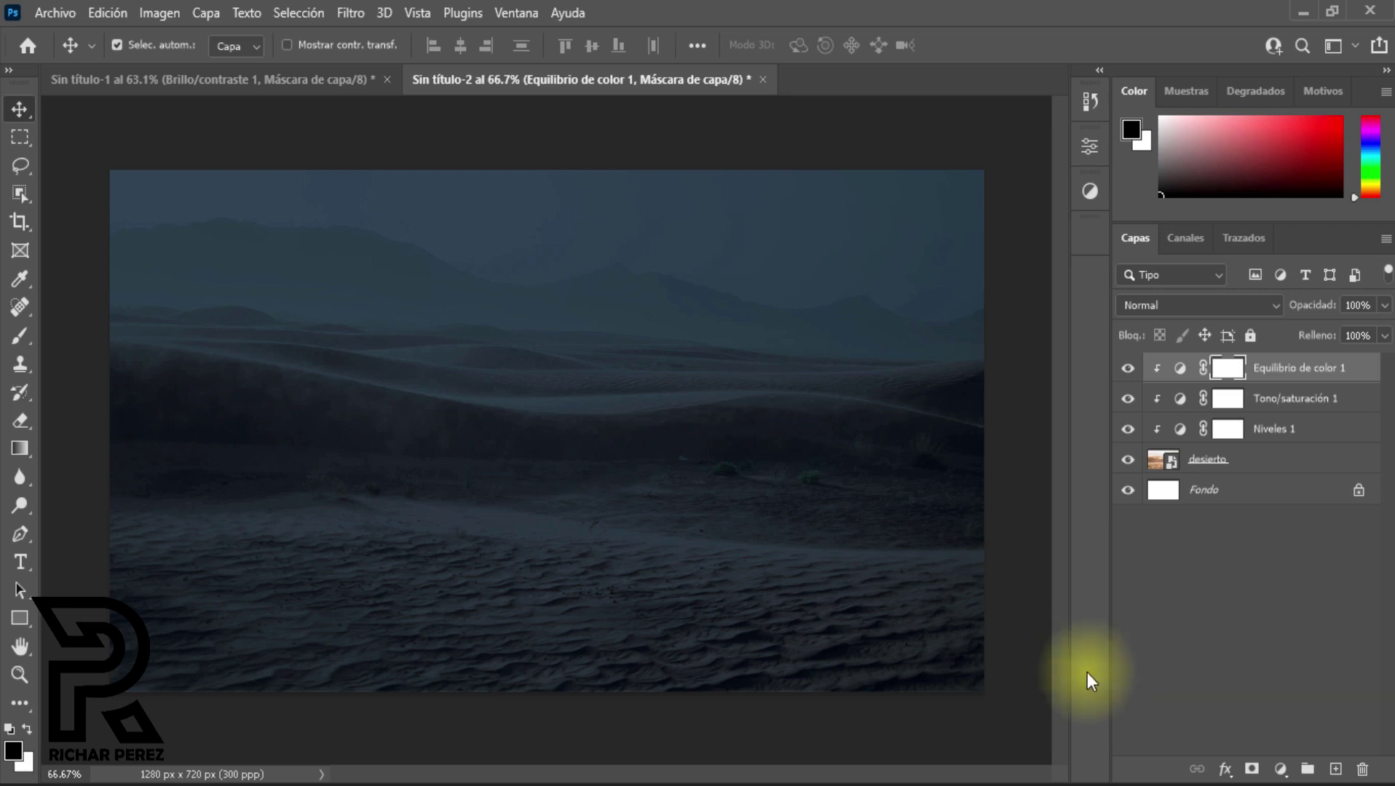
Step: Add a Brillo/contraste adjustment layer with brightness set to -90
click(1280, 769)
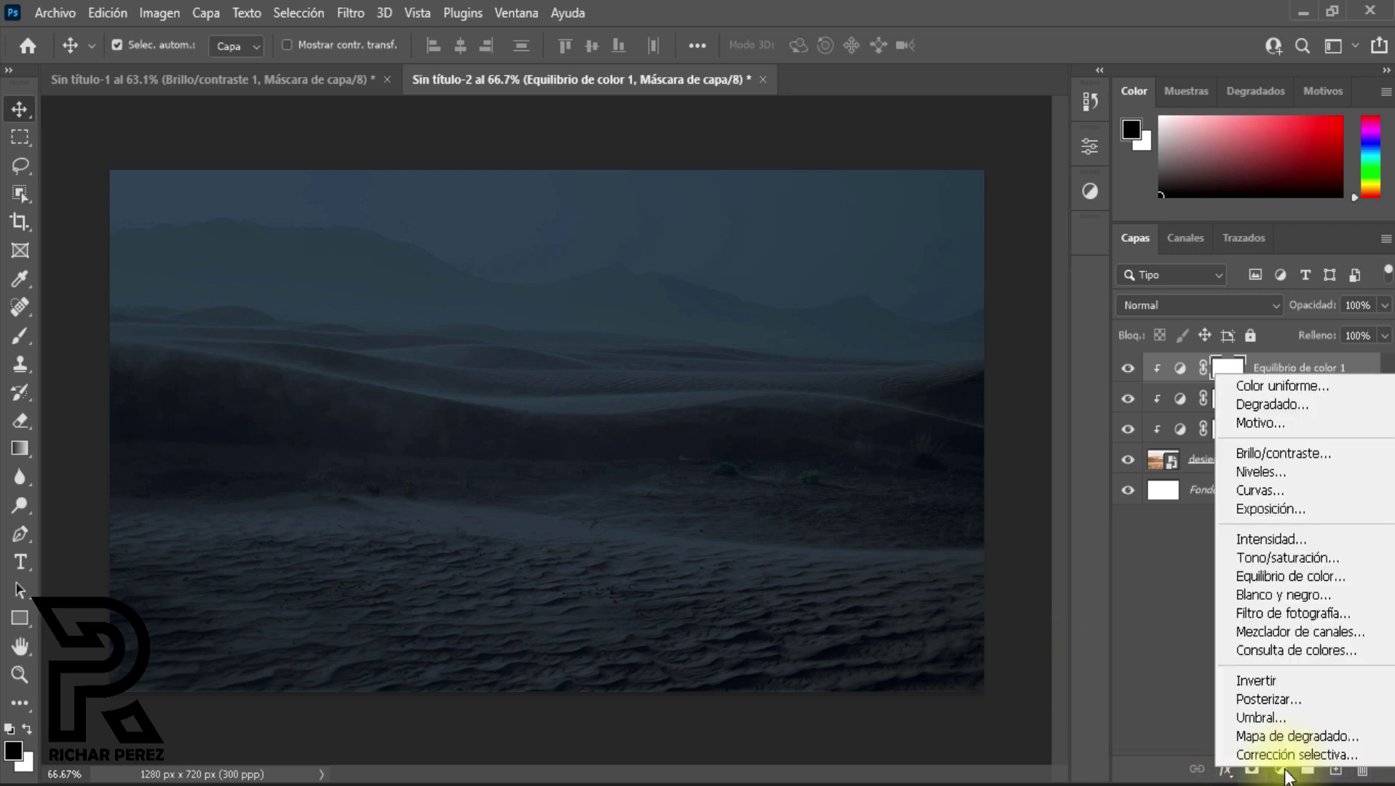
click(1303, 452)
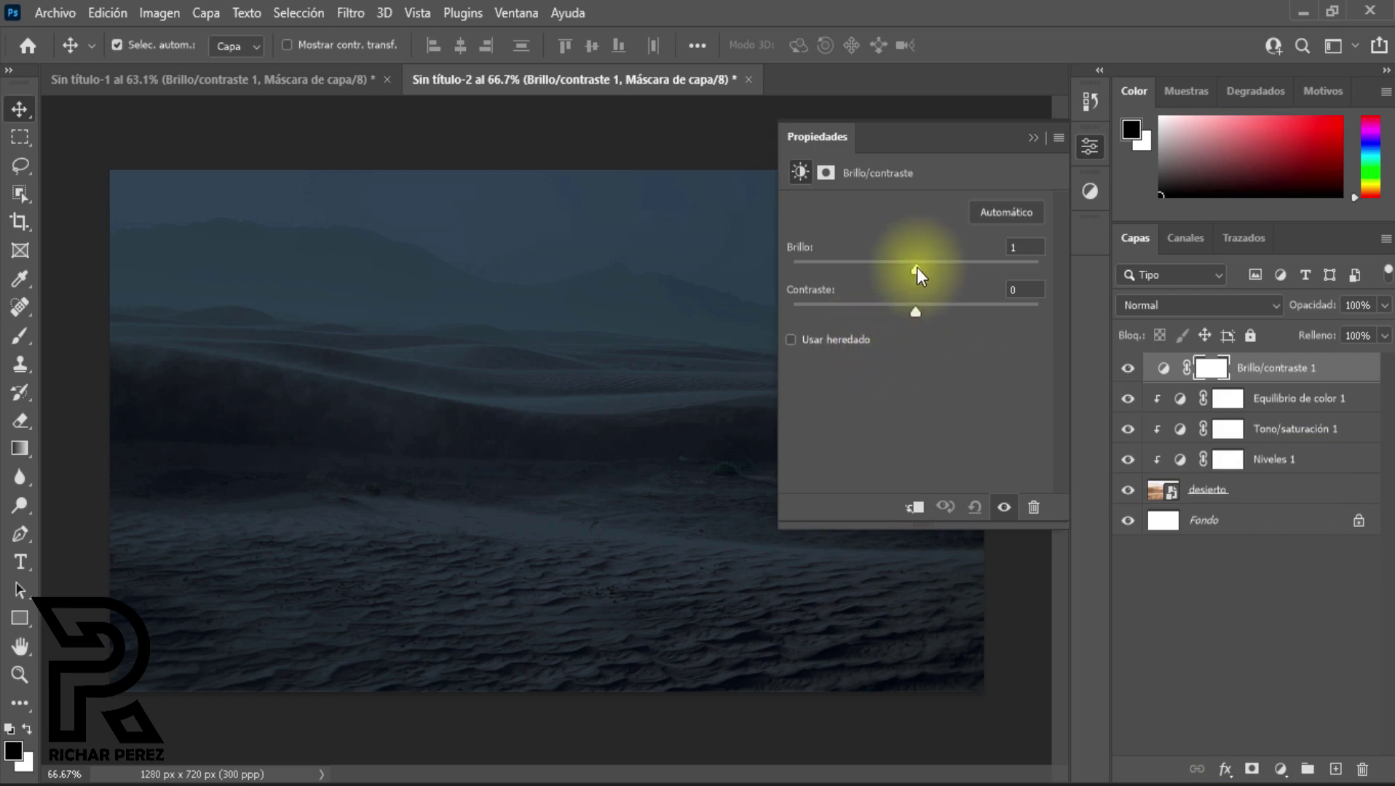
drag(916, 267, 838, 278)
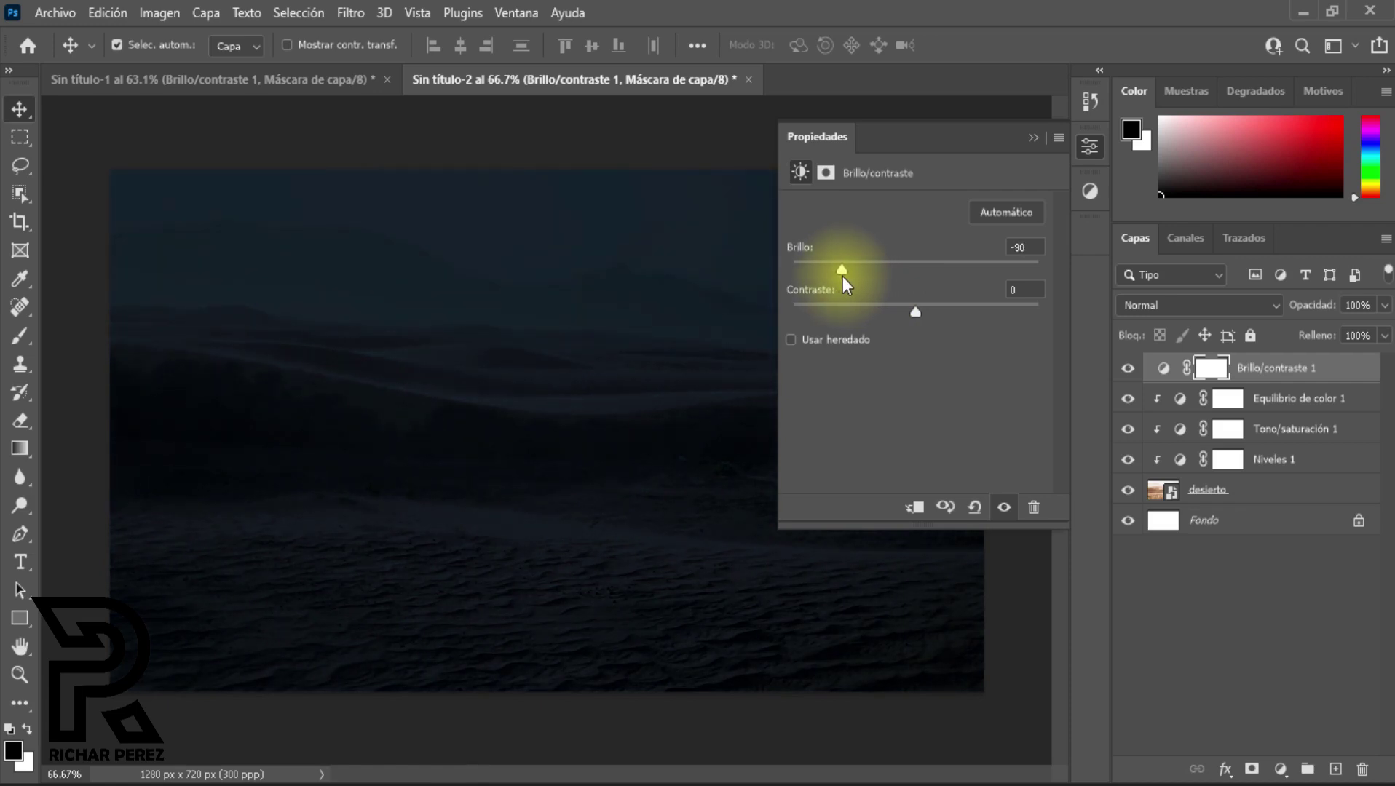
click(1033, 138)
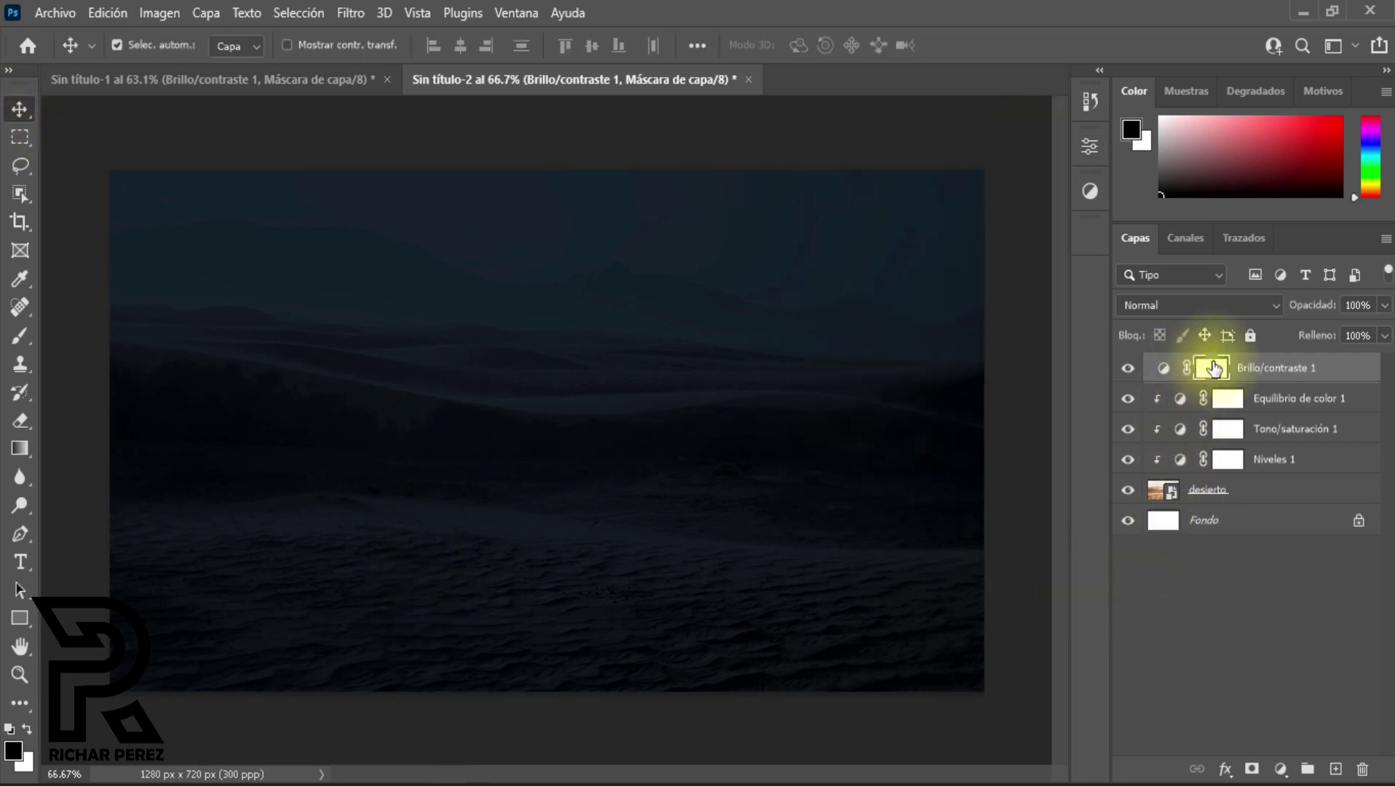
Step: Set up a soft Brush at 0% hardness and target the Brillo/contraste mask
click(12, 340)
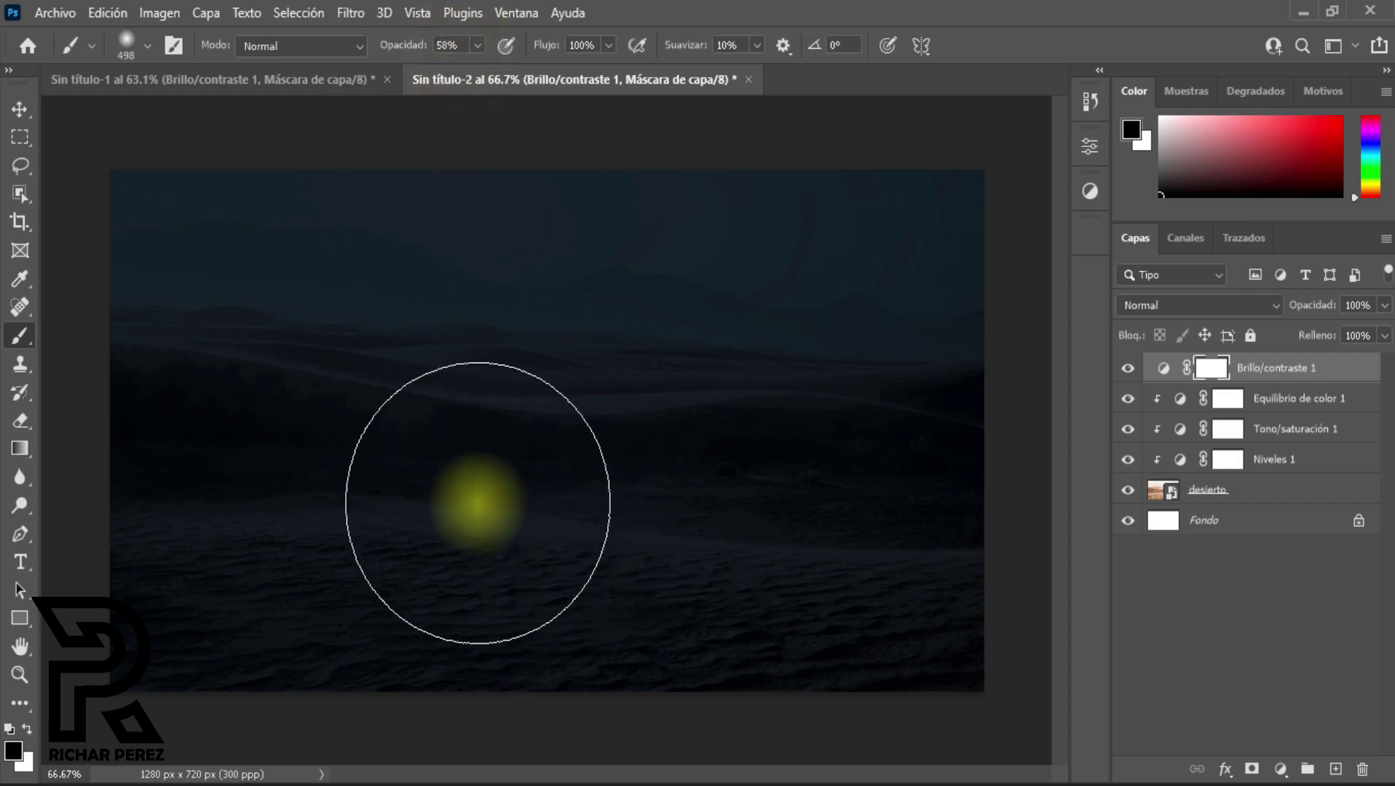
right_click(525, 457)
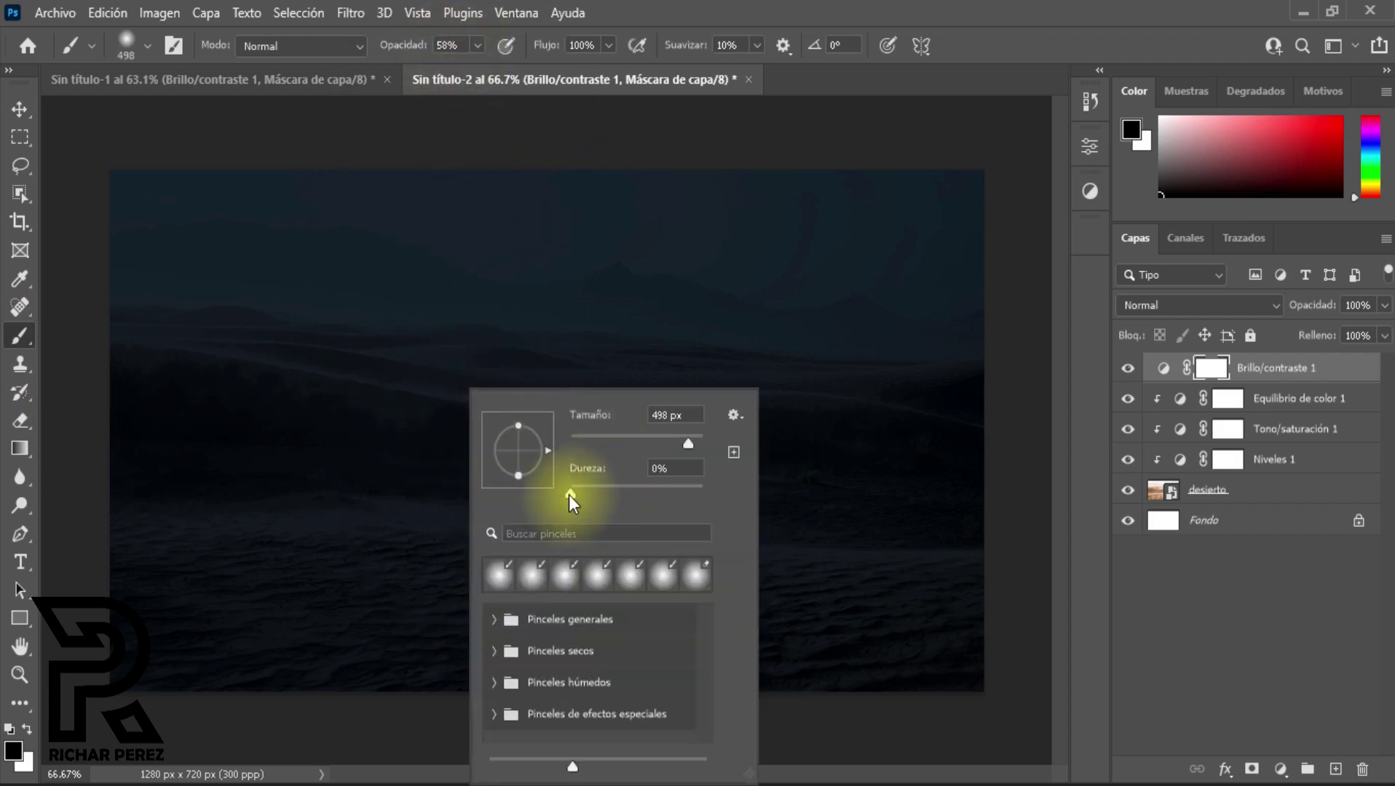
drag(569, 495, 551, 495)
click(1217, 373)
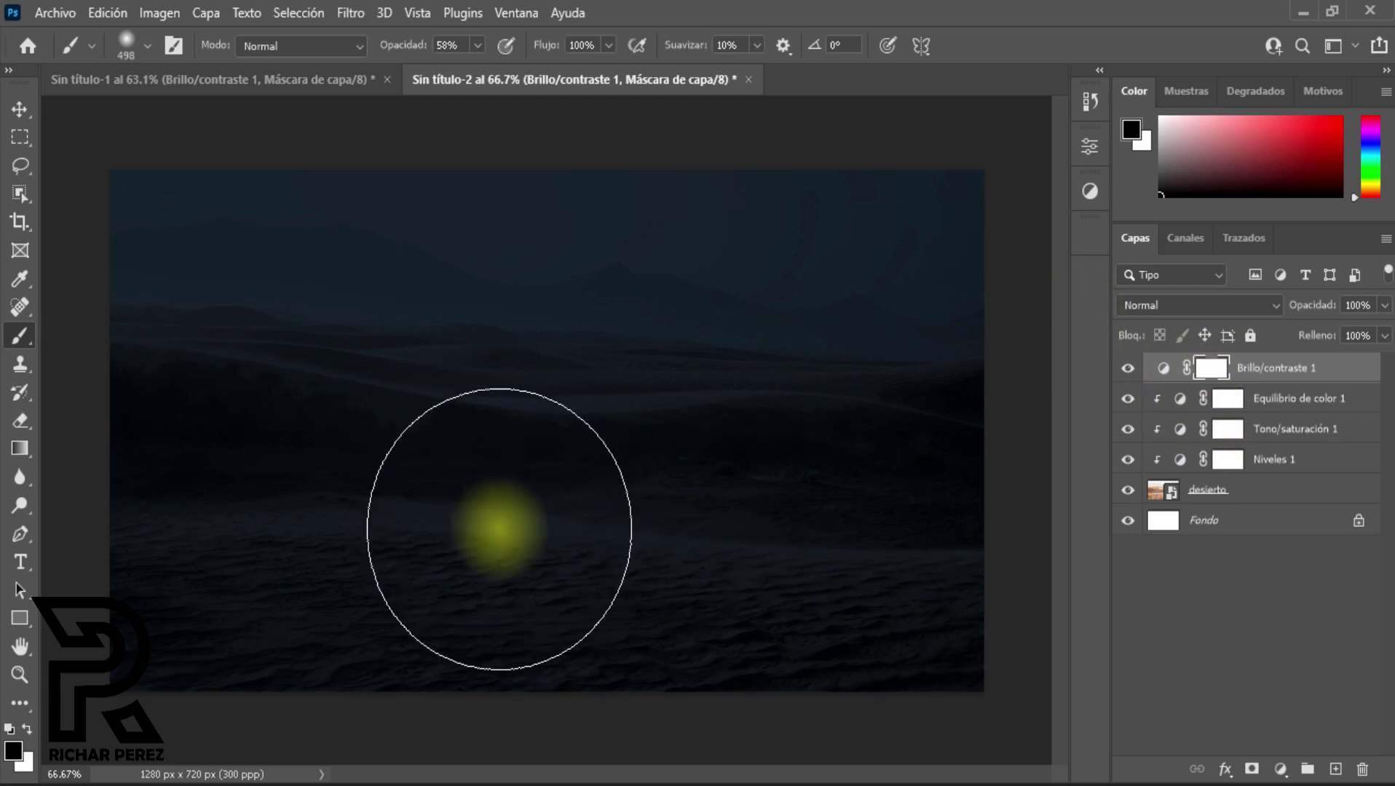
Step: Paint a lit patch on the lower middle dunes and clip Brillo/contraste to the desert
mouse_move(549, 545)
mouse_down()
mouse_move(577, 559)
mouse_move(497, 565)
mouse_move(539, 576)
mouse_up()
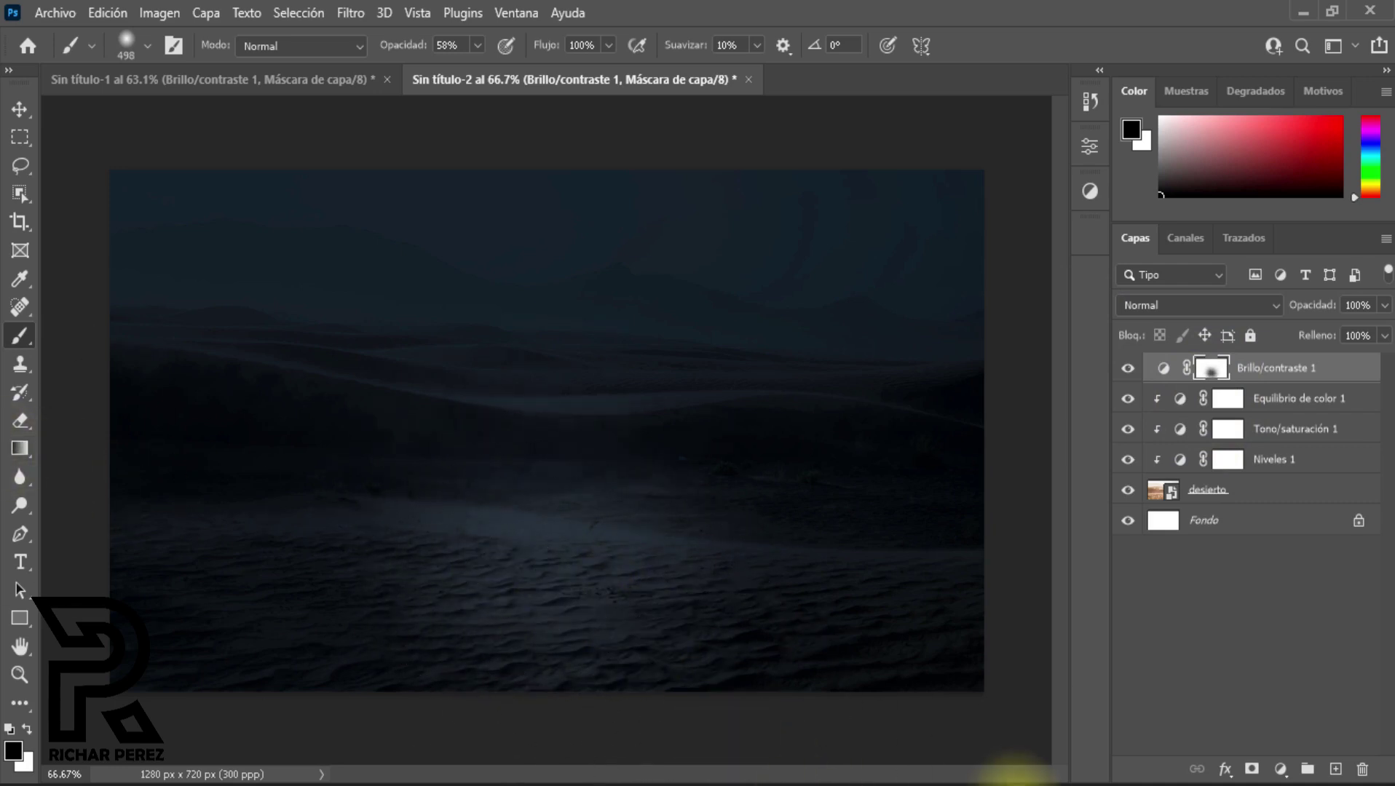
alt+click(1175, 372)
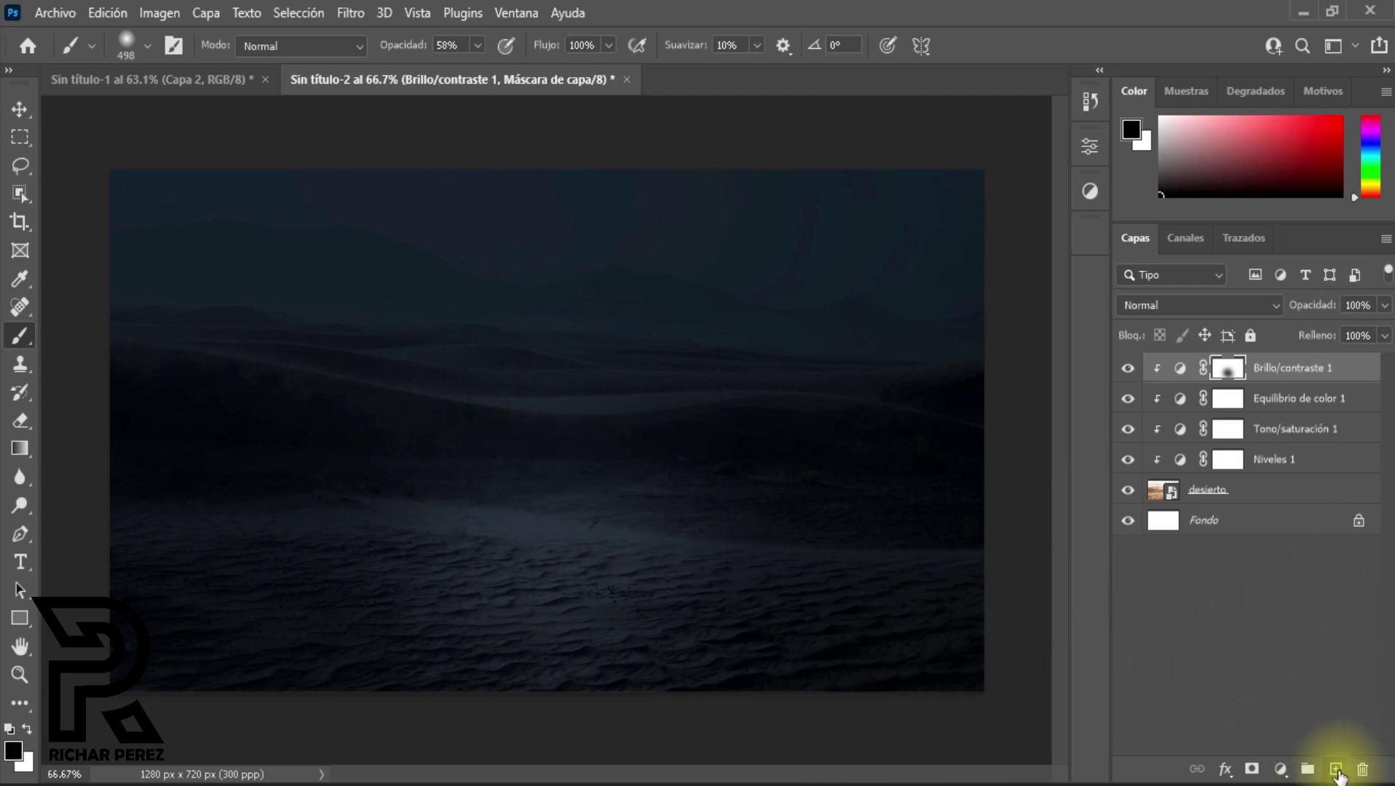
click(1336, 770)
Step: Rename the new layer 'cielo axul' and choose the Básicos Foreground to Transparent gradient
double_click(1204, 368)
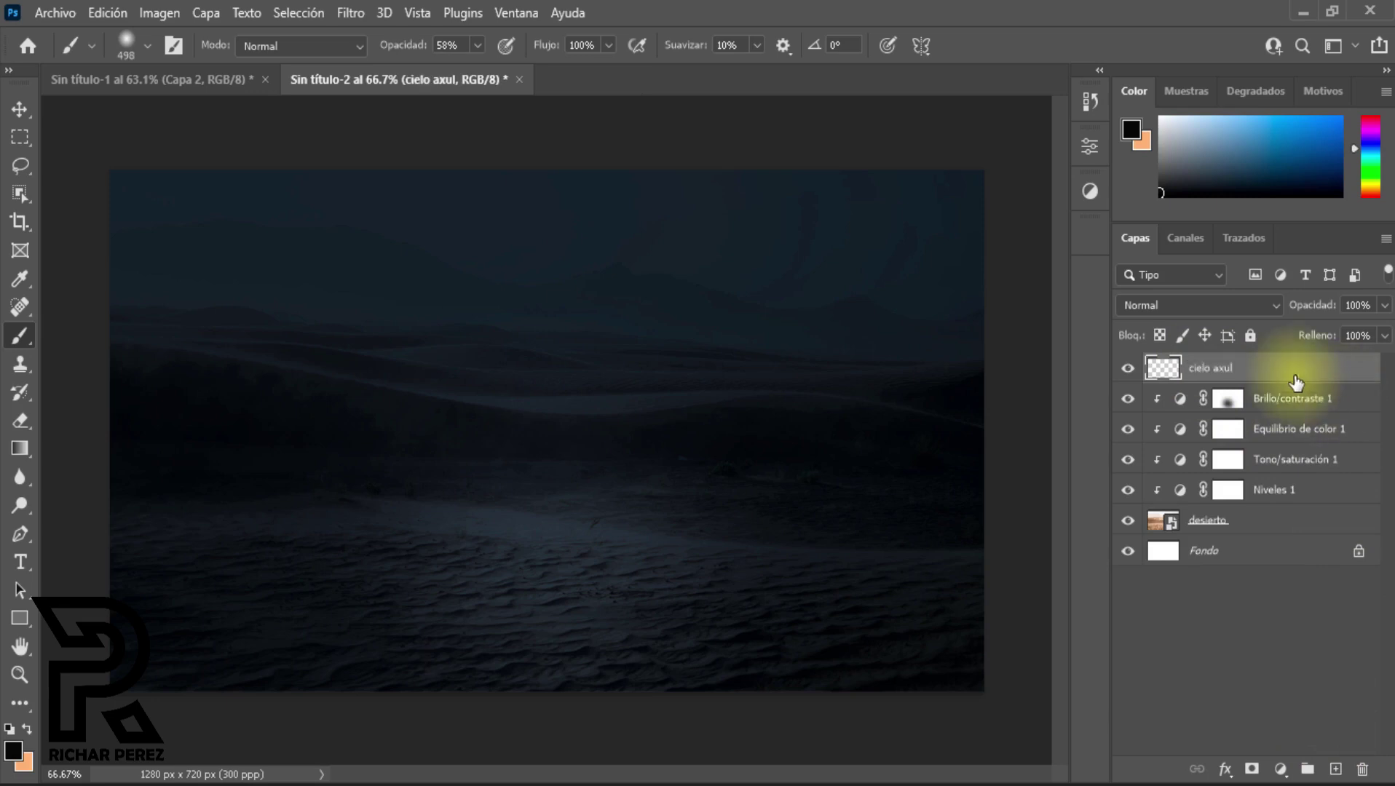
click(13, 451)
click(90, 449)
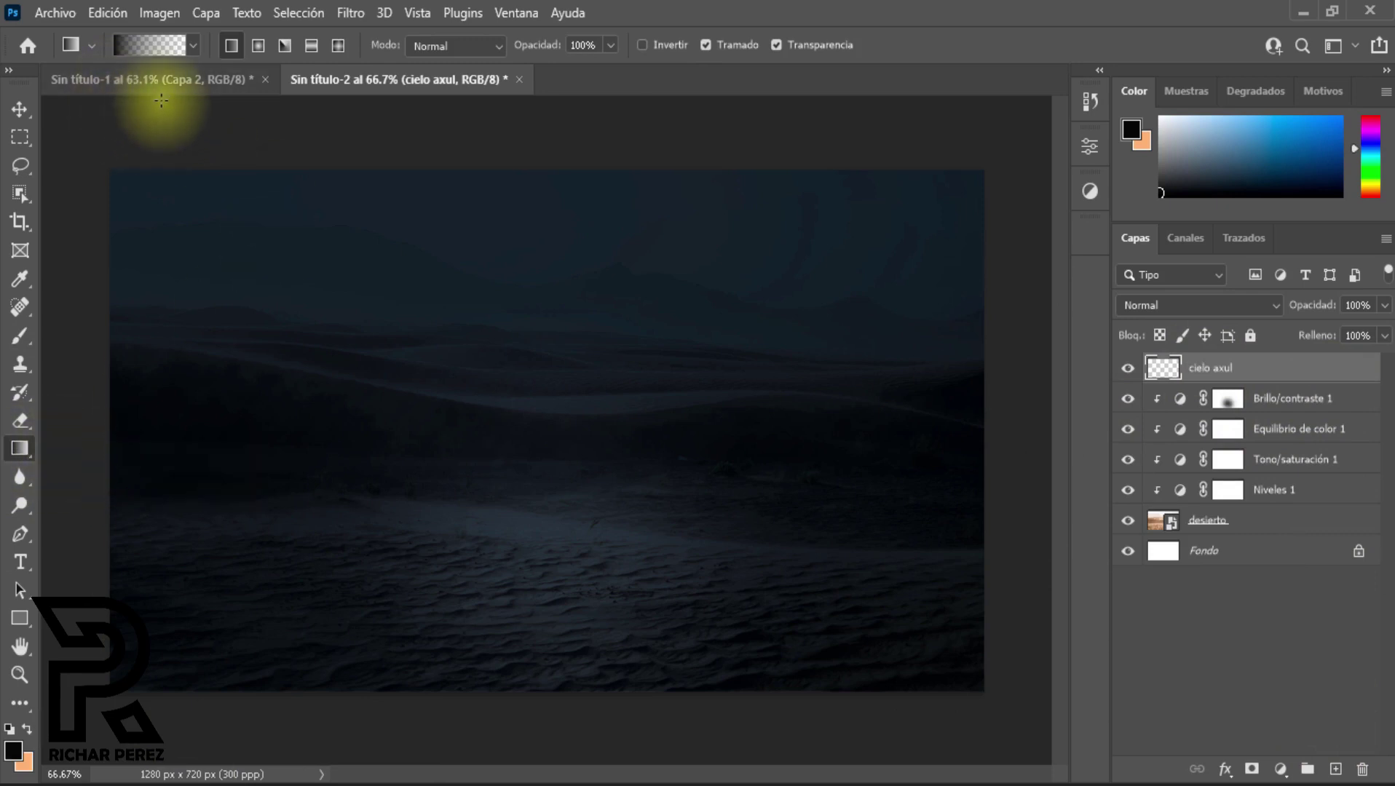
click(147, 49)
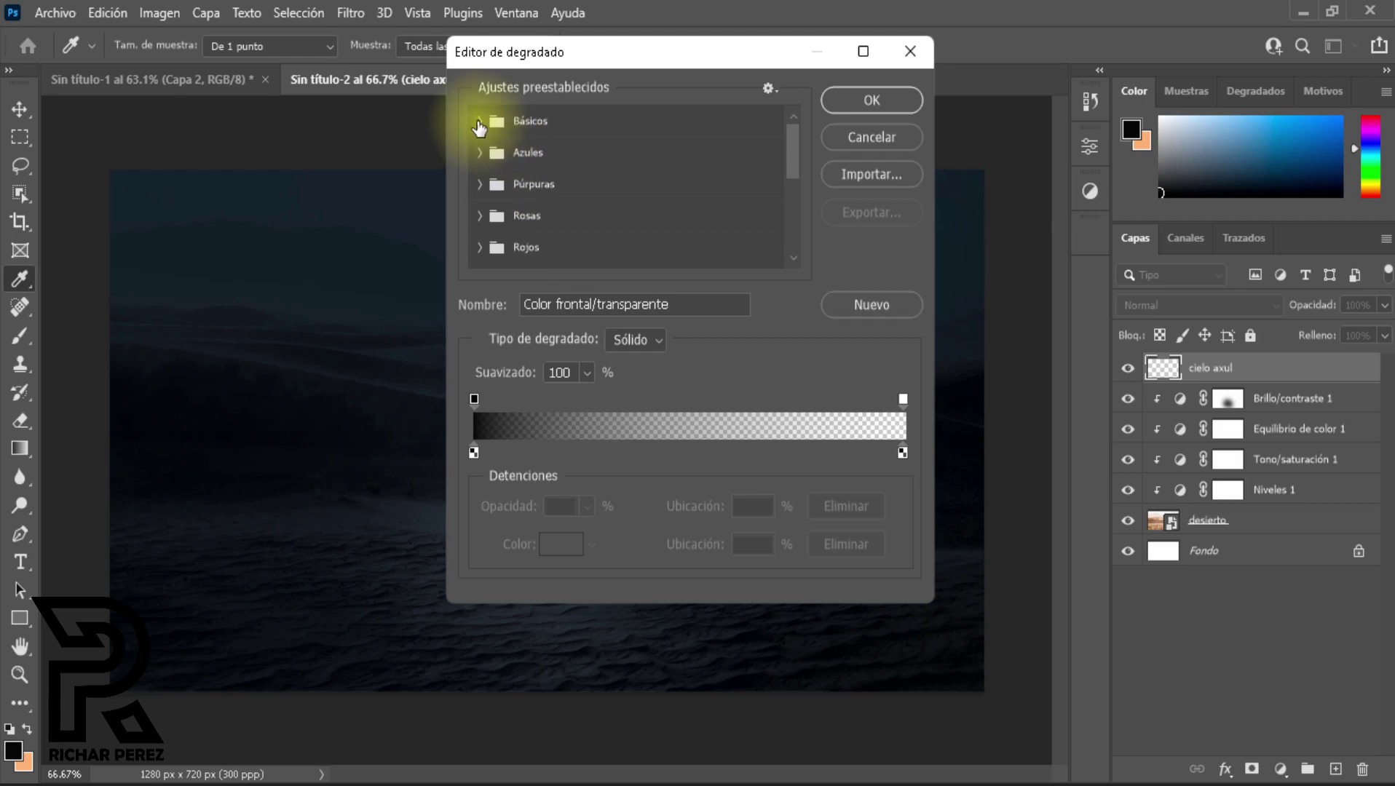
click(481, 120)
click(534, 162)
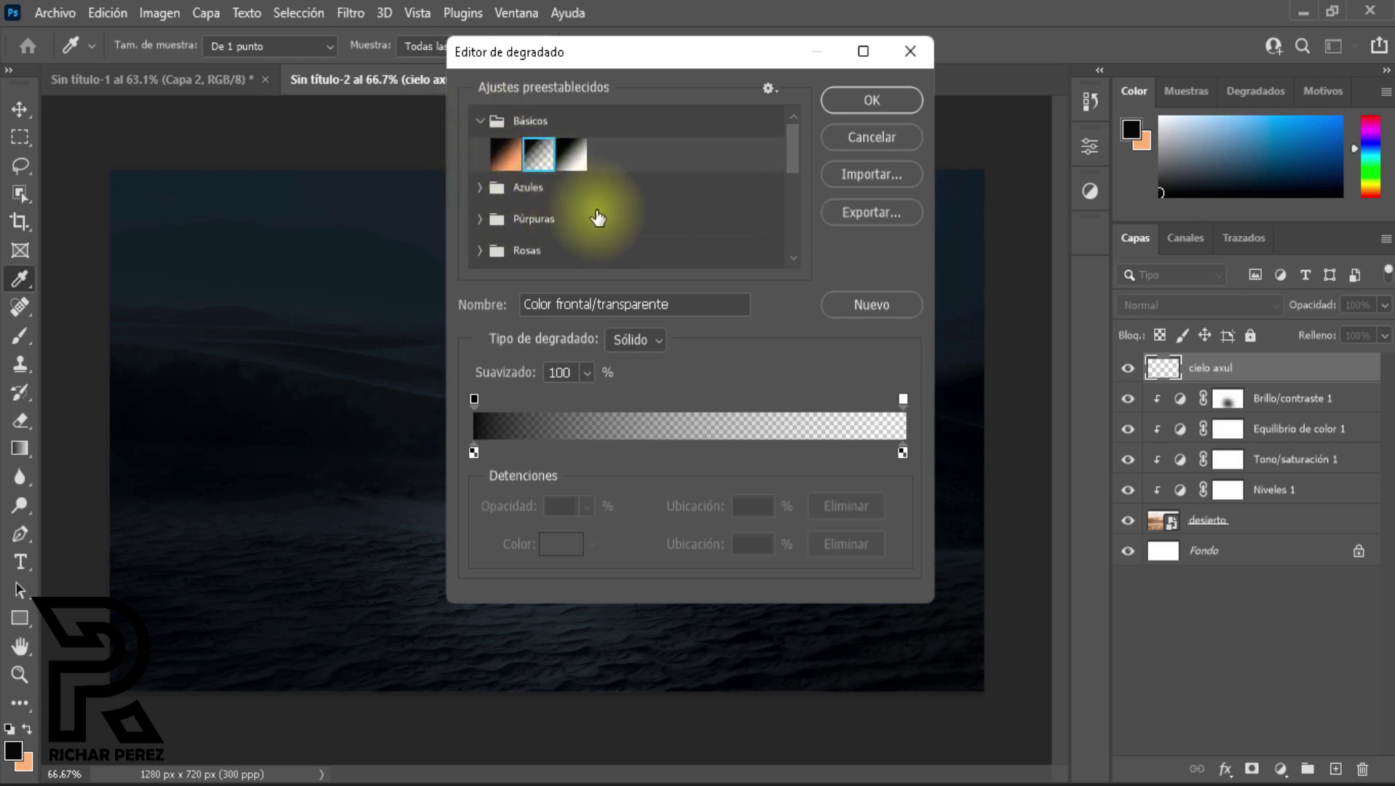
click(873, 101)
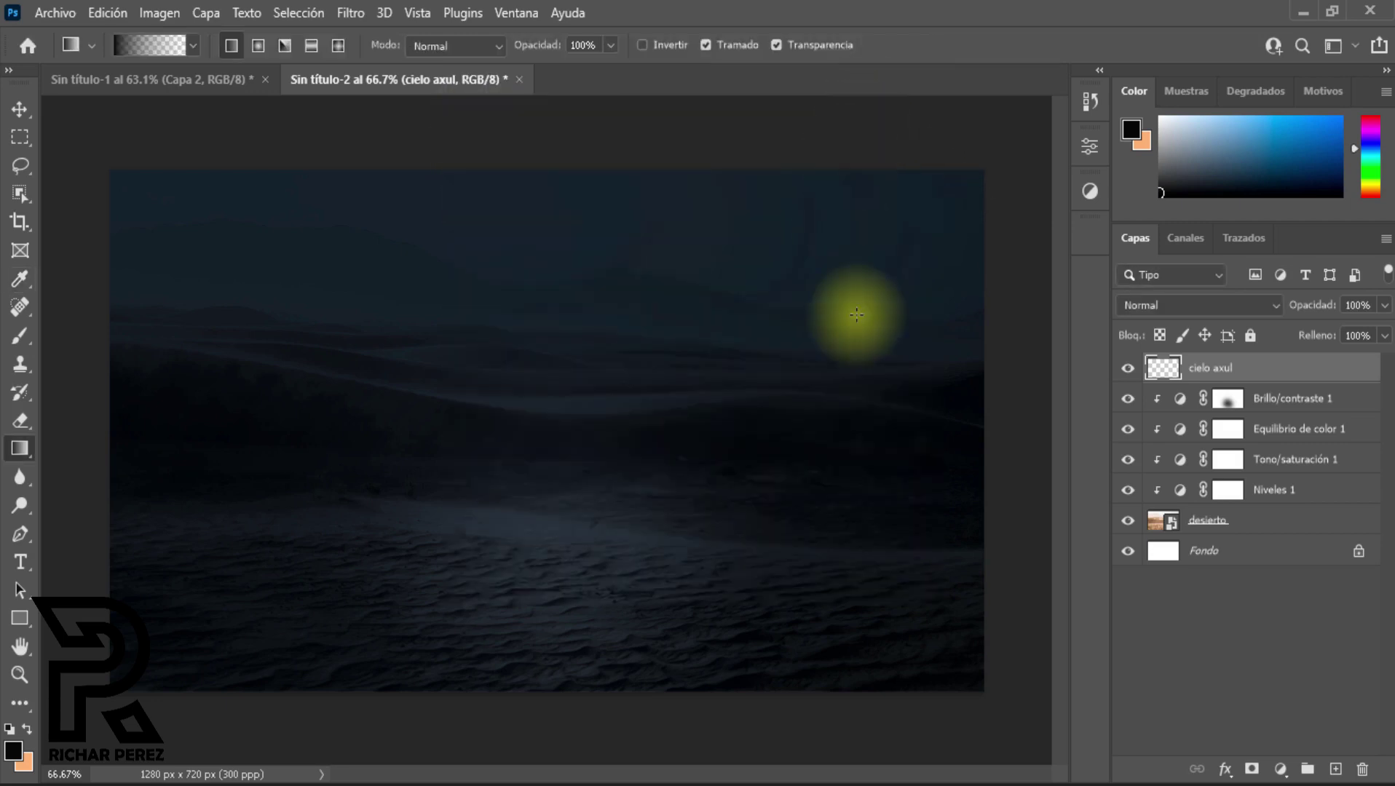
Step: Set the foreground colour to deep blue #064082 for the gradient
click(11, 753)
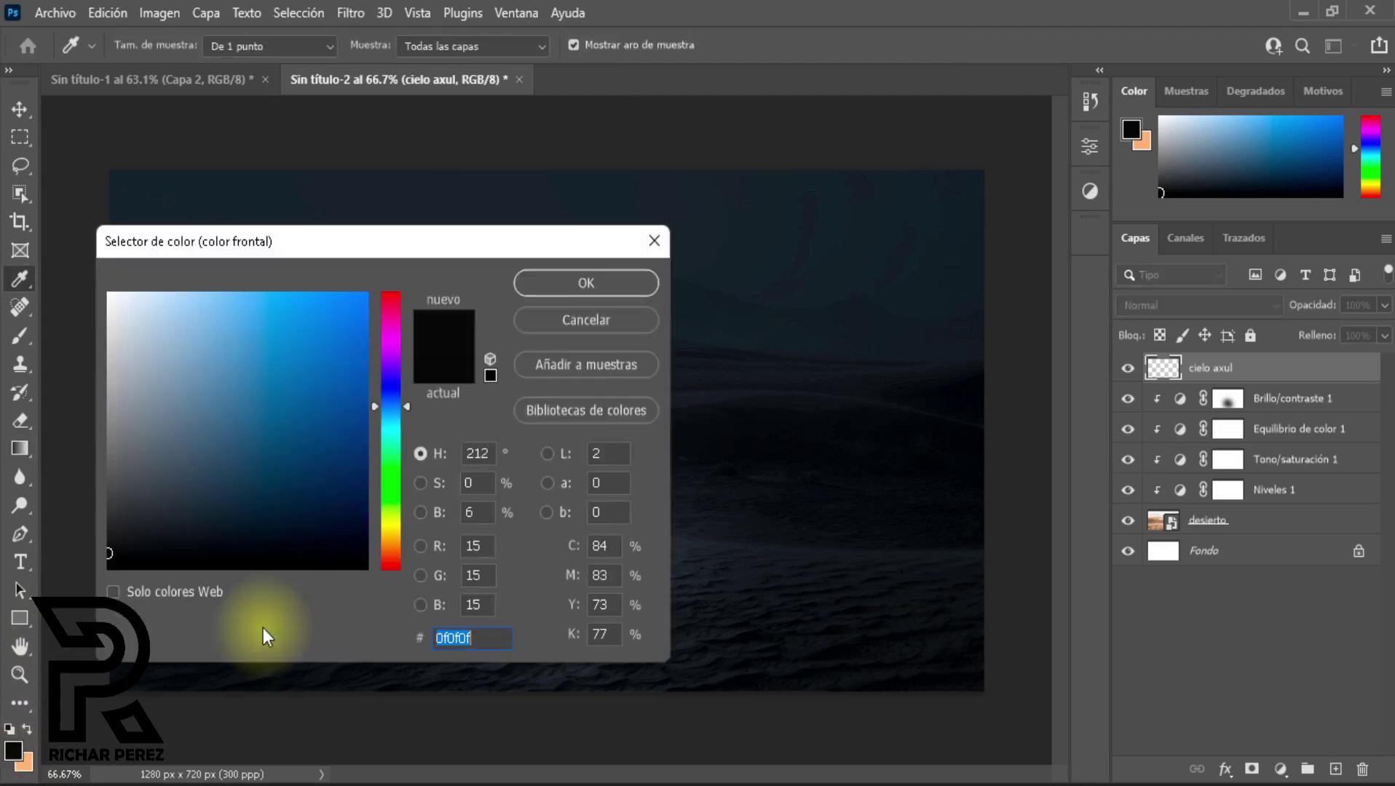
mouse_move(379, 397)
mouse_down()
mouse_move(342, 337)
mouse_move(282, 305)
mouse_move(358, 293)
mouse_move(355, 429)
mouse_up()
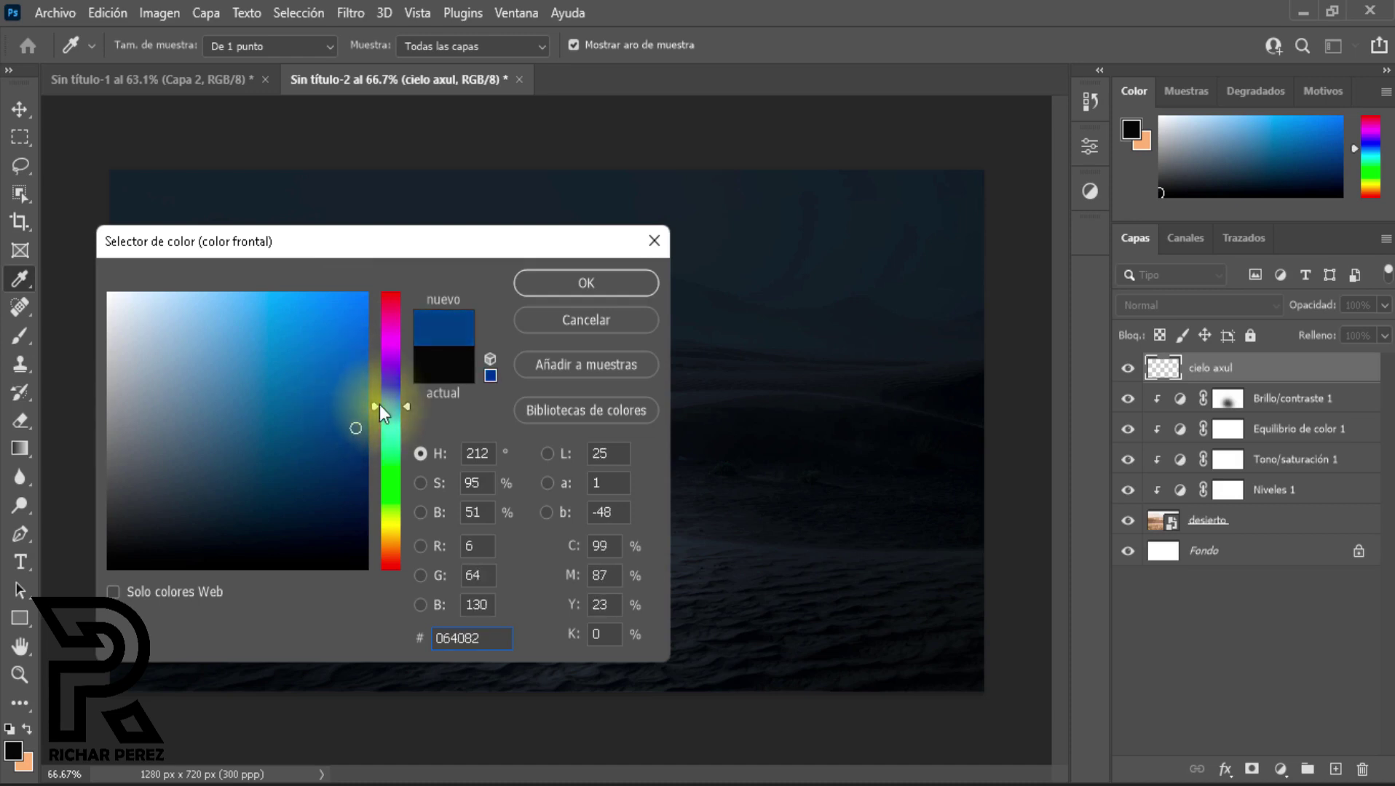
click(630, 291)
key(g)
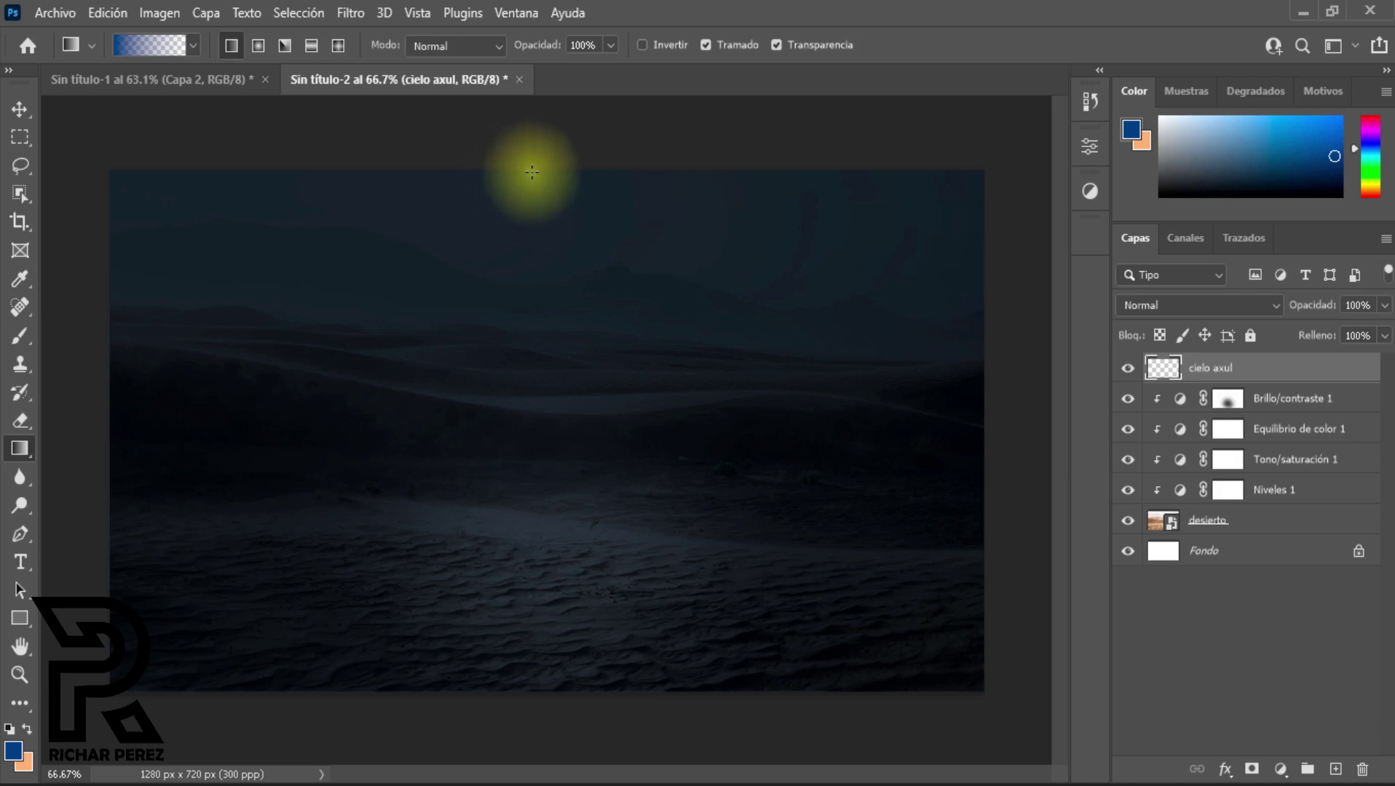
Step: Draw a top-down blue gradient on cielo axul and blend it with Multiplicar
drag(531, 172, 535, 431)
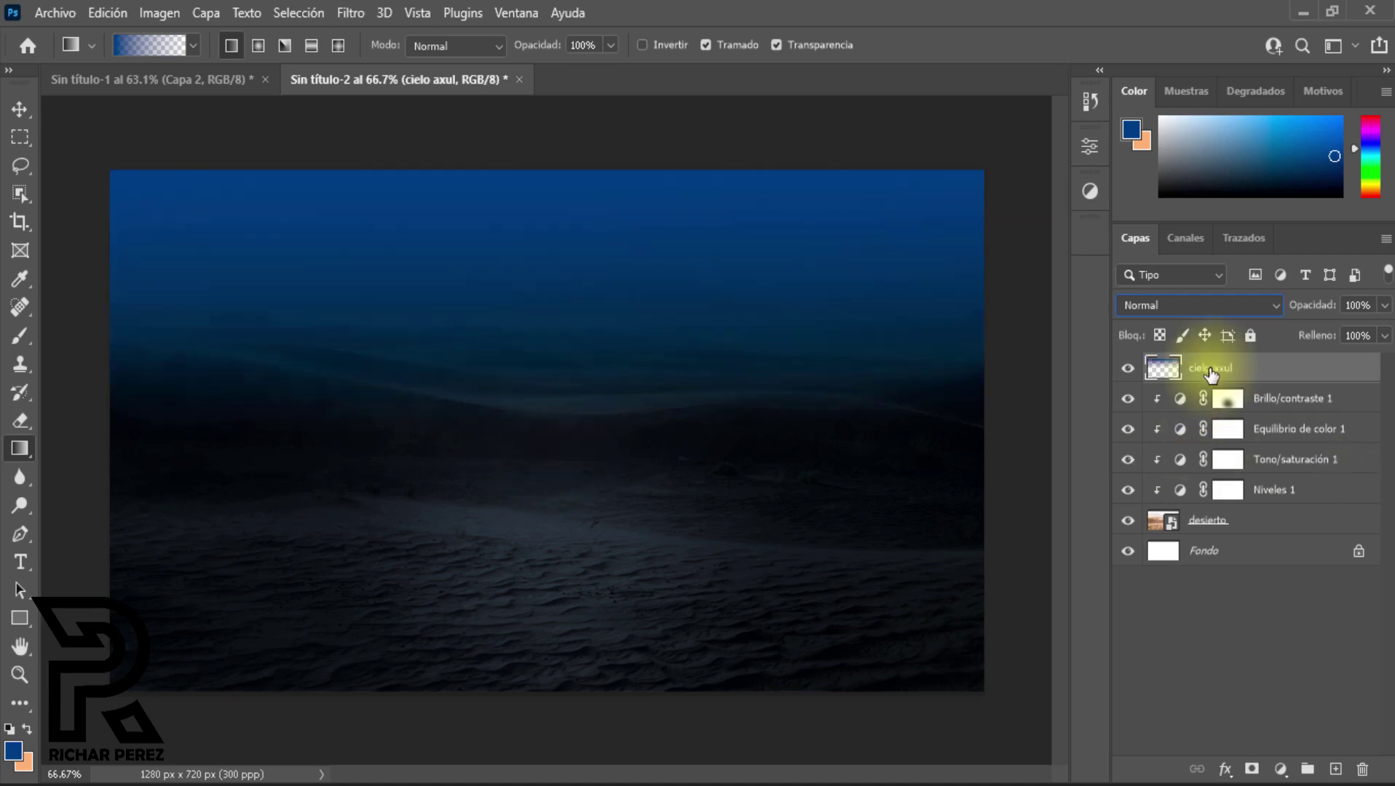
click(1175, 302)
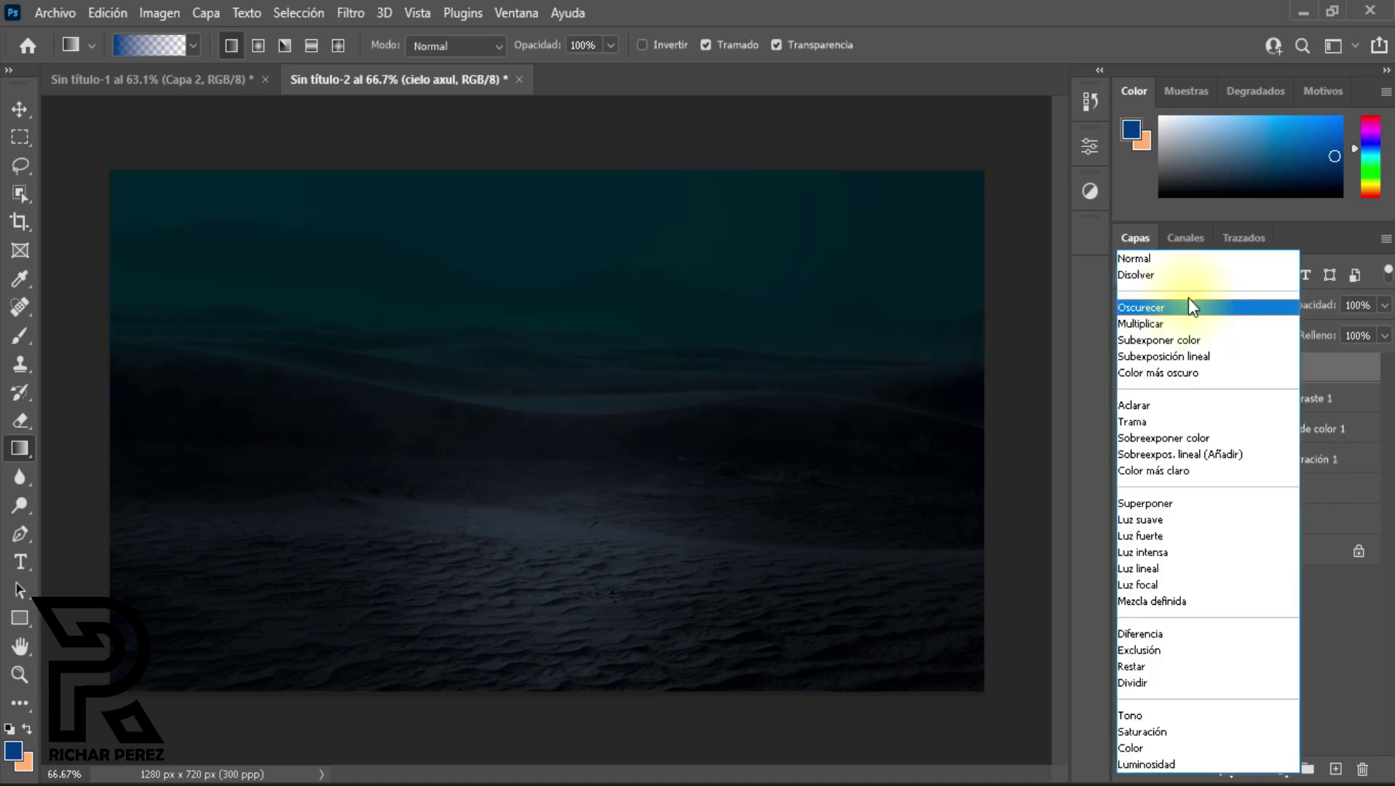
click(1160, 322)
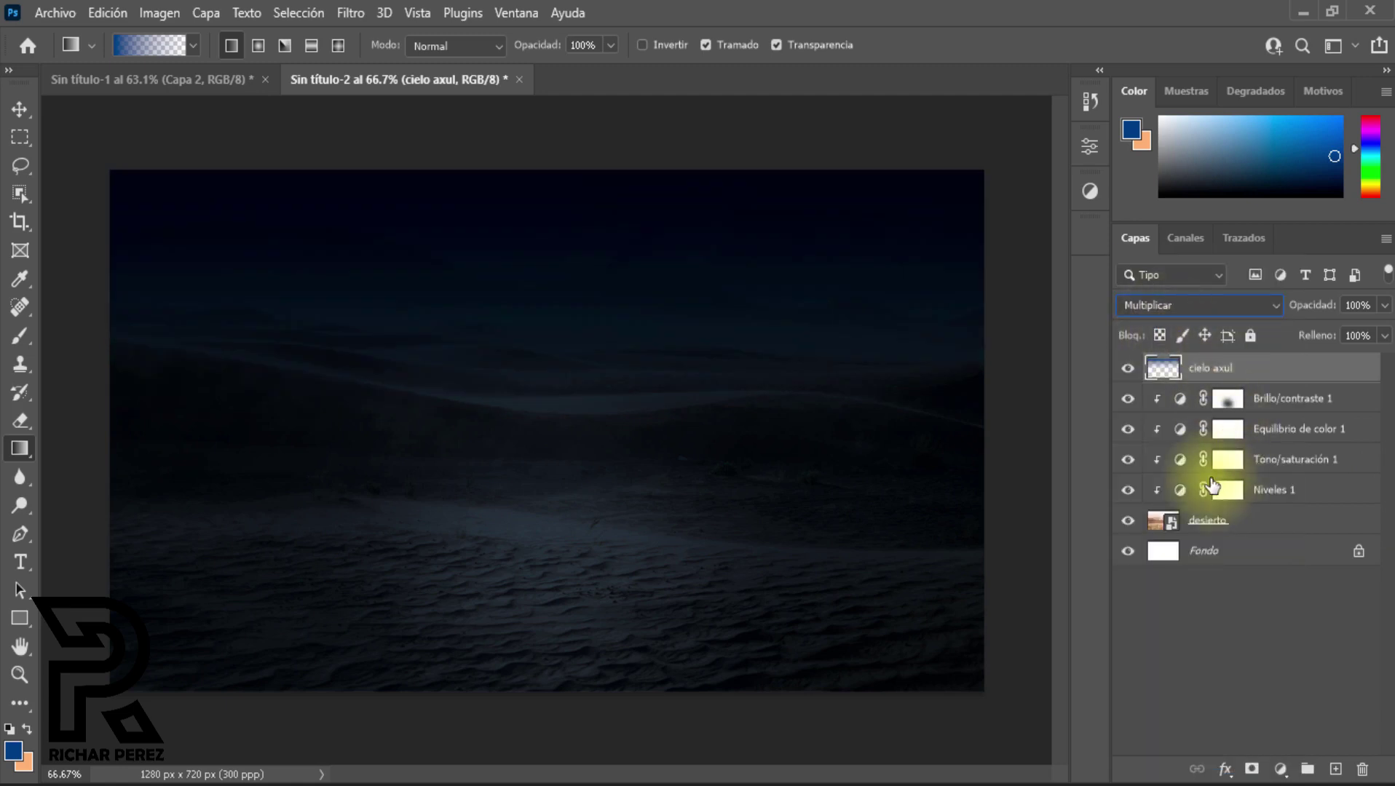
click(1129, 369)
click(1129, 368)
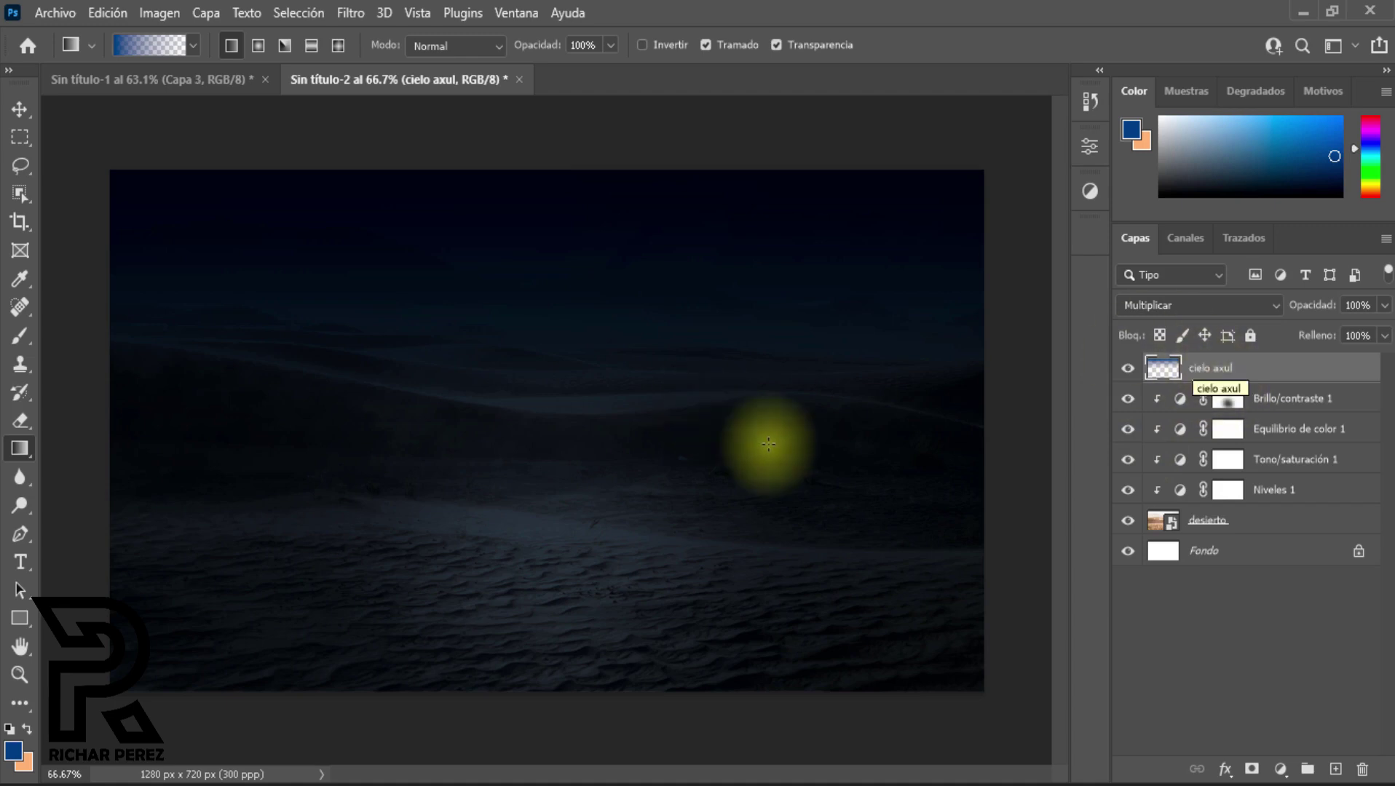
Step: Place the turmalina-negra image into the scene as an embedded layer
click(52, 16)
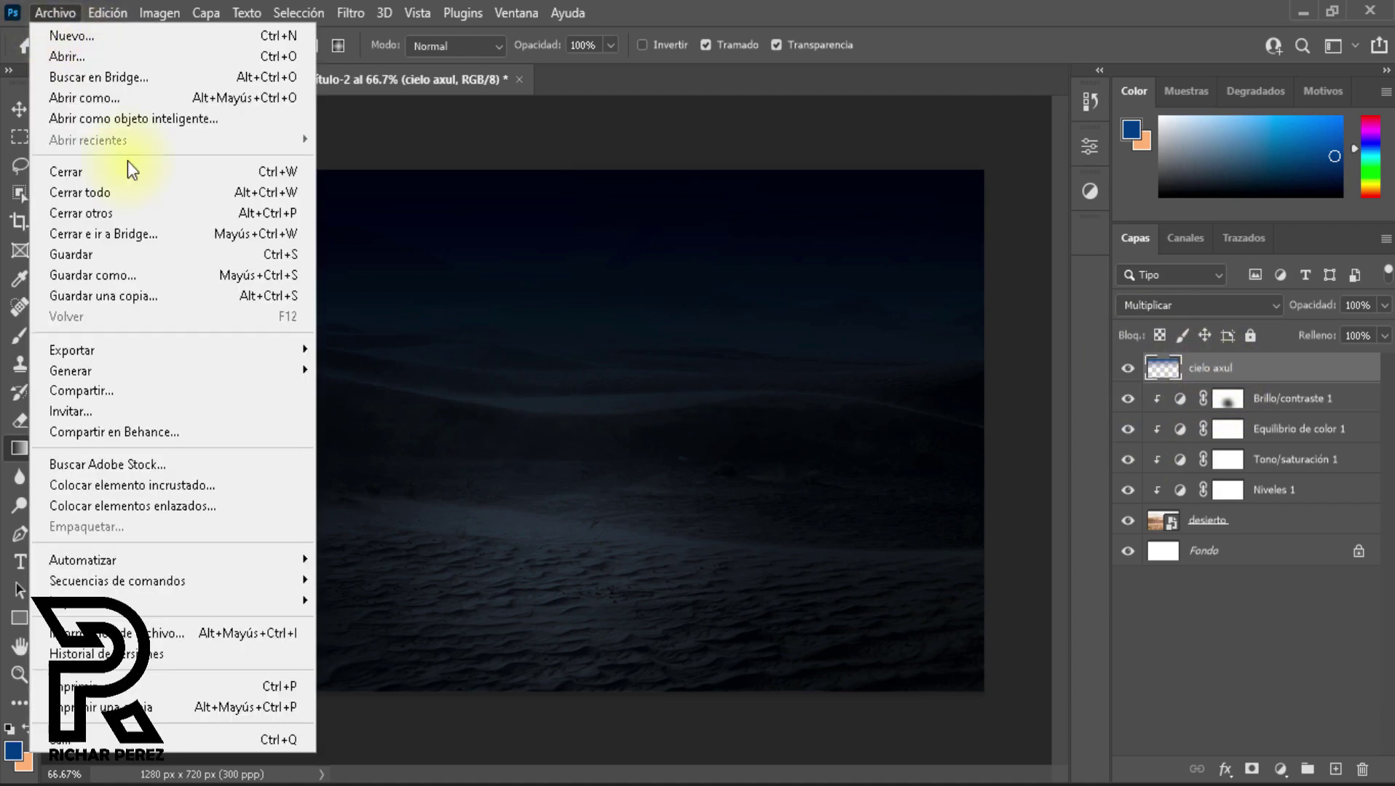
click(180, 485)
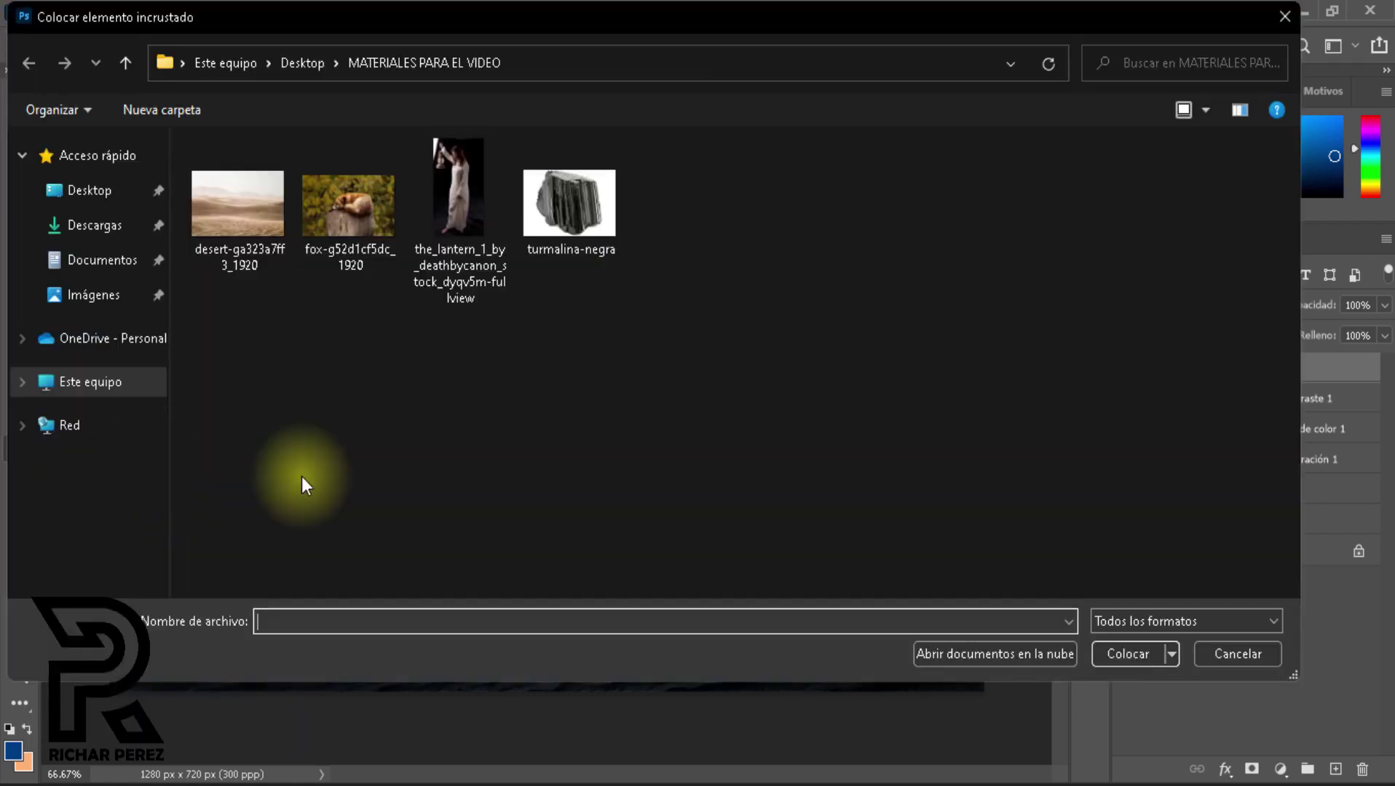
click(570, 194)
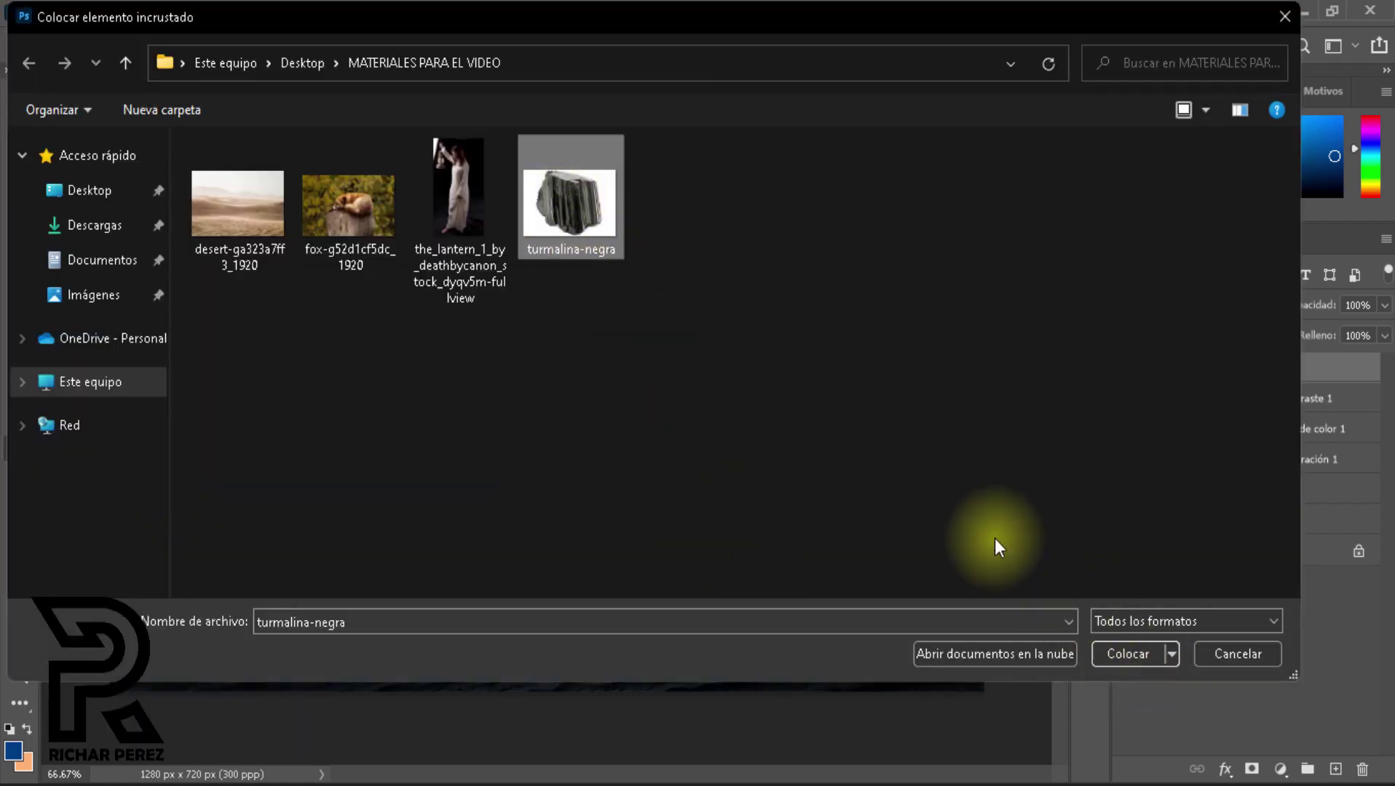
click(1130, 658)
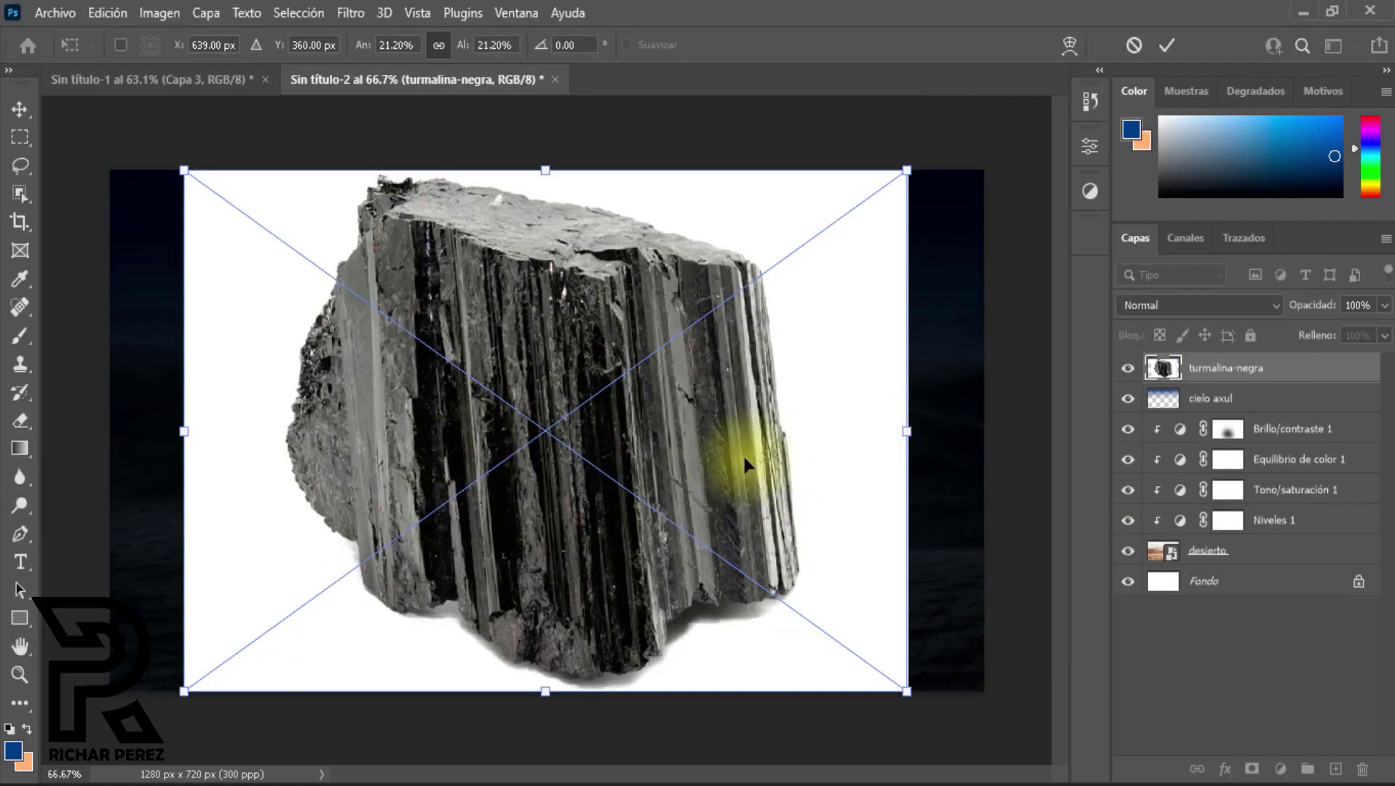
Step: Scale the tourmaline rock down to about 17% on the left side and commit it
drag(908, 430, 611, 490)
key(Return)
key(g)
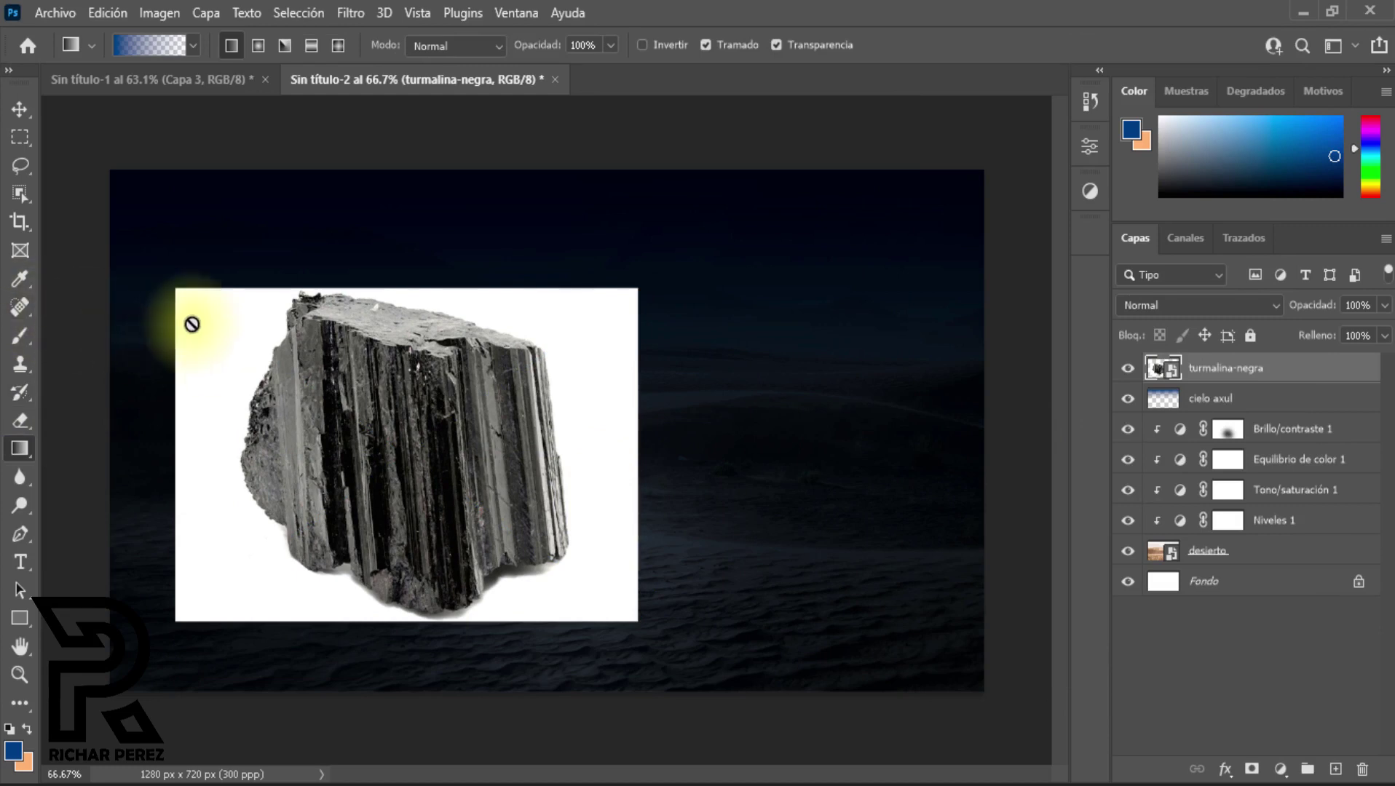
click(18, 197)
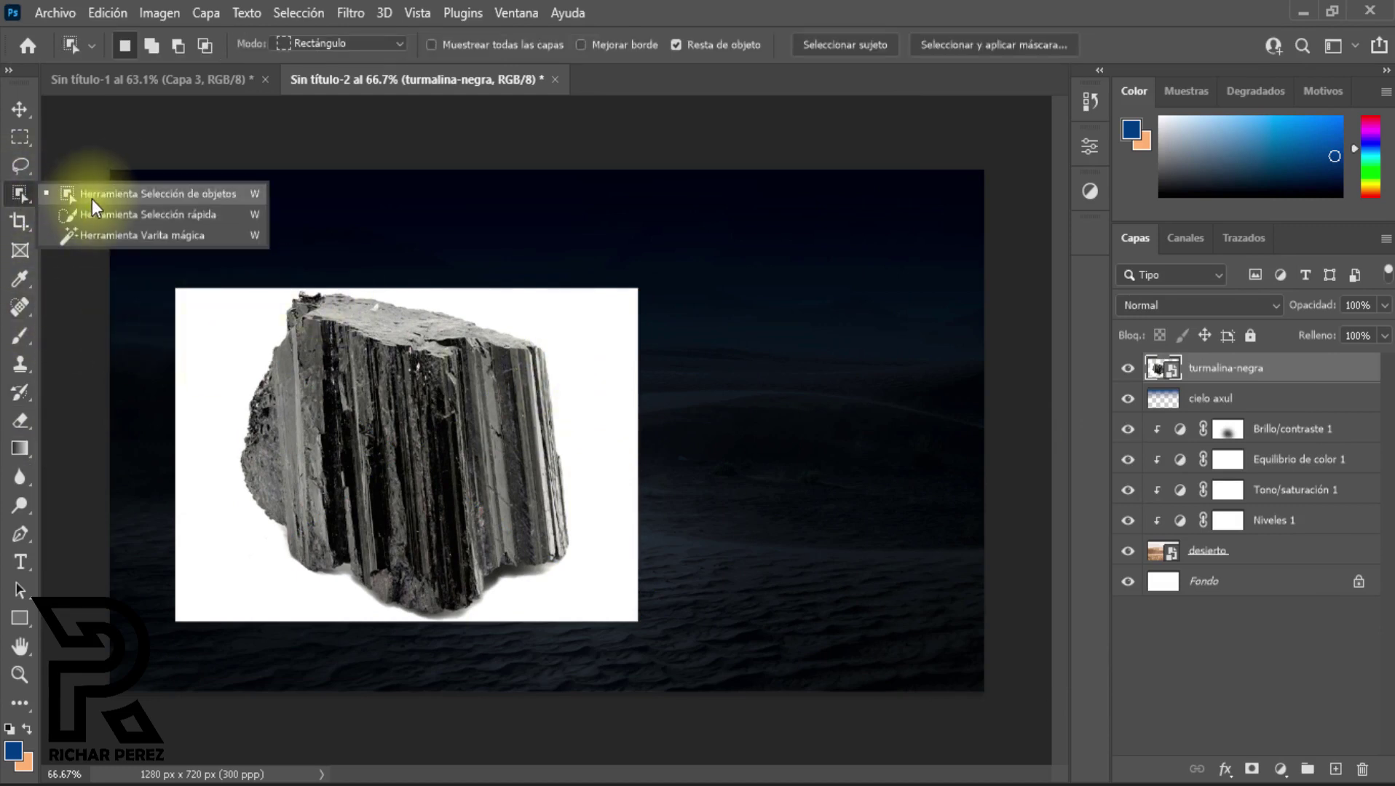
Step: Auto-select the rock with Object Selection and remove a stray patch at its lower-left edge
click(92, 195)
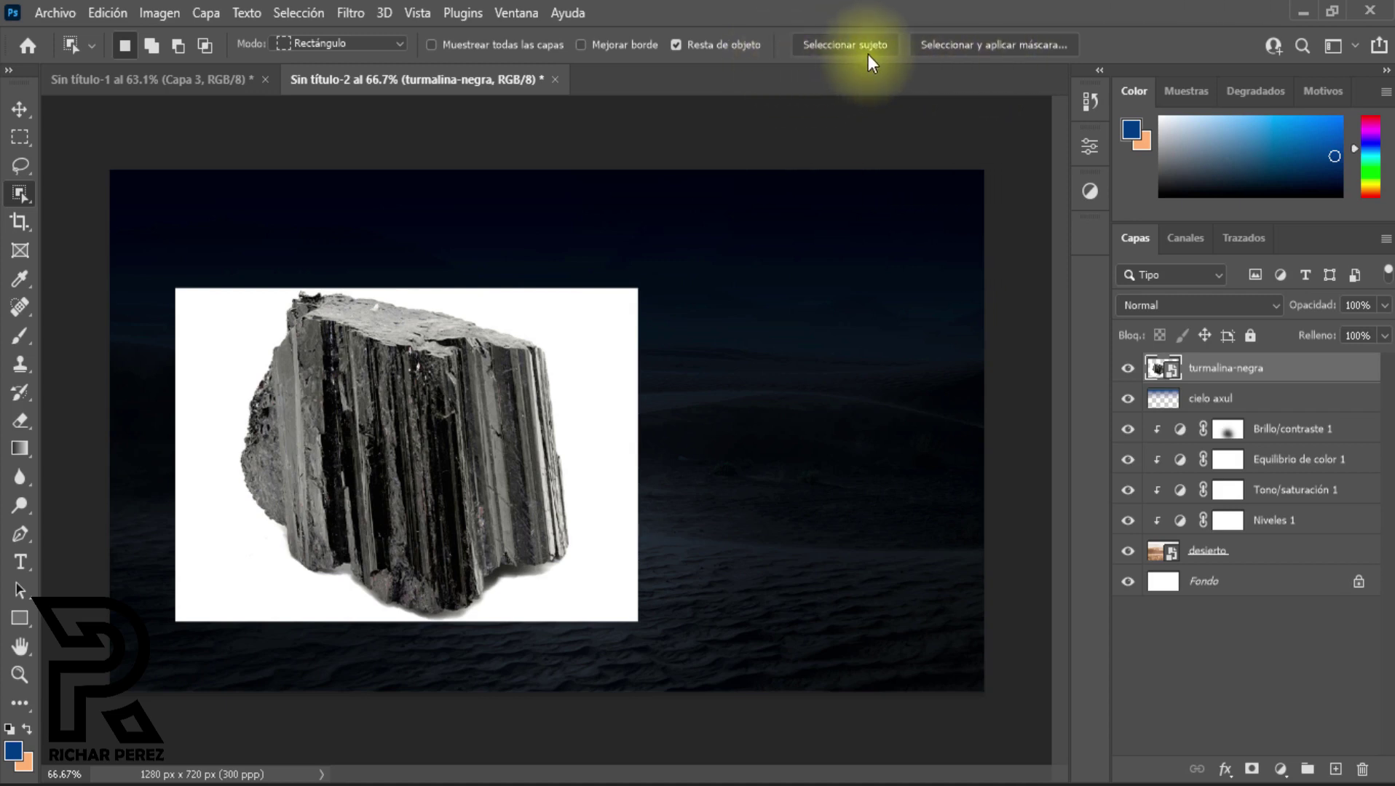
click(846, 46)
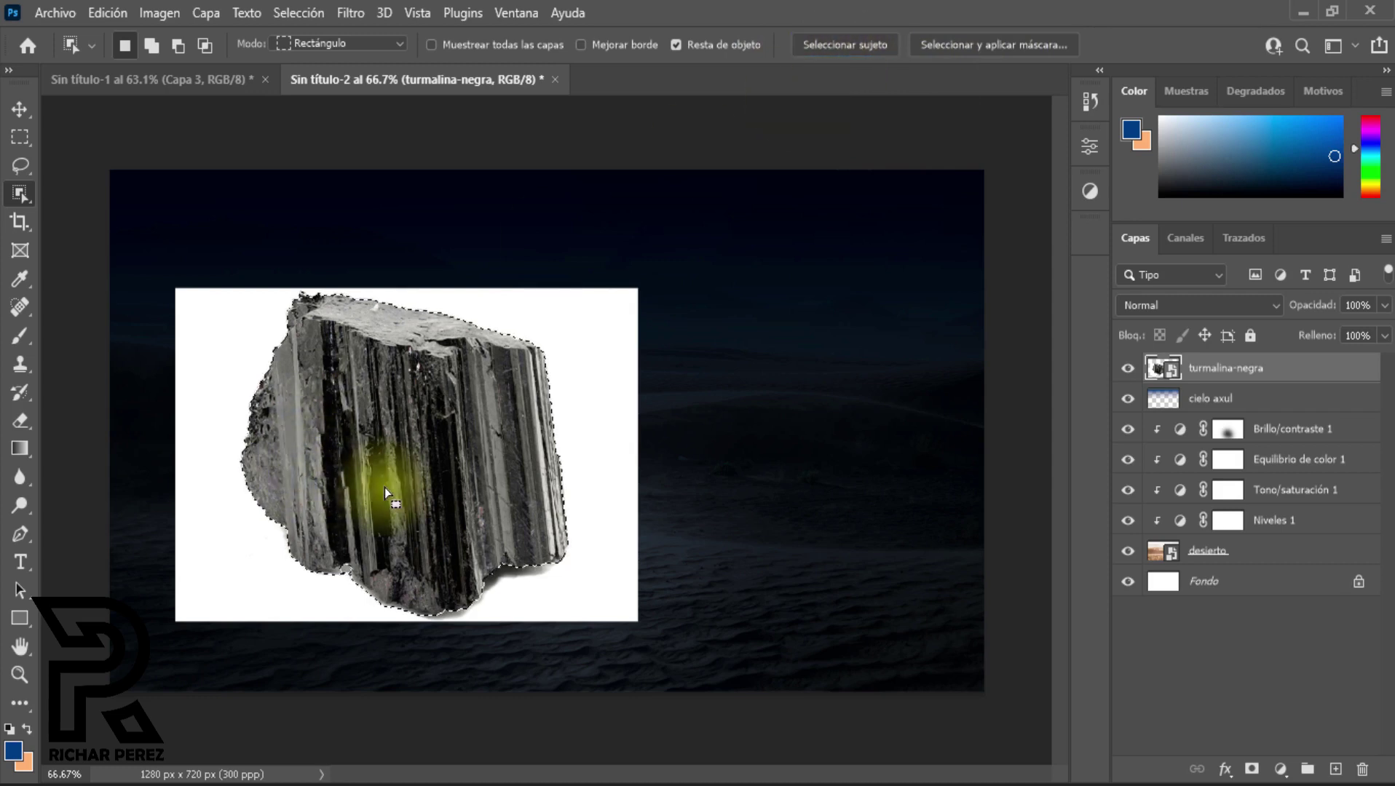
scroll(504, 542, up, 3)
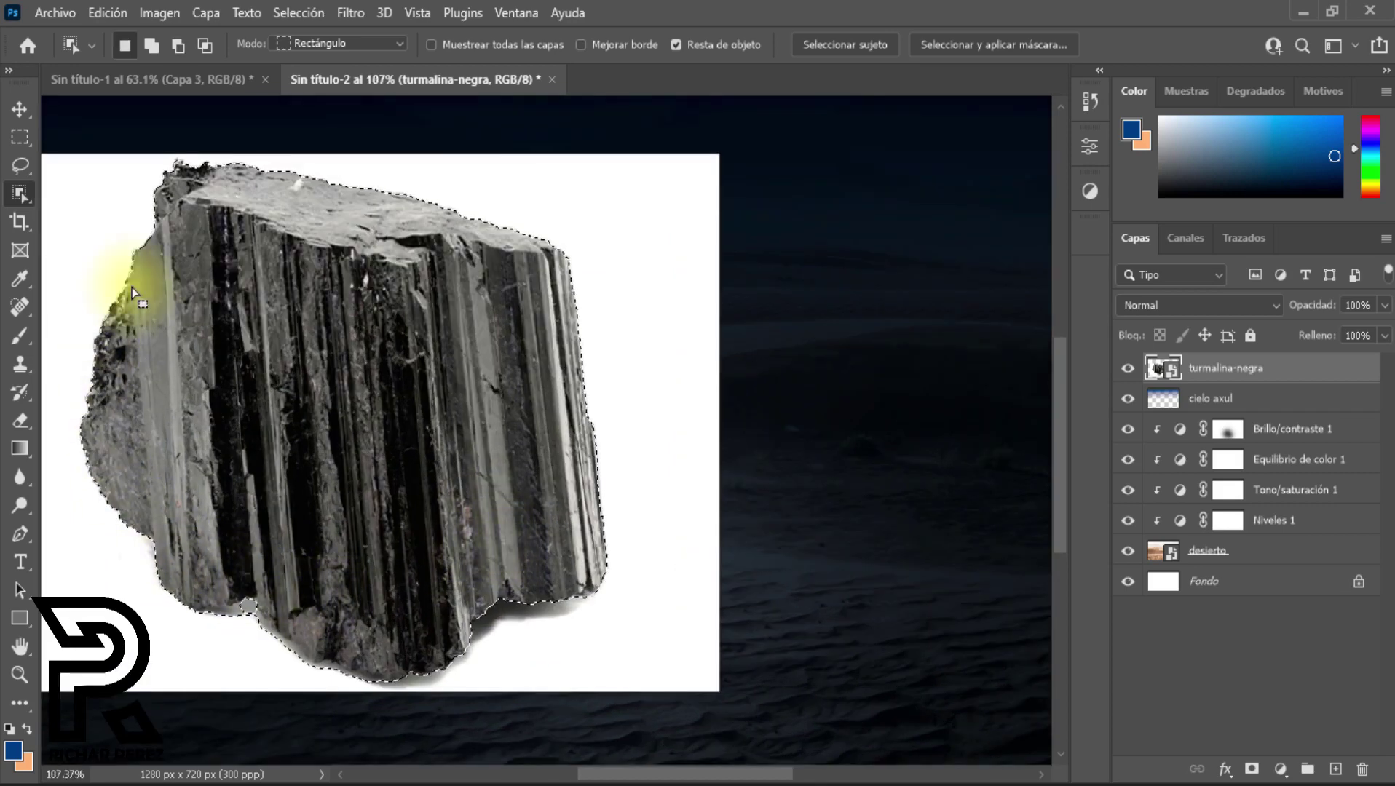
scroll(209, 483, up, 2)
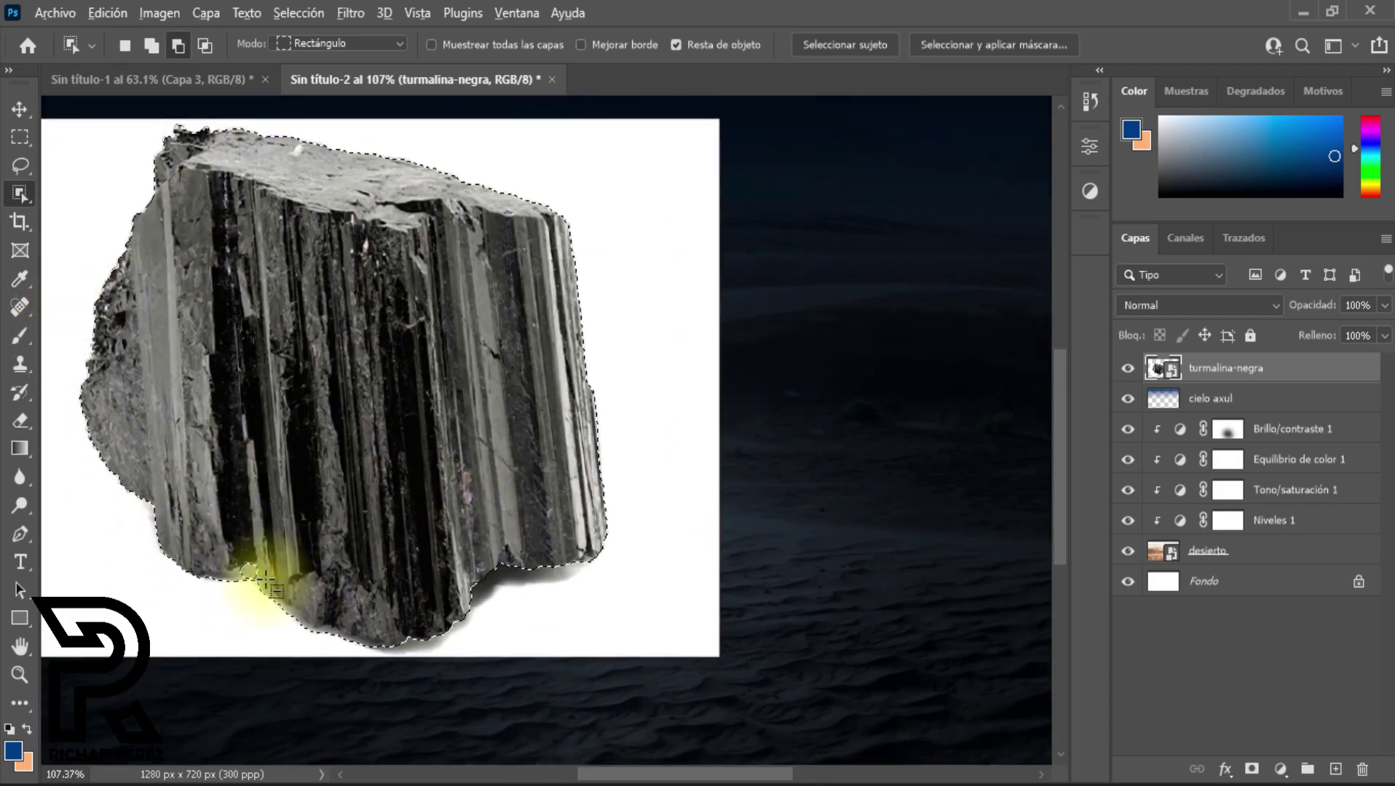
scroll(241, 575, up, 2)
alt+click(242, 575)
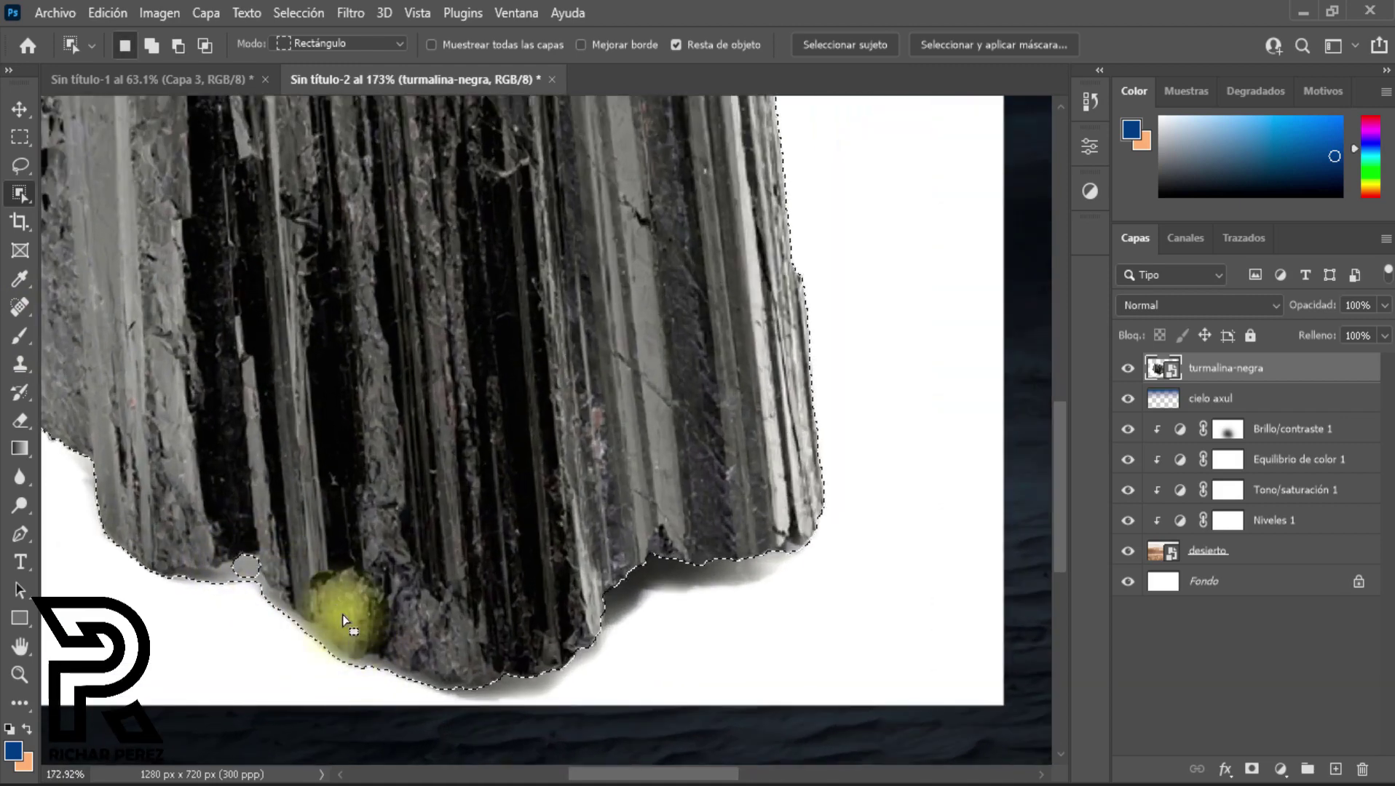
Step: With a 16 px Quick Selection brush, subtract the white below the rock and add its lower part back
right_click(20, 193)
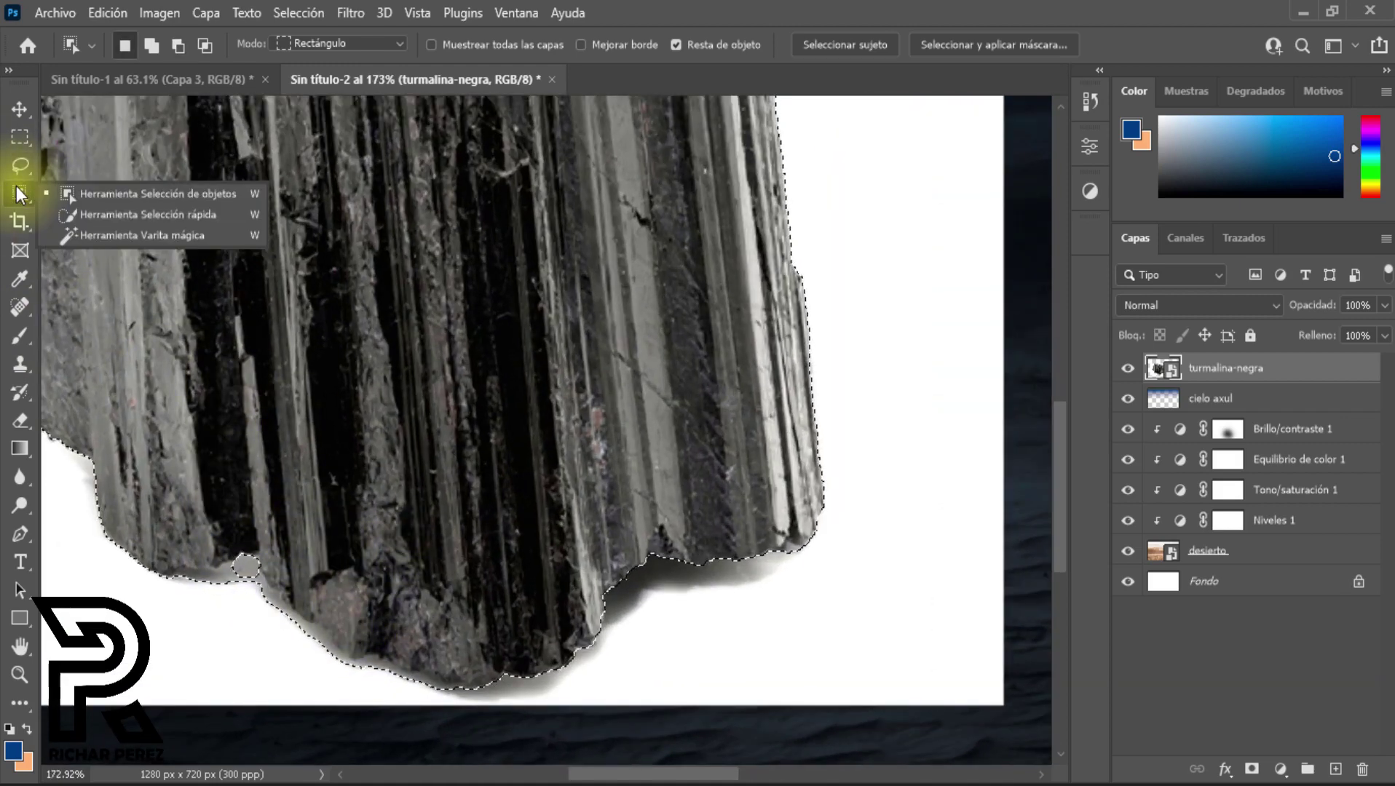
click(124, 218)
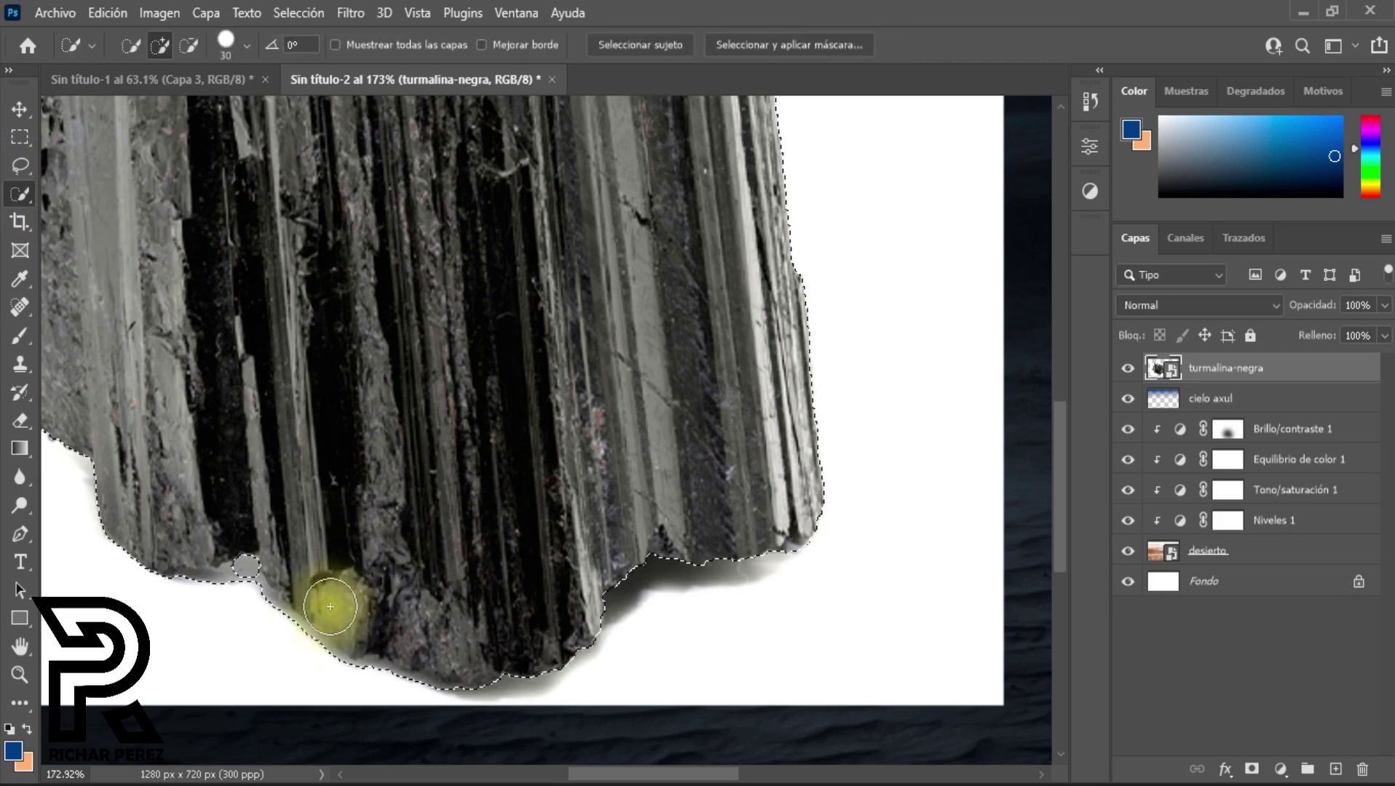
scroll(306, 594, up, 2)
scroll(298, 586, down, 3)
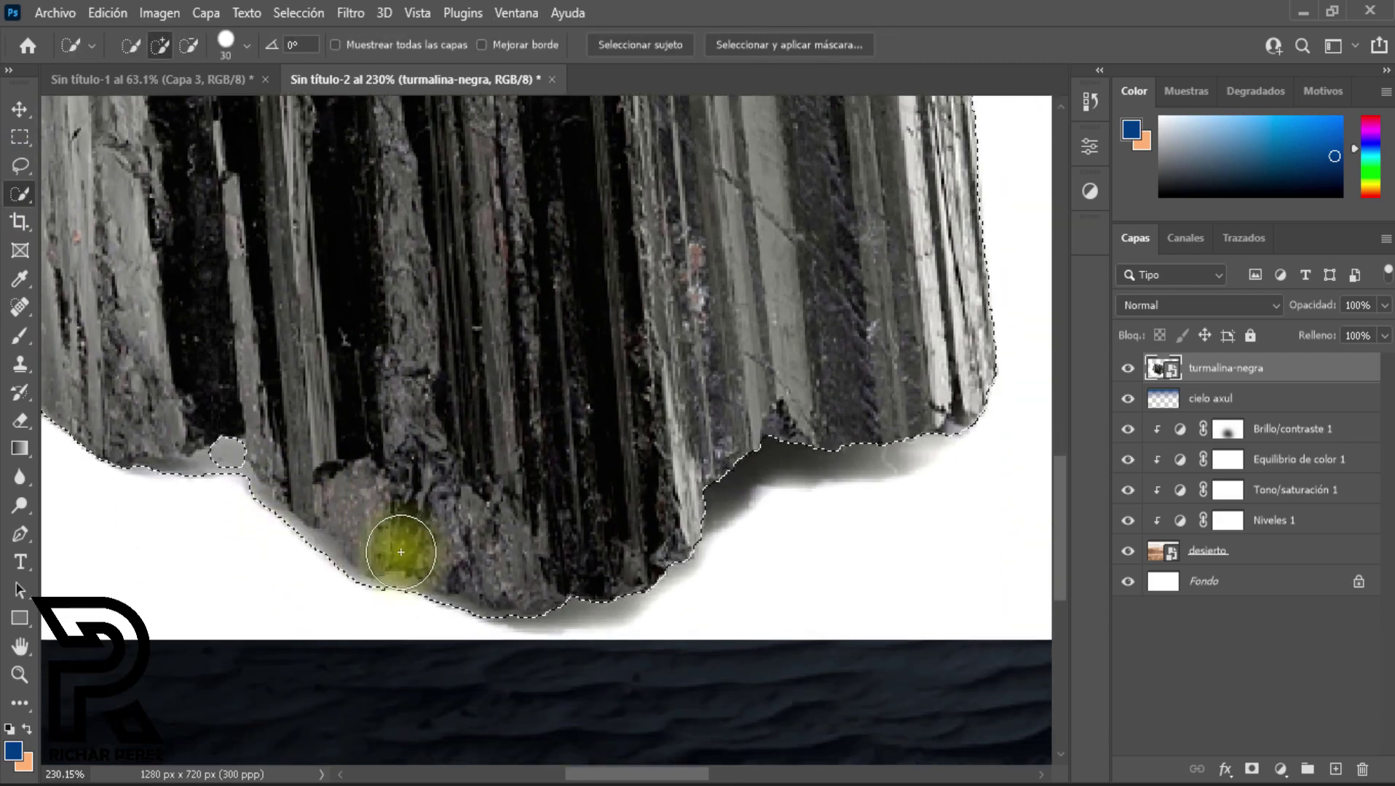
key(alt)
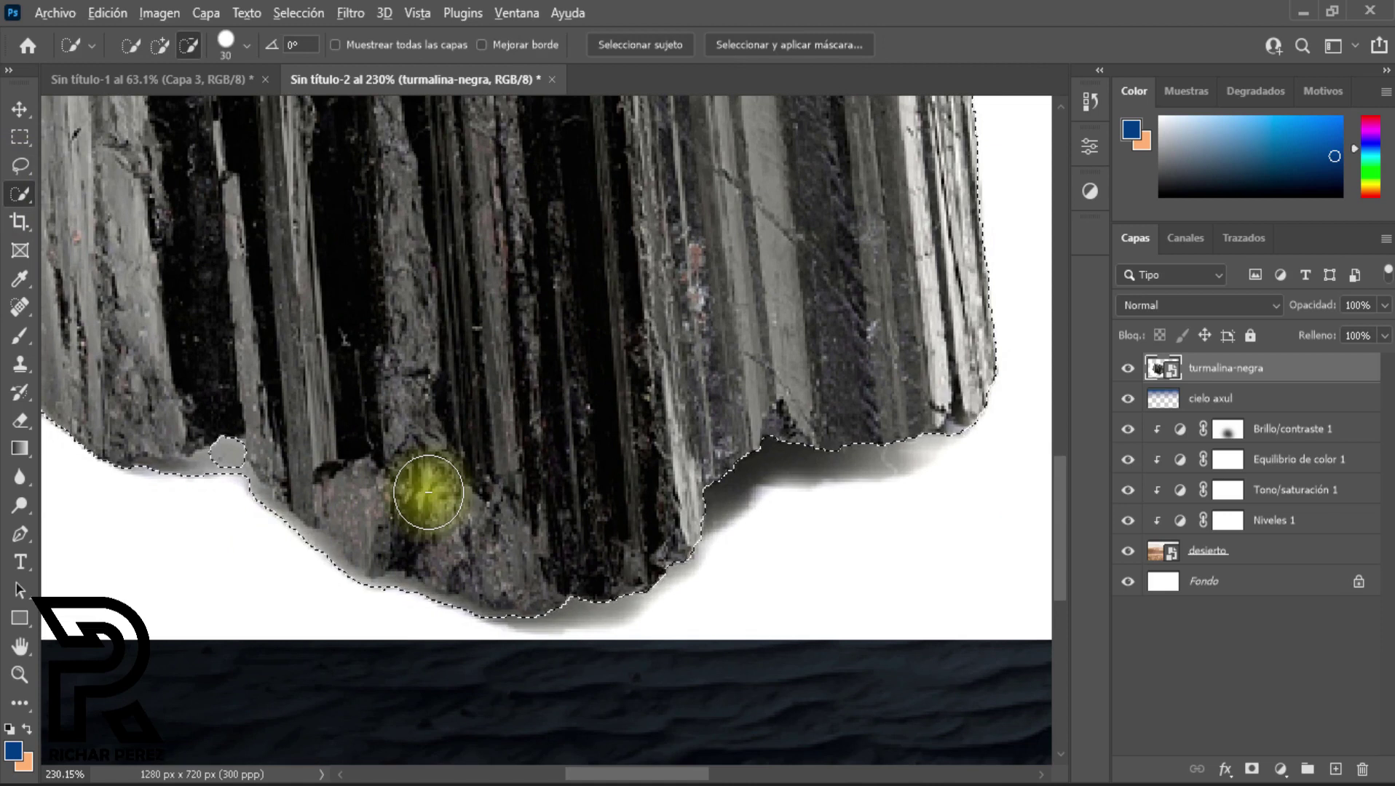
alt+right_click(450, 625)
mouse_move(466, 619)
mouse_down()
mouse_move(360, 591)
mouse_move(392, 589)
mouse_move(331, 578)
mouse_move(304, 557)
mouse_up()
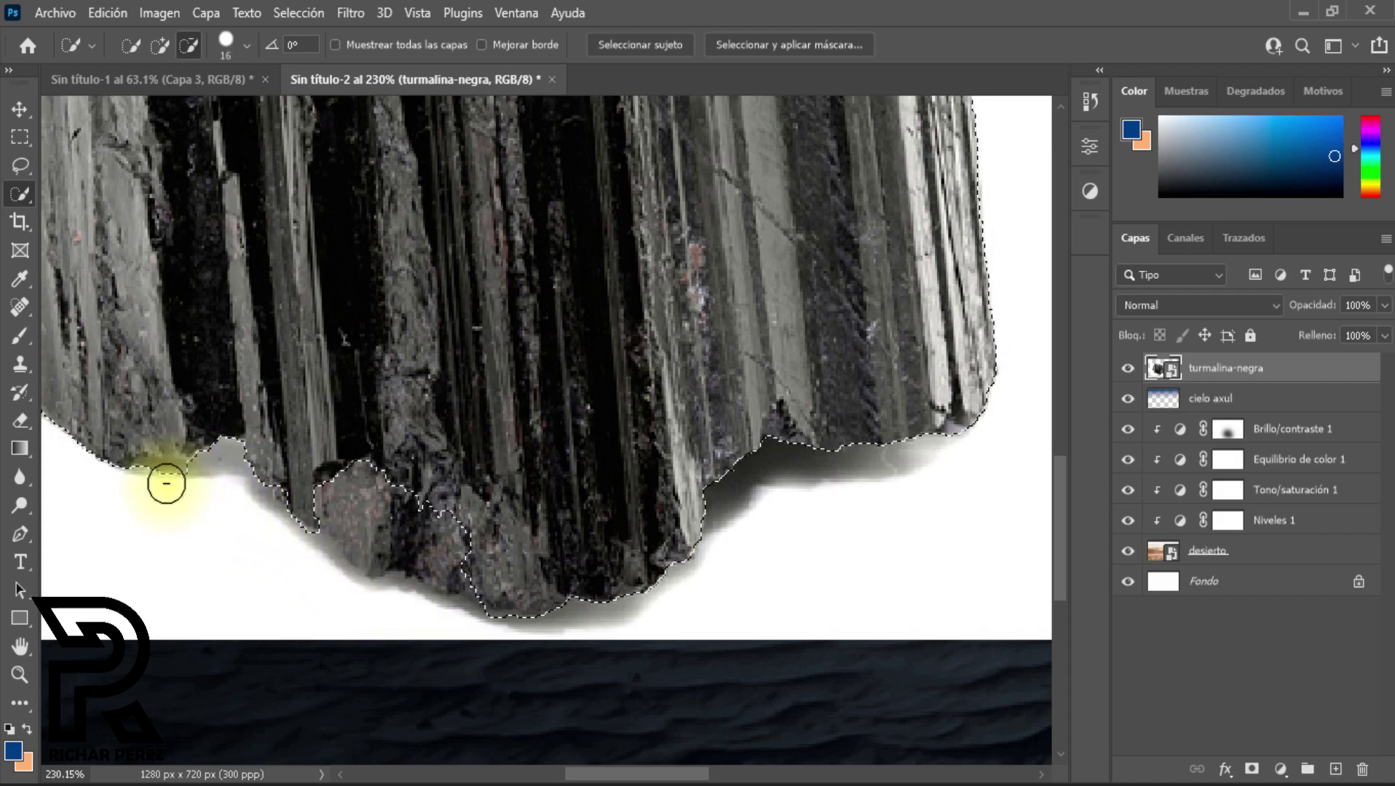
mouse_move(336, 436)
mouse_down()
mouse_move(440, 533)
mouse_move(369, 514)
mouse_move(432, 555)
mouse_move(368, 544)
mouse_move(377, 551)
mouse_move(333, 511)
mouse_move(436, 534)
mouse_up()
drag(663, 773, 624, 775)
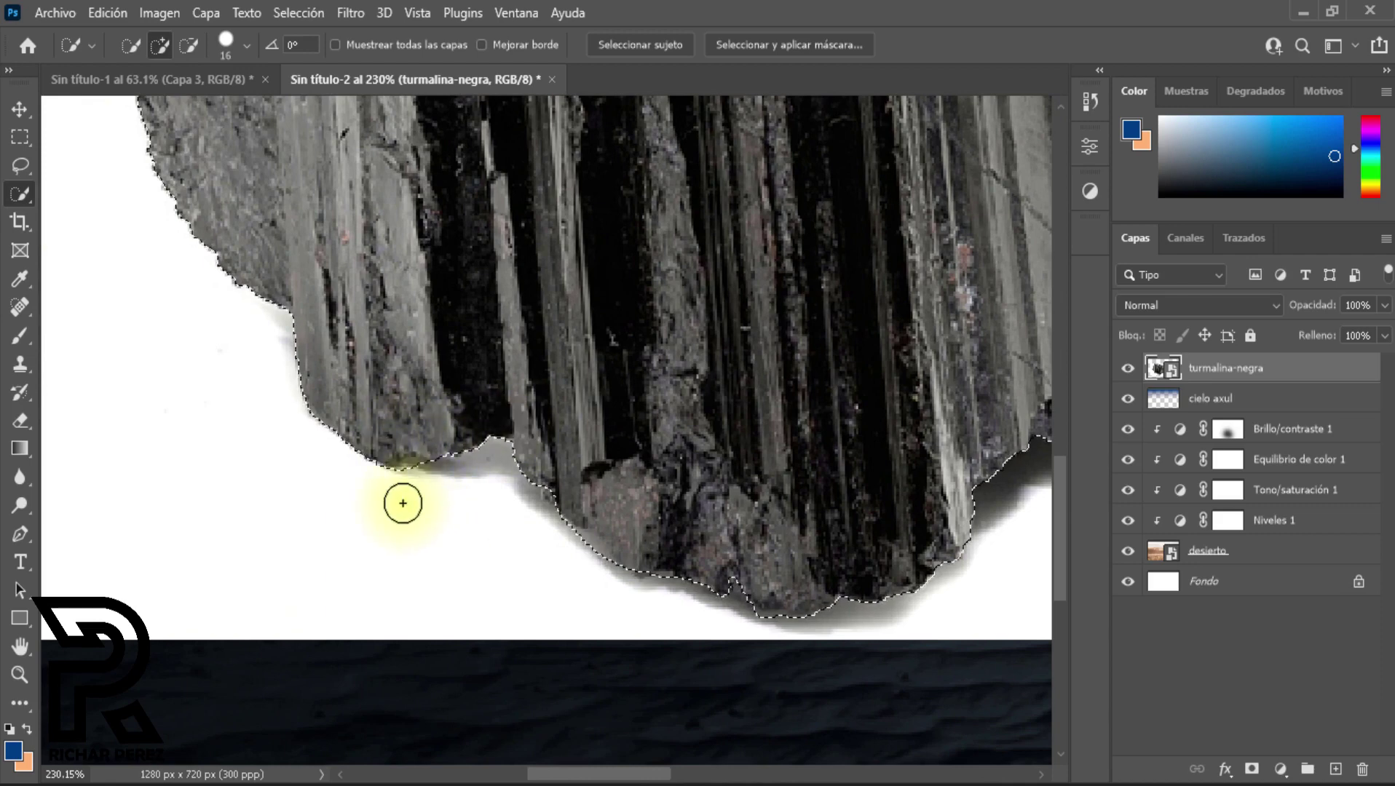
scroll(252, 368, up, 5)
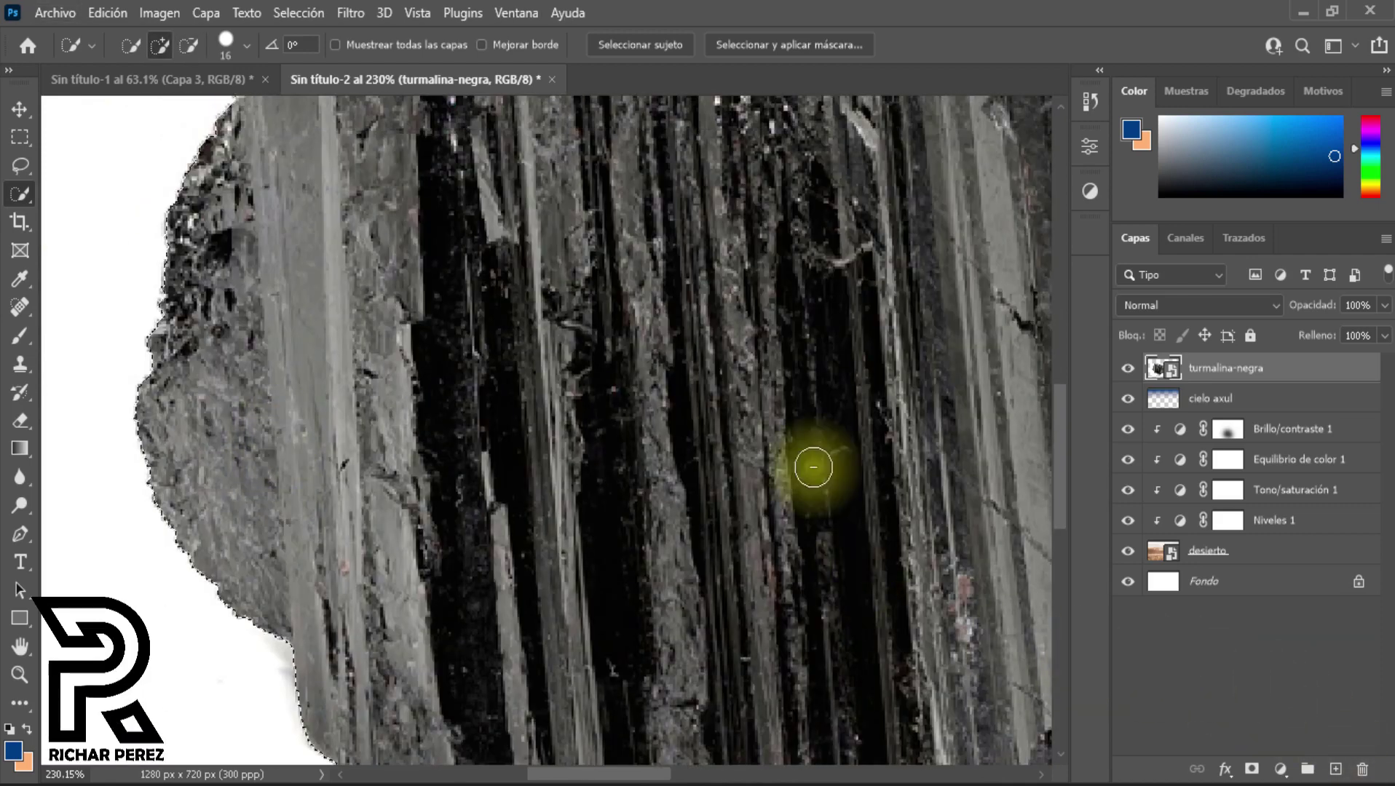
scroll(813, 466, down, 5)
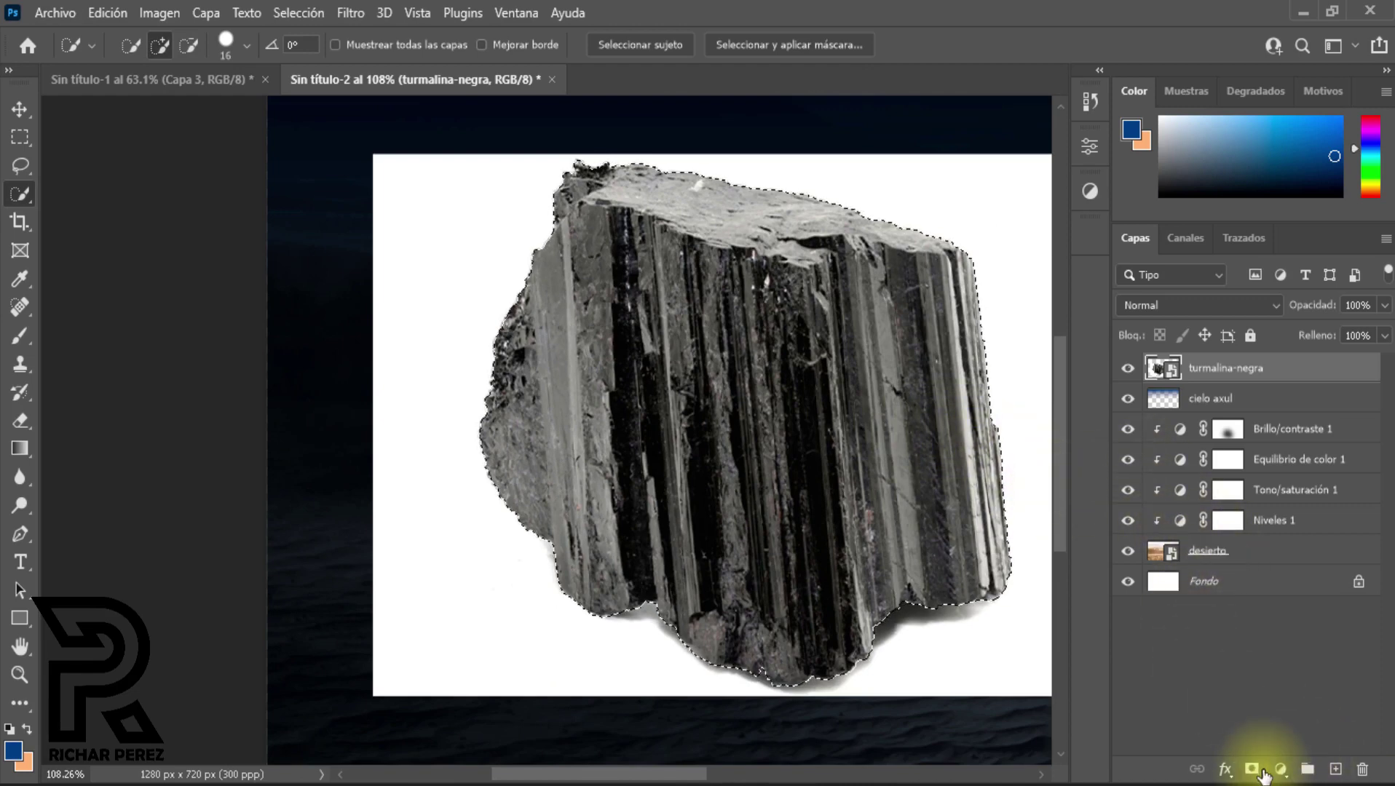
Step: Mask the turmalina-negra layer from the selection and rename it 'rocas'
click(1251, 770)
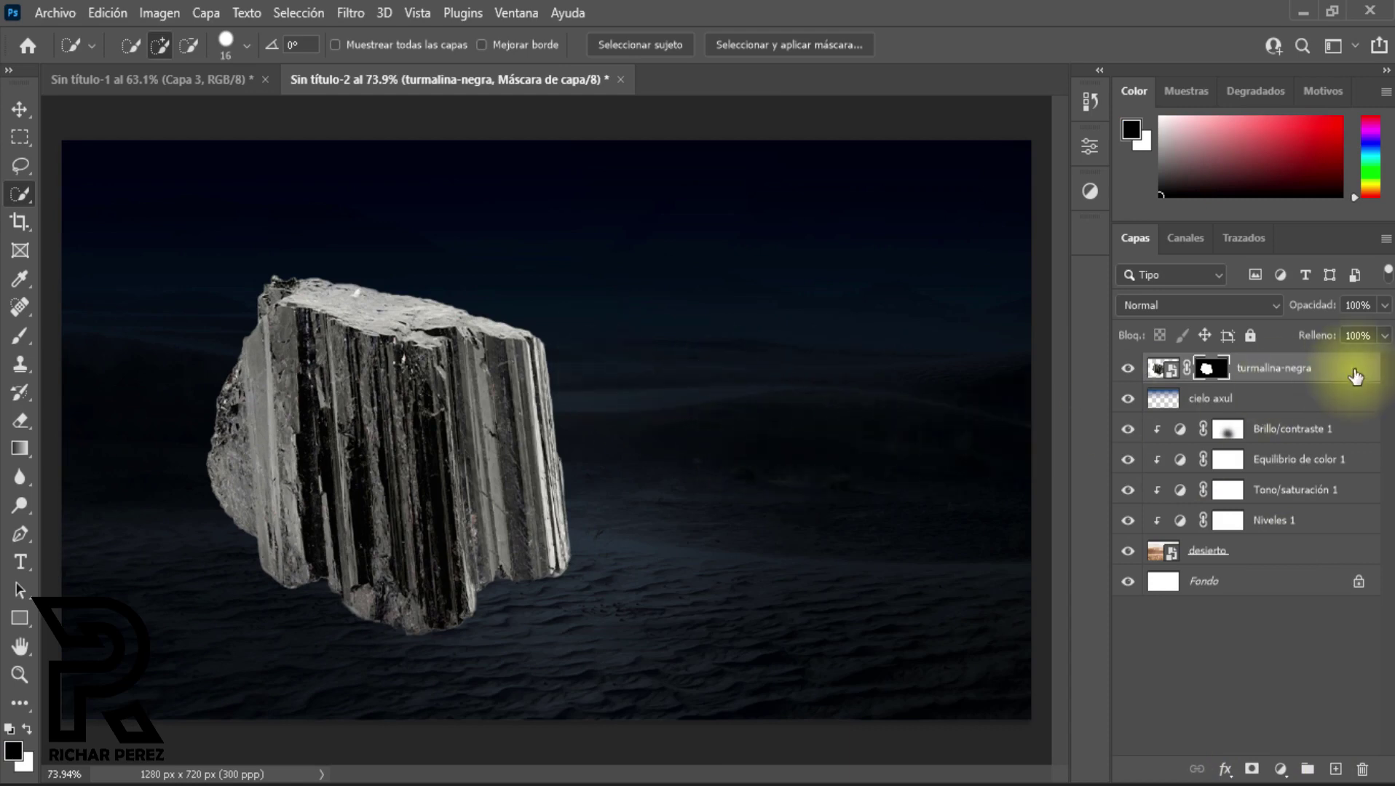
double_click(1266, 371)
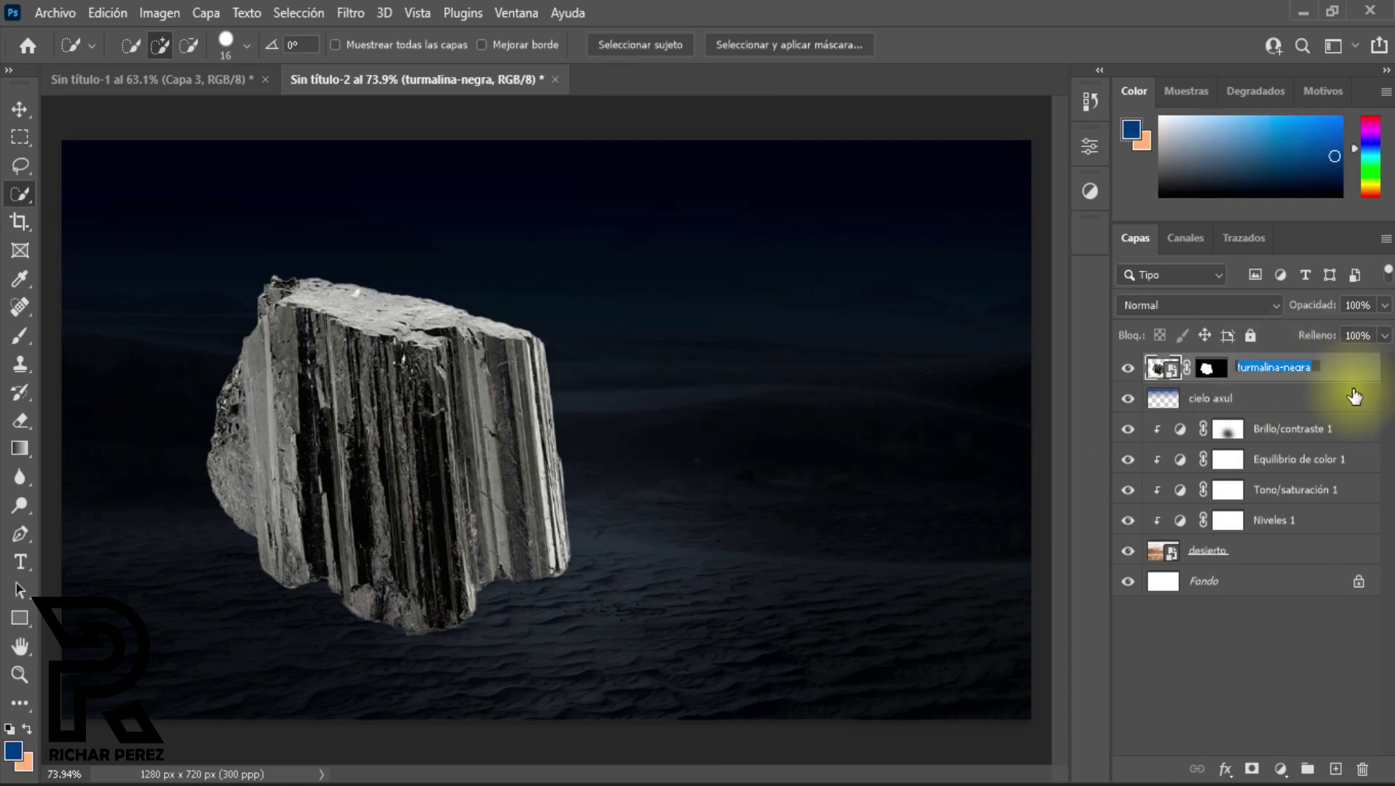
text(rocas)
key(Return)
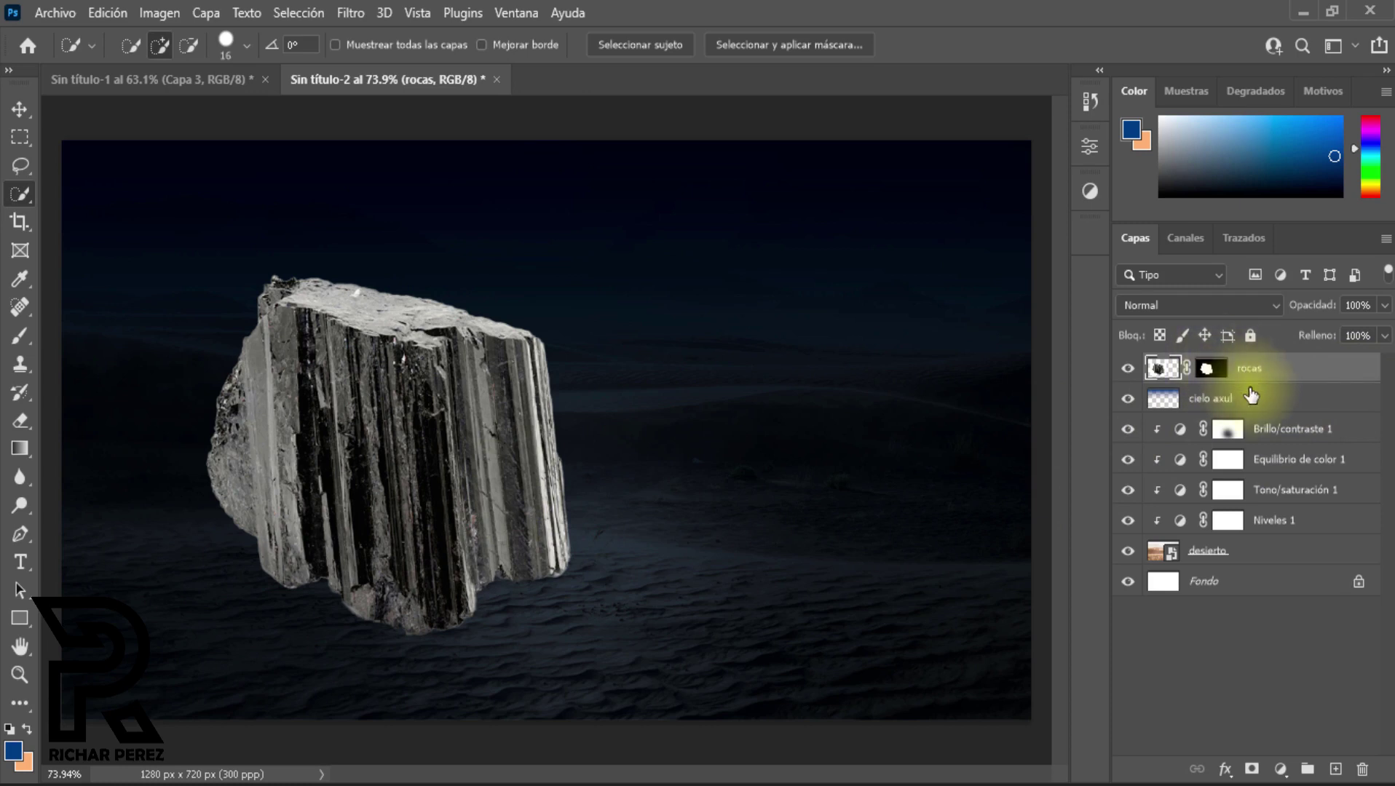
Step: Convert rocas to a smart object and narrow it to about 57% width
right_click(1299, 371)
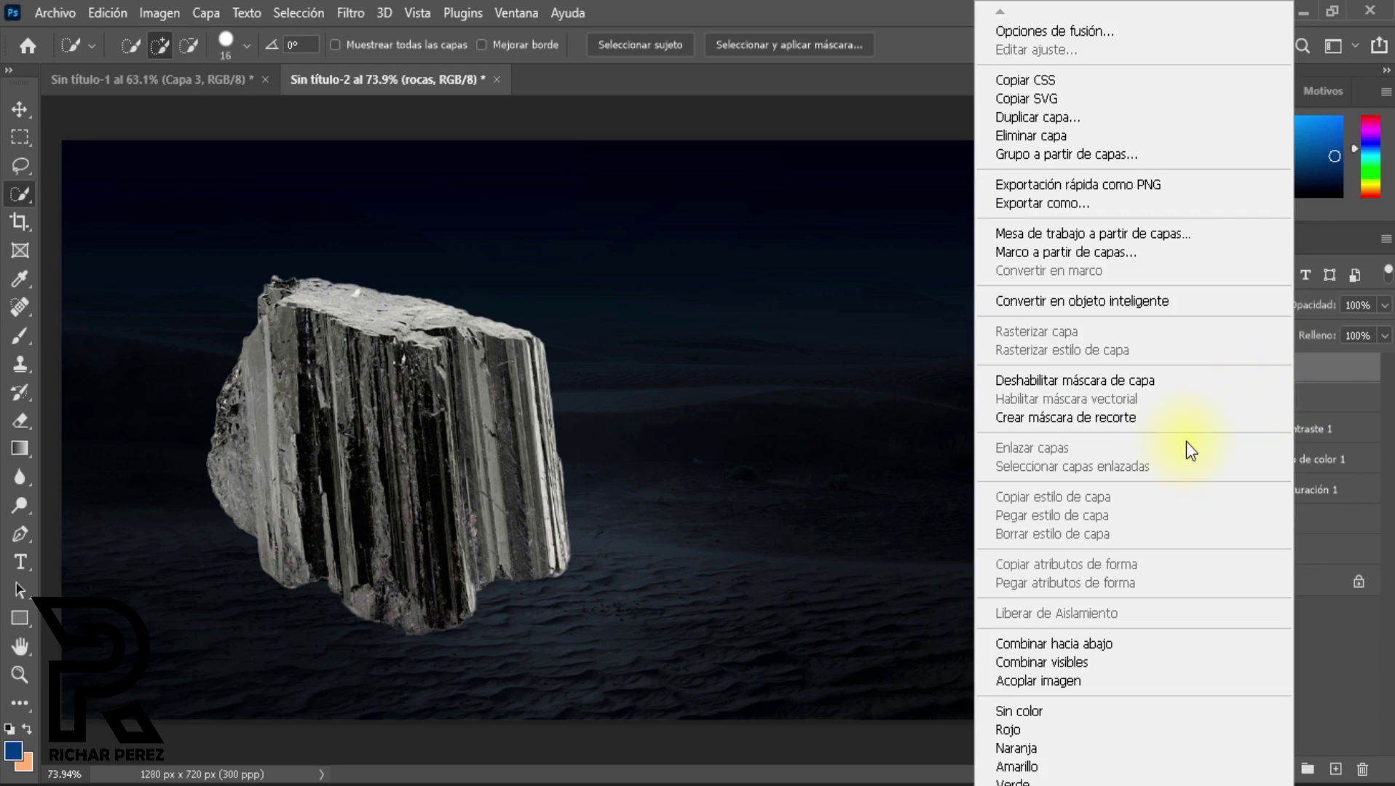
click(1093, 302)
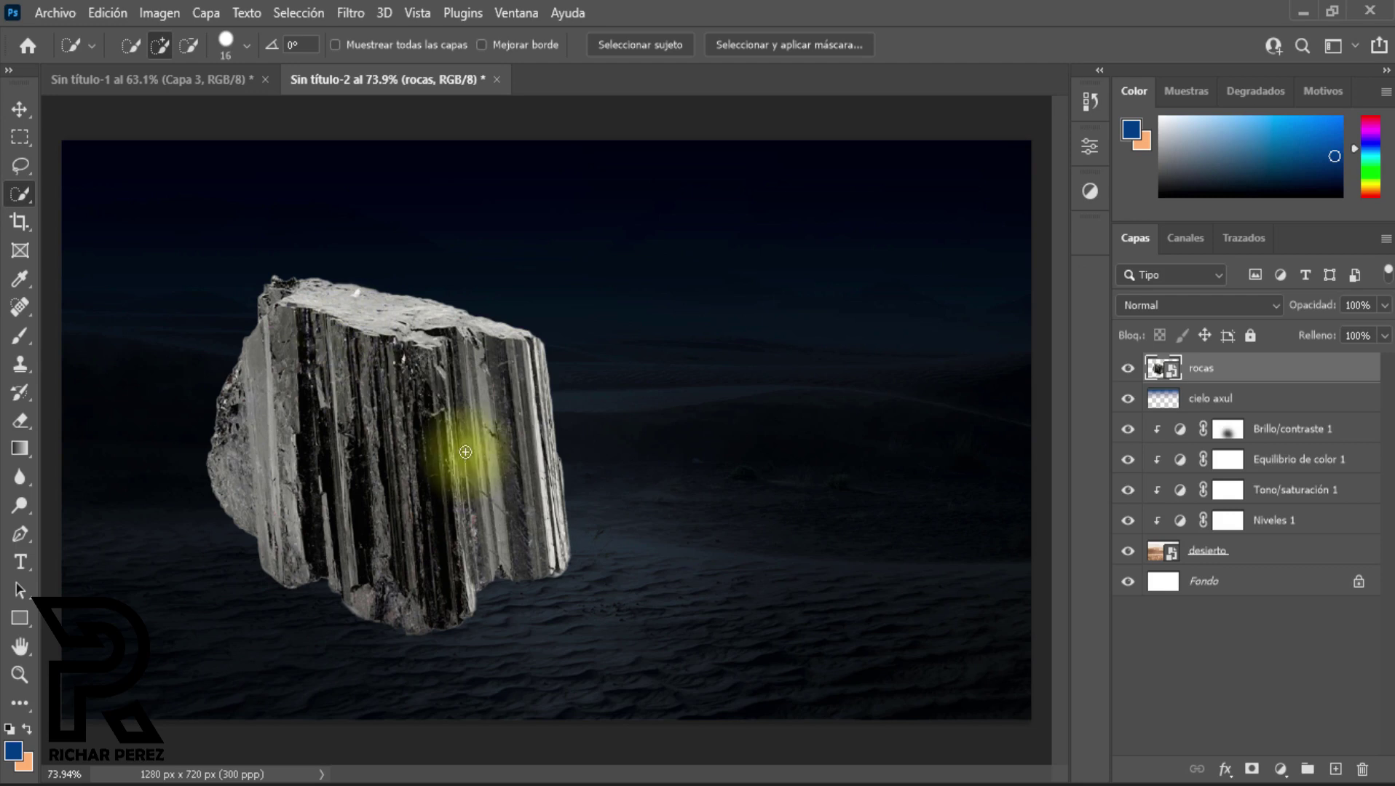
key(ctrl+t)
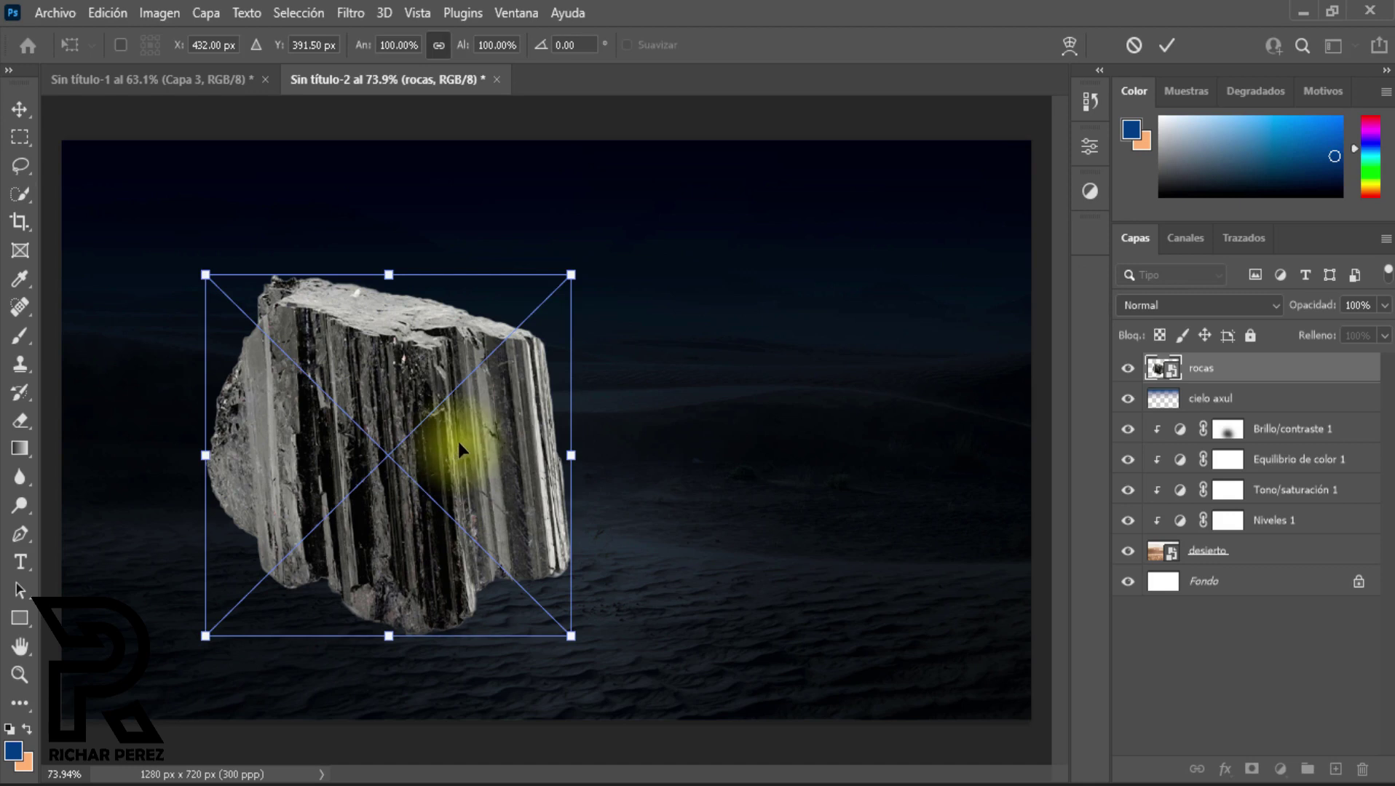
drag(571, 455, 413, 463)
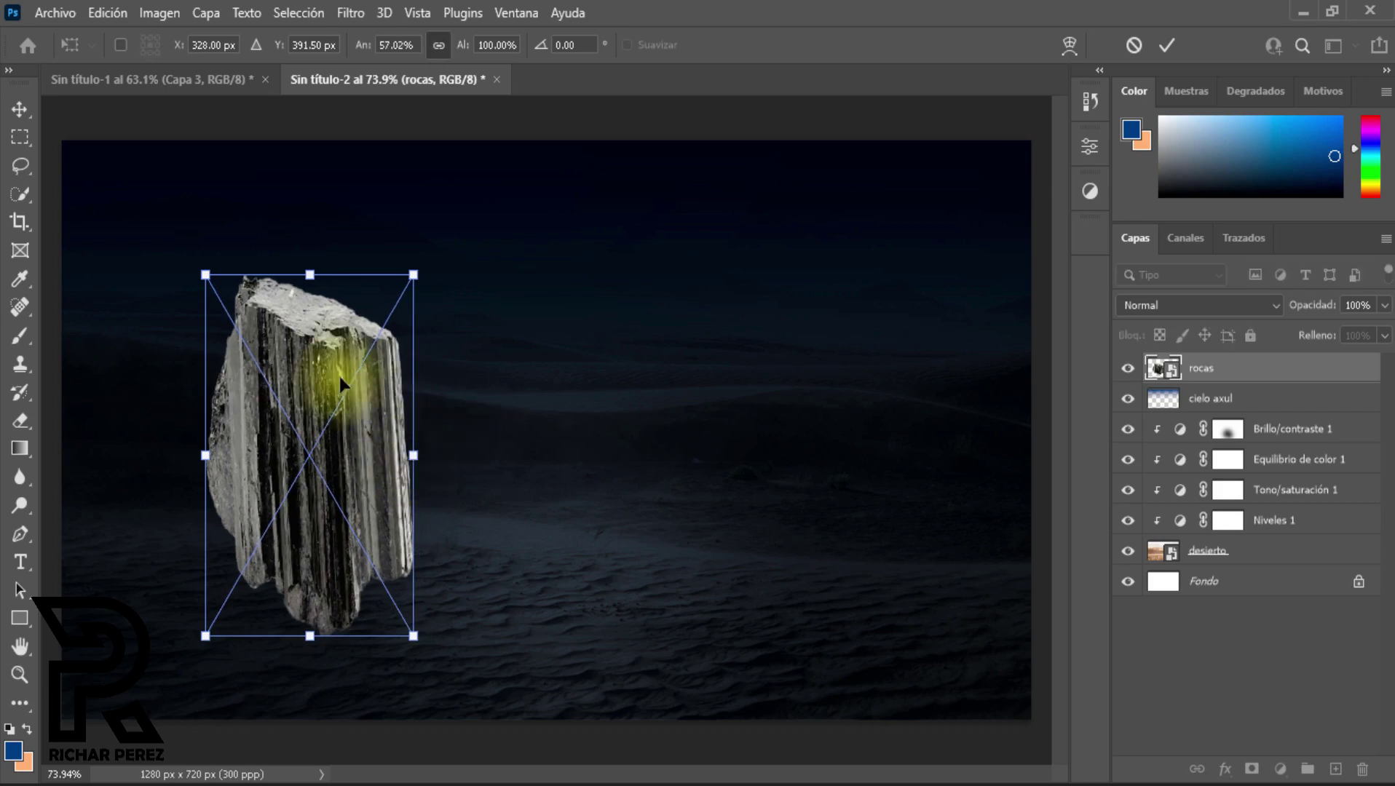
Step: Warp the rock so its top-left corner and left edge lean up and to the left
right_click(312, 350)
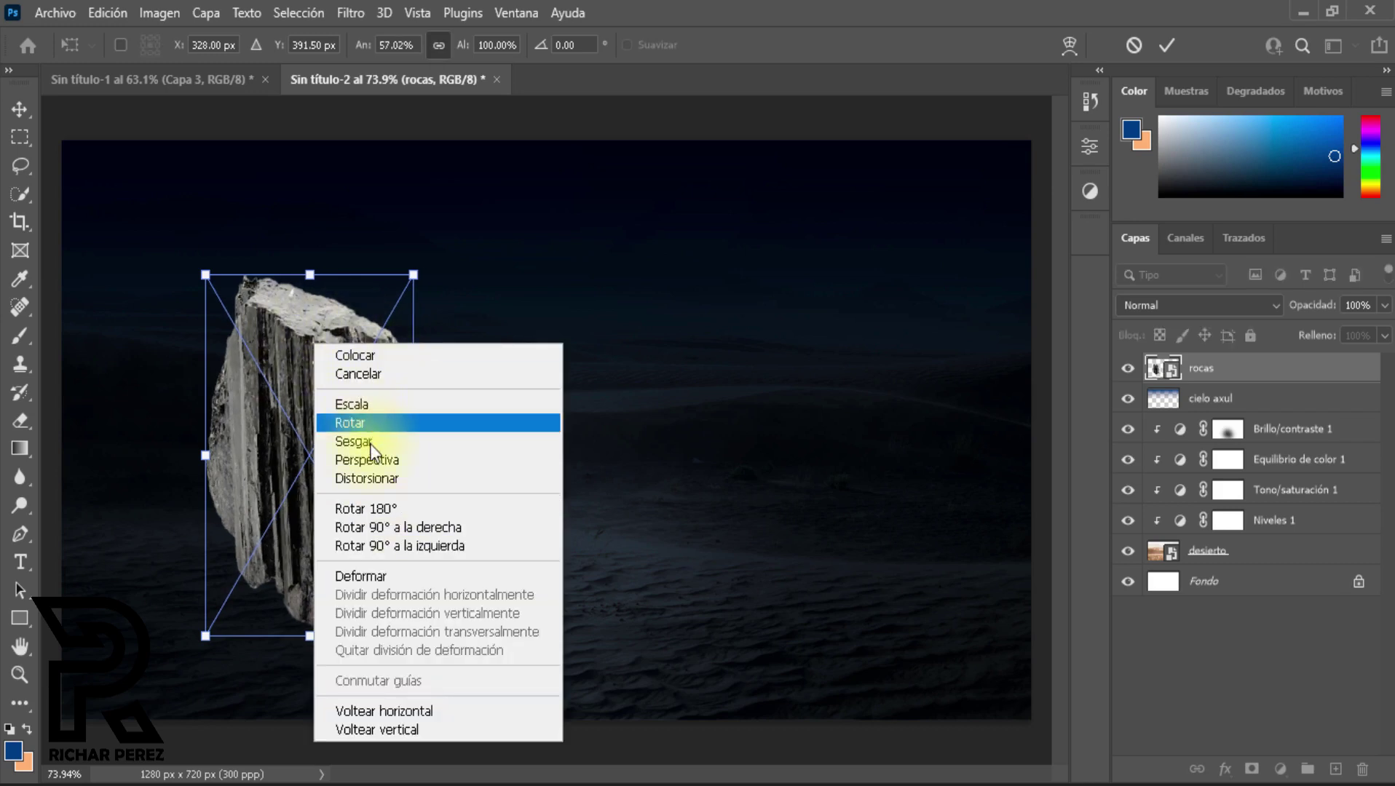
click(364, 576)
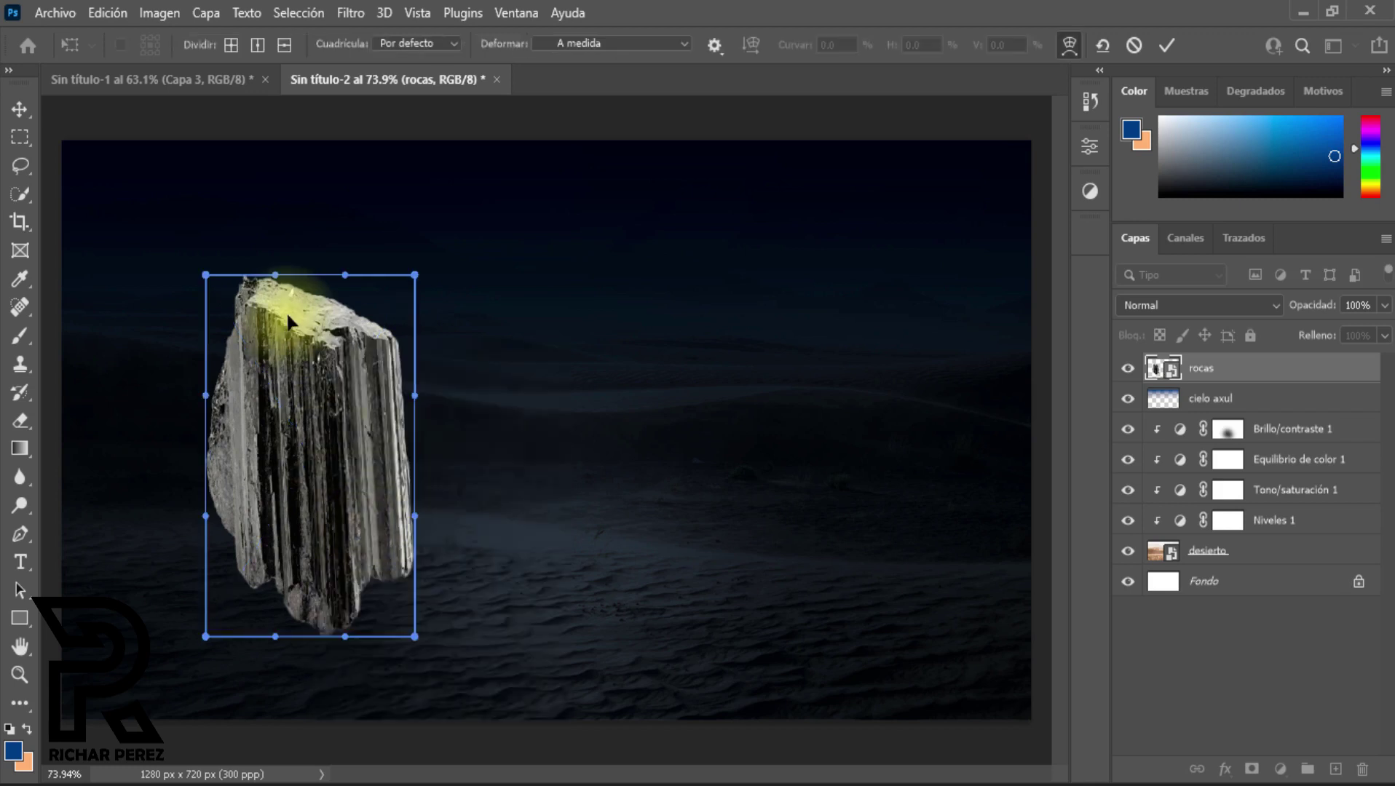
drag(249, 295, 185, 273)
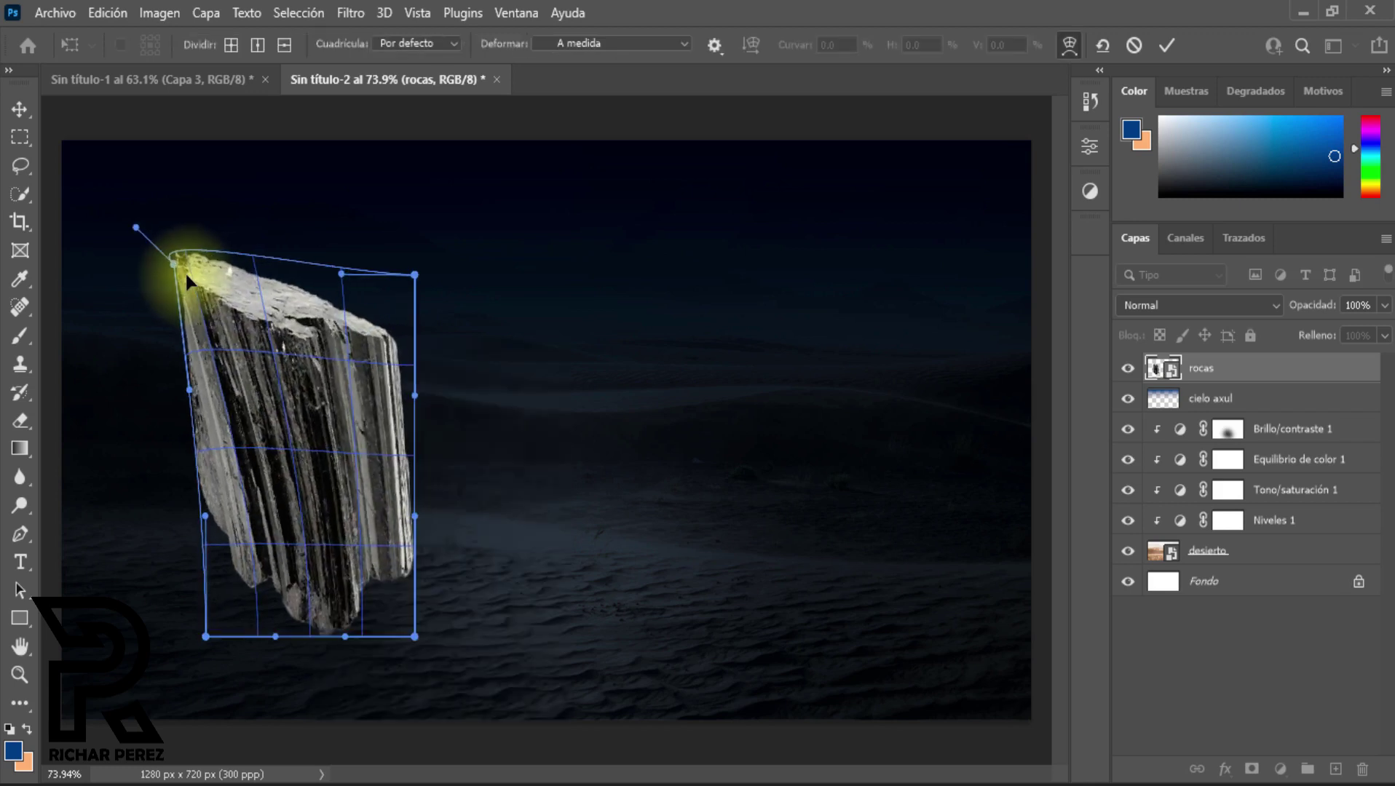
mouse_move(352, 349)
mouse_down()
mouse_move(393, 358)
mouse_move(378, 343)
mouse_up()
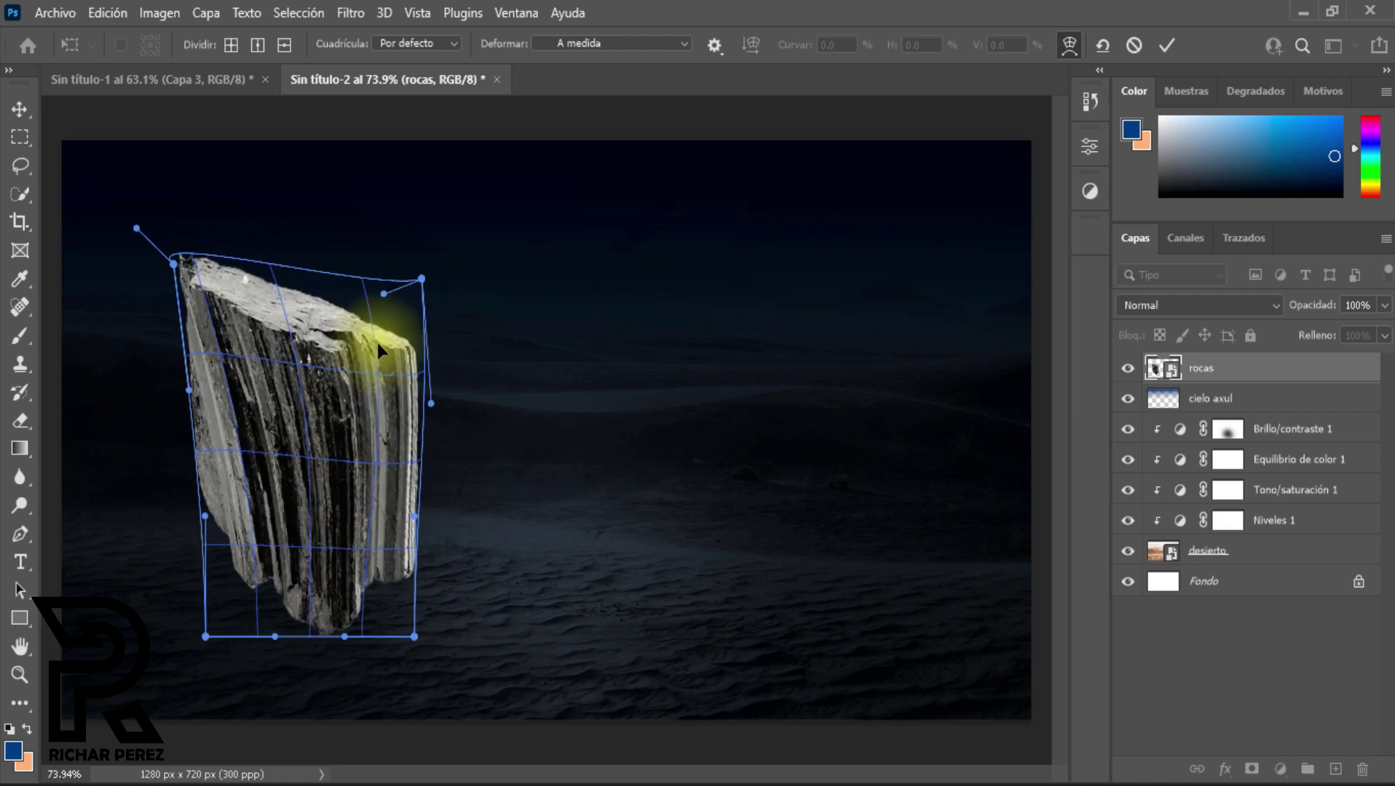
drag(196, 319, 165, 279)
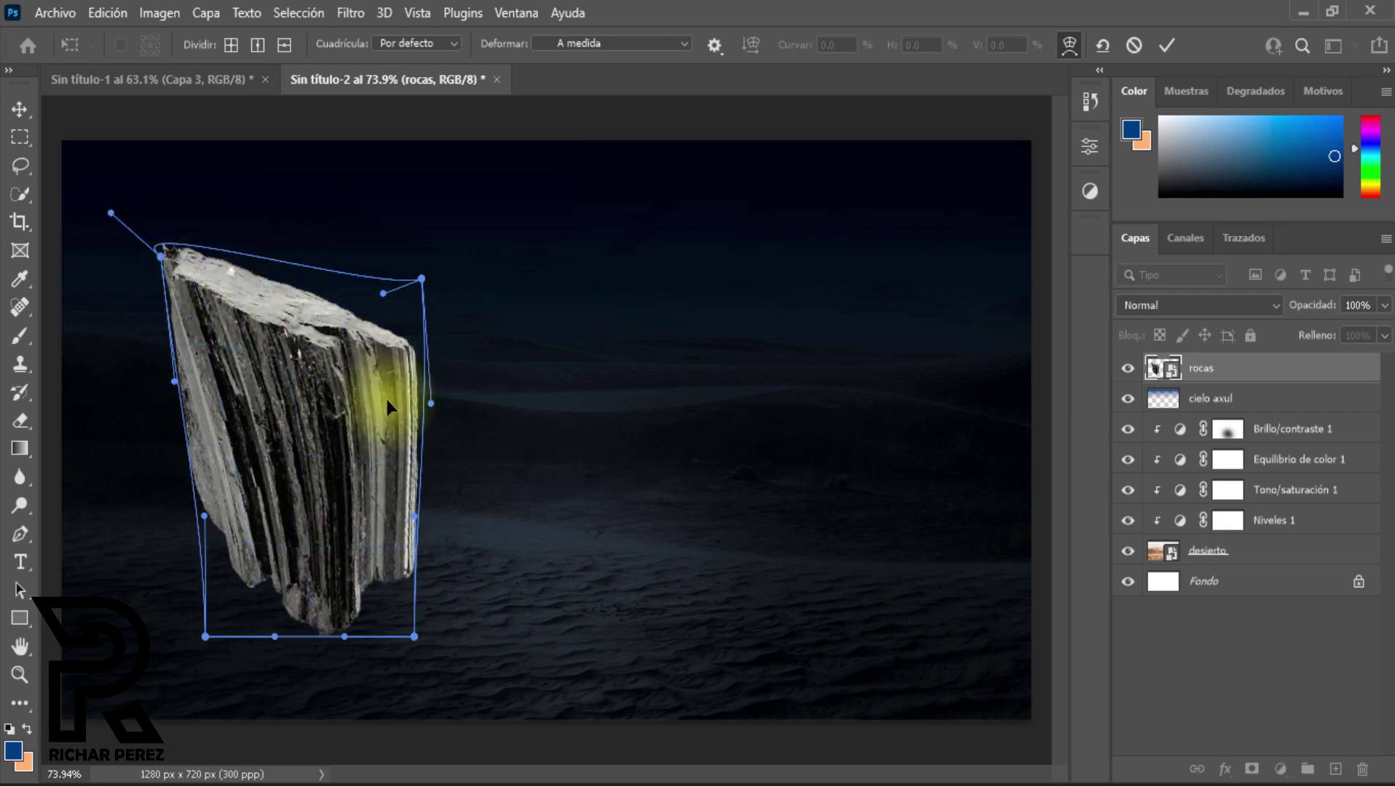
key(Return)
Step: Shift the rock slightly left and down and shrink it to about 50% width, 88% height
key(w)
scroll(337, 399, down, 1)
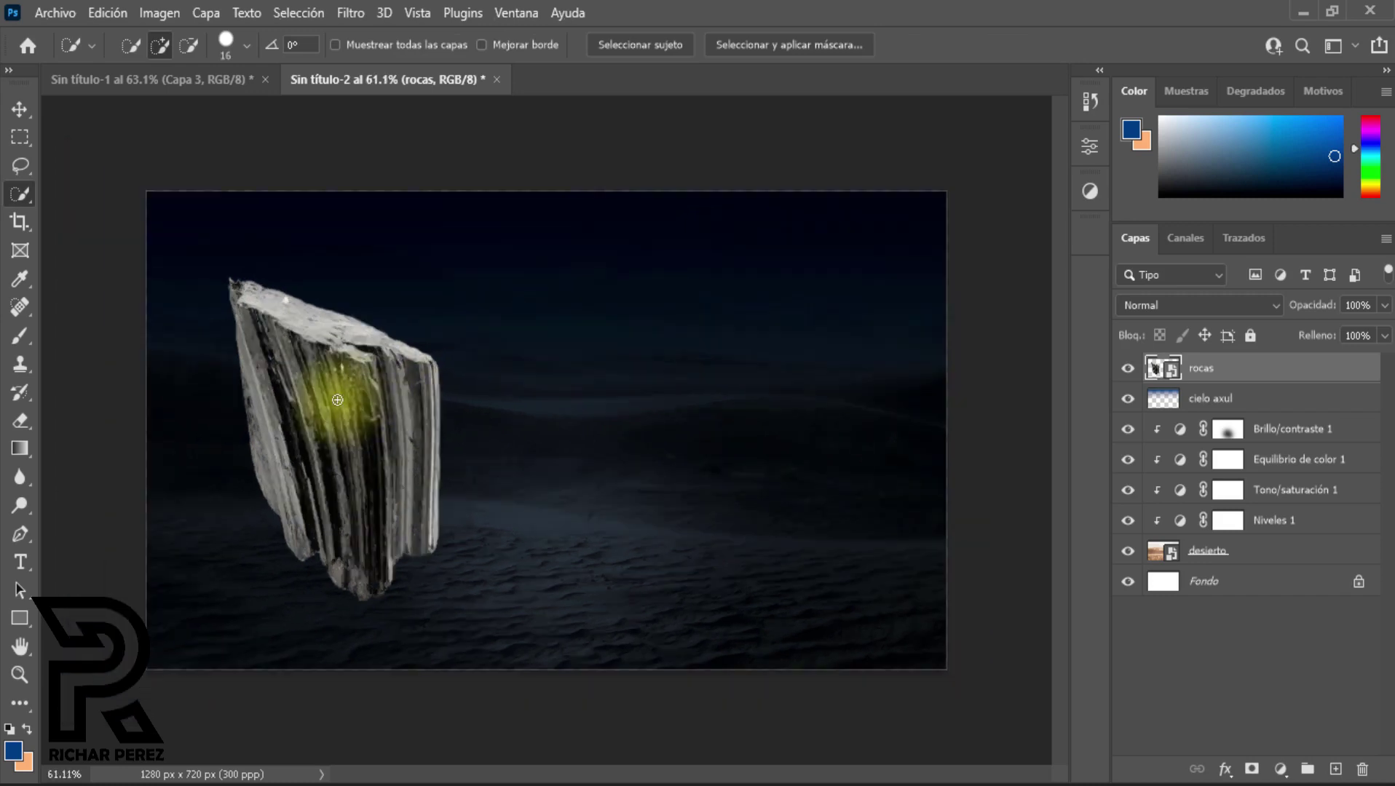
key(ctrl+t)
drag(394, 429, 377, 455)
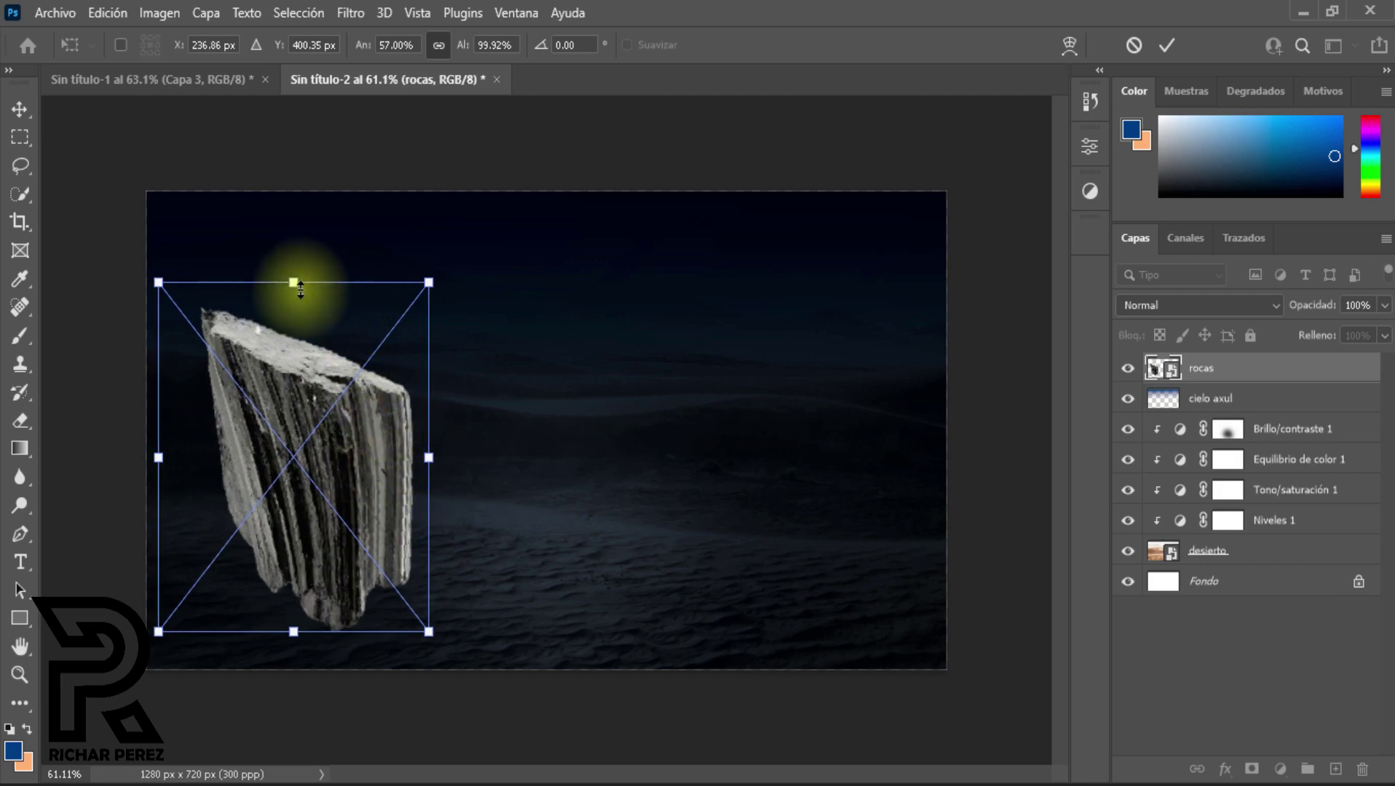
drag(294, 282, 294, 322)
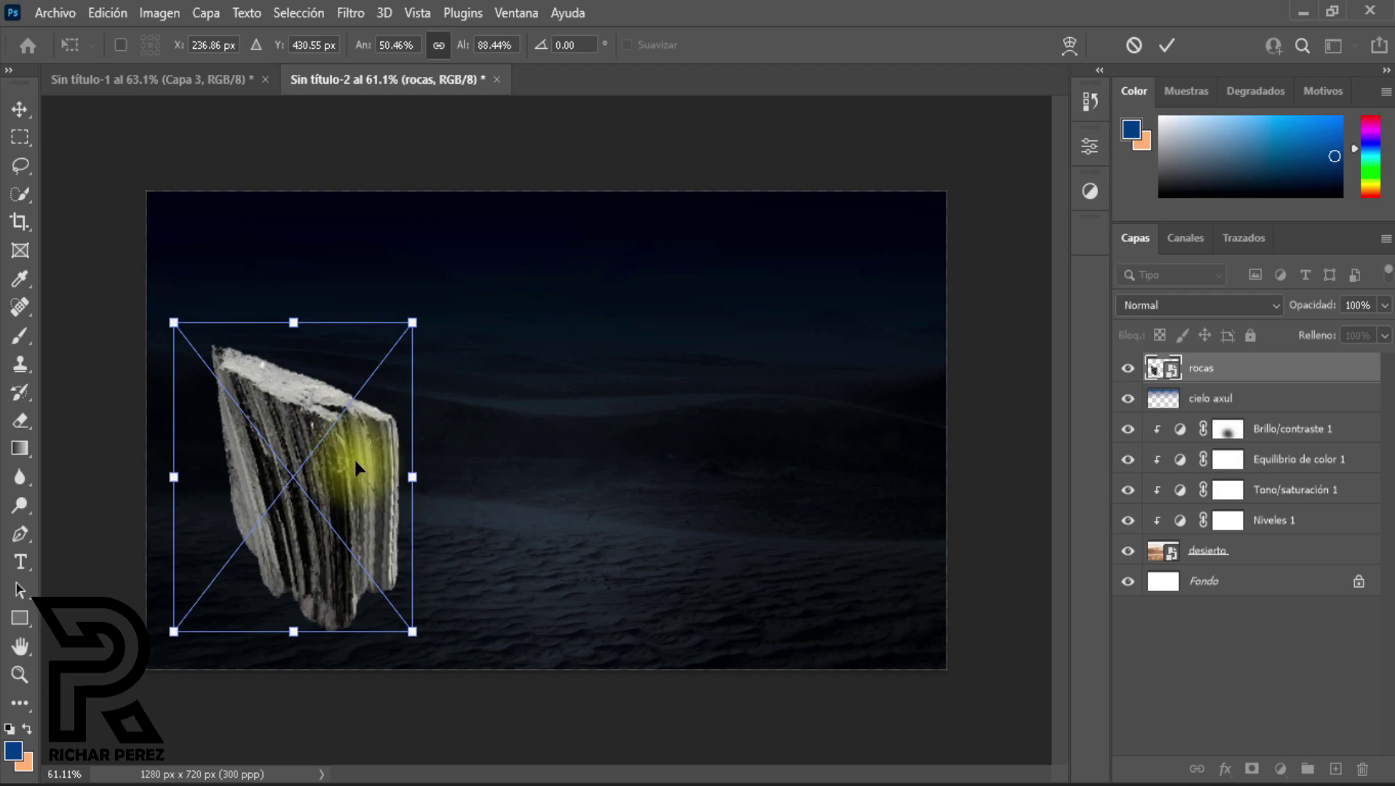
key(Return)
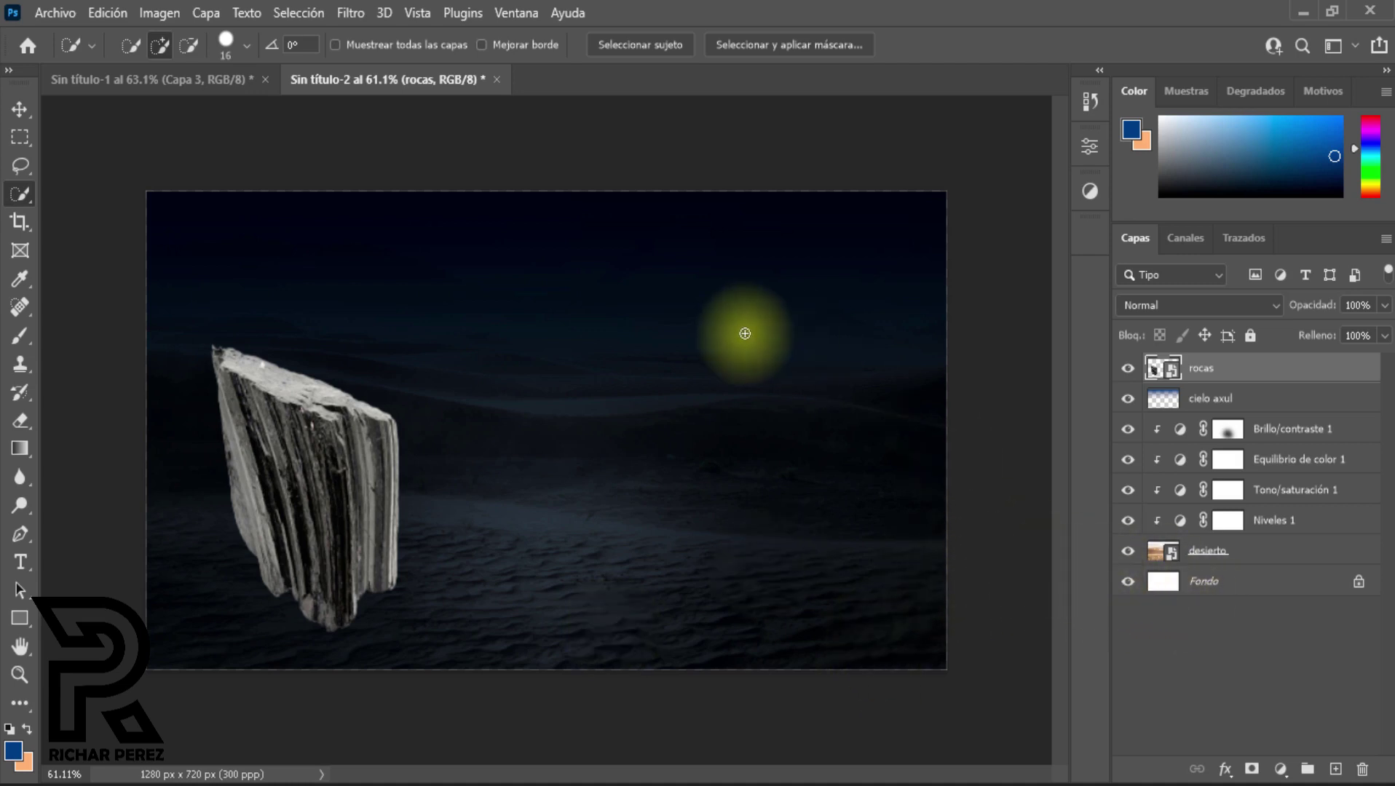
Step: Add a Levels layer clipped to rocas with output white lowered to 99 to darken the rock
click(1280, 768)
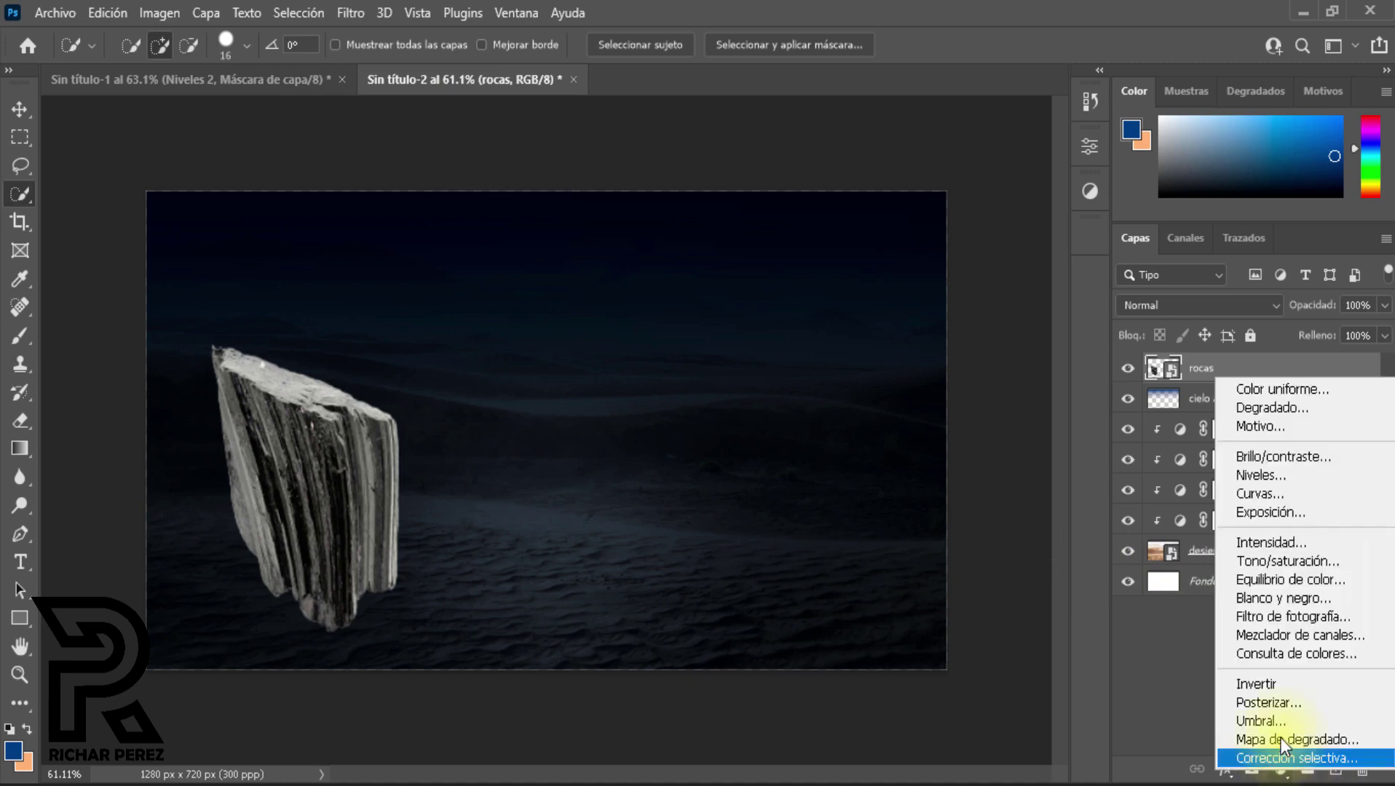
click(1274, 474)
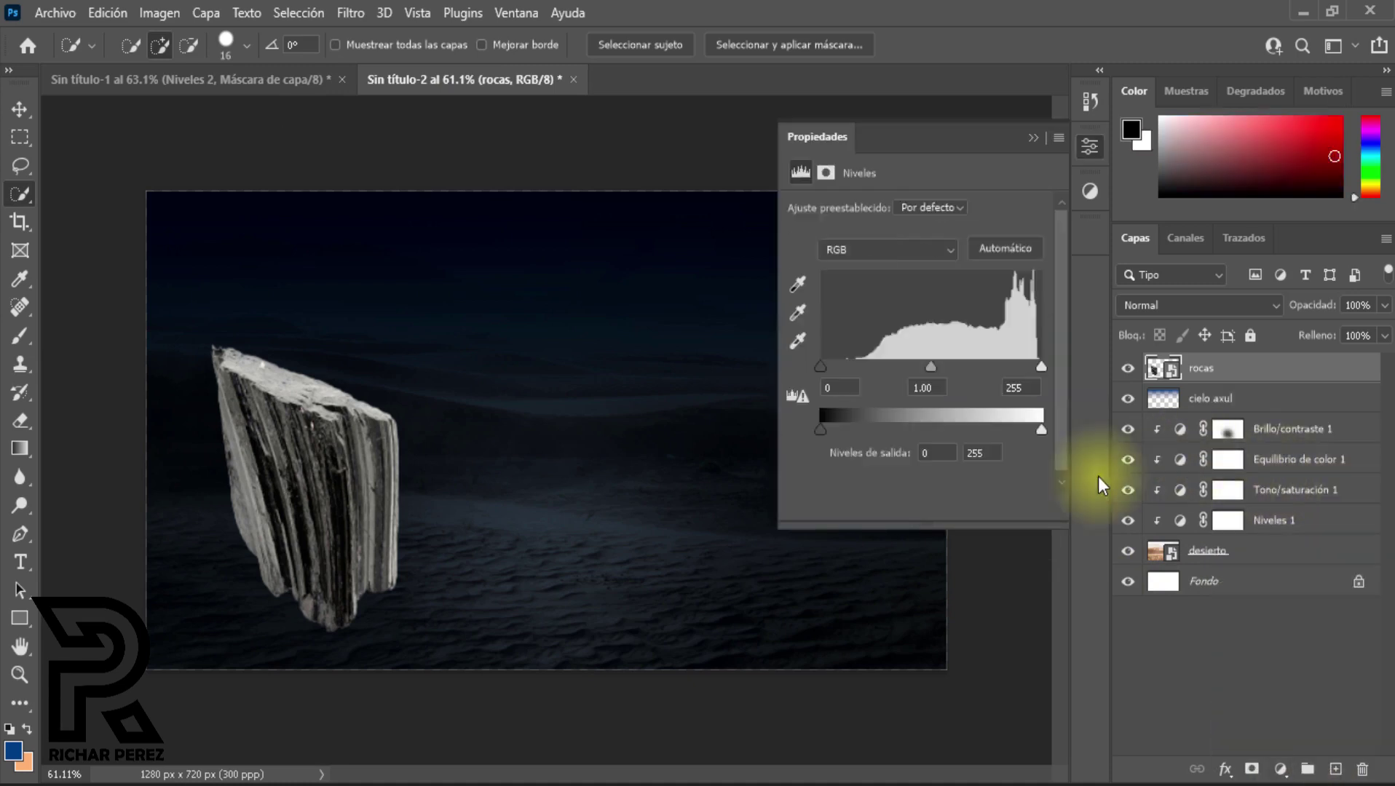
drag(1041, 430, 941, 436)
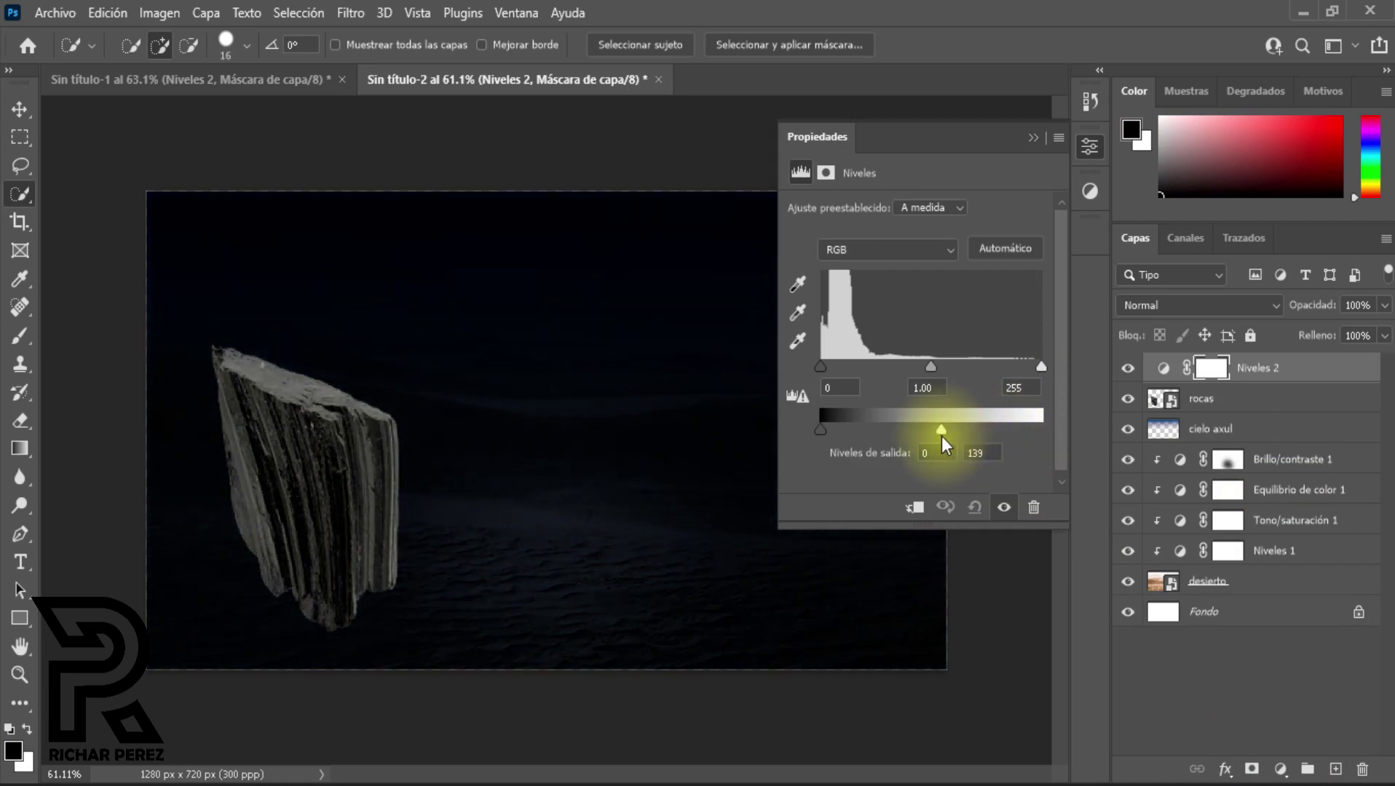
click(914, 510)
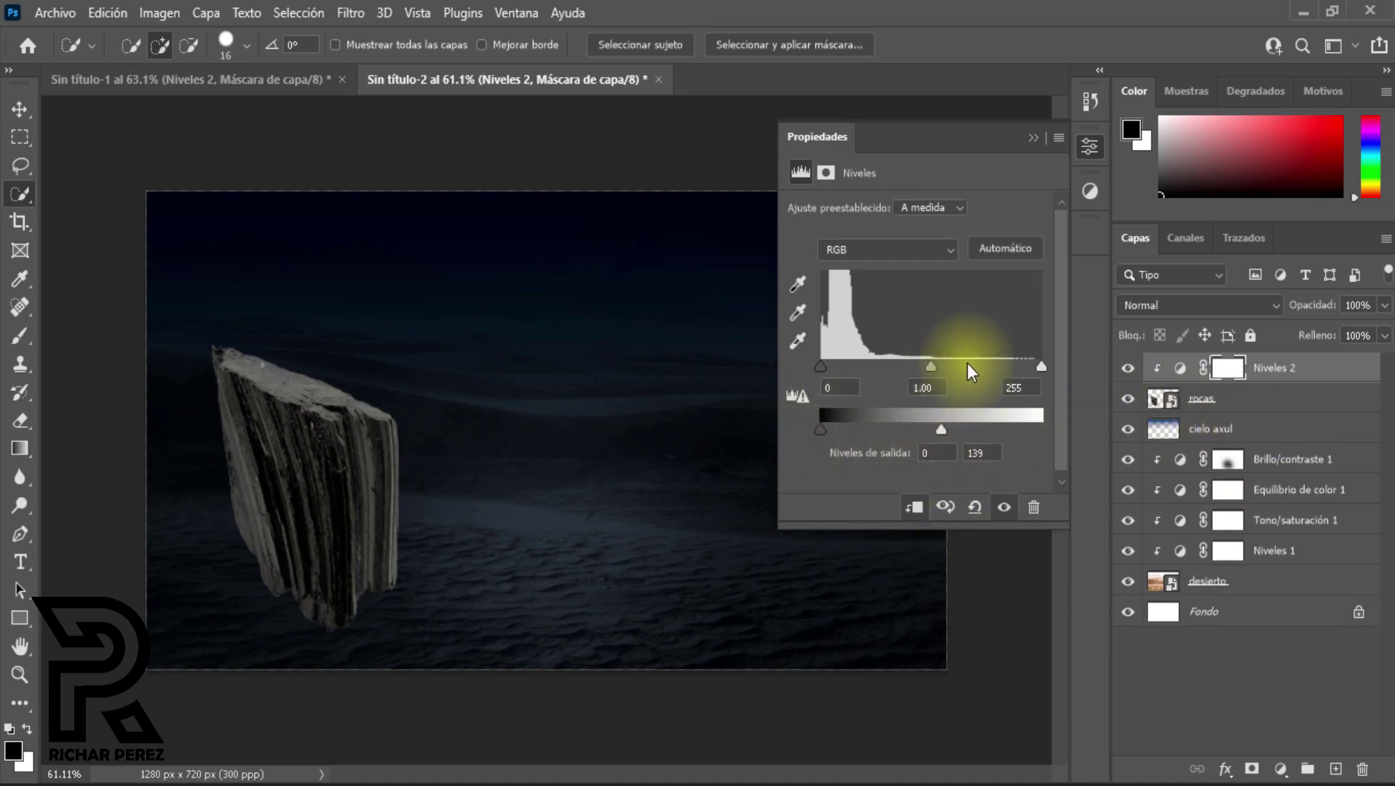
drag(935, 433, 907, 432)
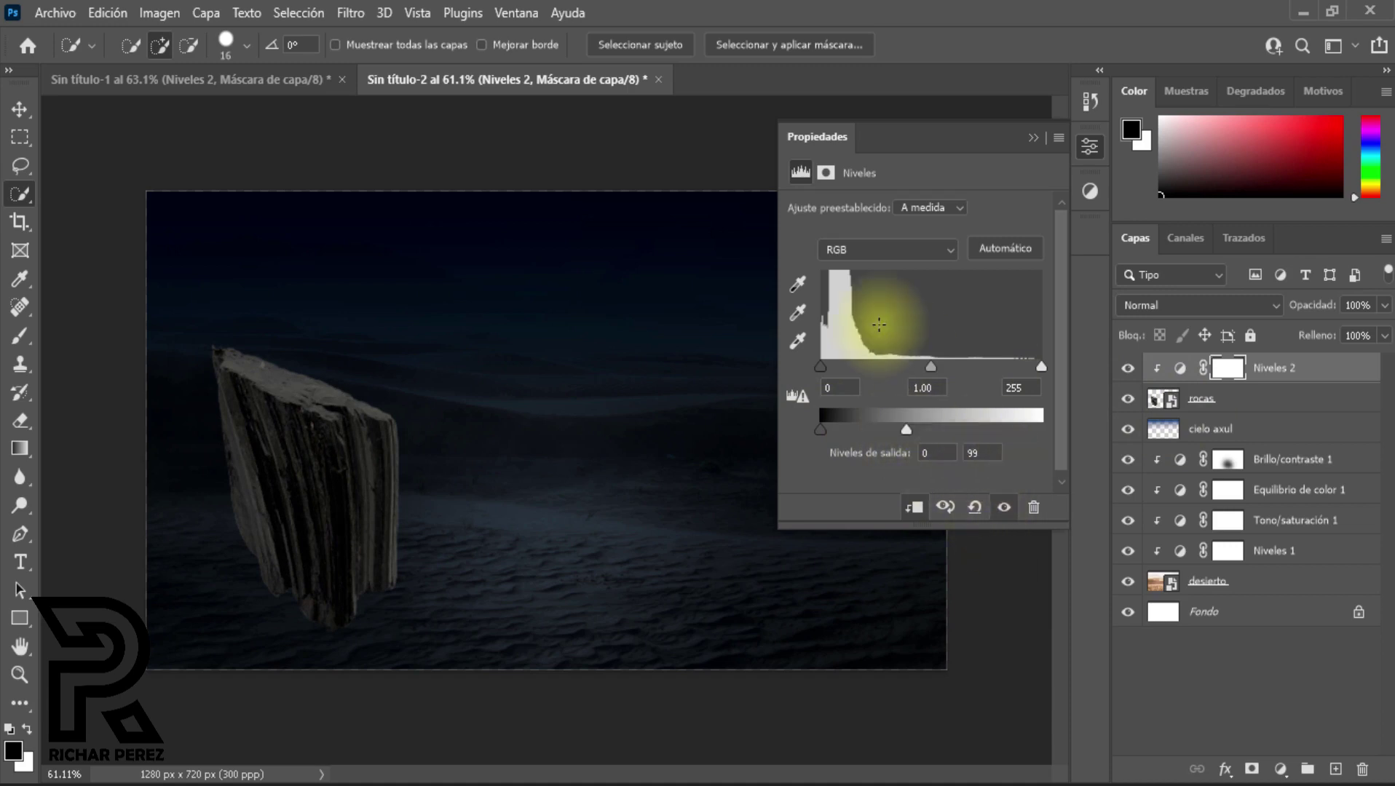
click(1033, 136)
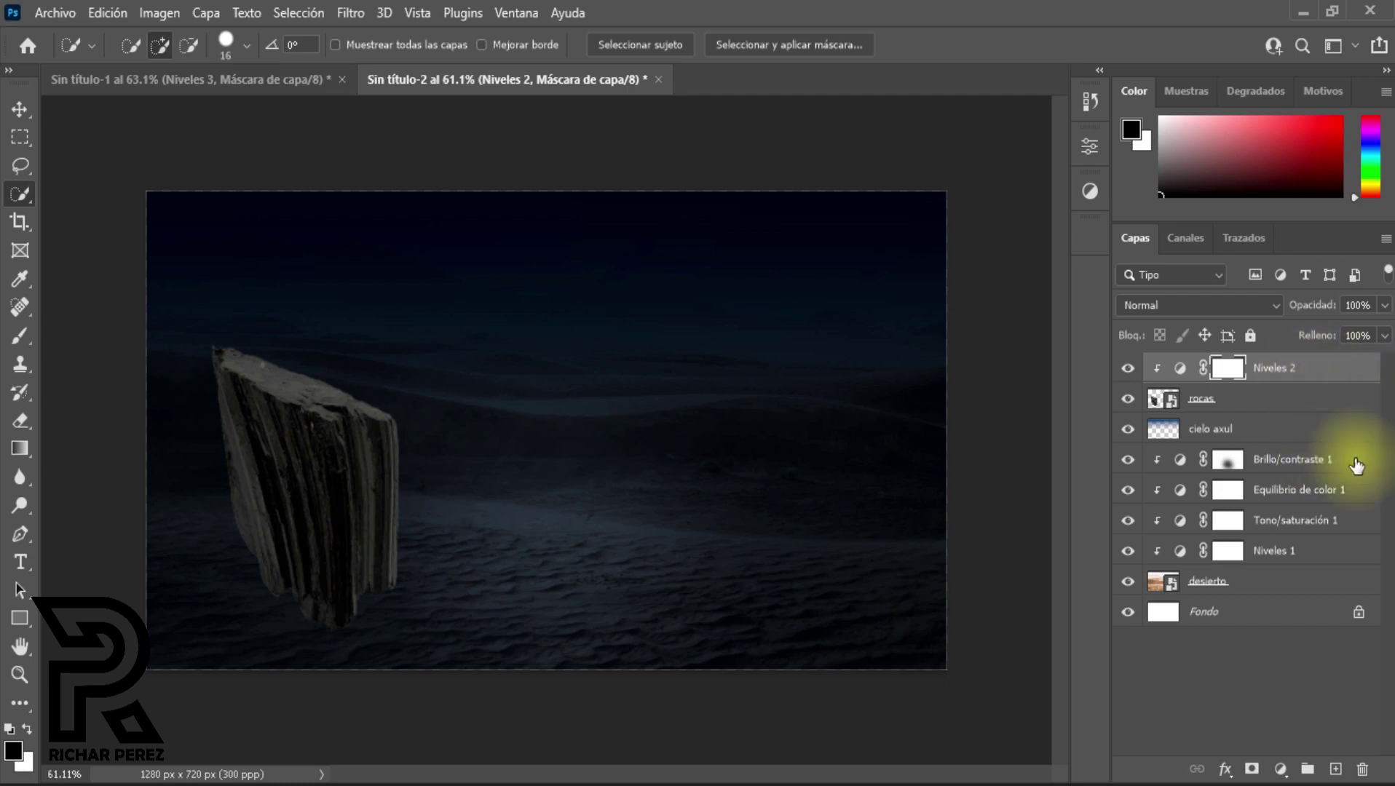
click(1281, 769)
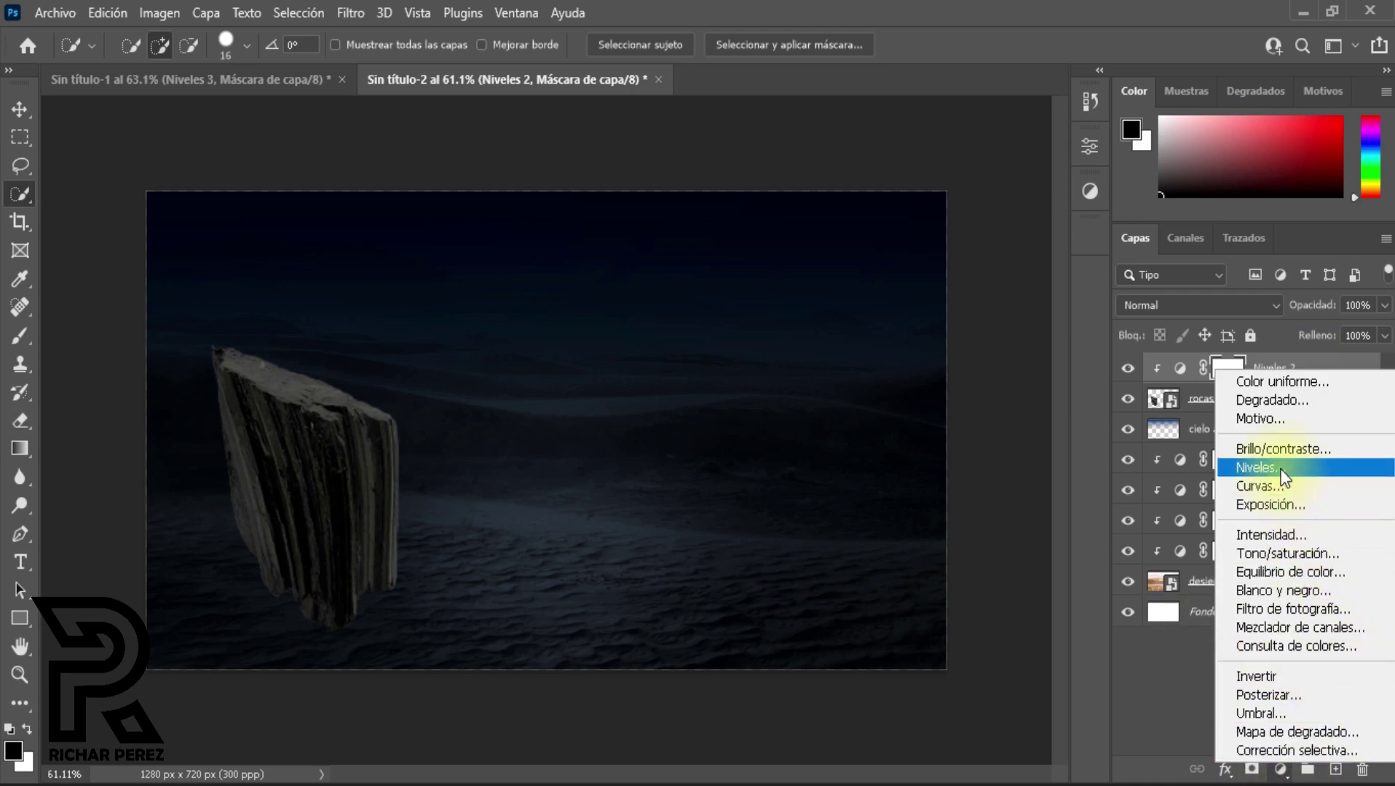
Step: Add Niveles 3 clipped to rocas with input white at 77, then invert its mask to black
click(1242, 468)
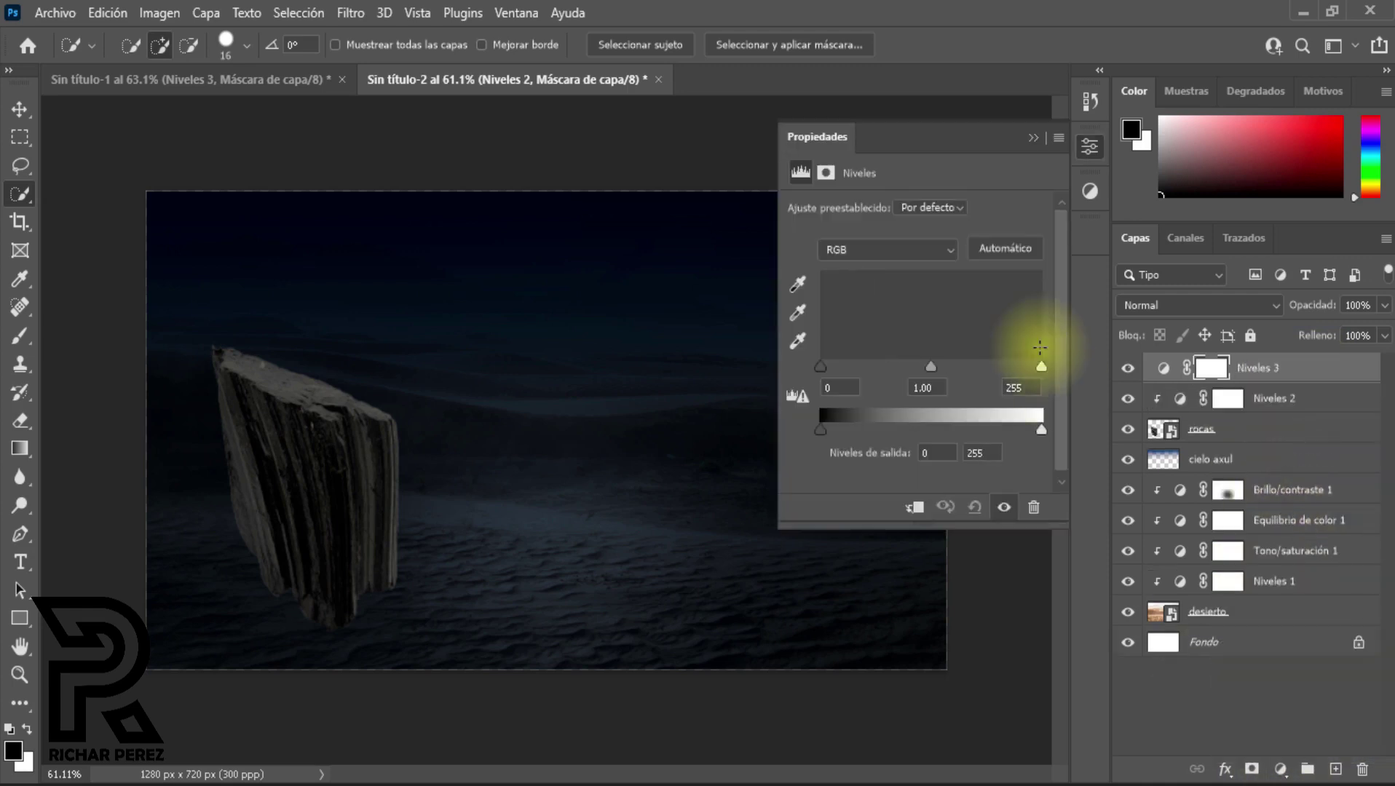
click(917, 510)
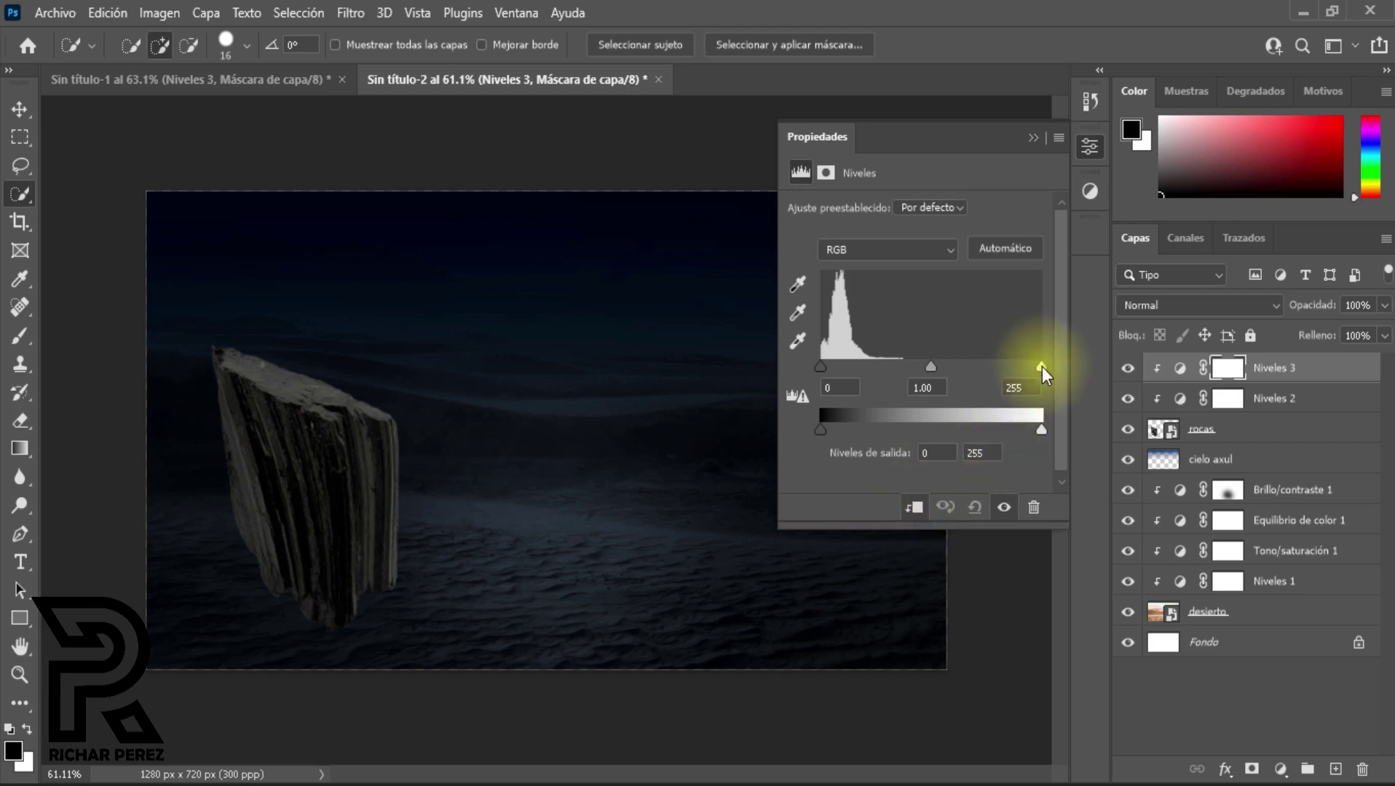
drag(1042, 367, 887, 369)
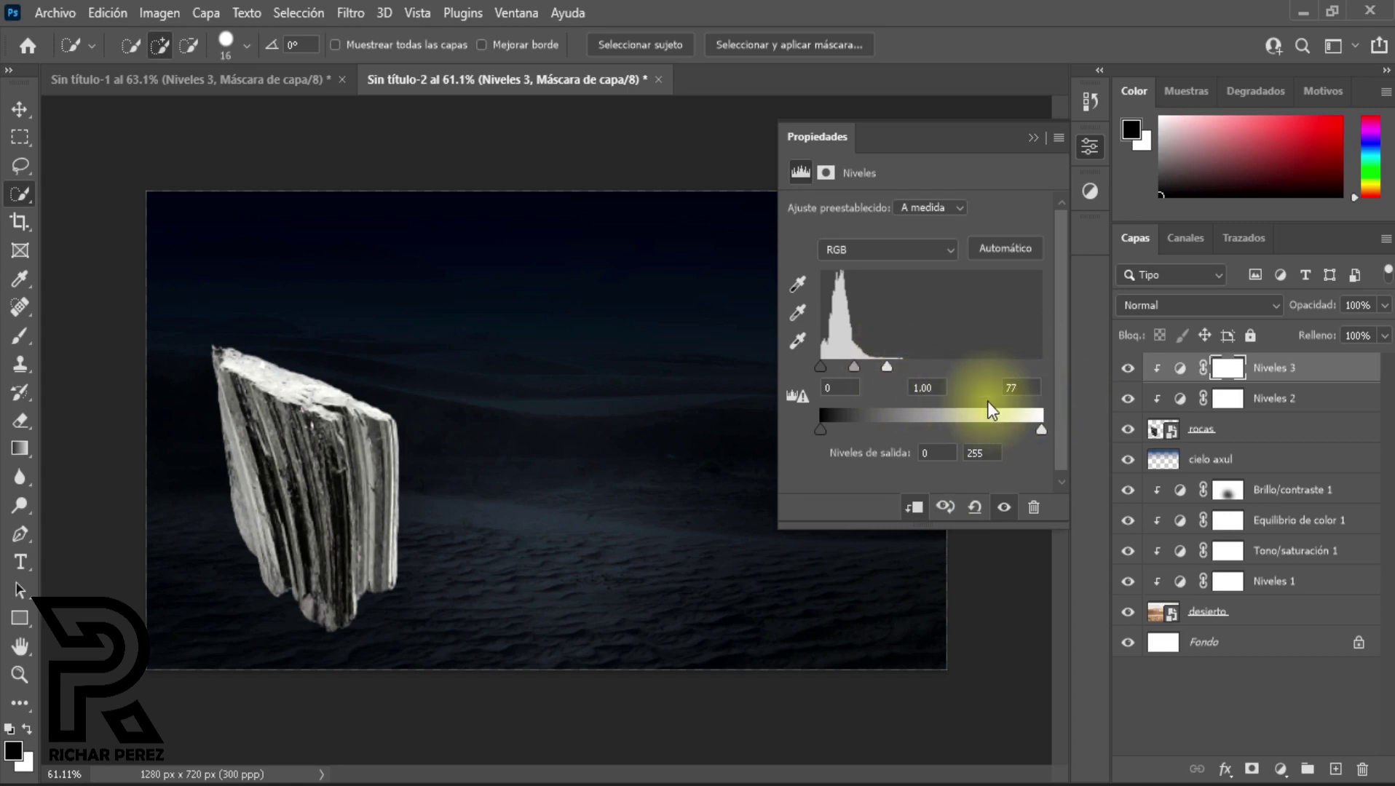
click(1032, 139)
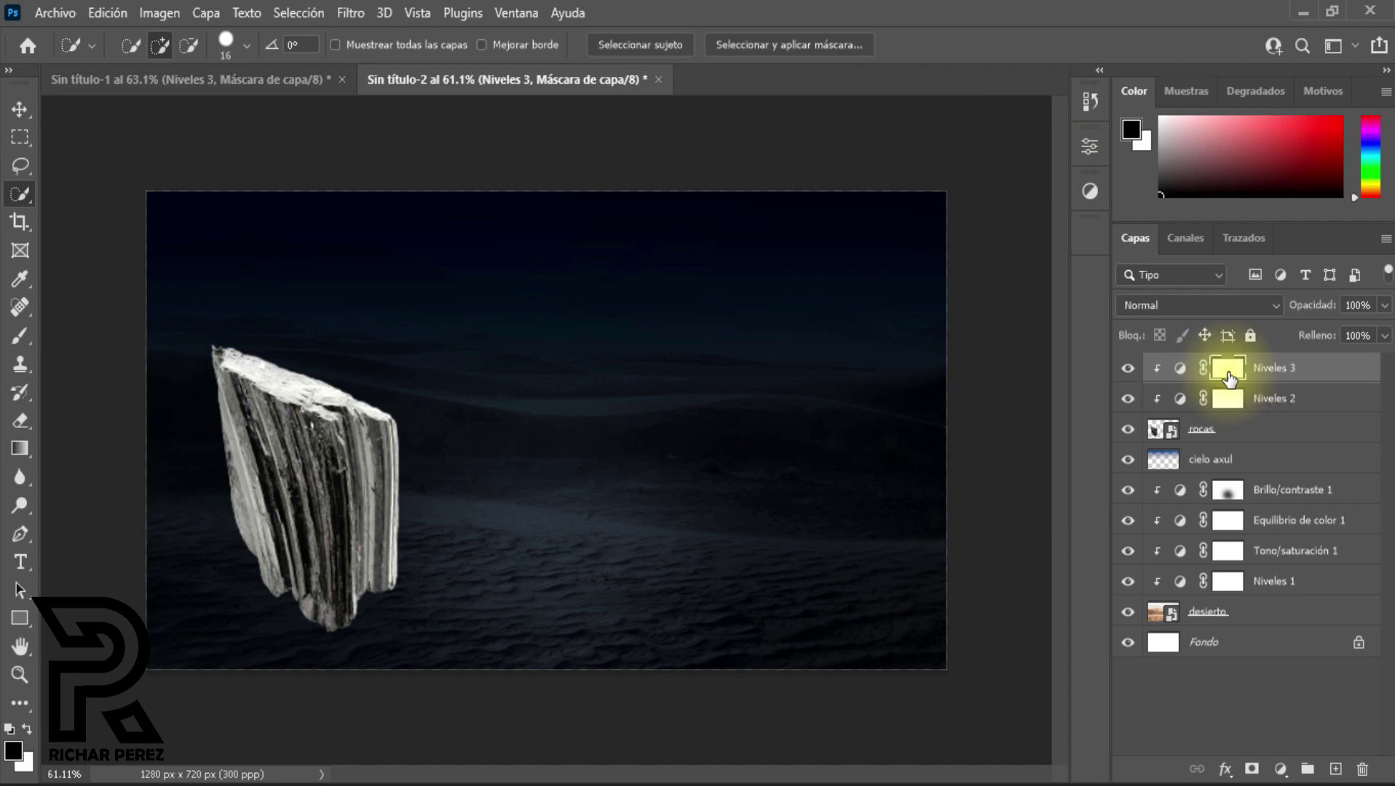
key(ctrl+i)
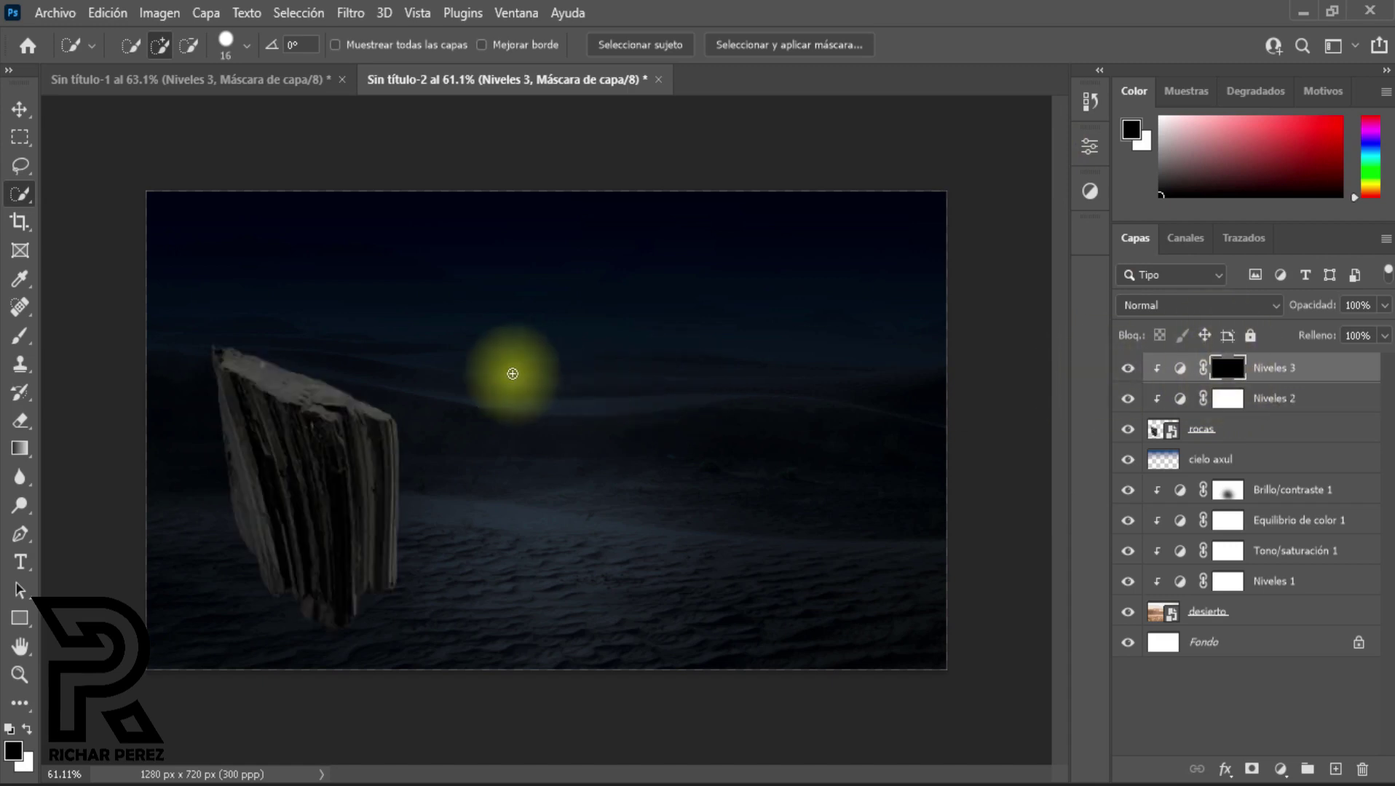
Step: Set up a roughly 278 px brush with white as the foreground colour and dab the mask
scroll(251, 398, up, 6)
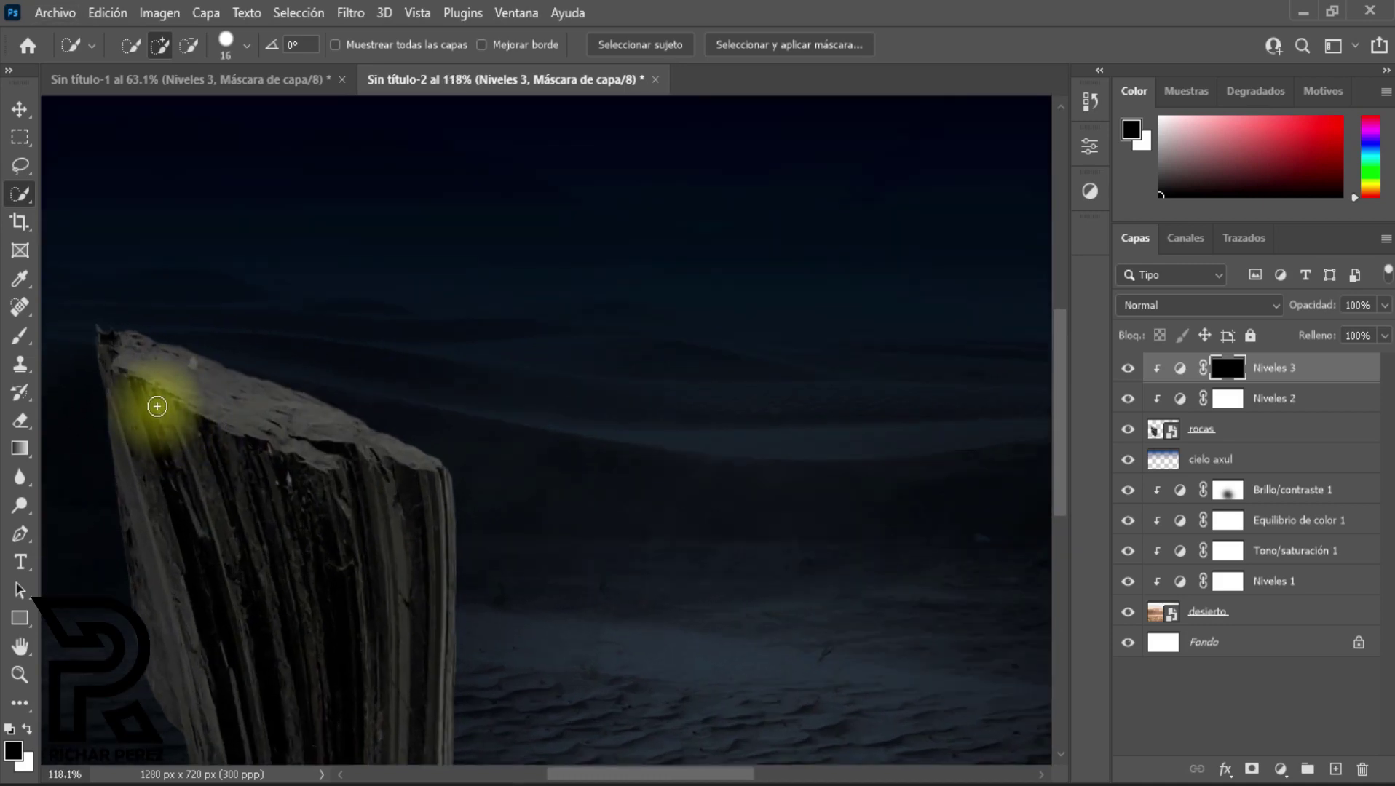
key(b)
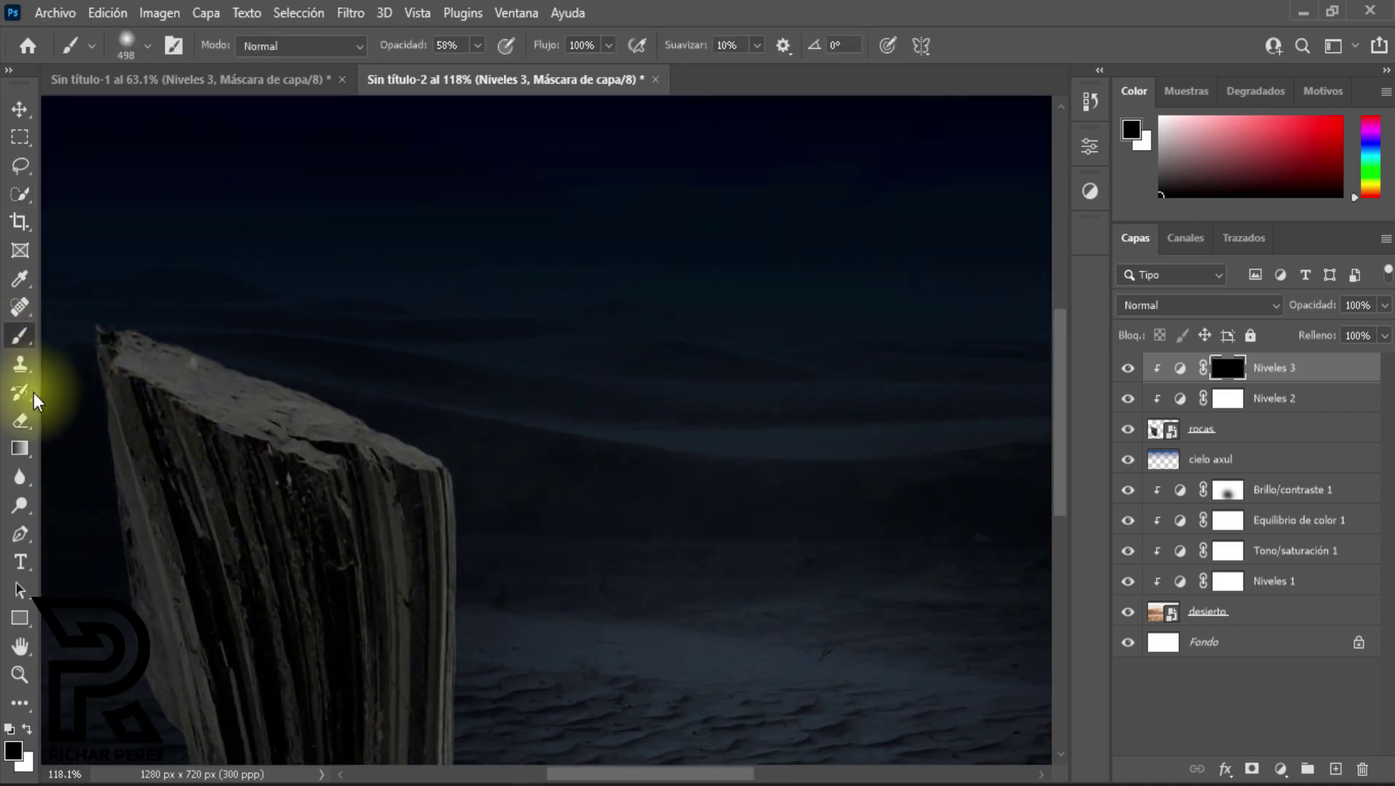
mouse_move(498, 420)
mouse_down()
mouse_move(346, 457)
mouse_move(359, 395)
mouse_move(312, 408)
mouse_move(227, 360)
mouse_up()
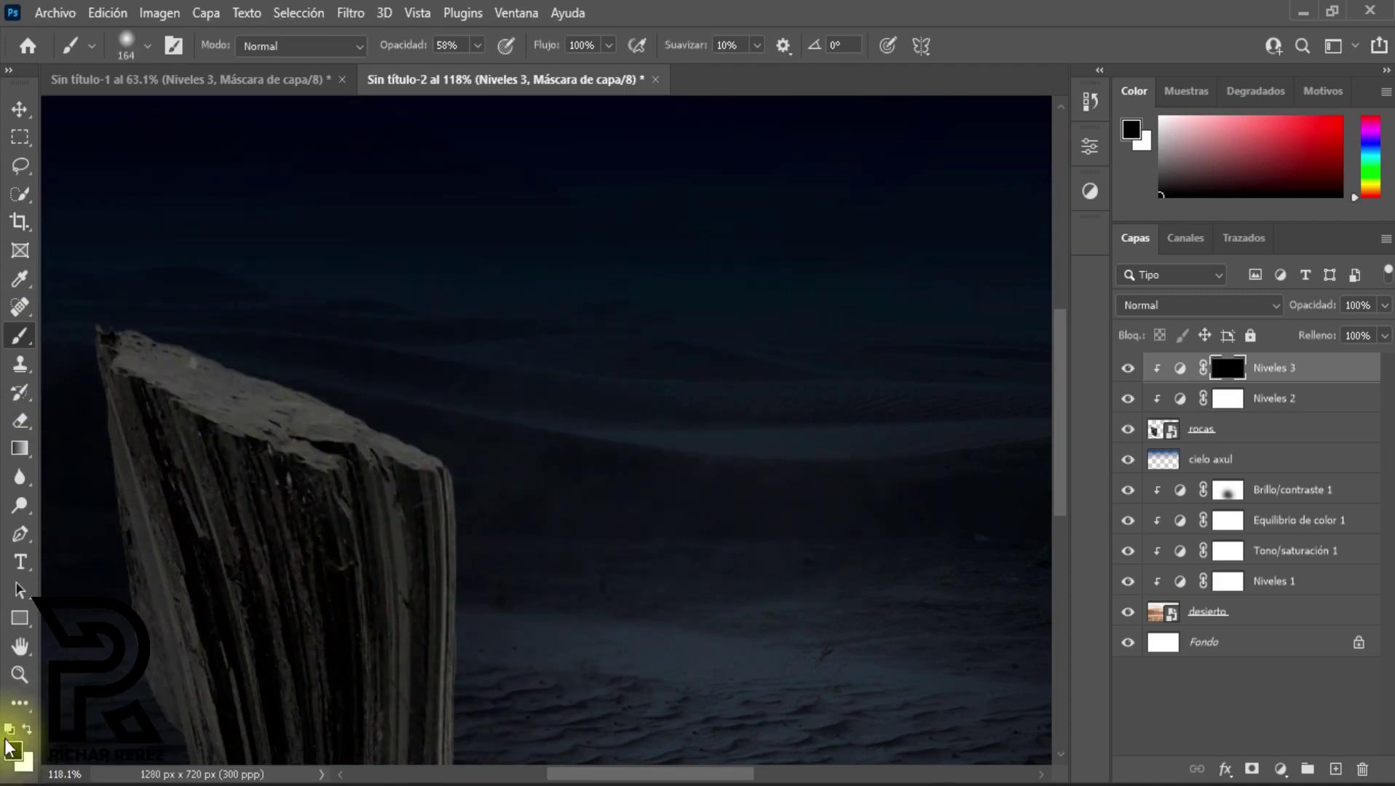
click(27, 729)
click(316, 473)
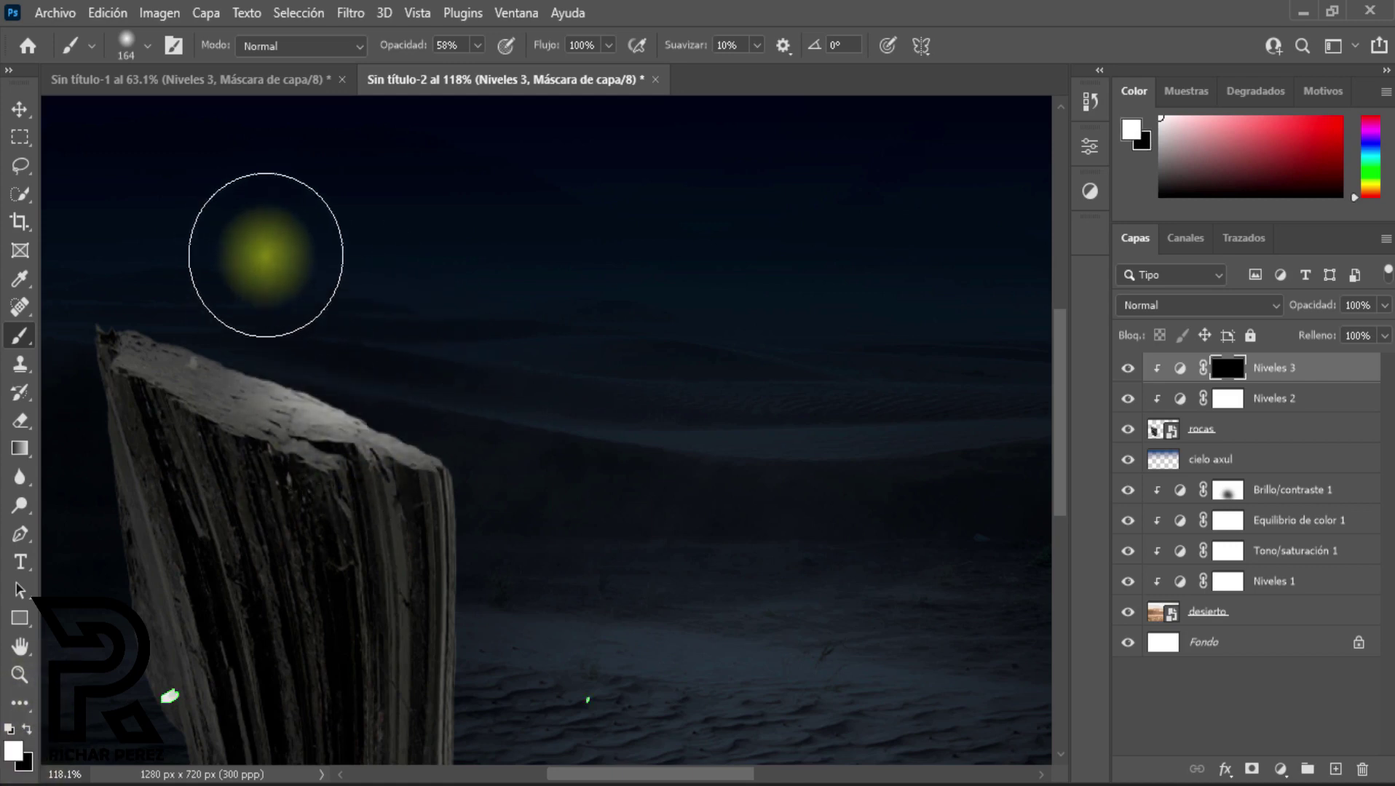
Step: Paint light onto the rock's top face at about 80% opacity and compare with Niveles 3 toggled
click(477, 44)
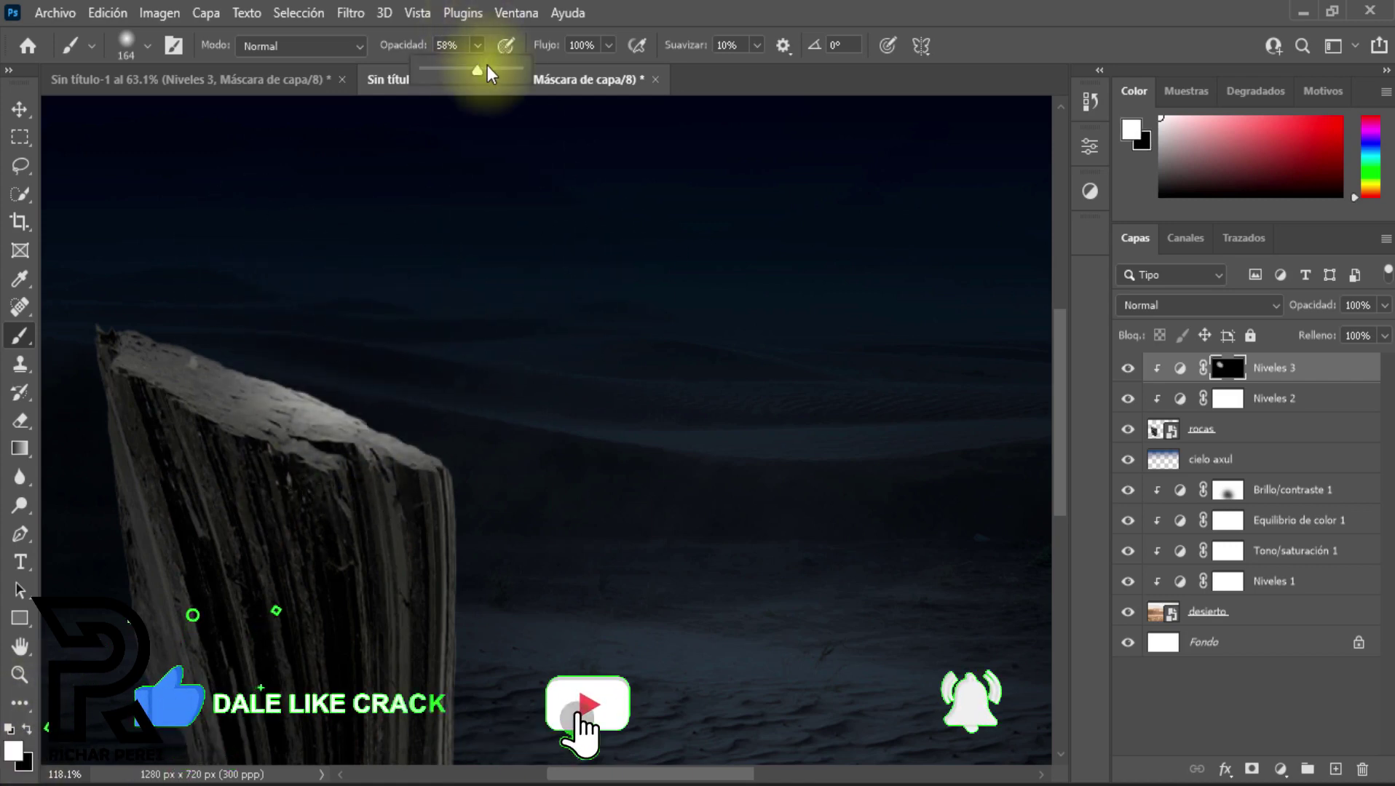
drag(487, 64, 499, 75)
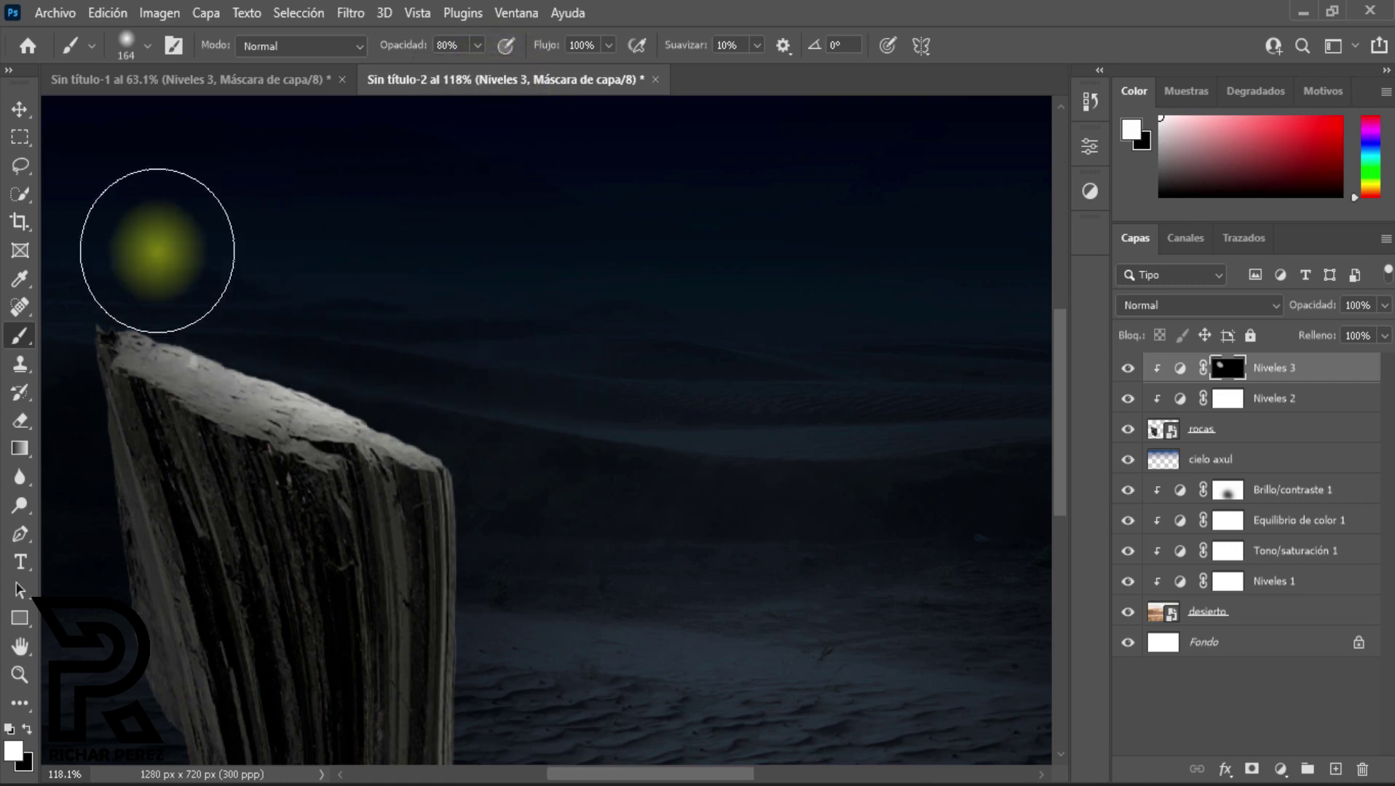
mouse_move(158, 251)
mouse_down()
mouse_move(244, 268)
mouse_move(272, 312)
mouse_move(188, 289)
mouse_move(311, 337)
mouse_up()
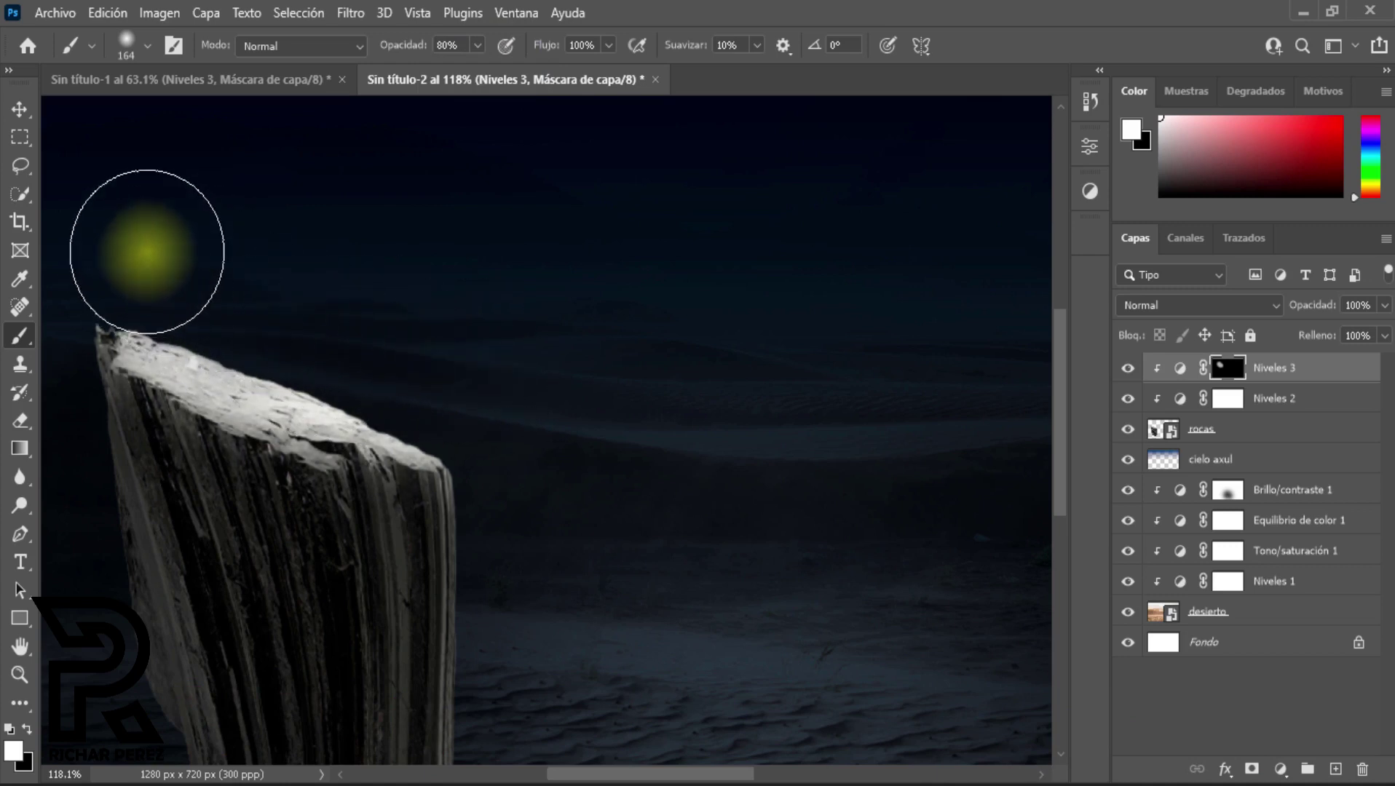
scroll(659, 326, down, 3)
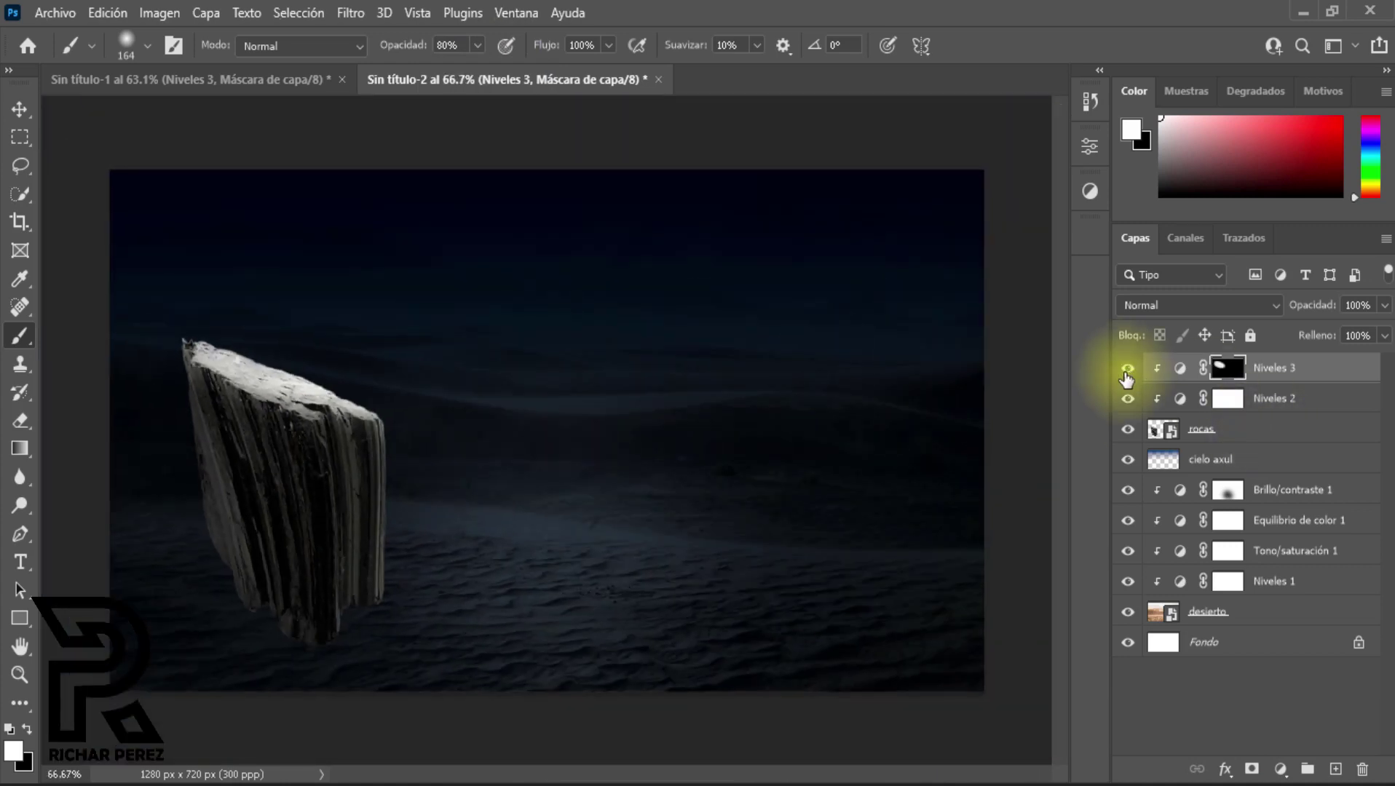
click(1126, 370)
click(1126, 370)
scroll(616, 492, down, 2)
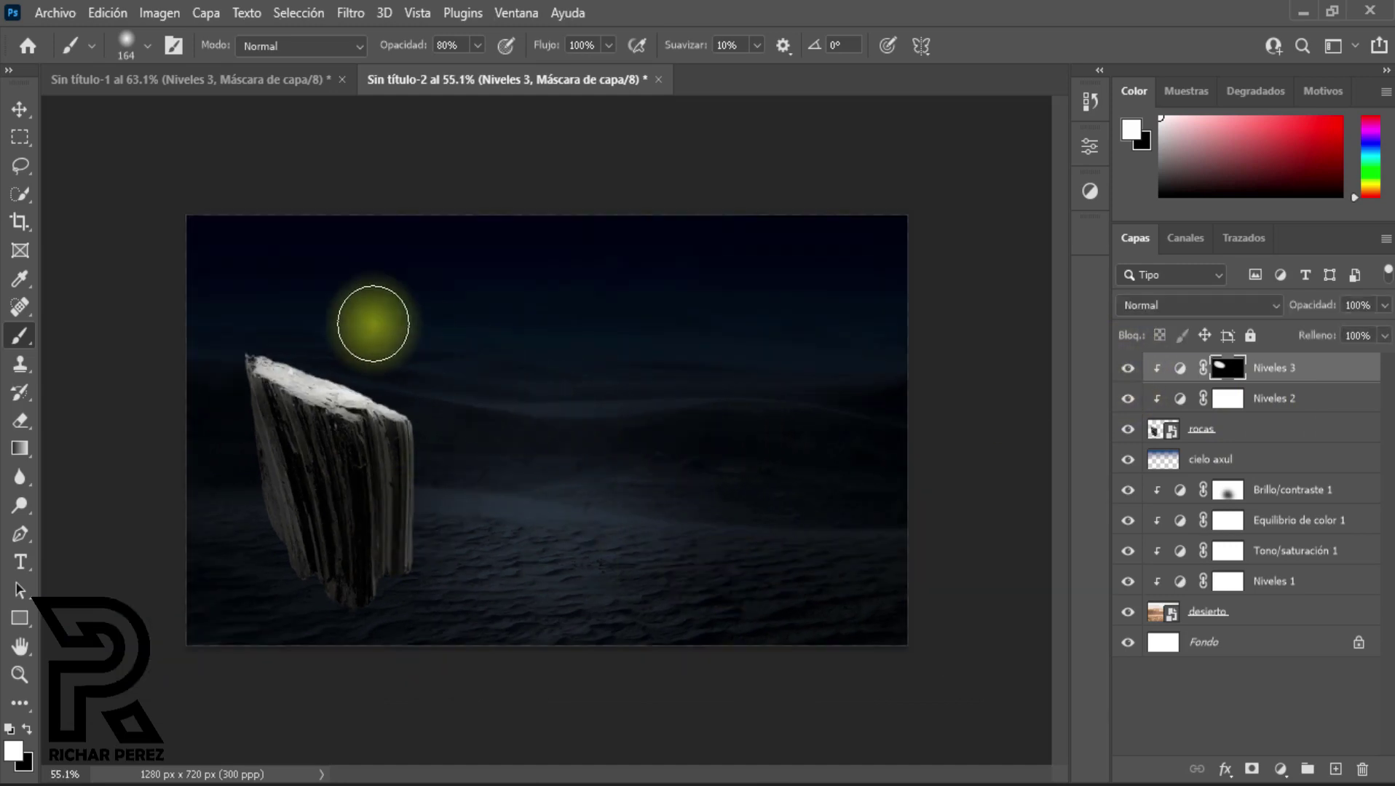
click(1280, 769)
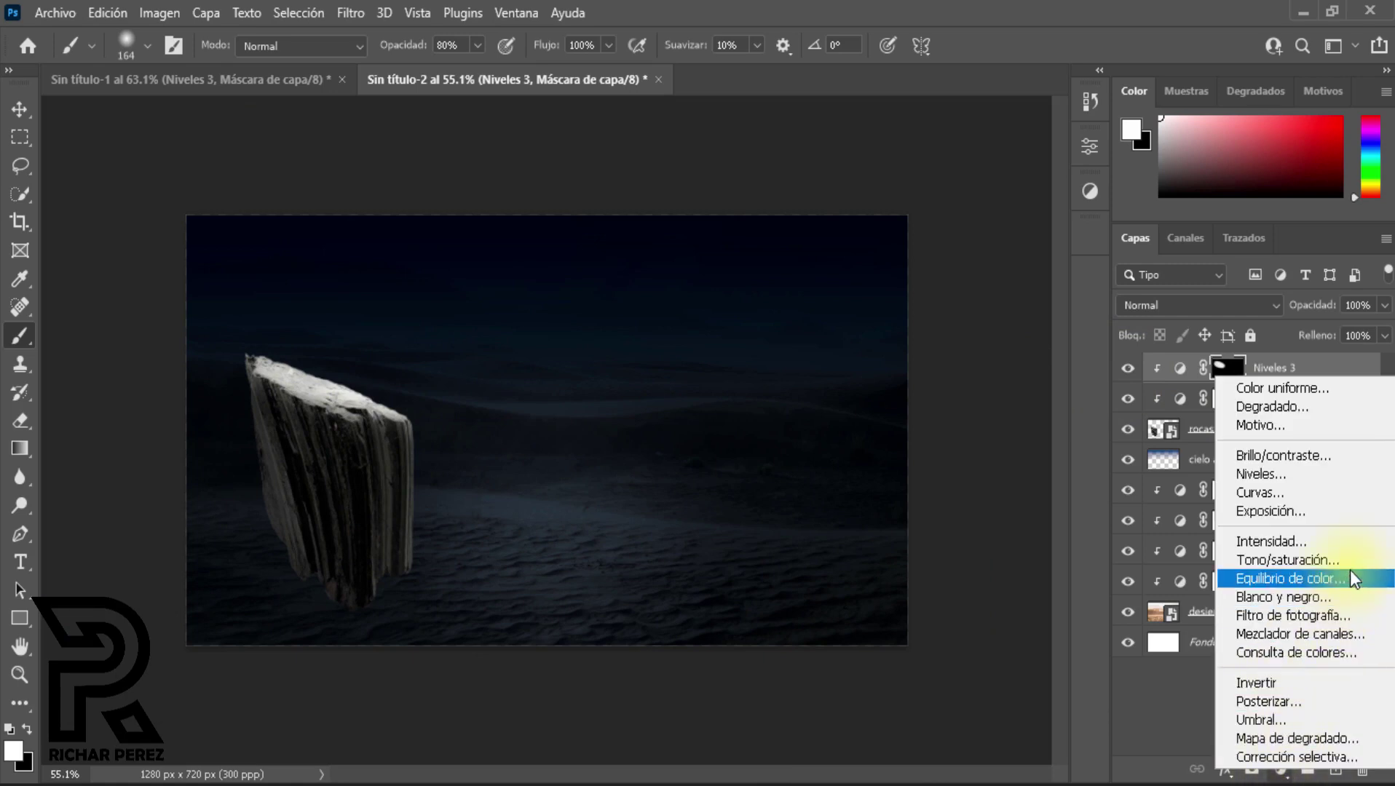
Step: Add a Color Balance layer clipped to the rock with midtones Cian–Rojo -11 and Amarillo–Azul +9
click(1319, 580)
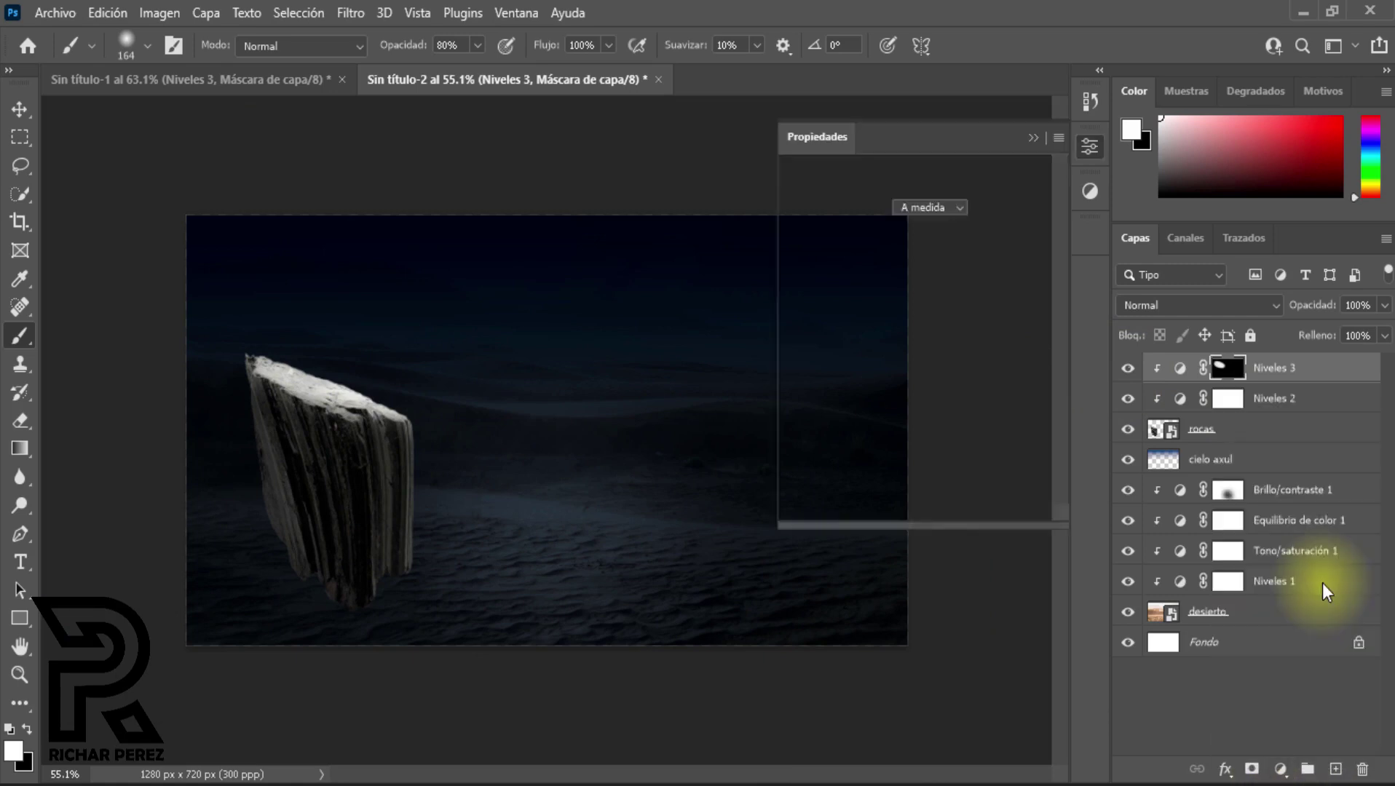
click(914, 509)
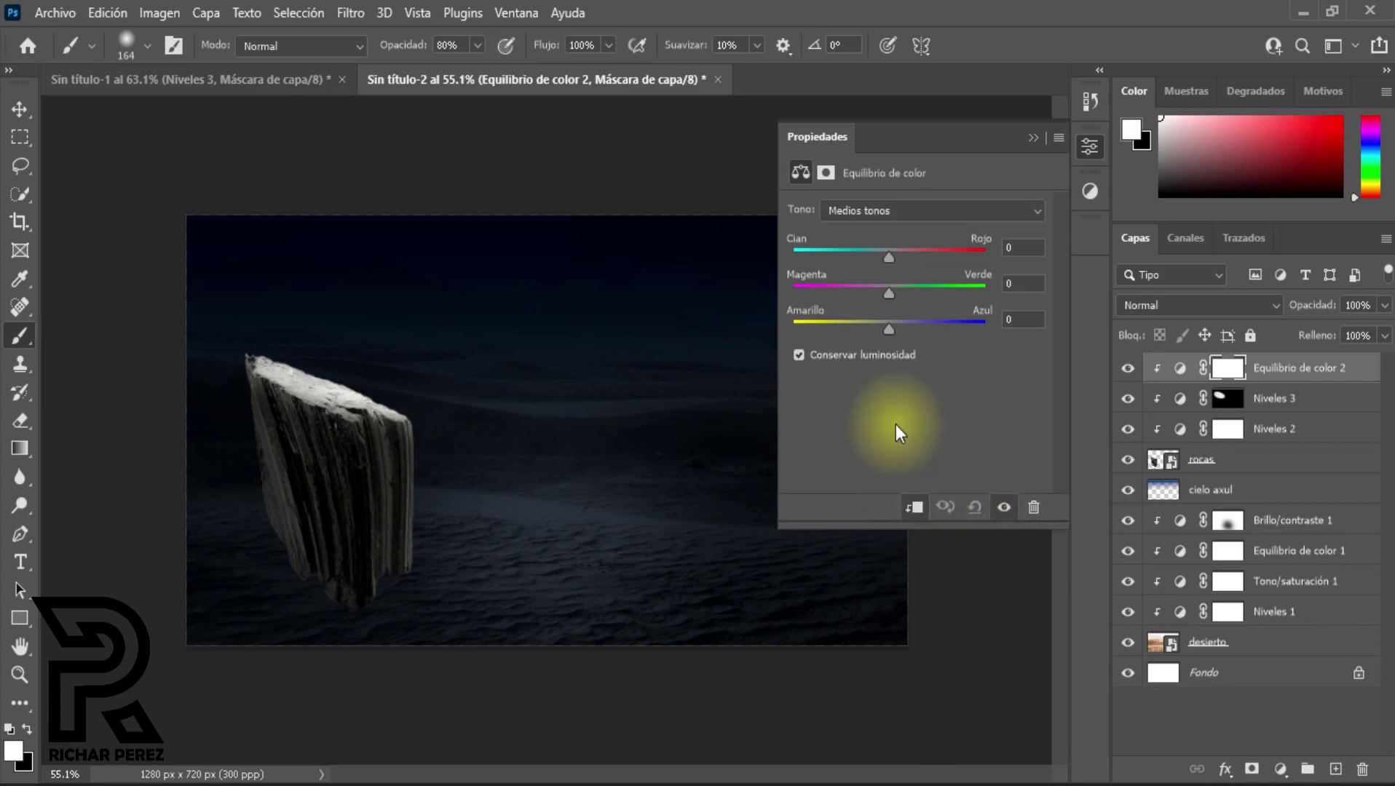
drag(888, 327, 902, 330)
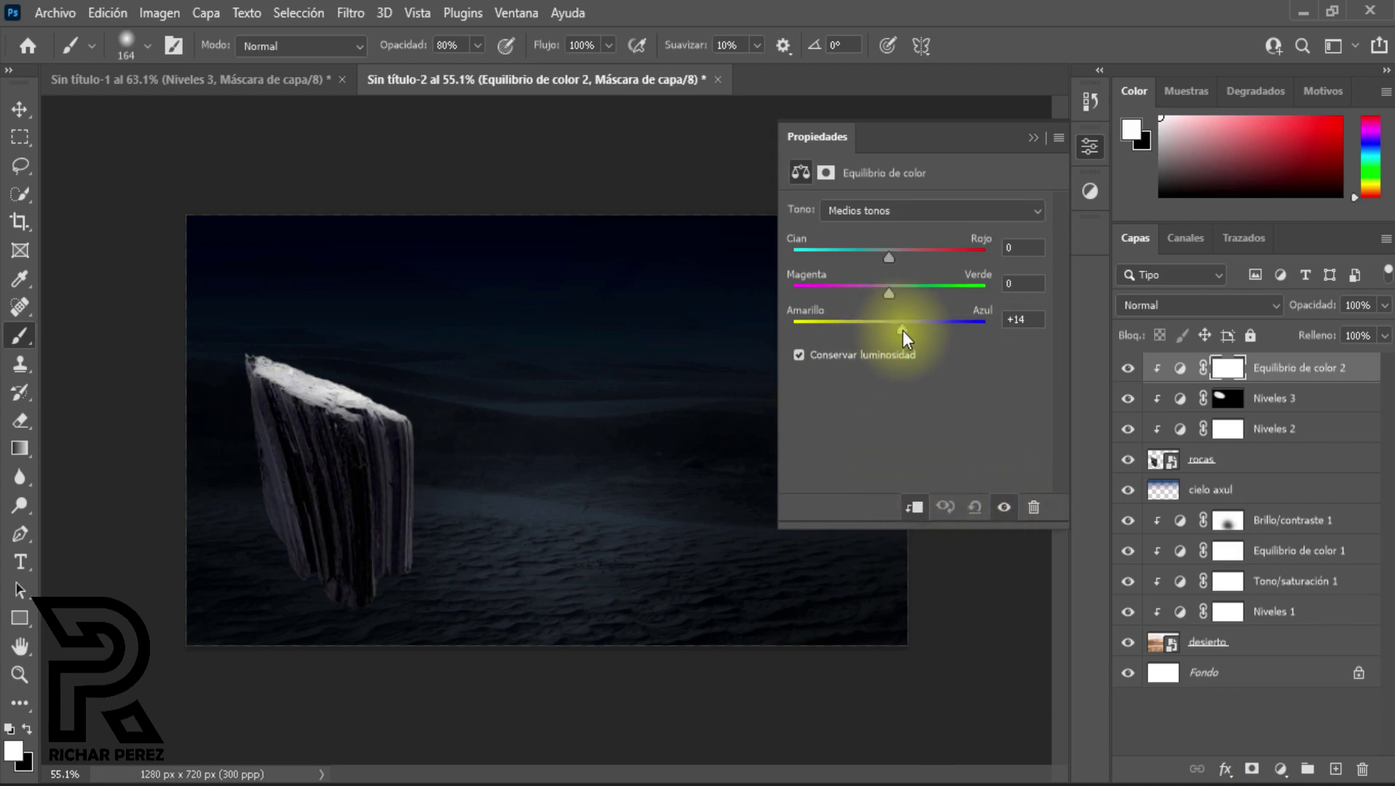
drag(888, 264, 878, 263)
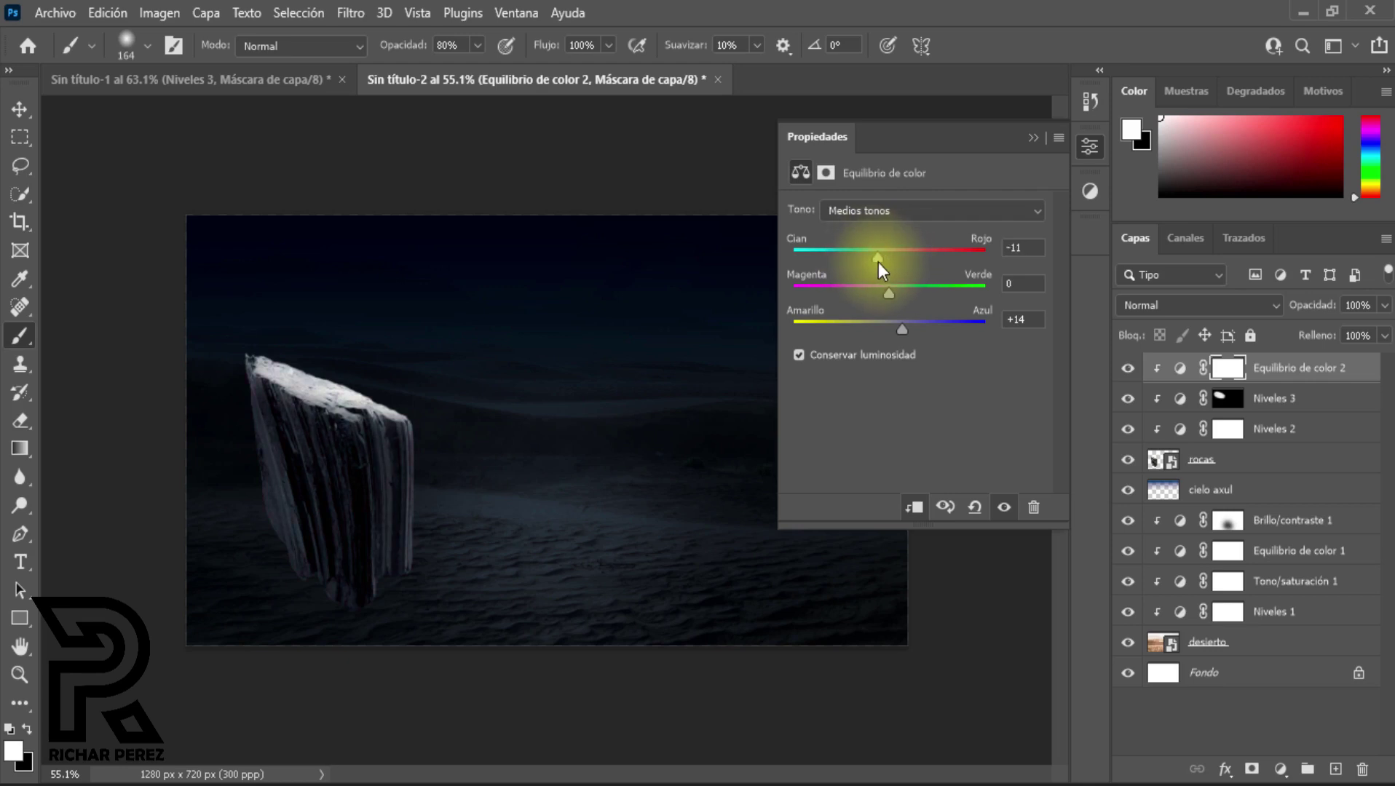
drag(900, 325, 898, 325)
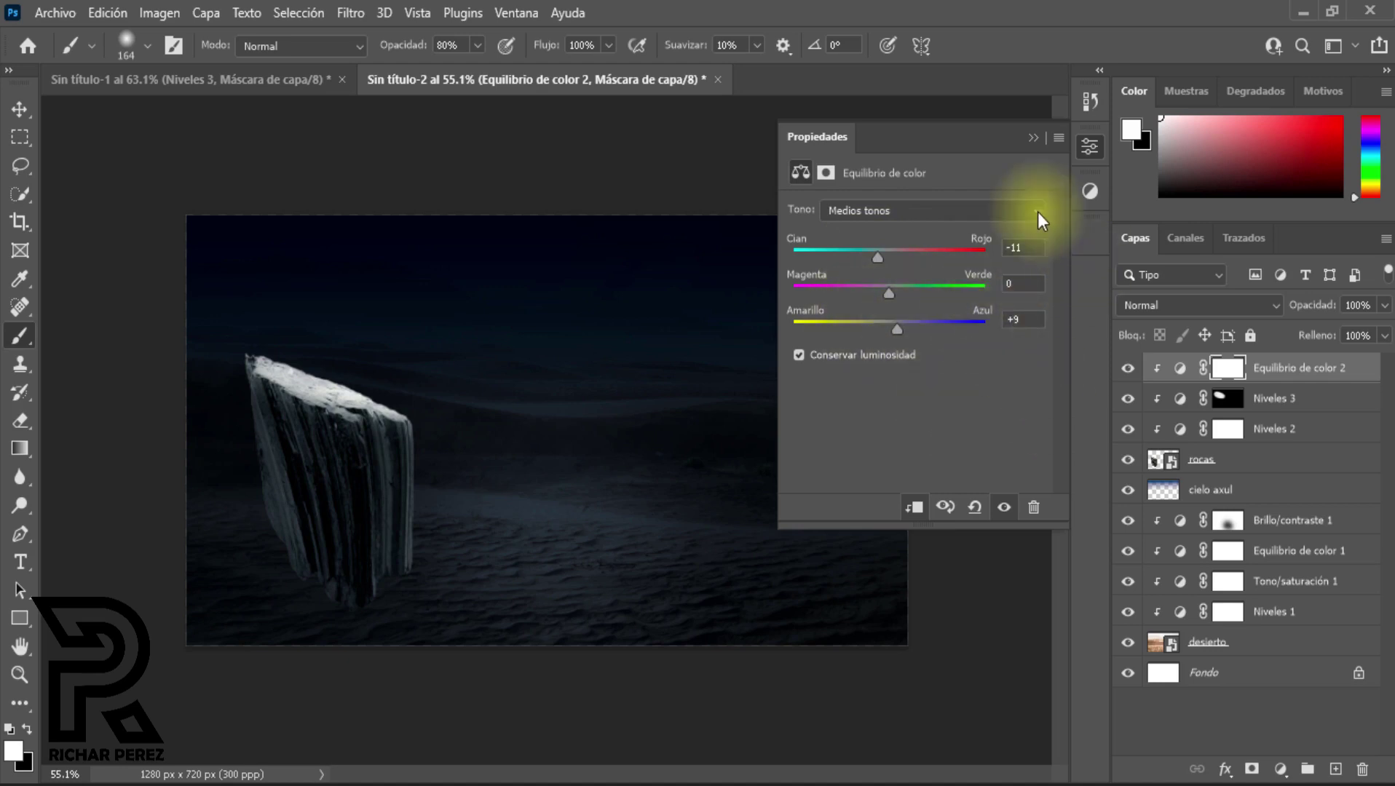
click(1127, 369)
click(1125, 371)
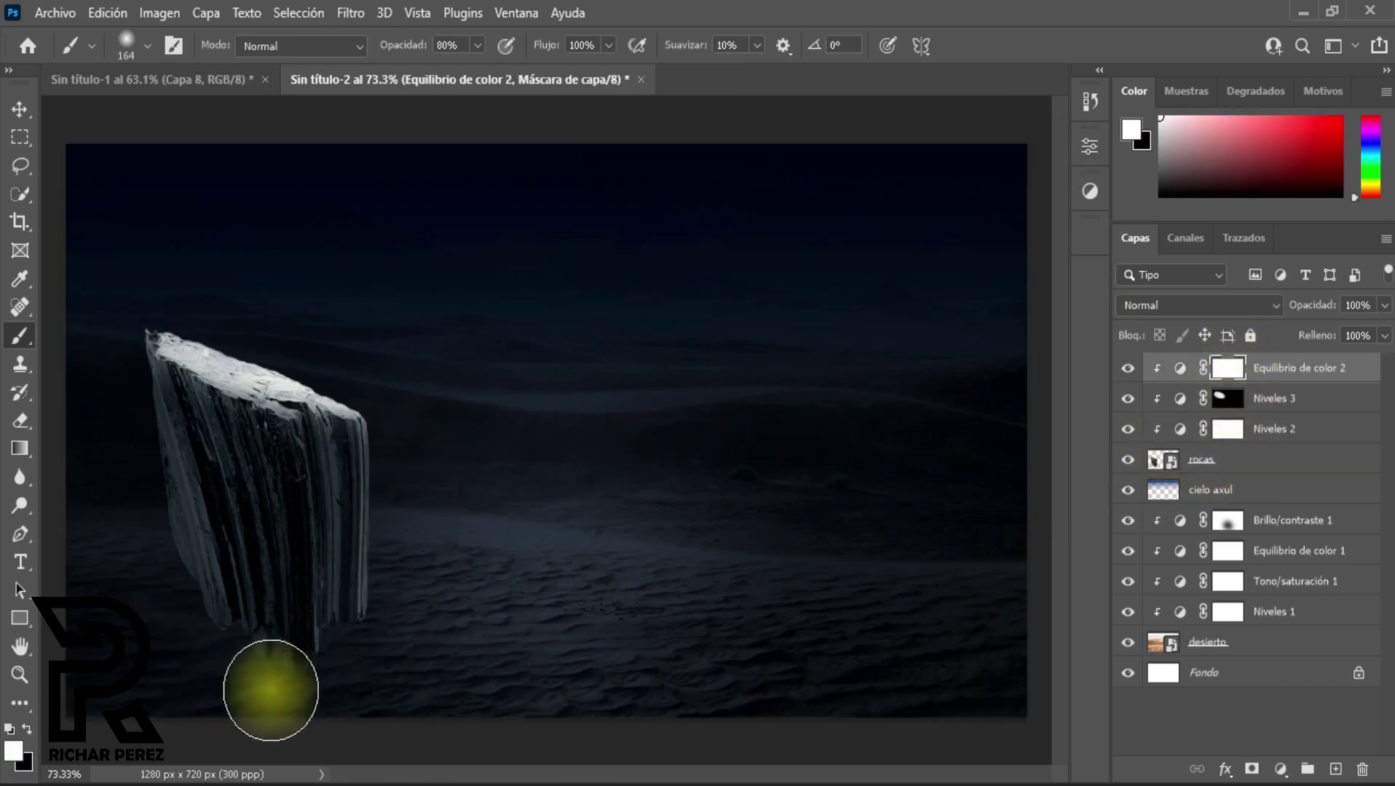
Step: Target the rocas layer mask and set the brush to 100% opacity
scroll(278, 634, up, 3)
scroll(498, 669, down, 3)
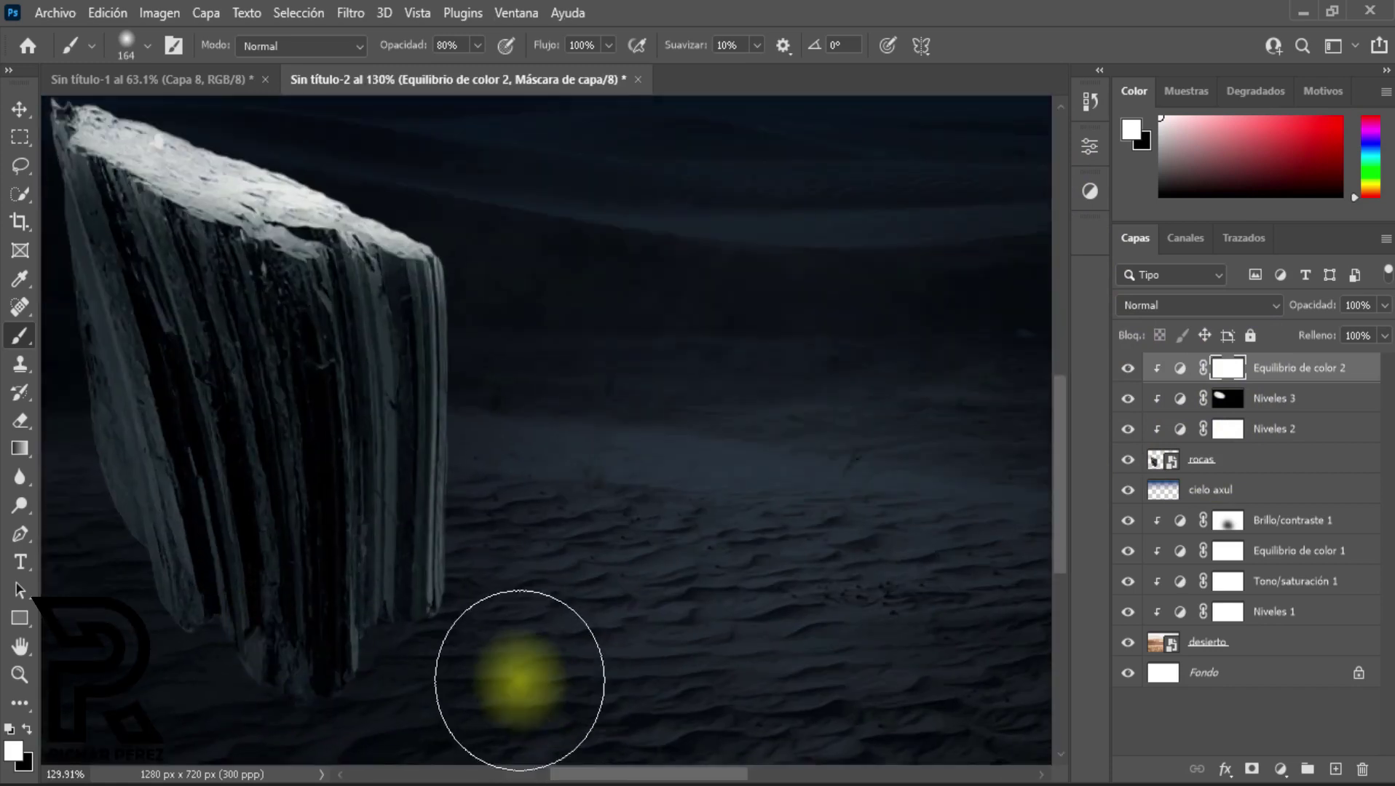
scroll(473, 582, up, 1)
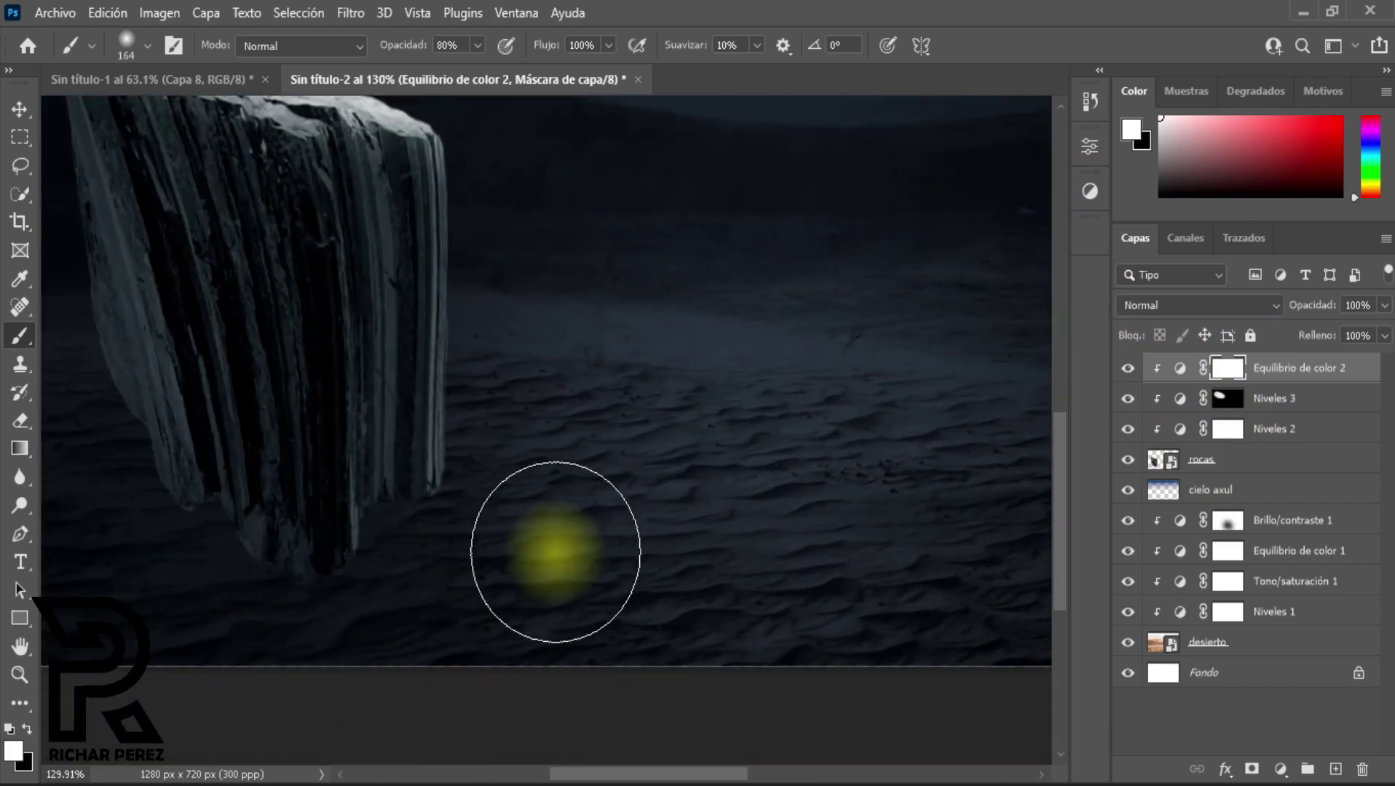
click(1221, 475)
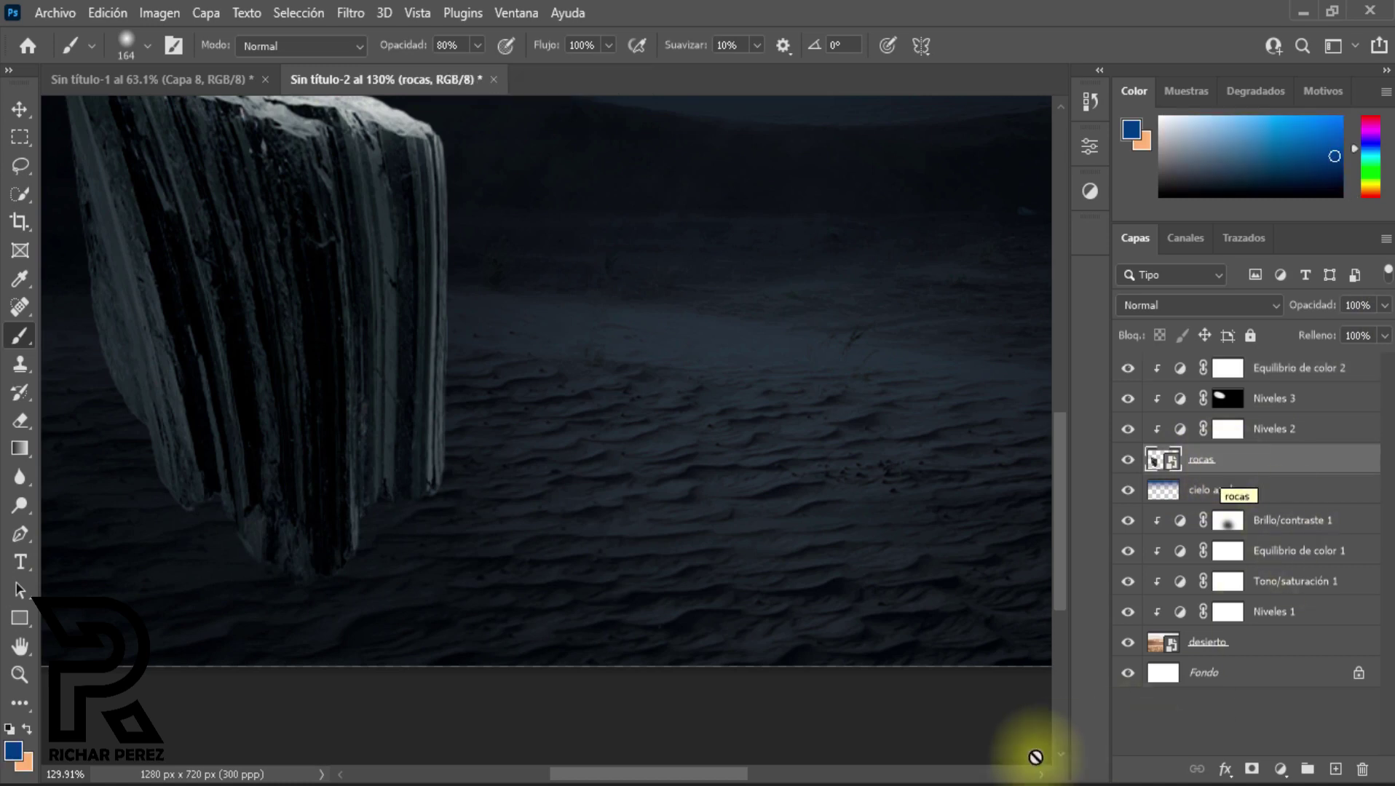
click(1251, 770)
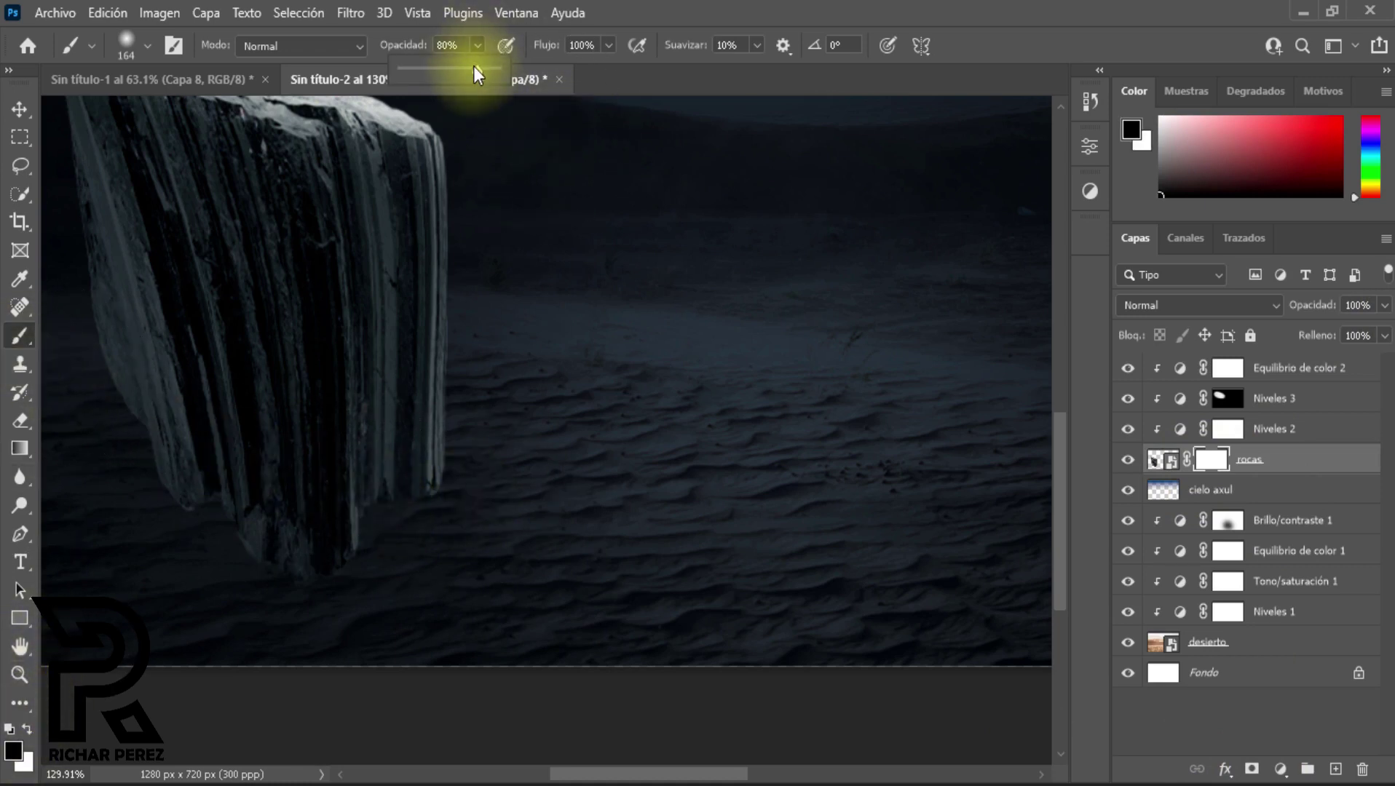
drag(483, 76, 510, 76)
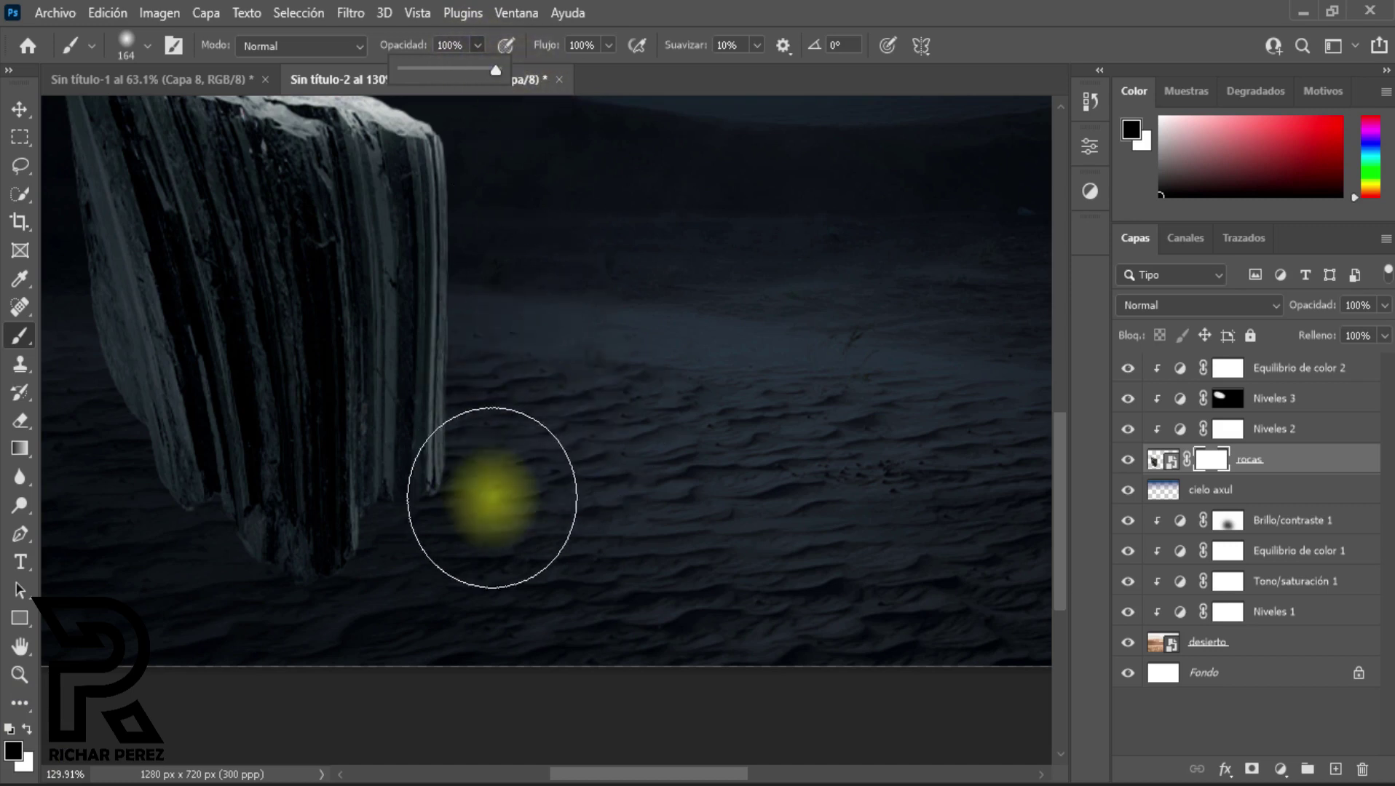
right_click(617, 345)
click(722, 234)
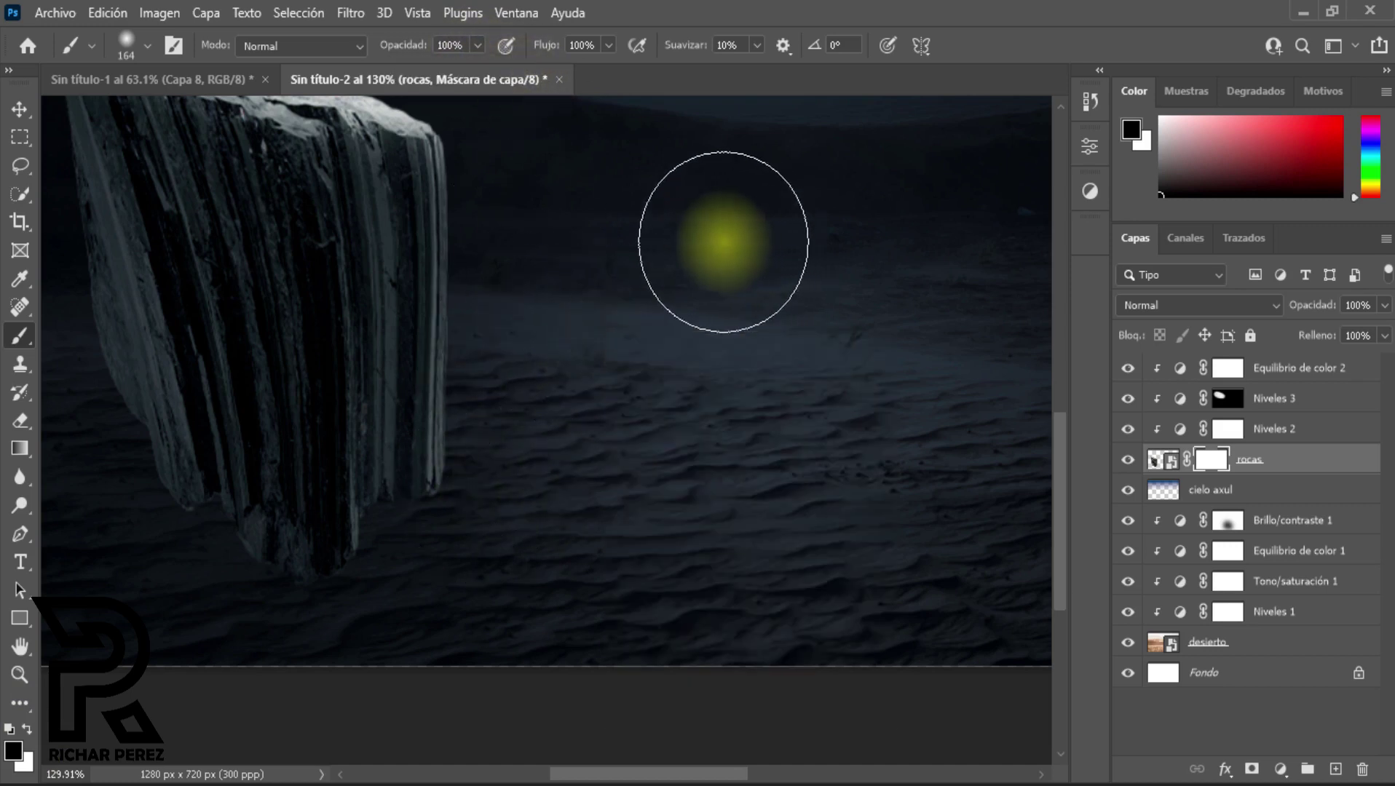
Step: Paint black with a 109 px soft brush along the rock's base to fade it into the sand
mouse_move(510, 523)
mouse_down()
mouse_move(458, 507)
mouse_move(513, 481)
mouse_up()
scroll(418, 545, up, 3)
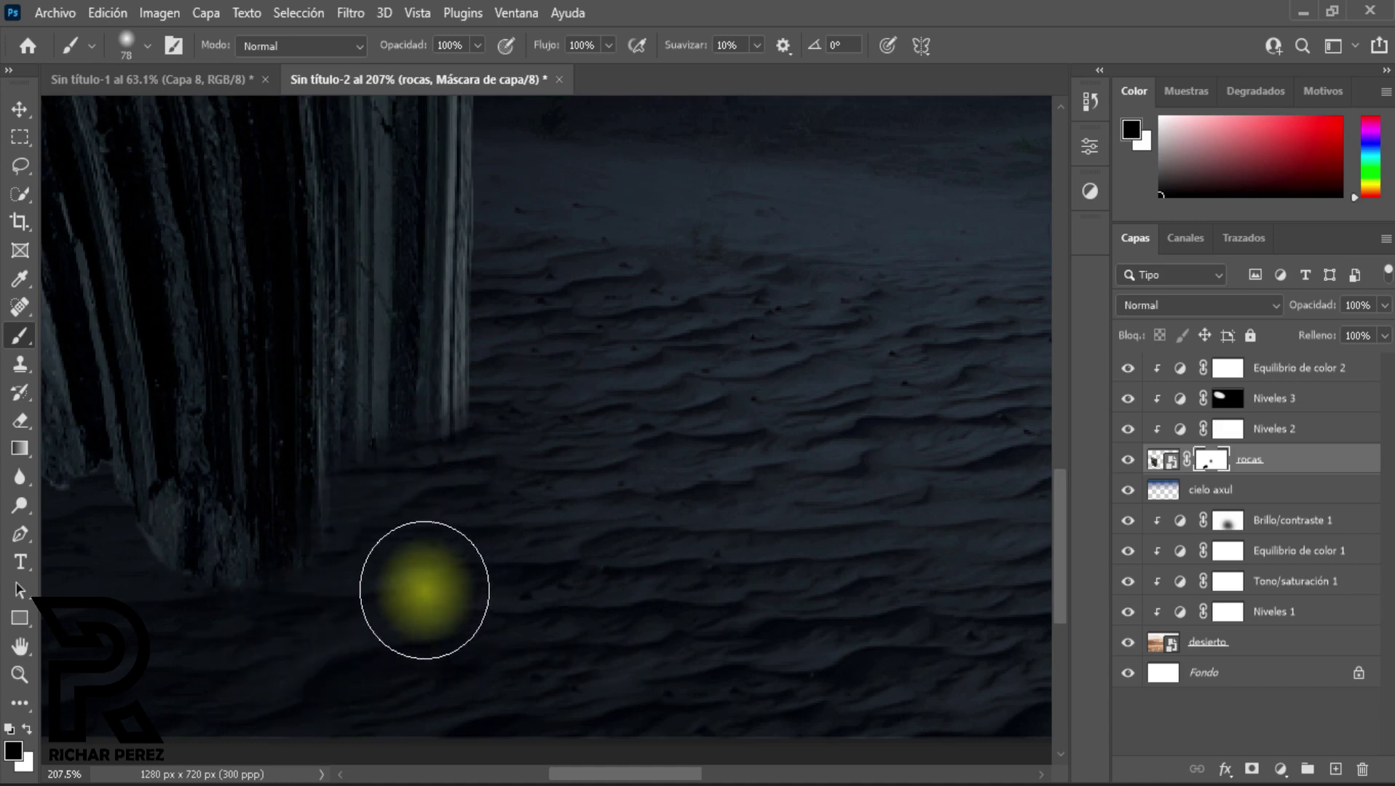
drag(424, 592, 560, 536)
drag(508, 609, 507, 593)
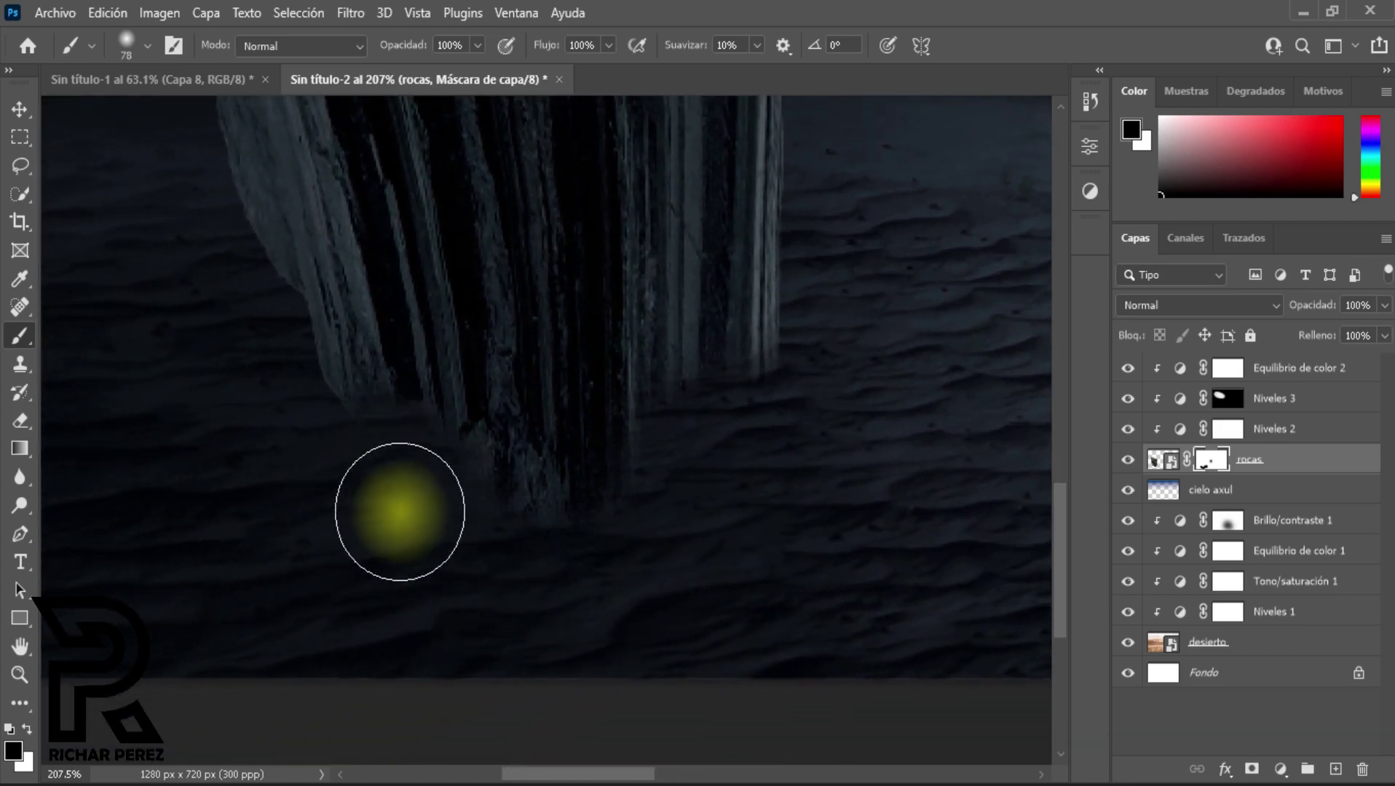
drag(277, 482, 498, 556)
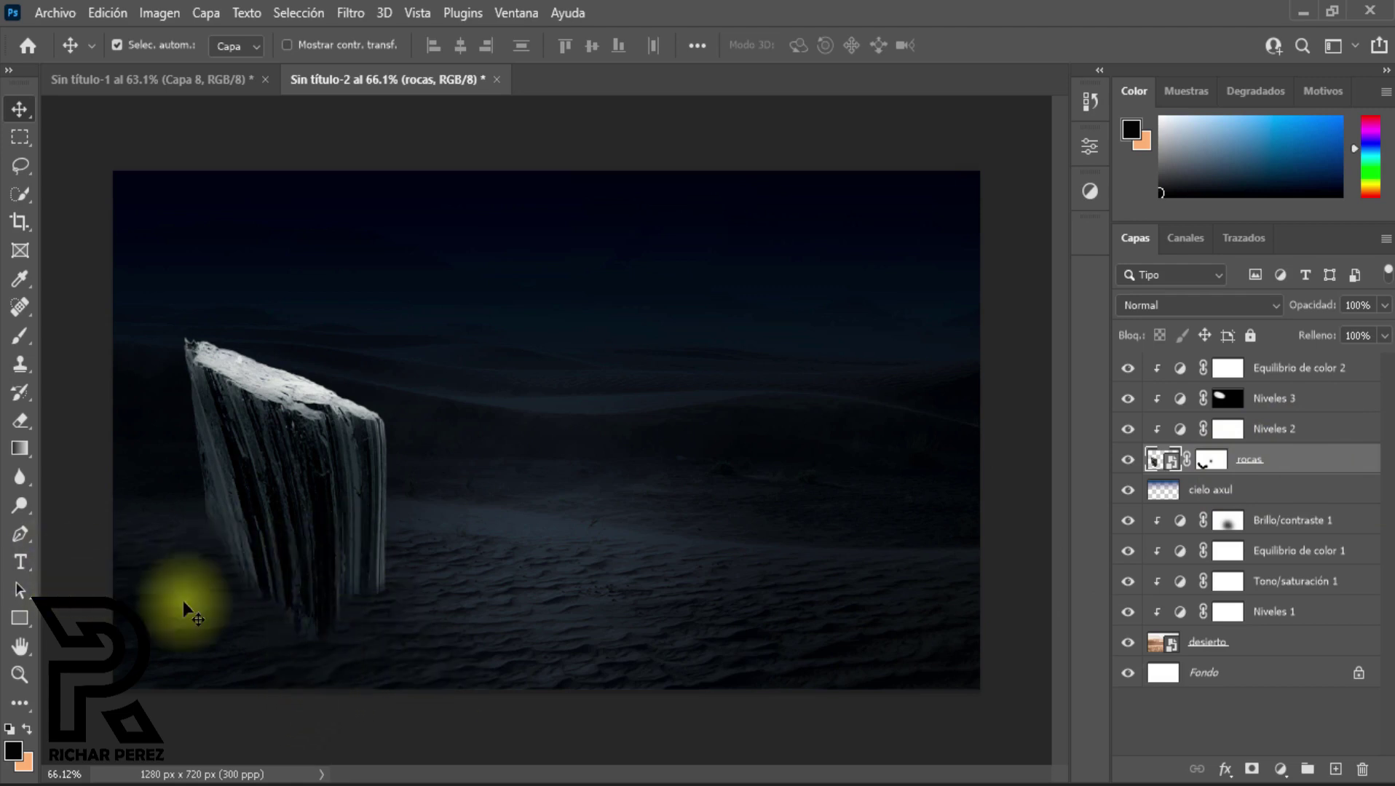
Step: Add a new empty layer at the top of the stack and name it piso
click(1256, 378)
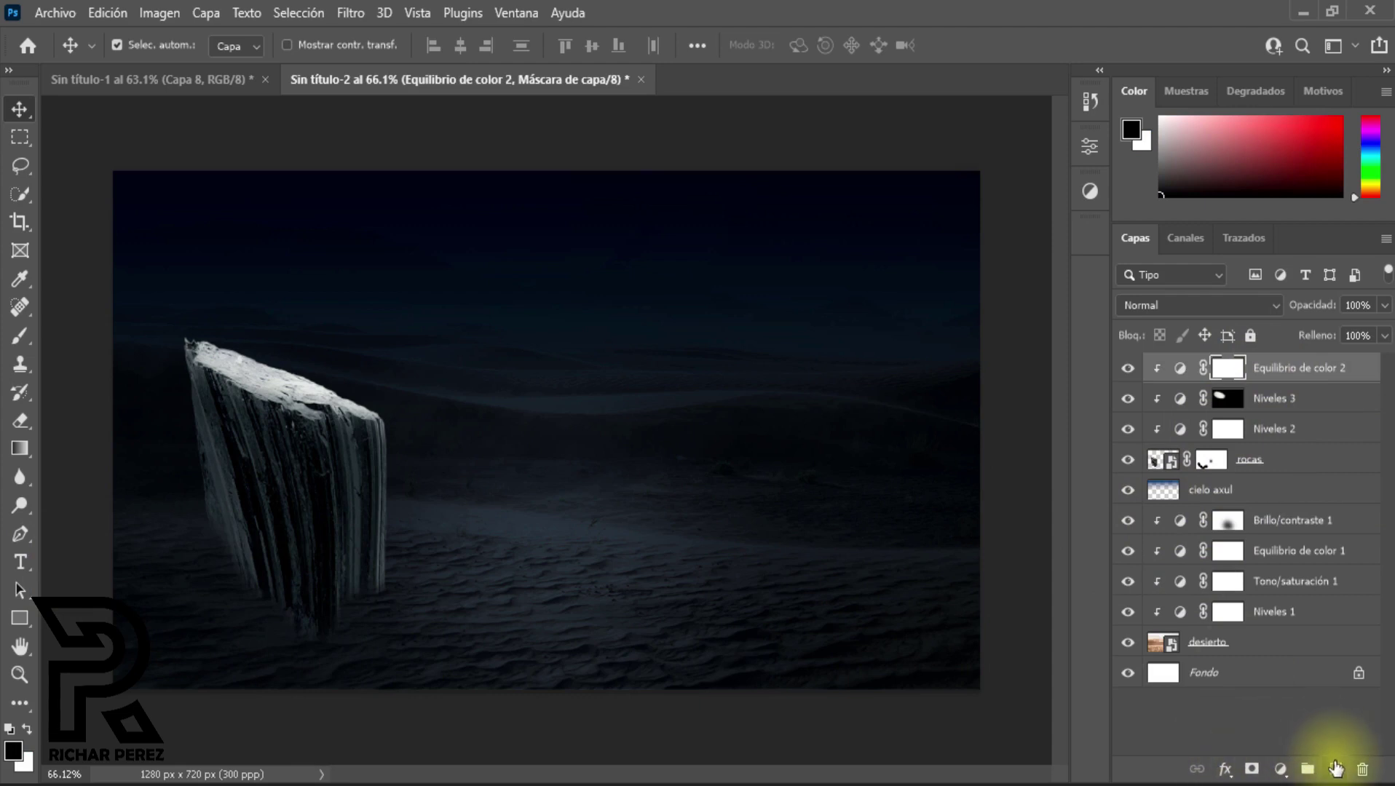
click(1335, 769)
double_click(1214, 368)
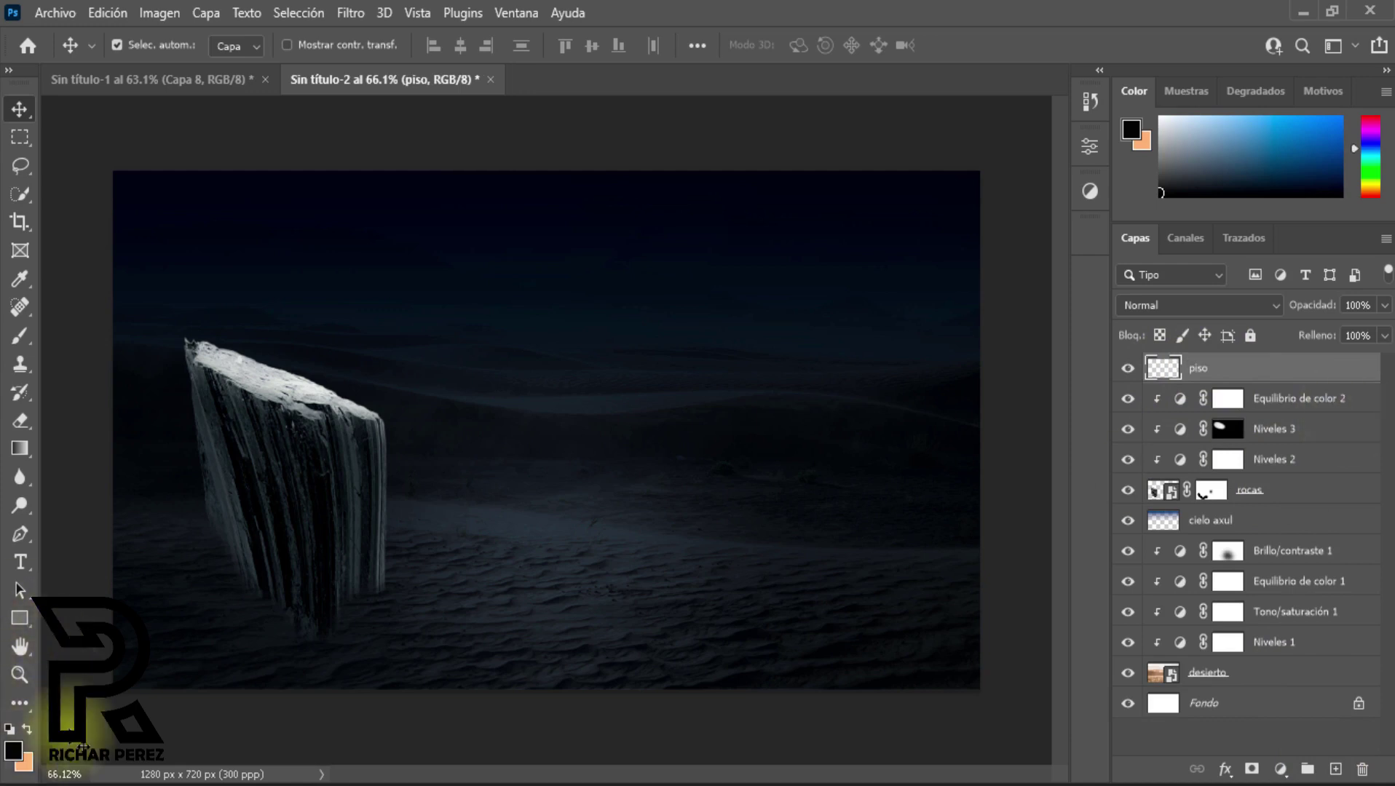
Step: Paint black over the lower sand and rock base, blending the layer in Superponer mode at 57%
click(20, 335)
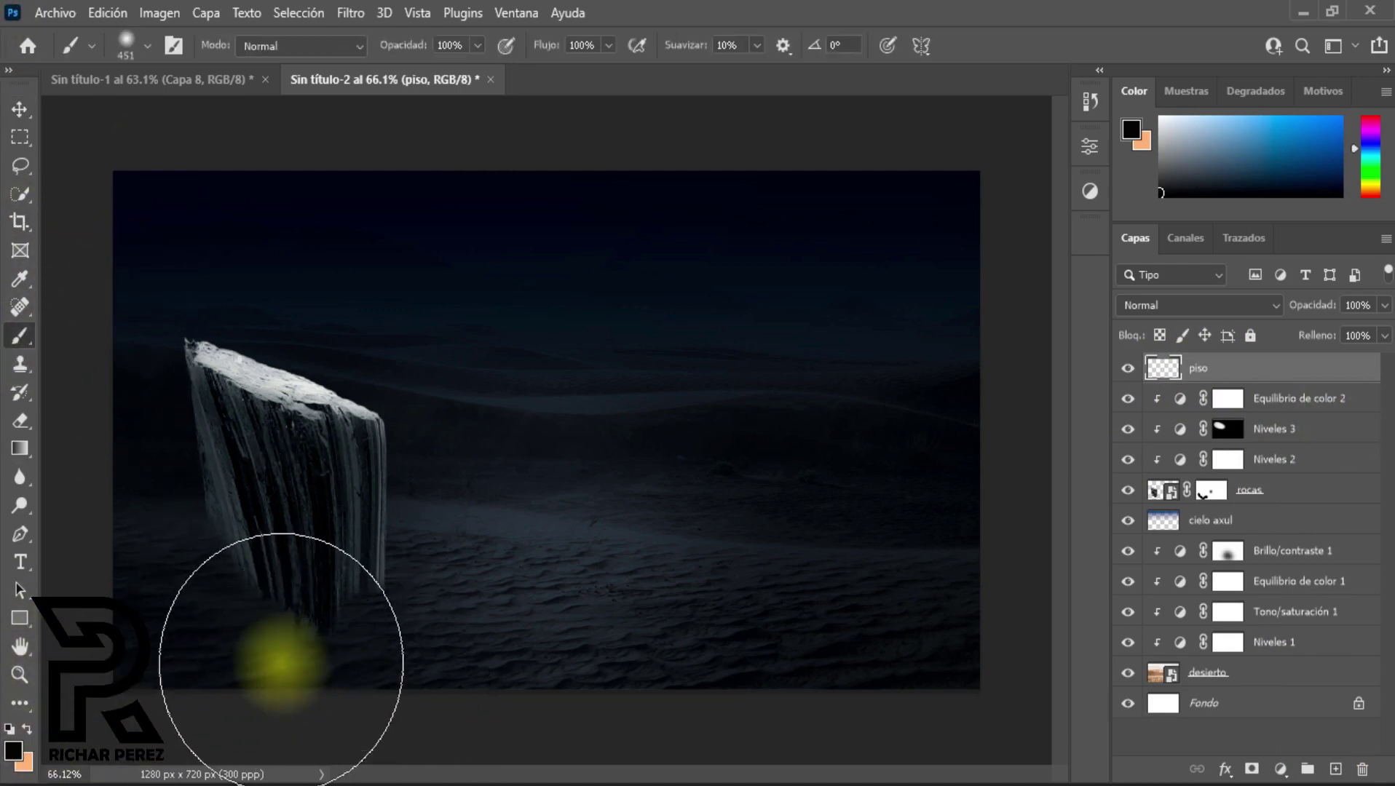
scroll(274, 641, up, 2)
scroll(162, 461, down, 2)
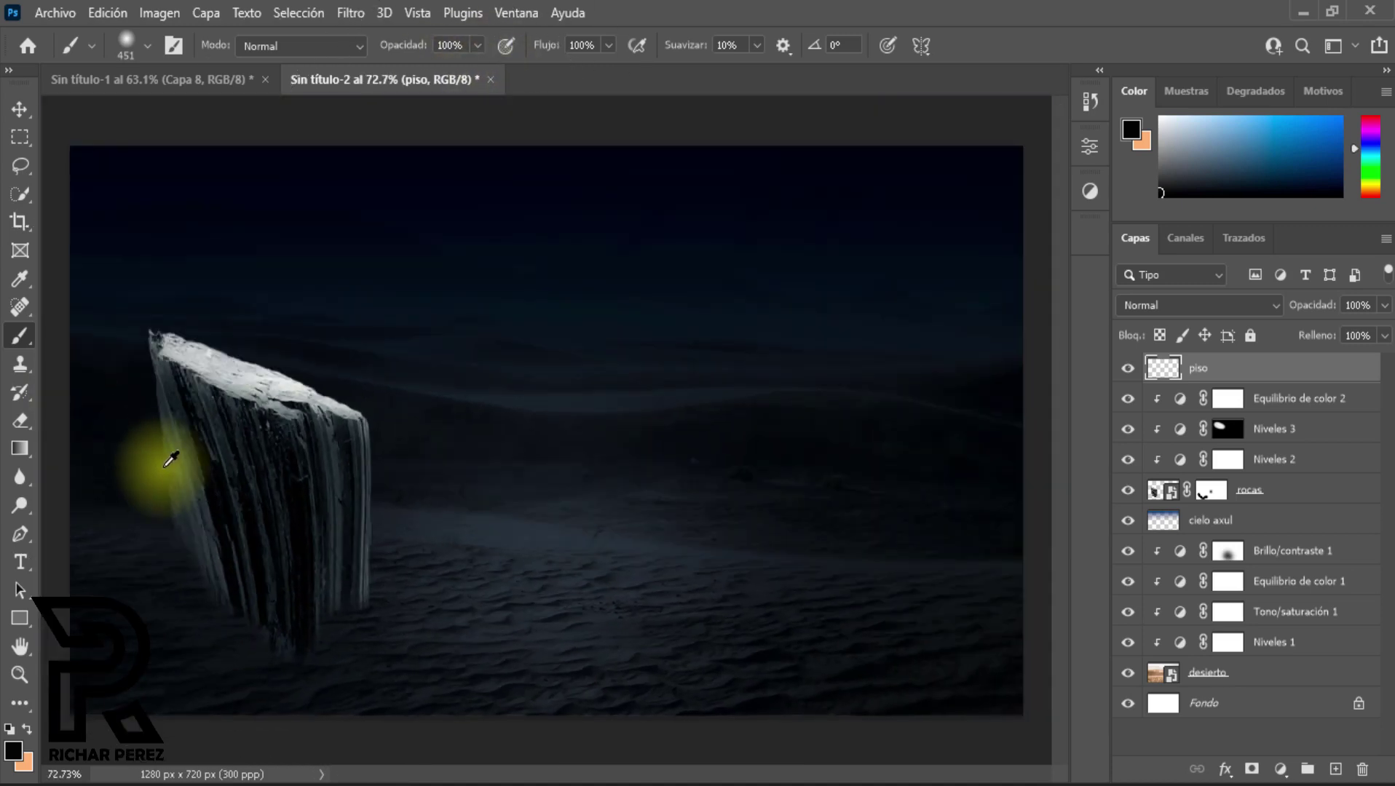
mouse_move(195, 717)
mouse_down()
mouse_move(440, 744)
mouse_move(467, 730)
mouse_move(286, 754)
mouse_move(177, 737)
mouse_move(27, 579)
mouse_move(78, 553)
mouse_up()
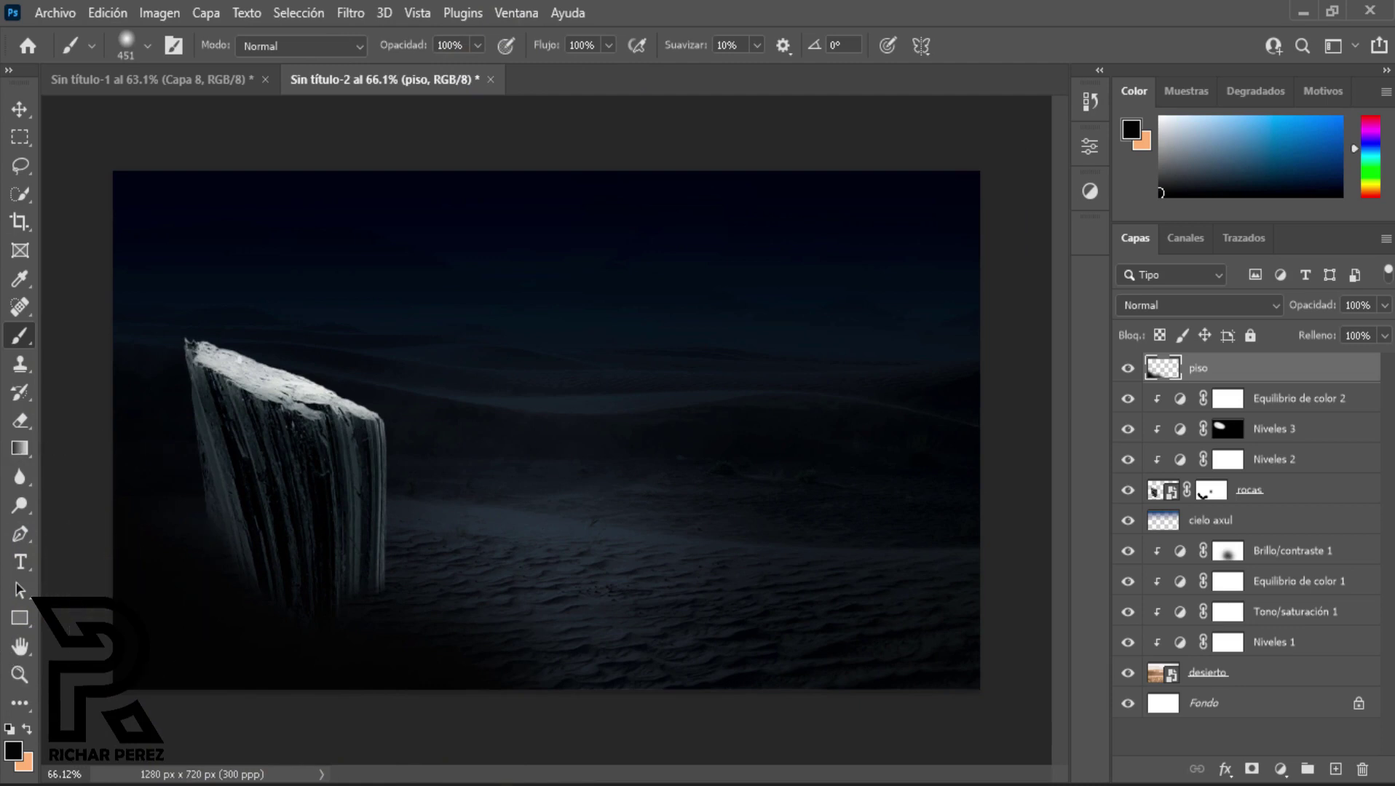
mouse_move(397, 746)
mouse_down()
mouse_move(200, 602)
mouse_move(189, 734)
mouse_up()
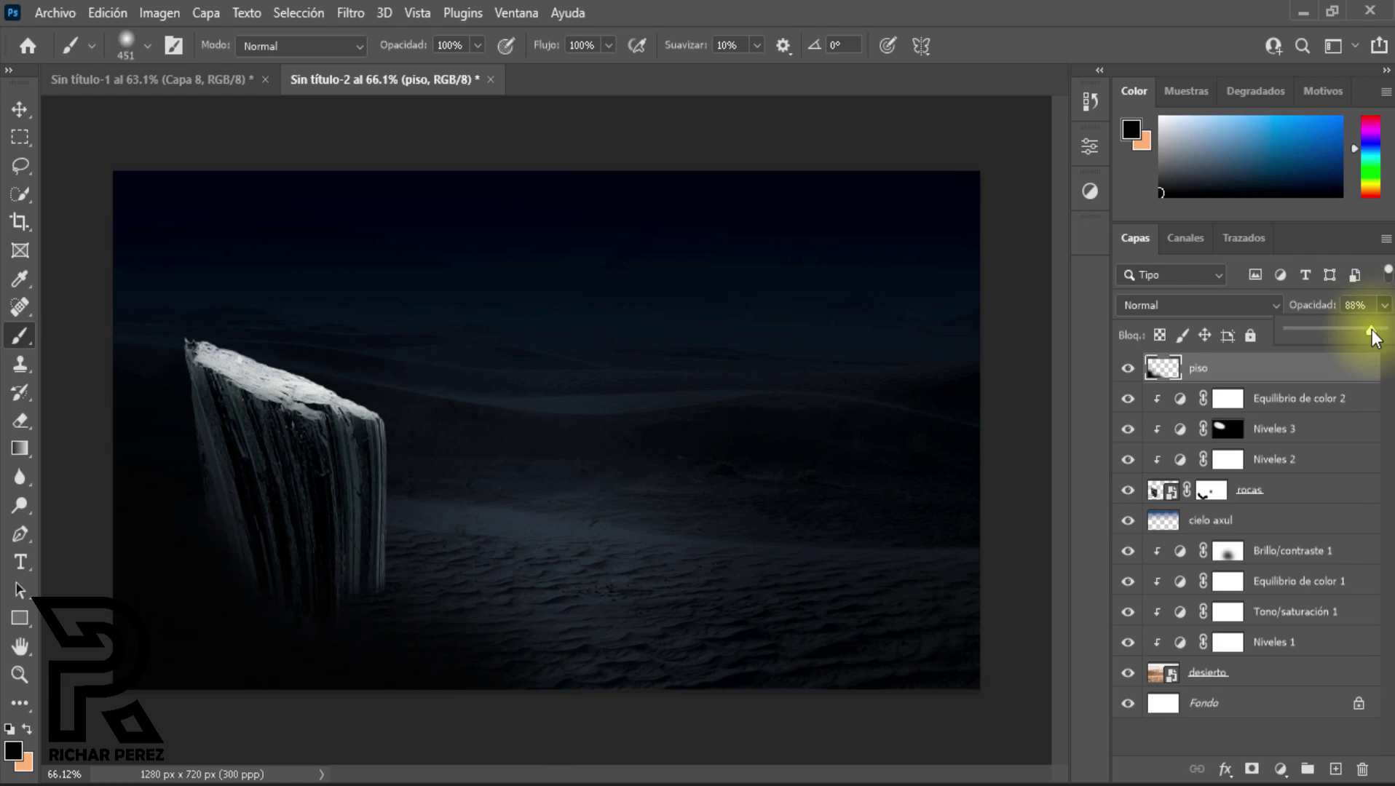
click(1227, 306)
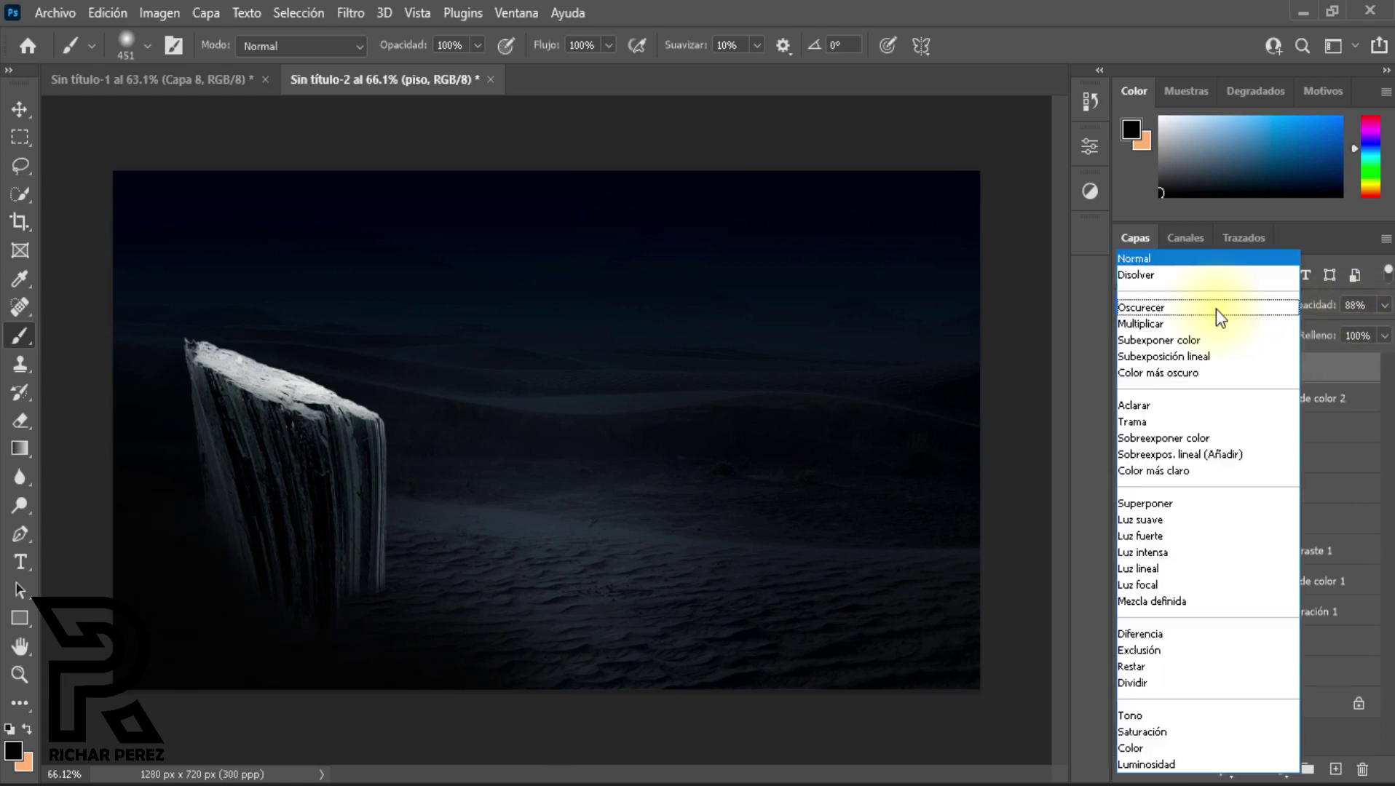
click(1194, 513)
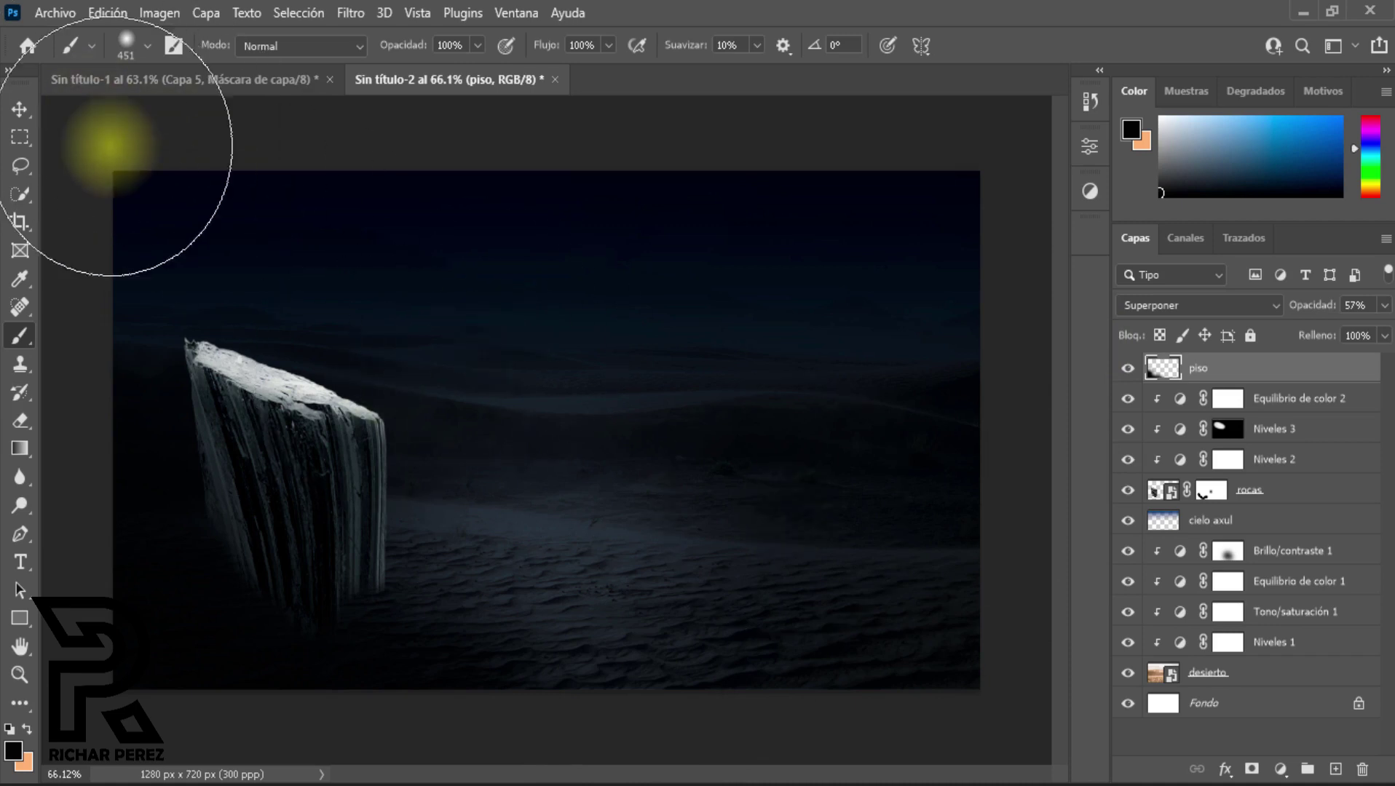
Step: Place the lantern-woman photo as an embedded layer, scaled to about 43% and centred
click(19, 109)
click(54, 12)
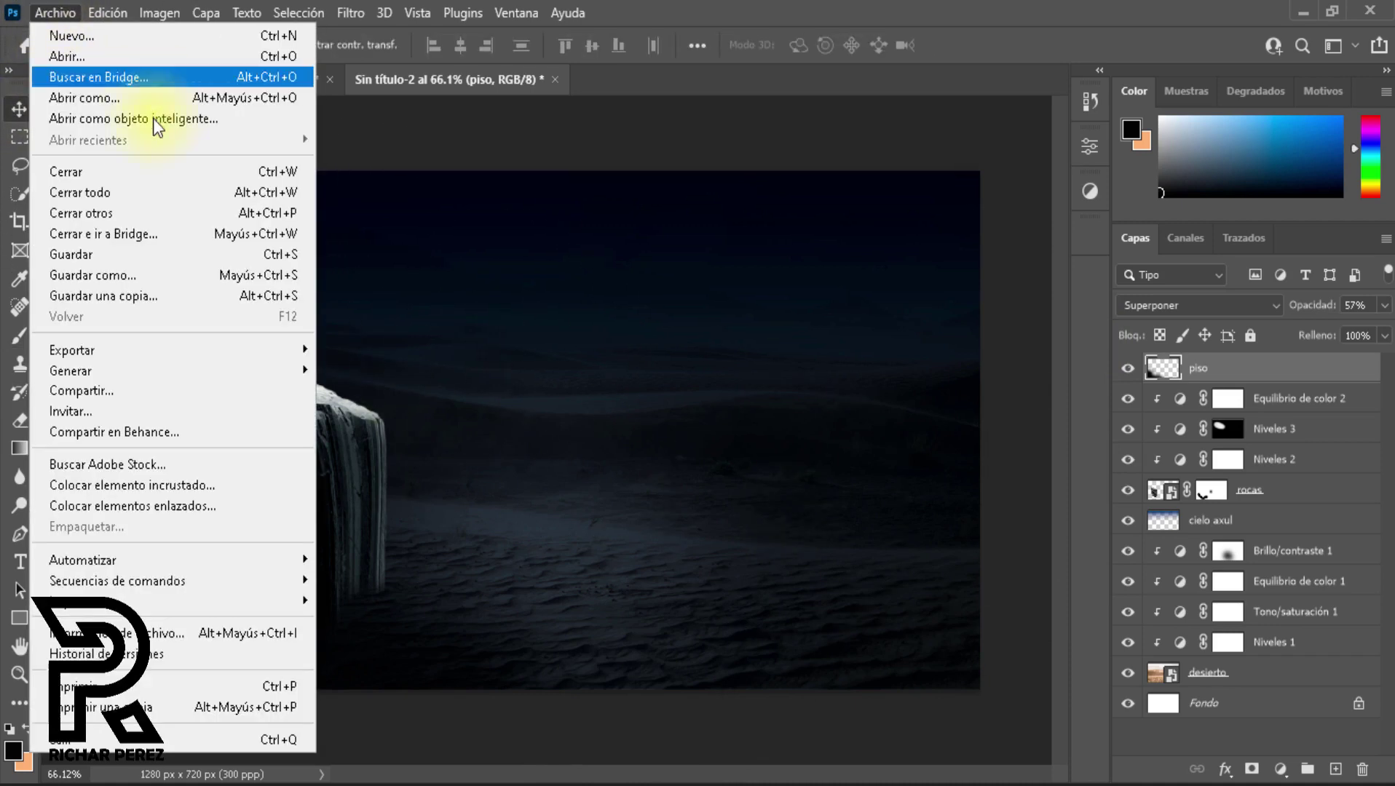
click(125, 485)
click(458, 188)
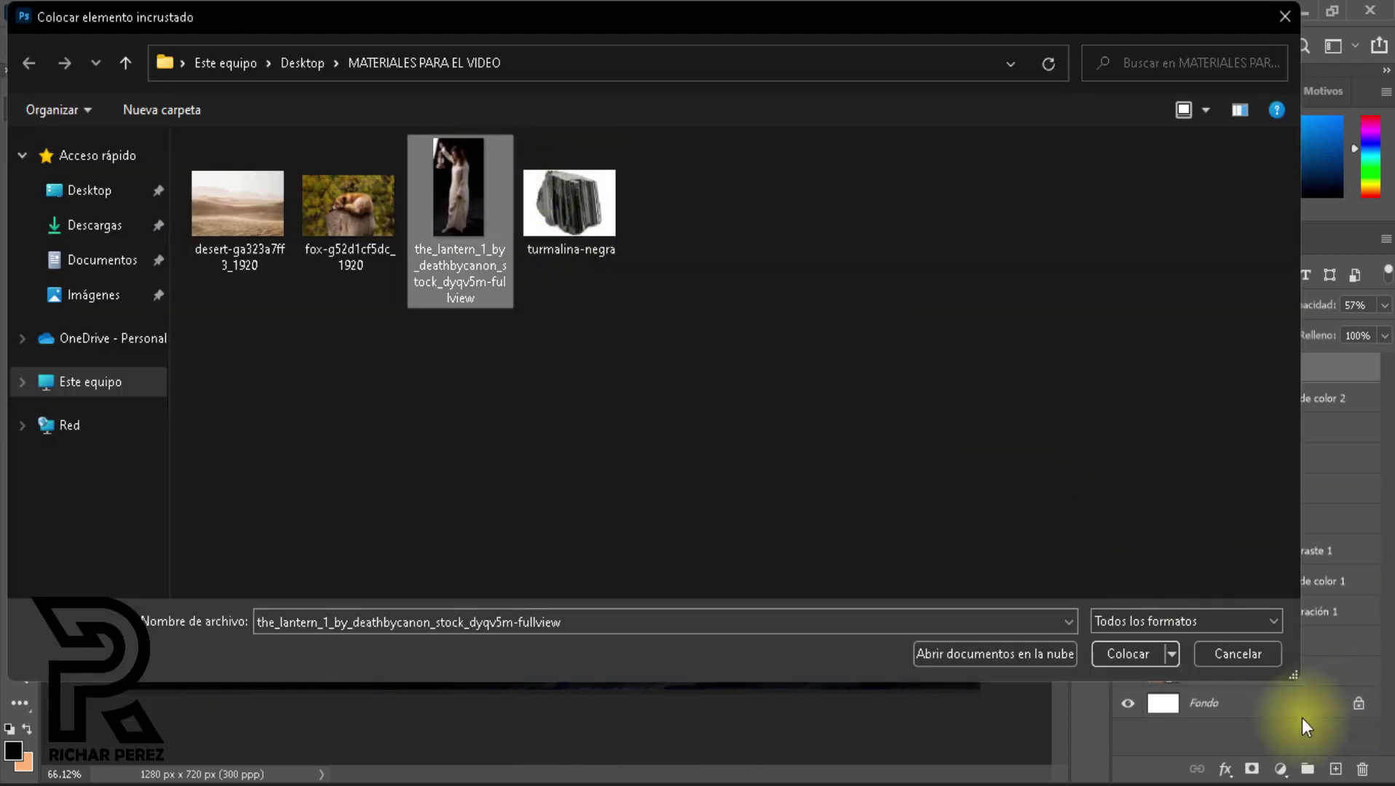
click(1127, 654)
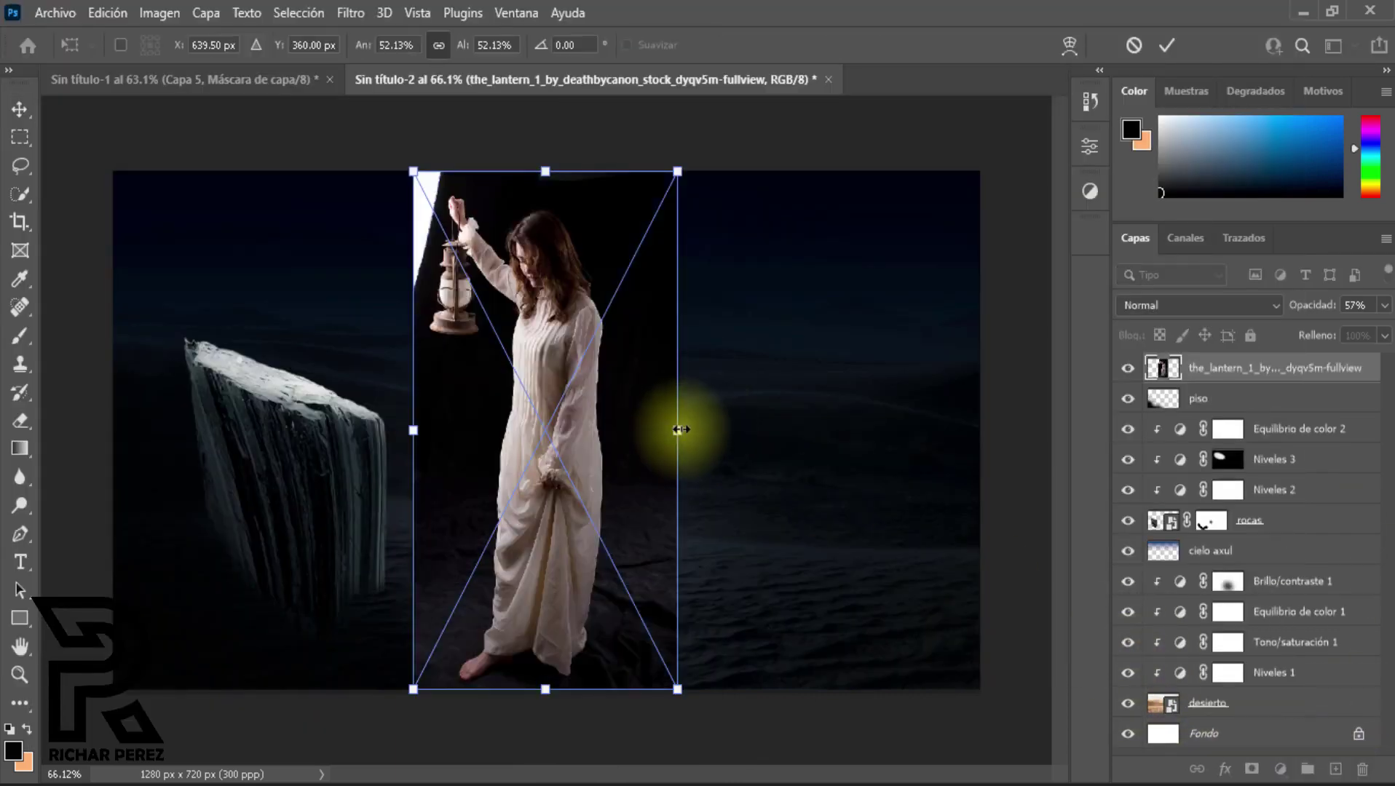
drag(680, 429, 620, 462)
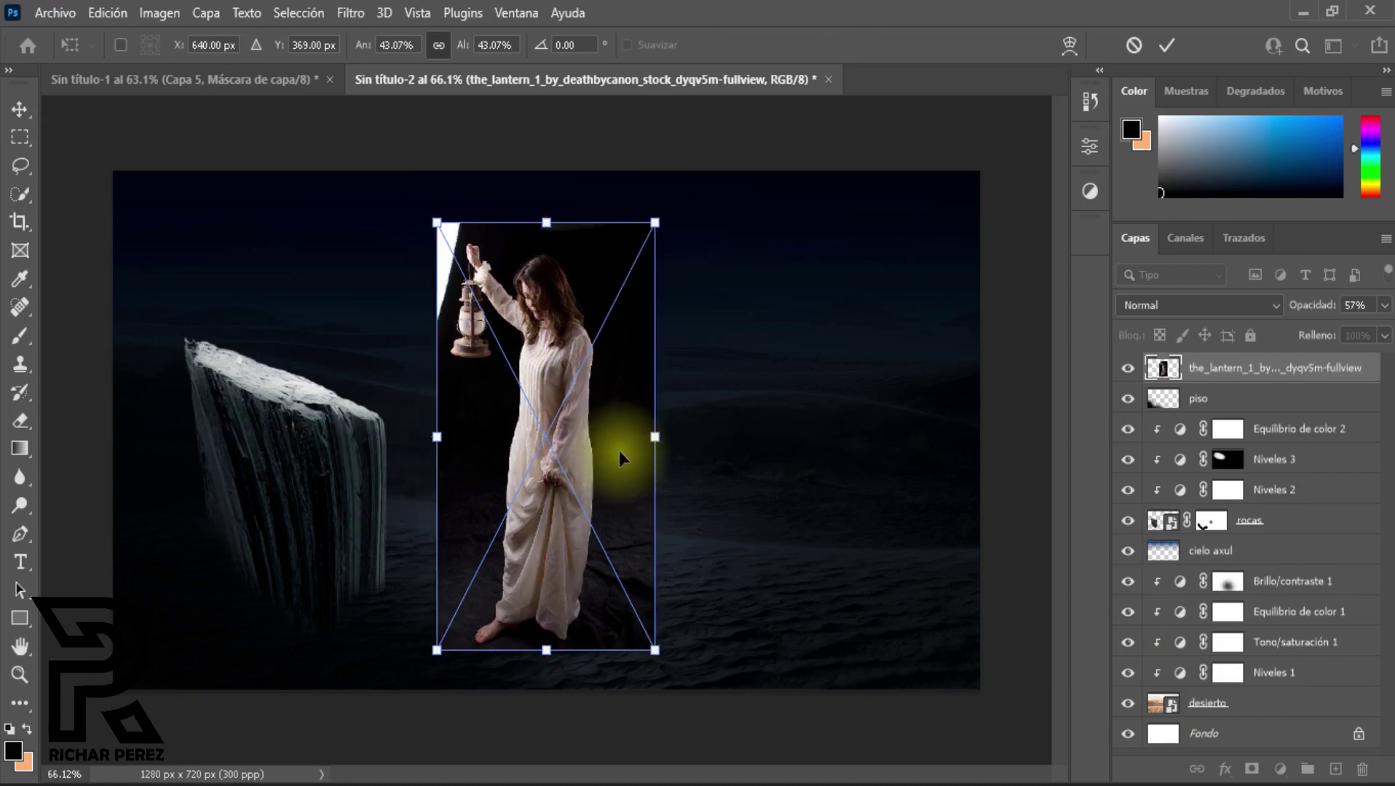
key(Return)
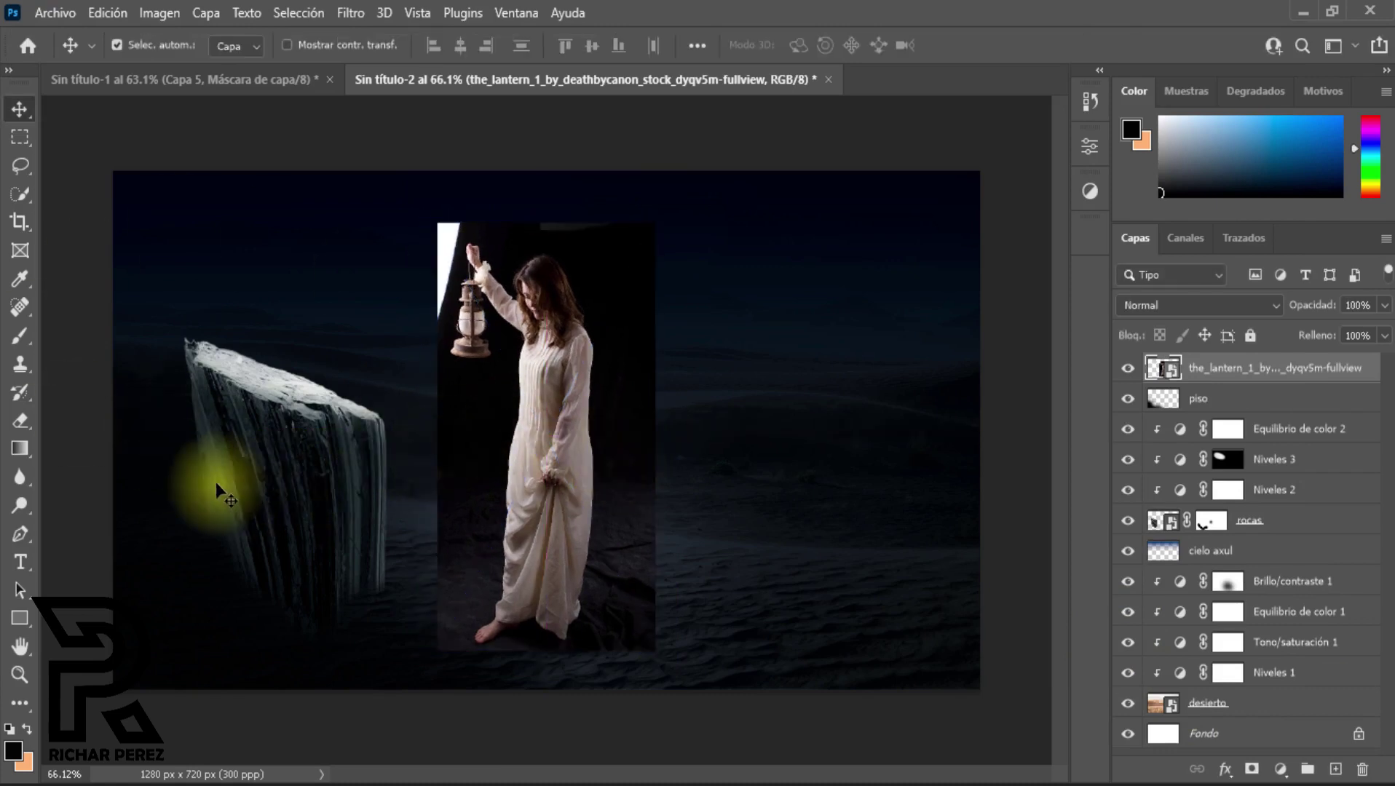
Step: Use the Object Selection Tool's Select Subject to outline the woman in the photo
click(13, 199)
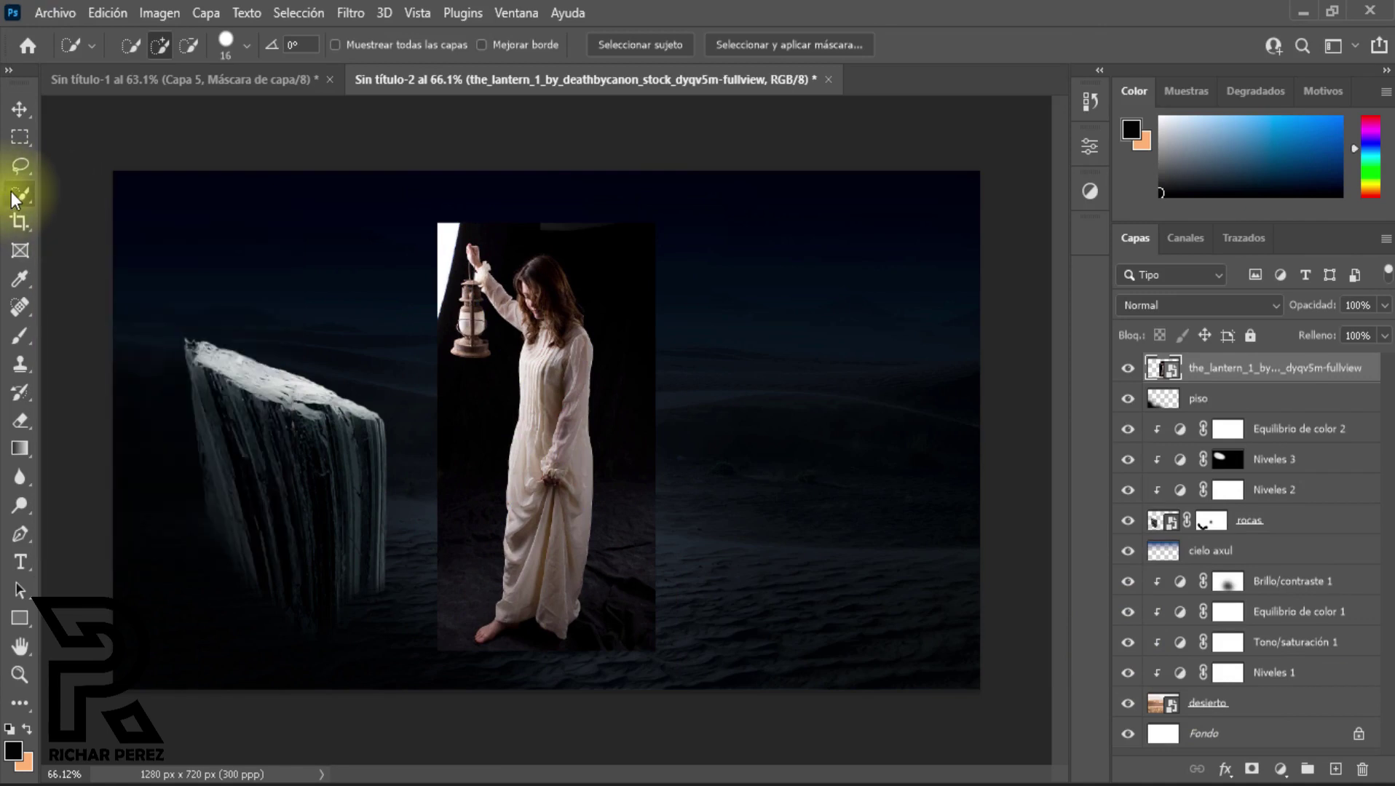
right_click(18, 196)
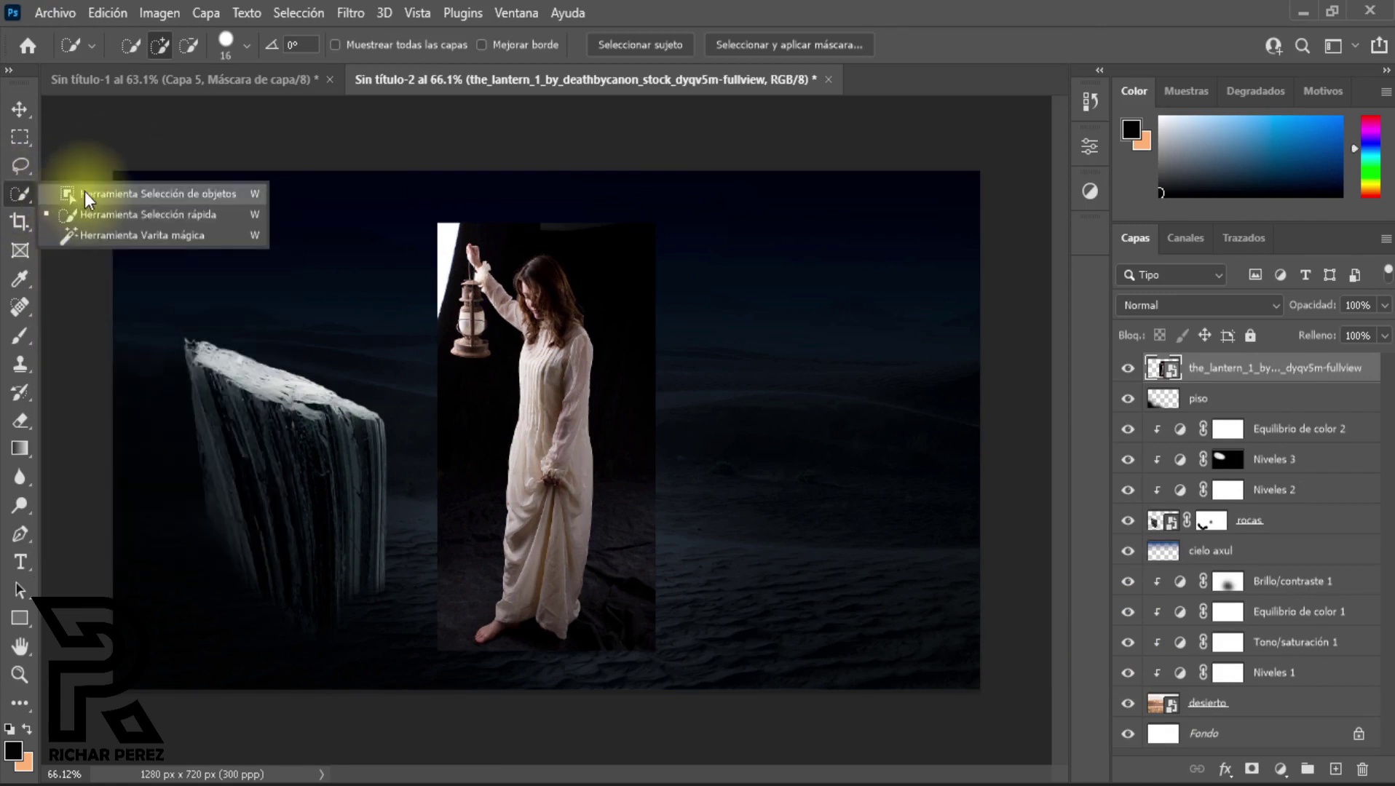
click(89, 195)
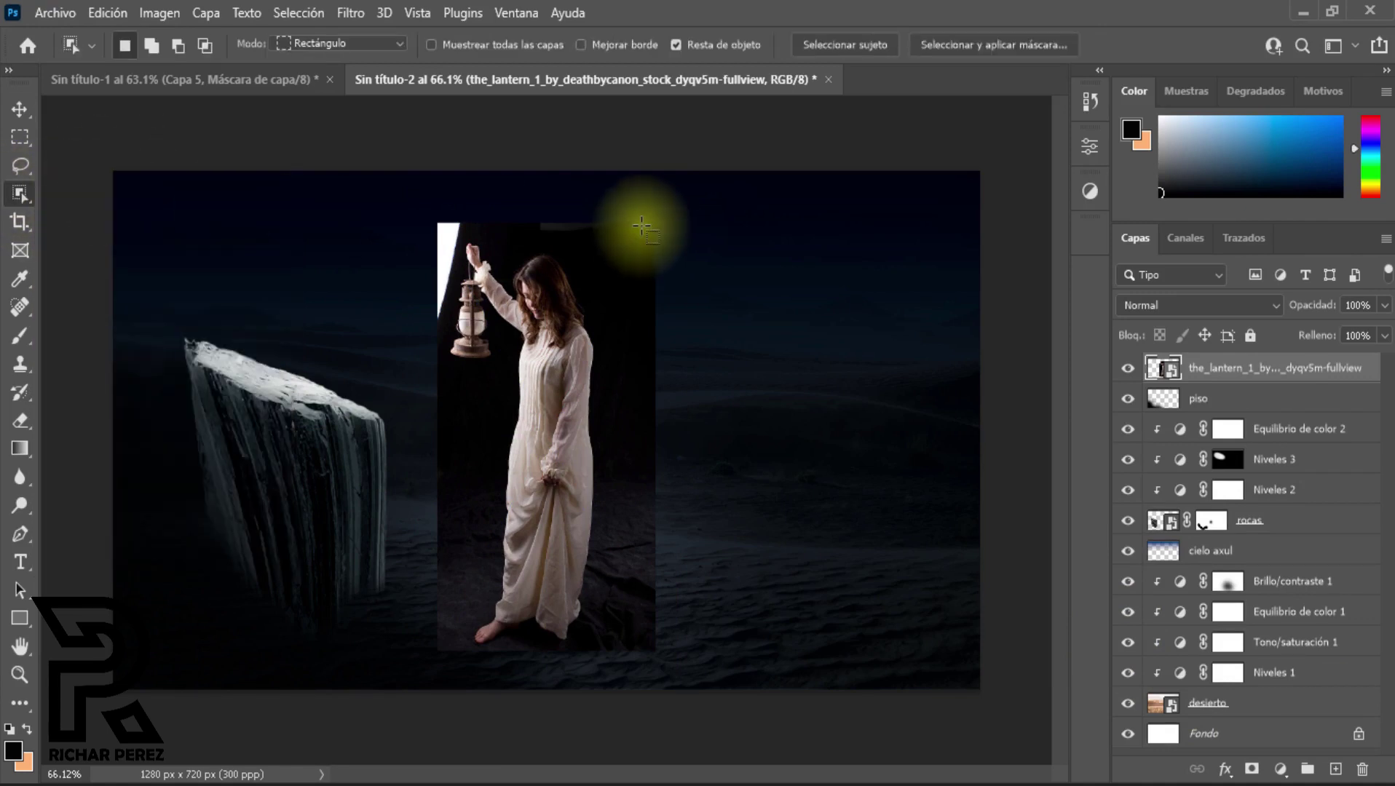
click(872, 49)
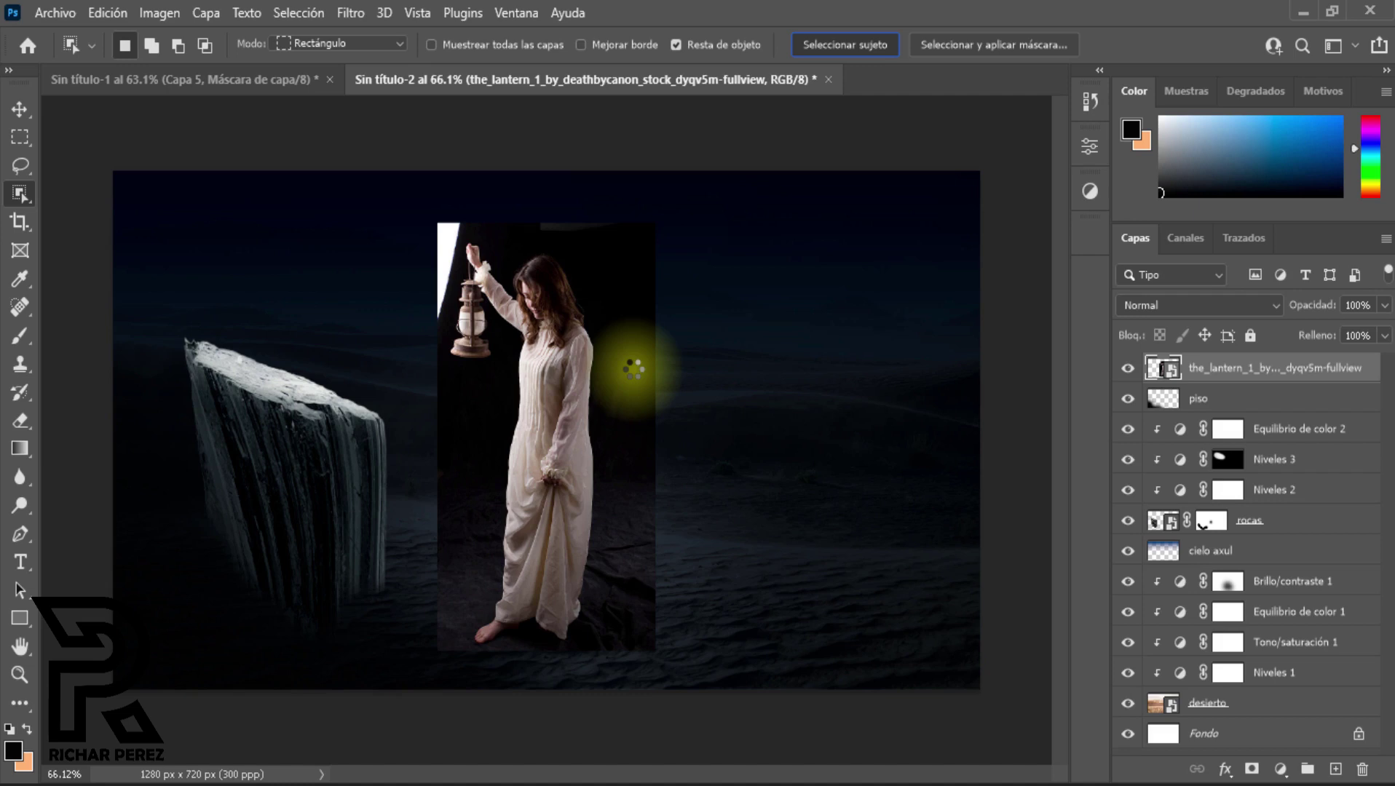
scroll(571, 415, up, 2)
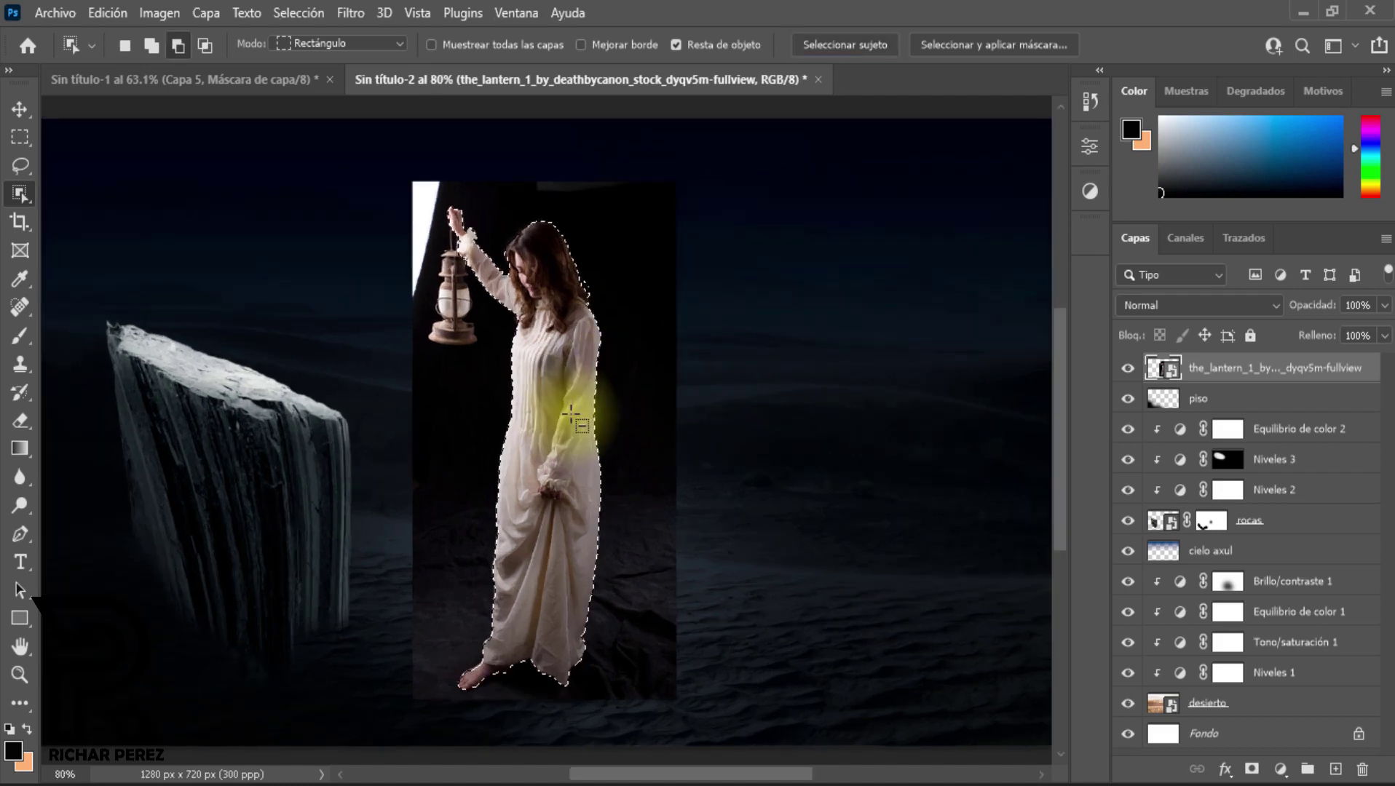
scroll(575, 416, up, 1)
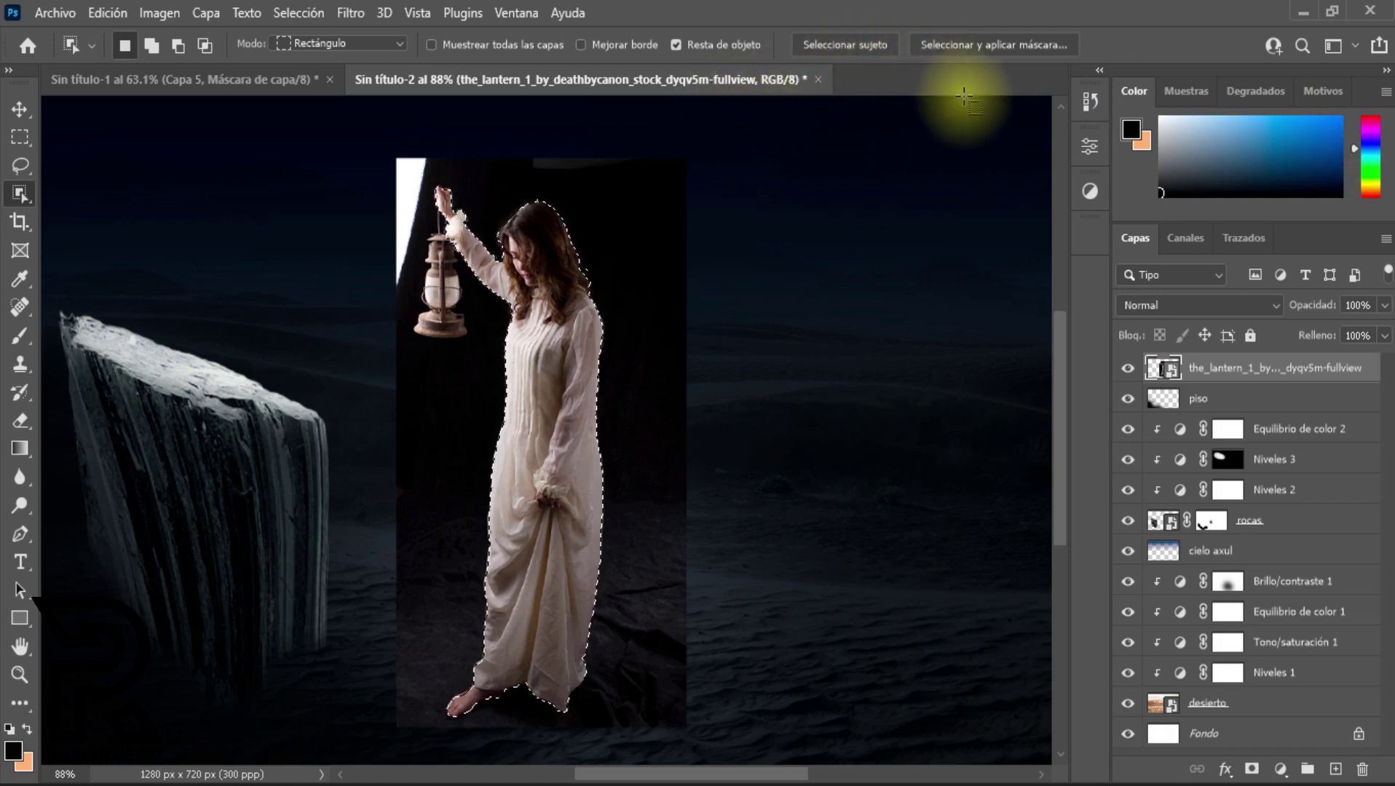
Step: Open Select and Mask with the red overlay preview and zoom in on the lantern
click(998, 45)
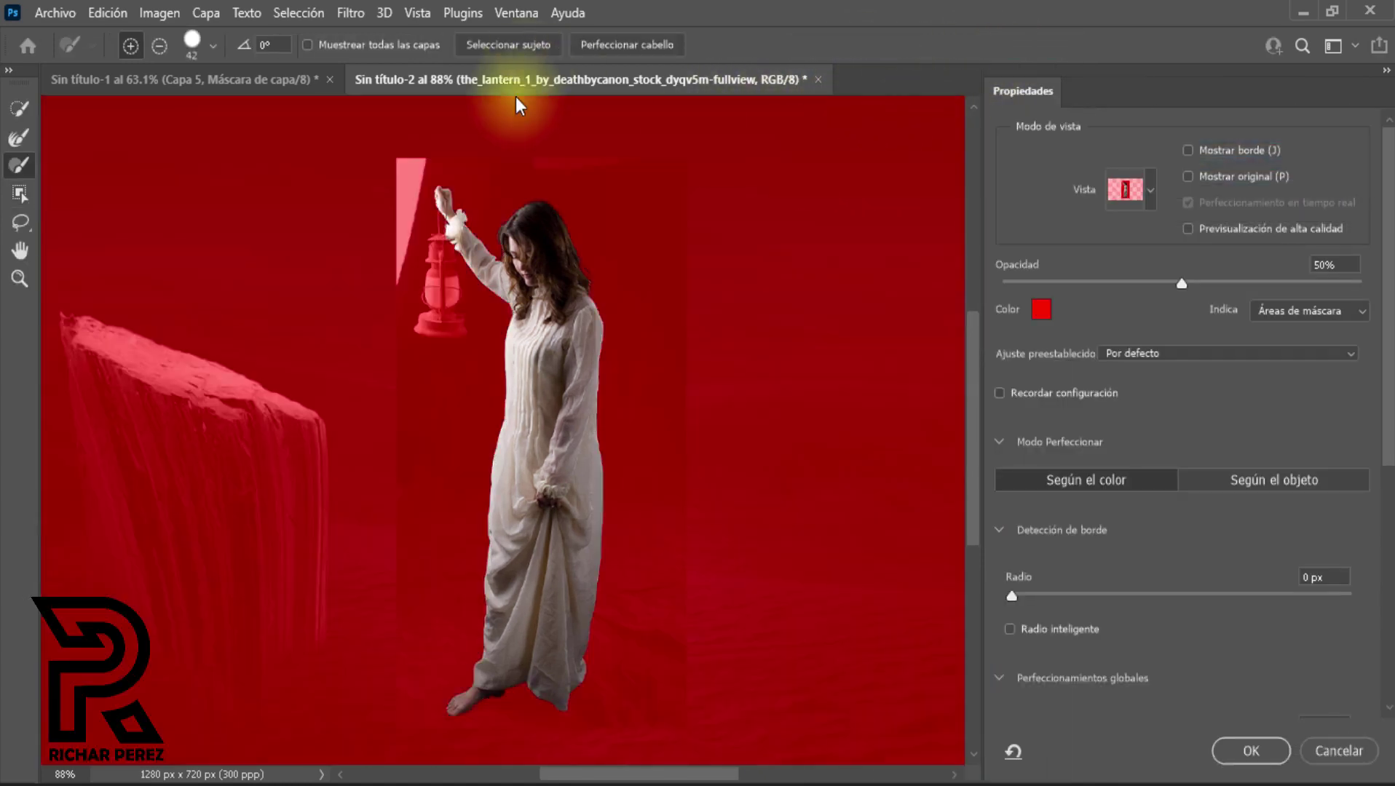
click(1140, 189)
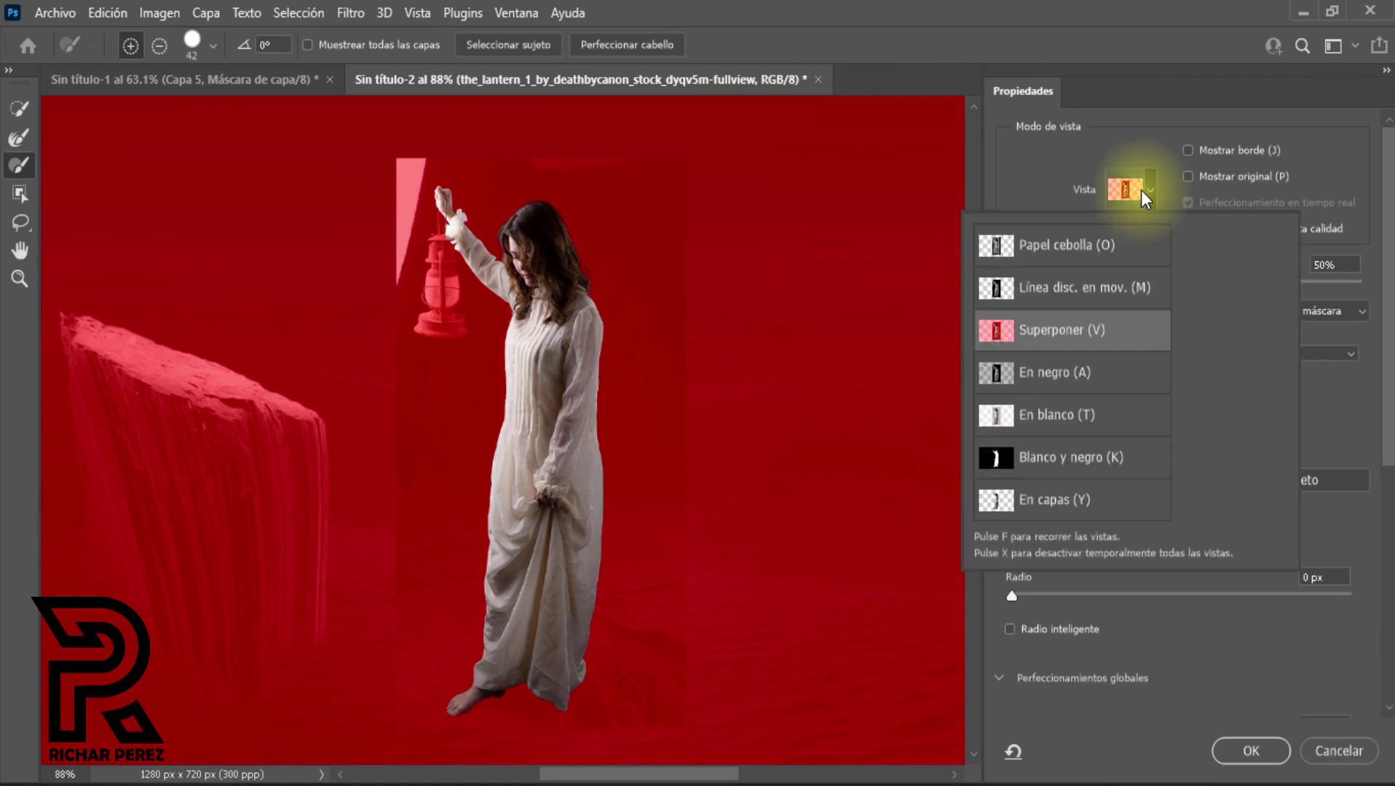
click(1017, 176)
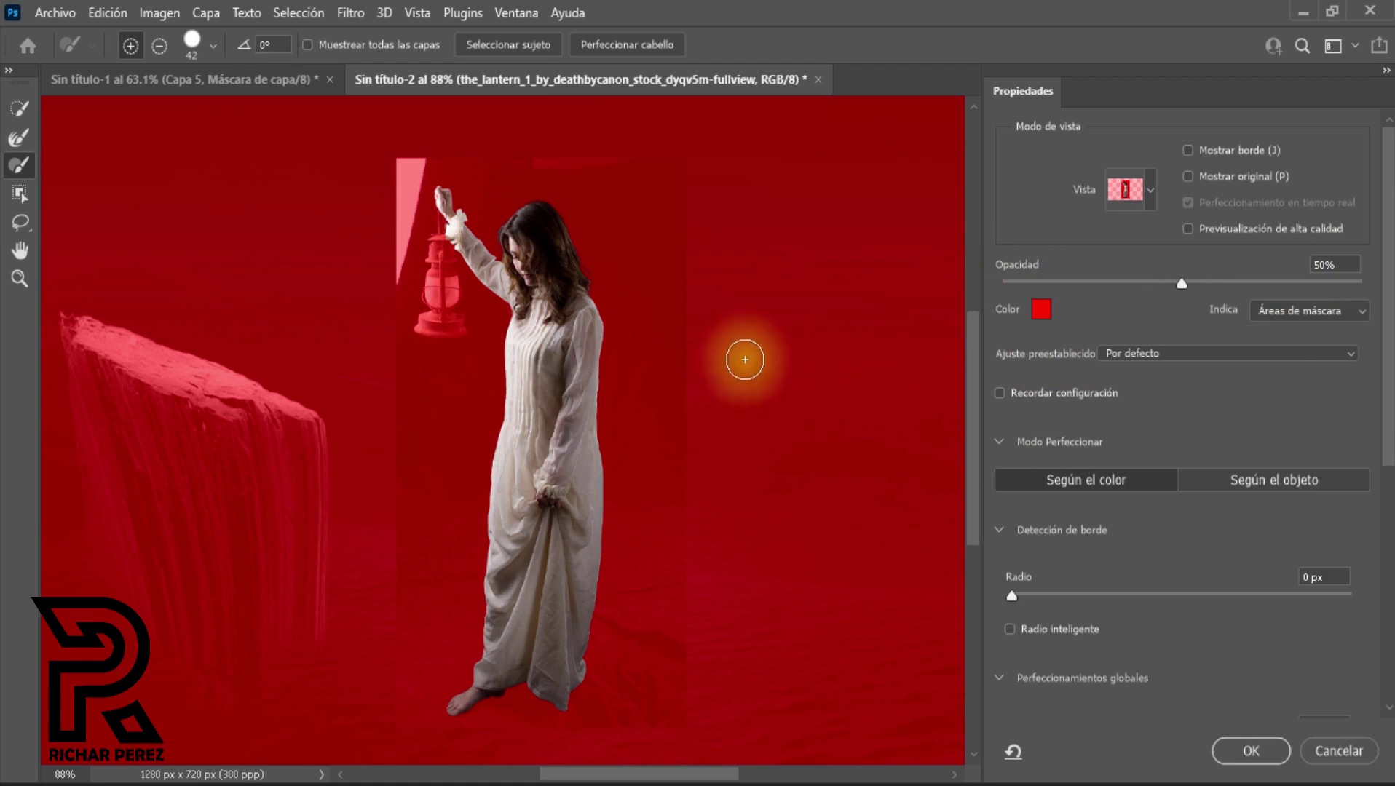
scroll(483, 249, up, 5)
scroll(467, 233, up, 2)
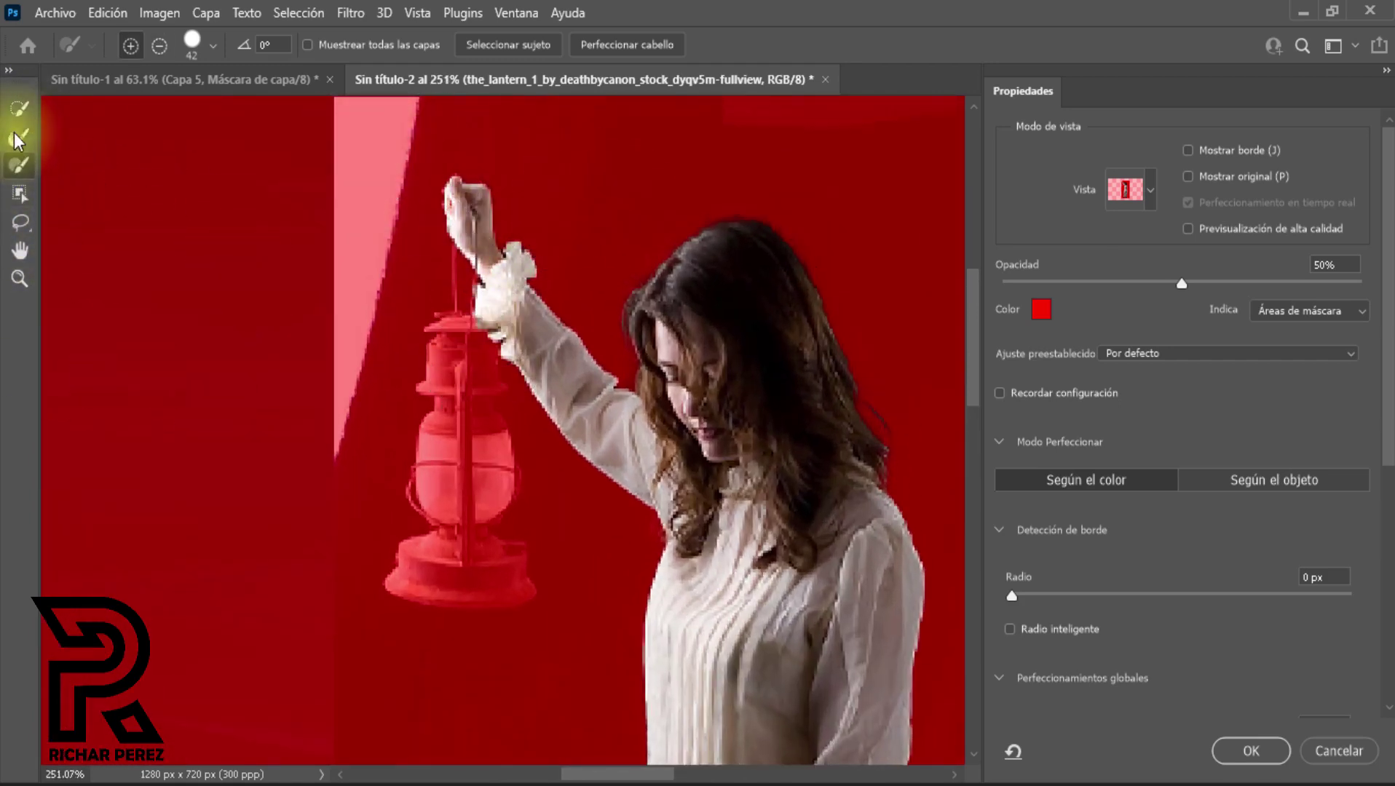
Step: Brush the lantern glass back in, then refine the hand-to-handle edge with an 8 px brush
click(13, 175)
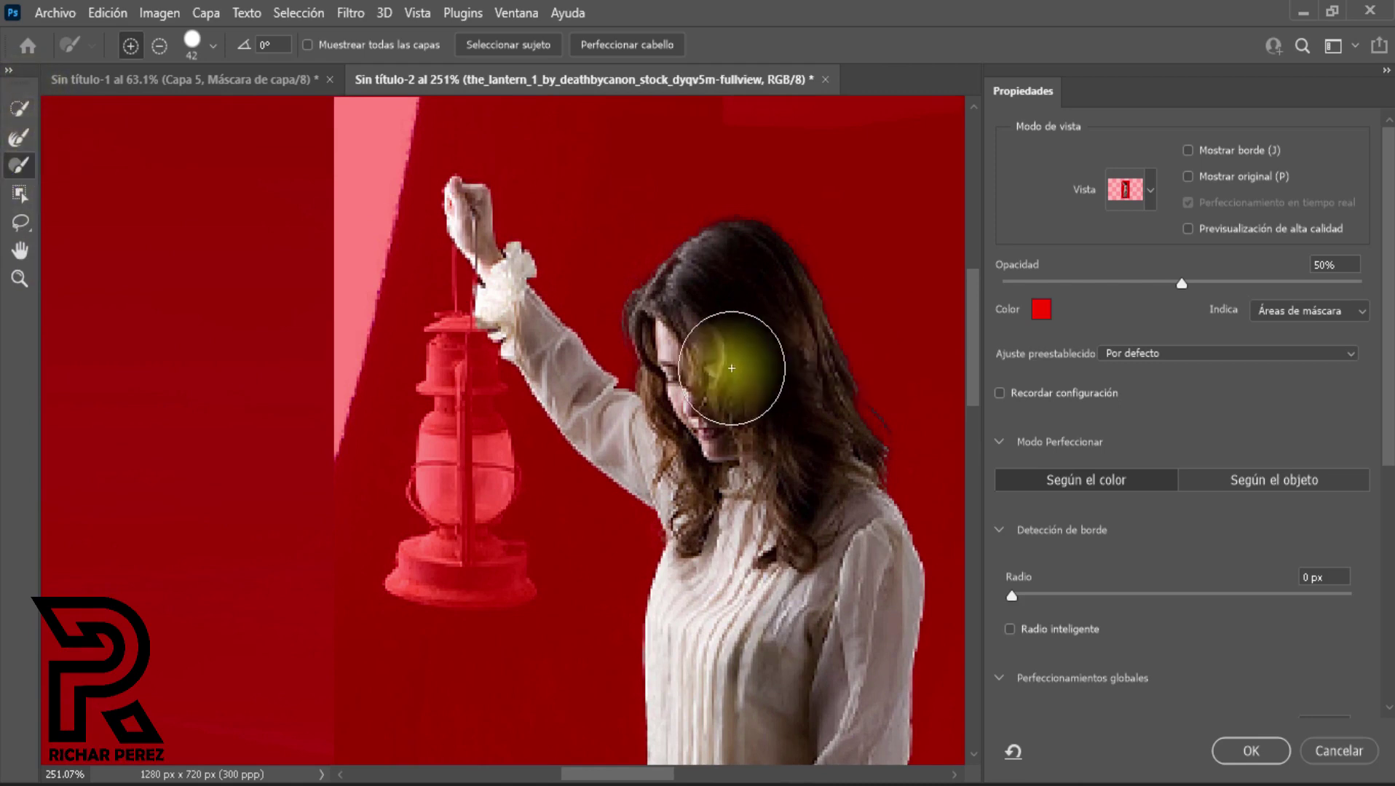
drag(717, 367, 779, 395)
mouse_move(458, 425)
mouse_down()
mouse_move(469, 453)
mouse_move(466, 382)
mouse_up()
scroll(466, 383, up, 4)
alt+right_click(447, 331)
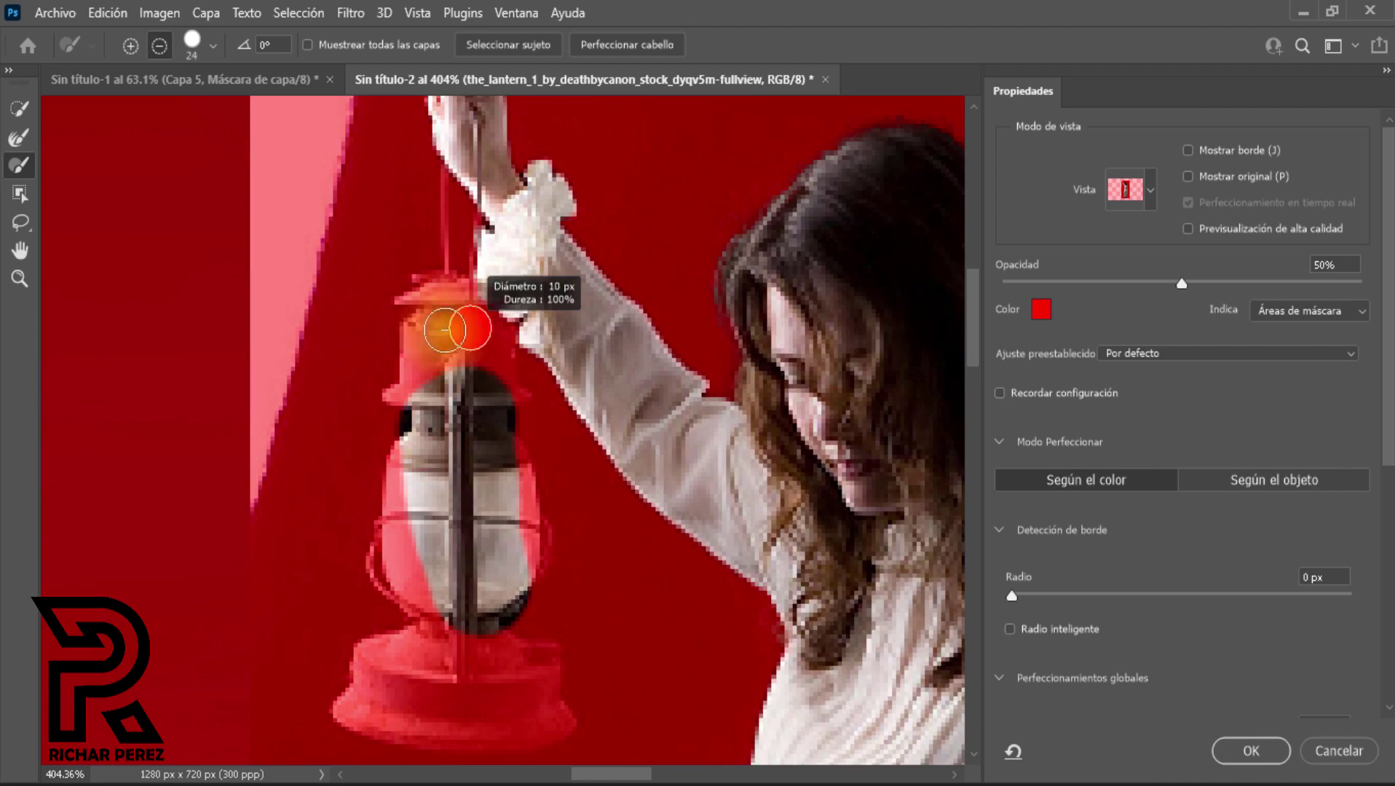
scroll(480, 222, up, 3)
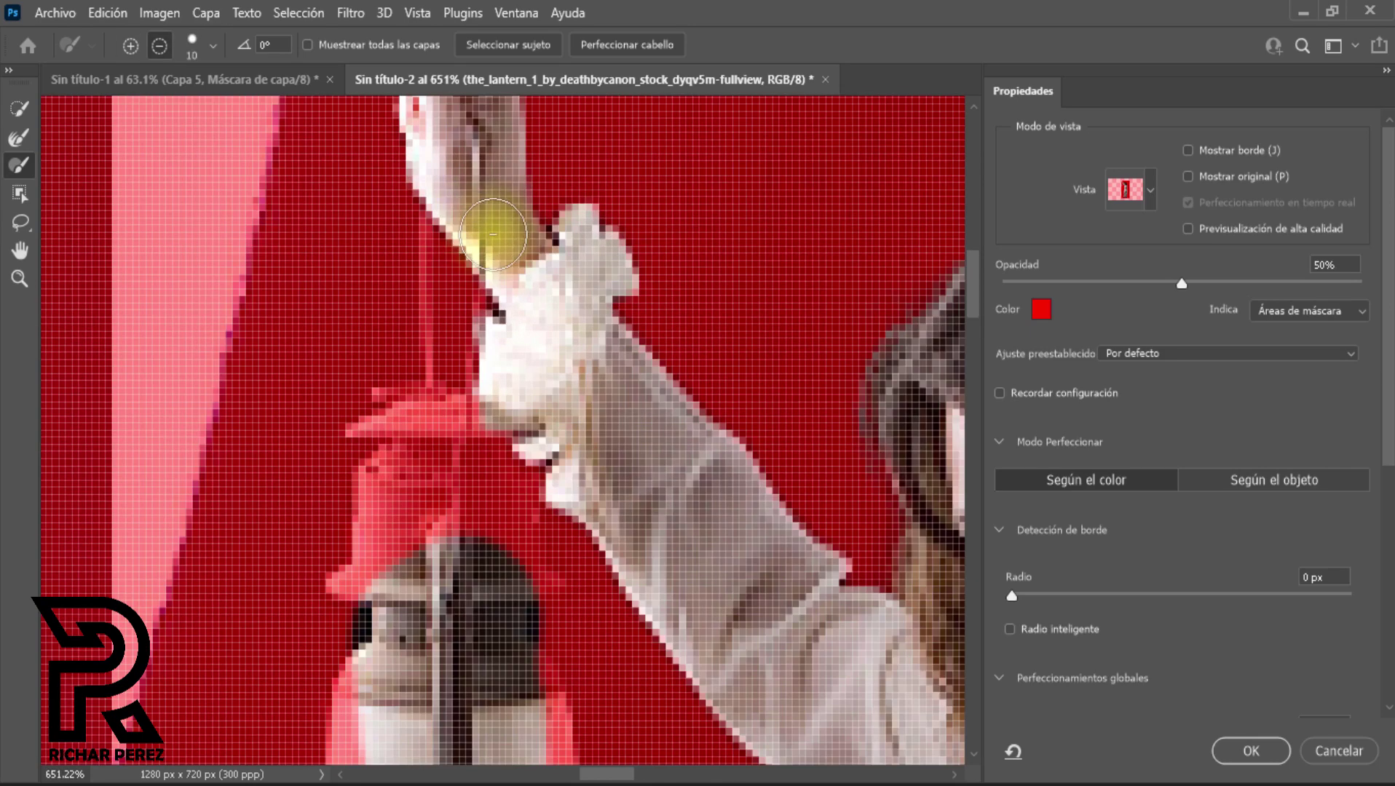
alt+right_click(493, 233)
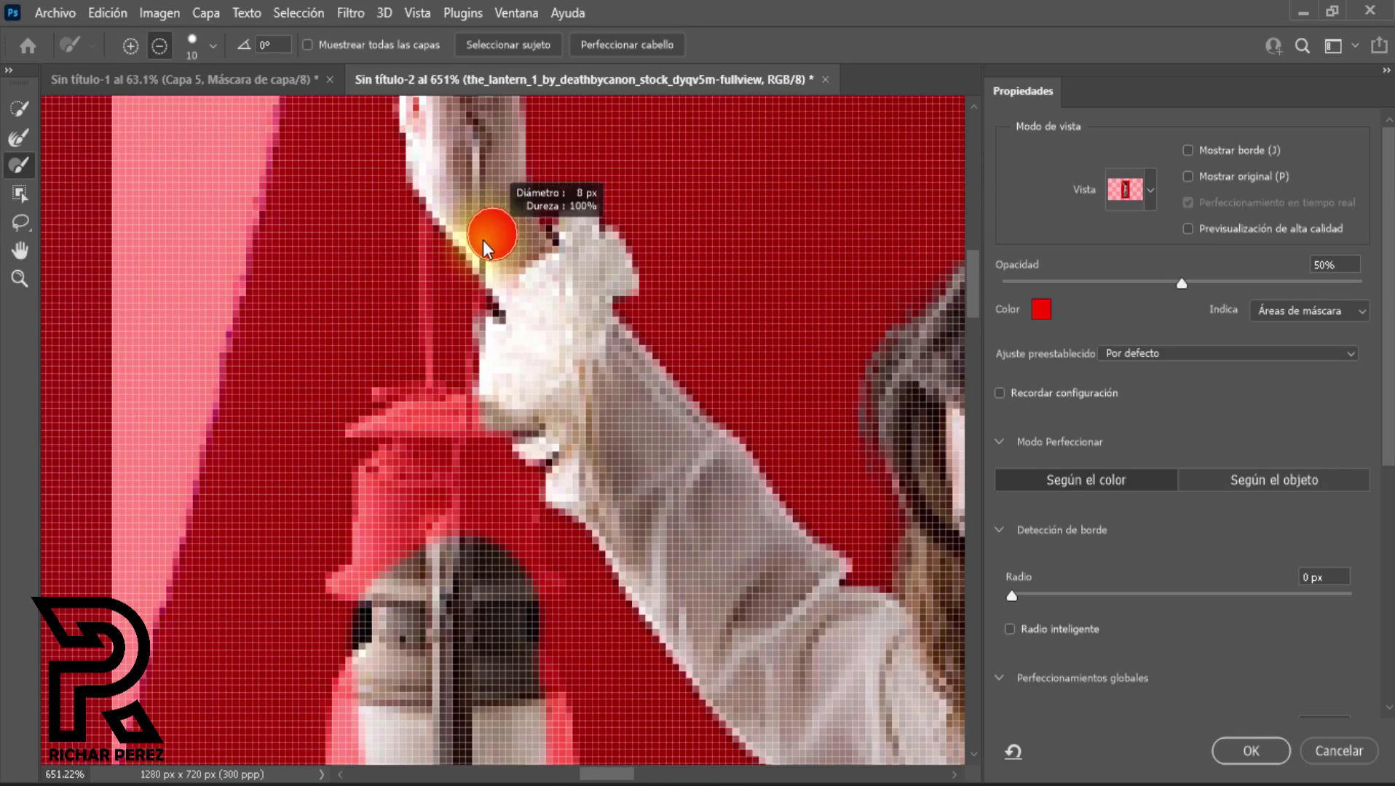
key(alt)
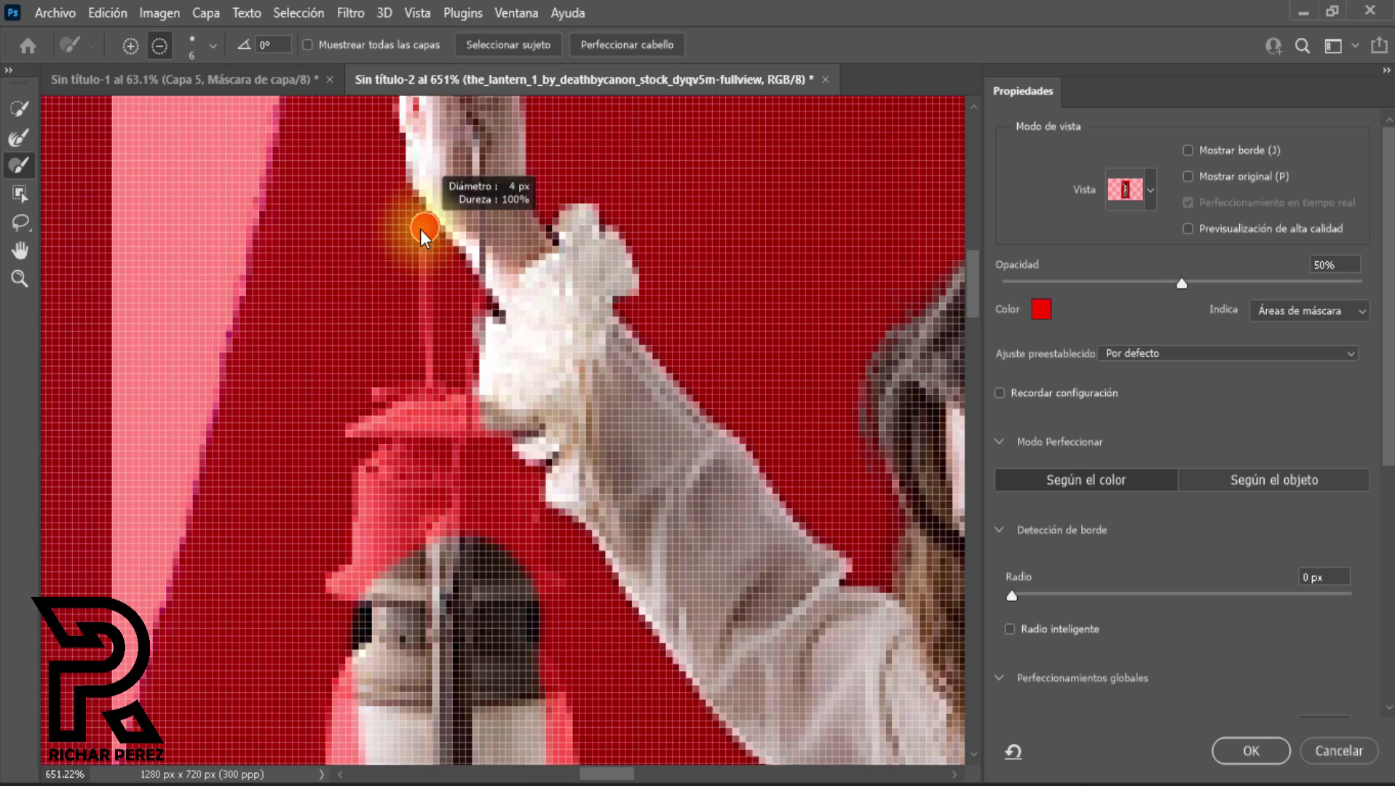
mouse_move(445, 214)
mouse_down()
mouse_move(374, 224)
mouse_move(424, 223)
mouse_move(441, 378)
mouse_up()
Step: Refine the edges around the wrist, lantern handle, cap and body
scroll(433, 389, down, 3)
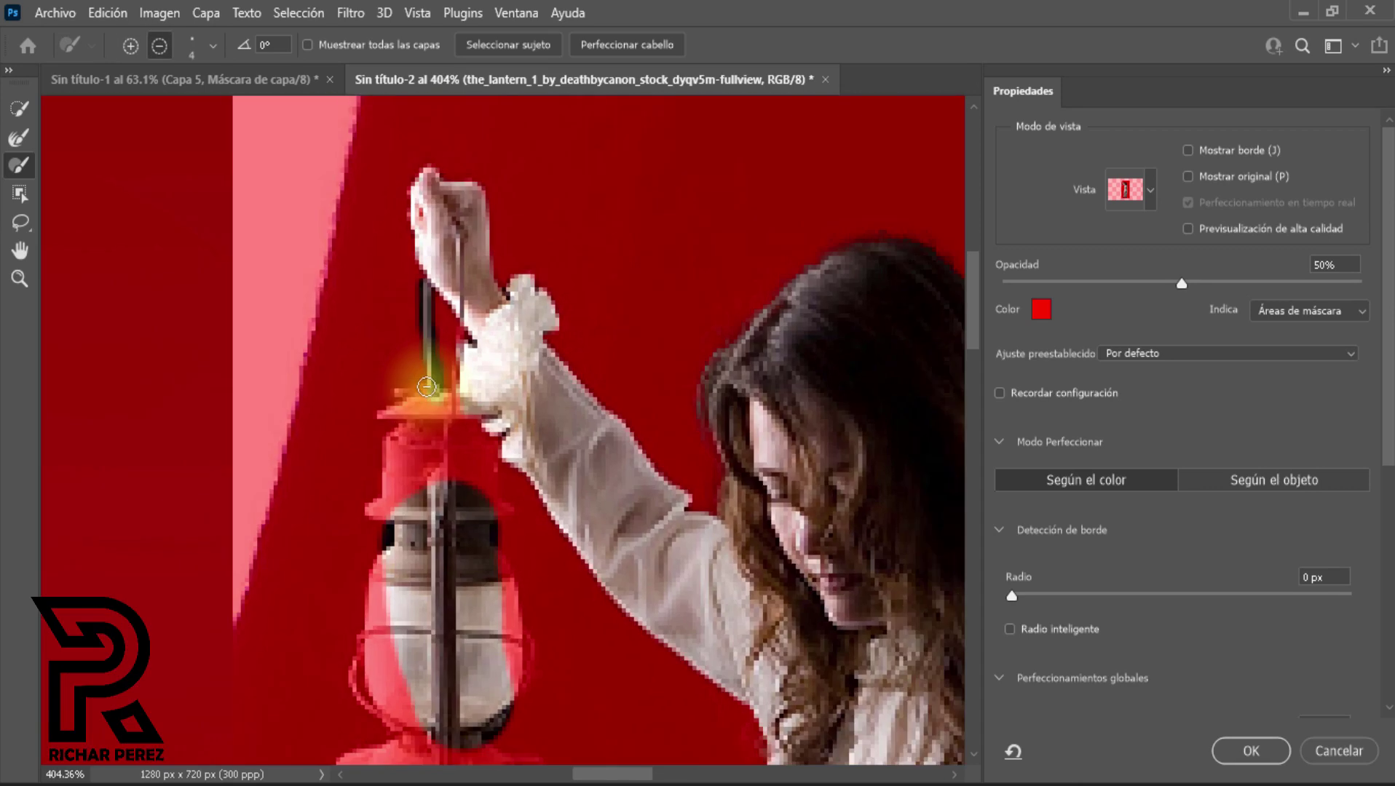
drag(426, 394, 475, 341)
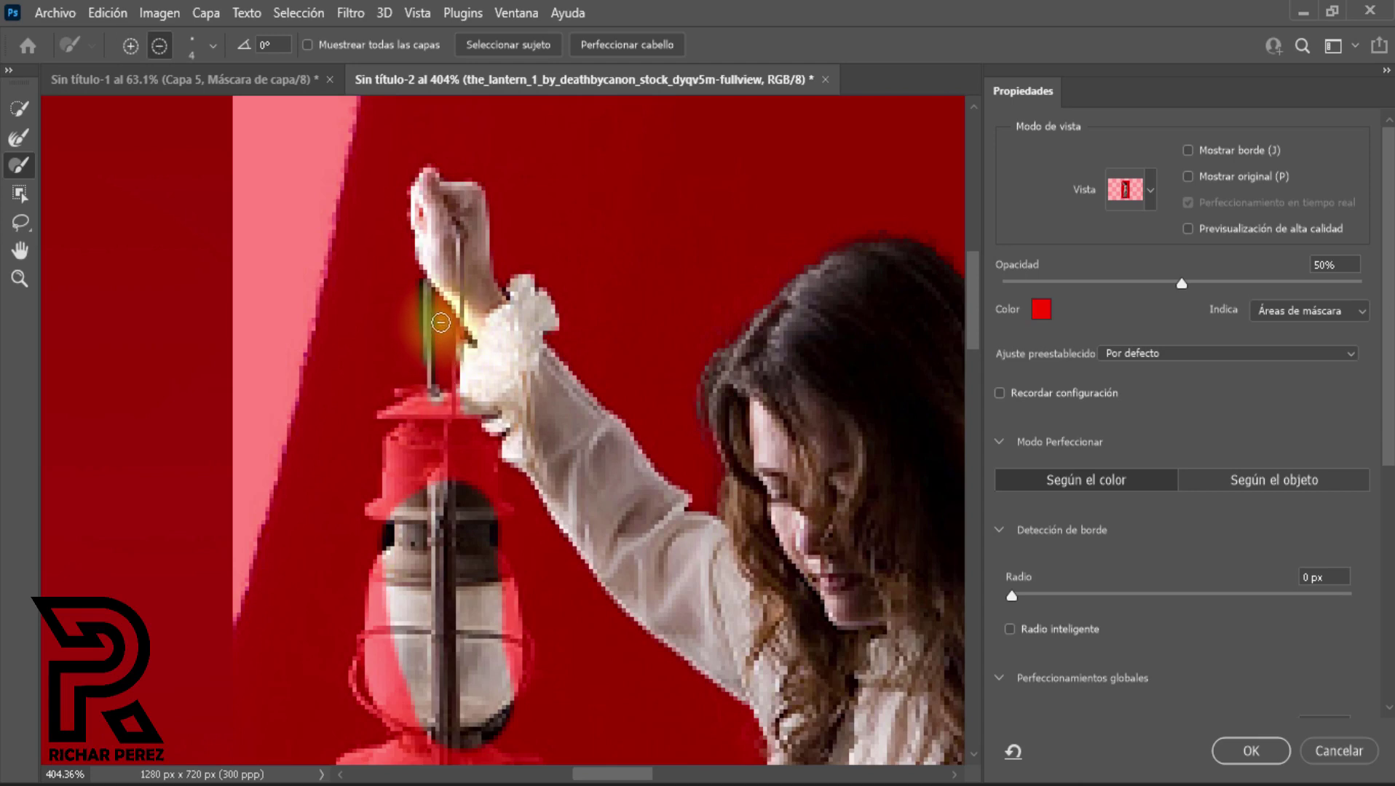
mouse_move(440, 322)
mouse_down()
mouse_move(386, 286)
mouse_move(407, 280)
mouse_move(393, 330)
mouse_move(439, 488)
mouse_move(460, 317)
mouse_up()
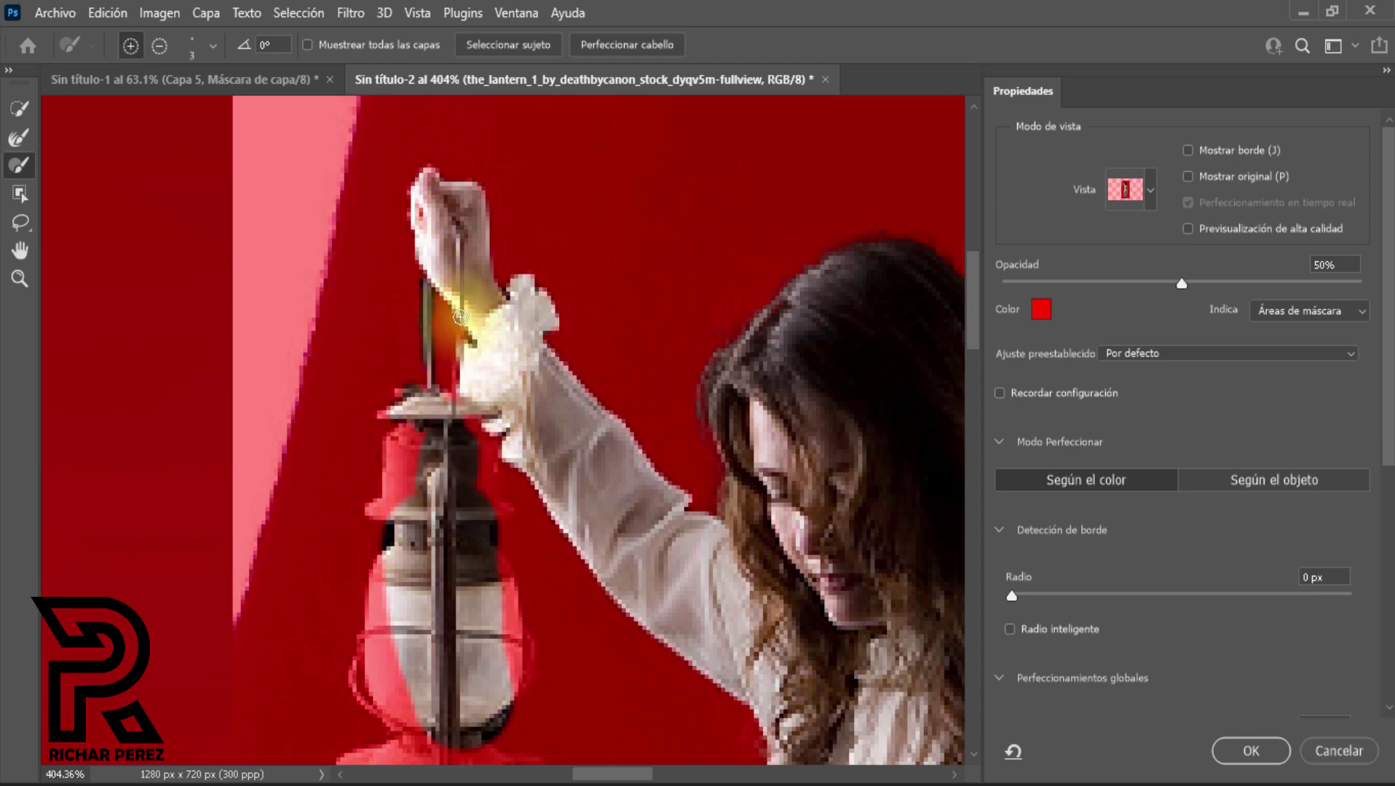
key(bracketright)
key(bracketright)
key(bracketright)
key(bracketright)
key(bracketright)
key(bracketright)
drag(414, 489, 424, 483)
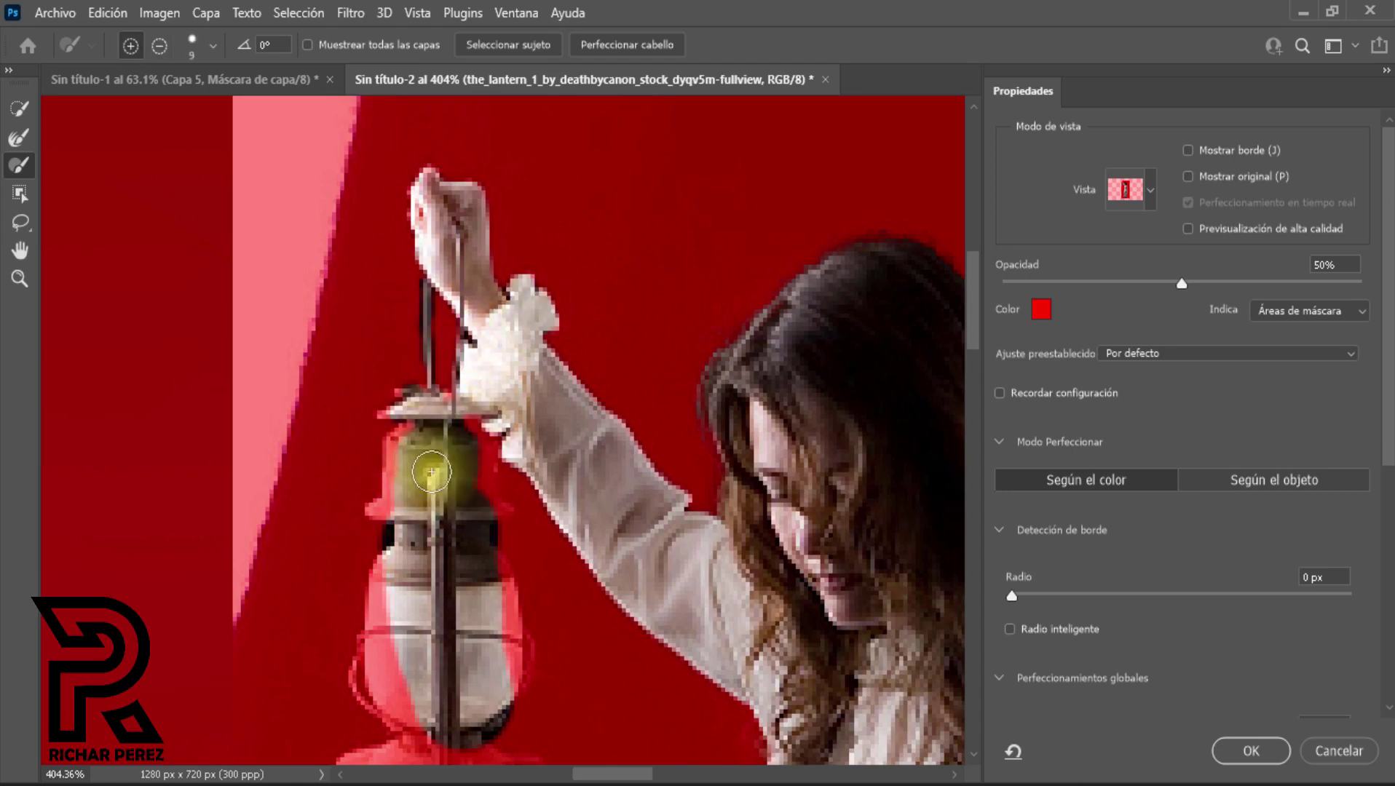
mouse_move(431, 472)
mouse_down()
mouse_move(444, 430)
mouse_move(422, 317)
mouse_up()
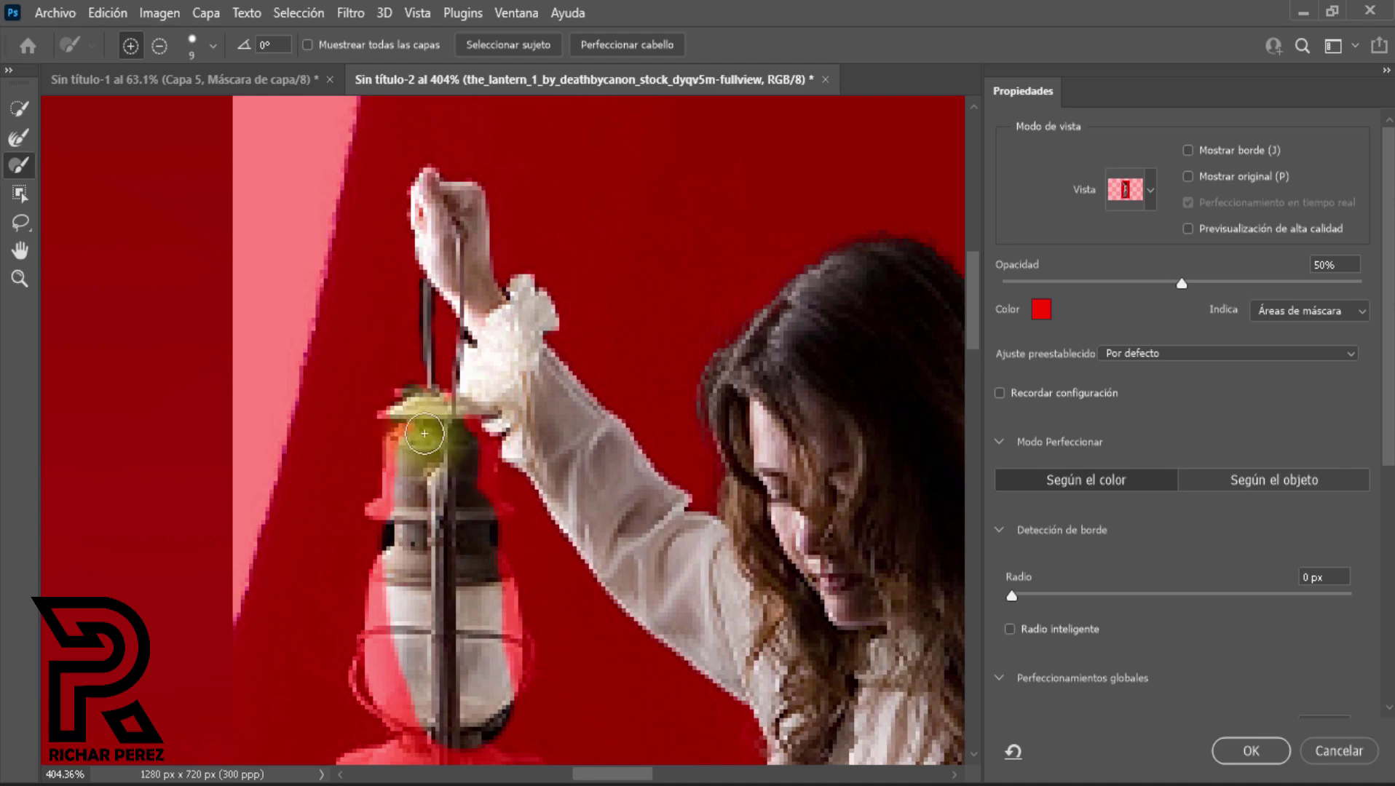
key(bracketleft)
key(bracketleft)
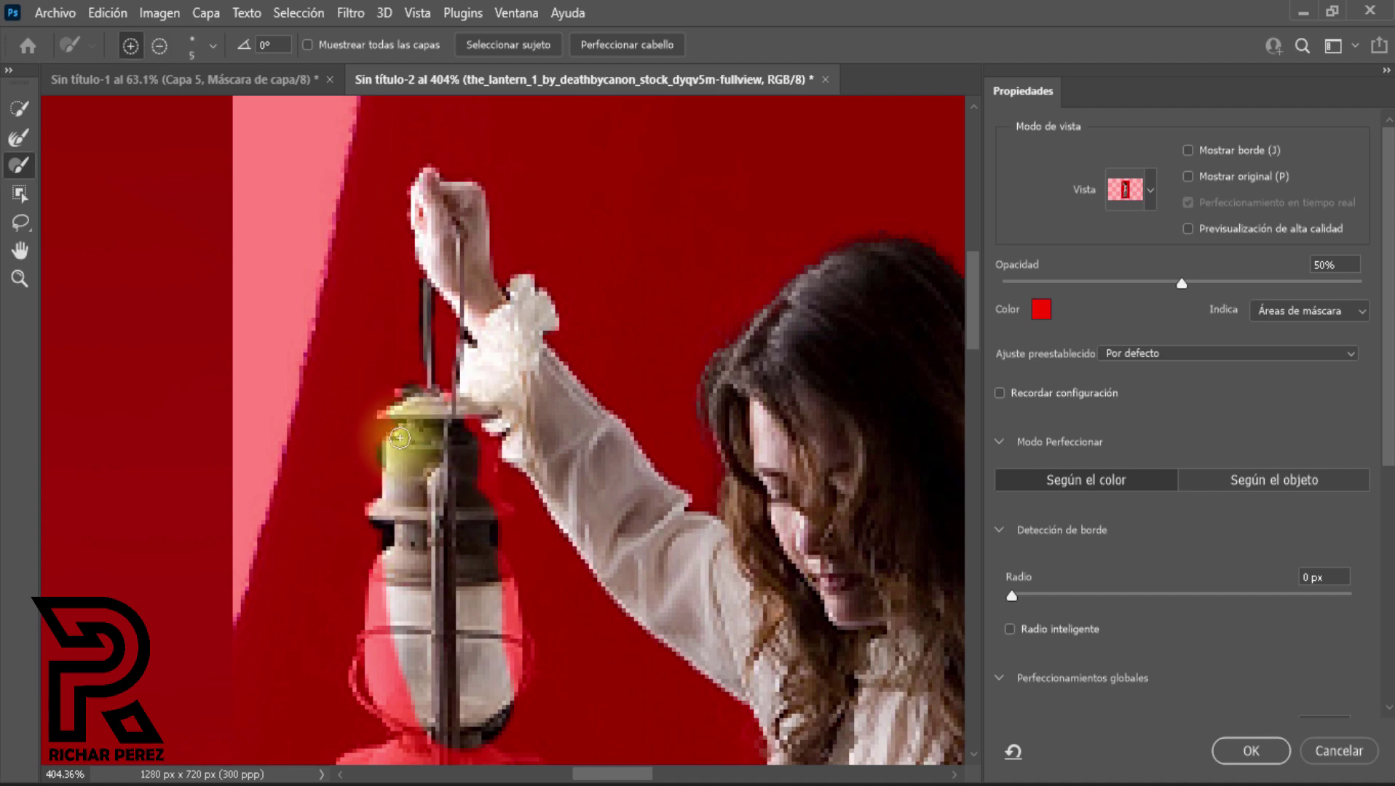
Step: Refine the edges along the lantern's base with smaller and larger brush sizes
scroll(393, 415, up, 5)
drag(539, 351, 535, 379)
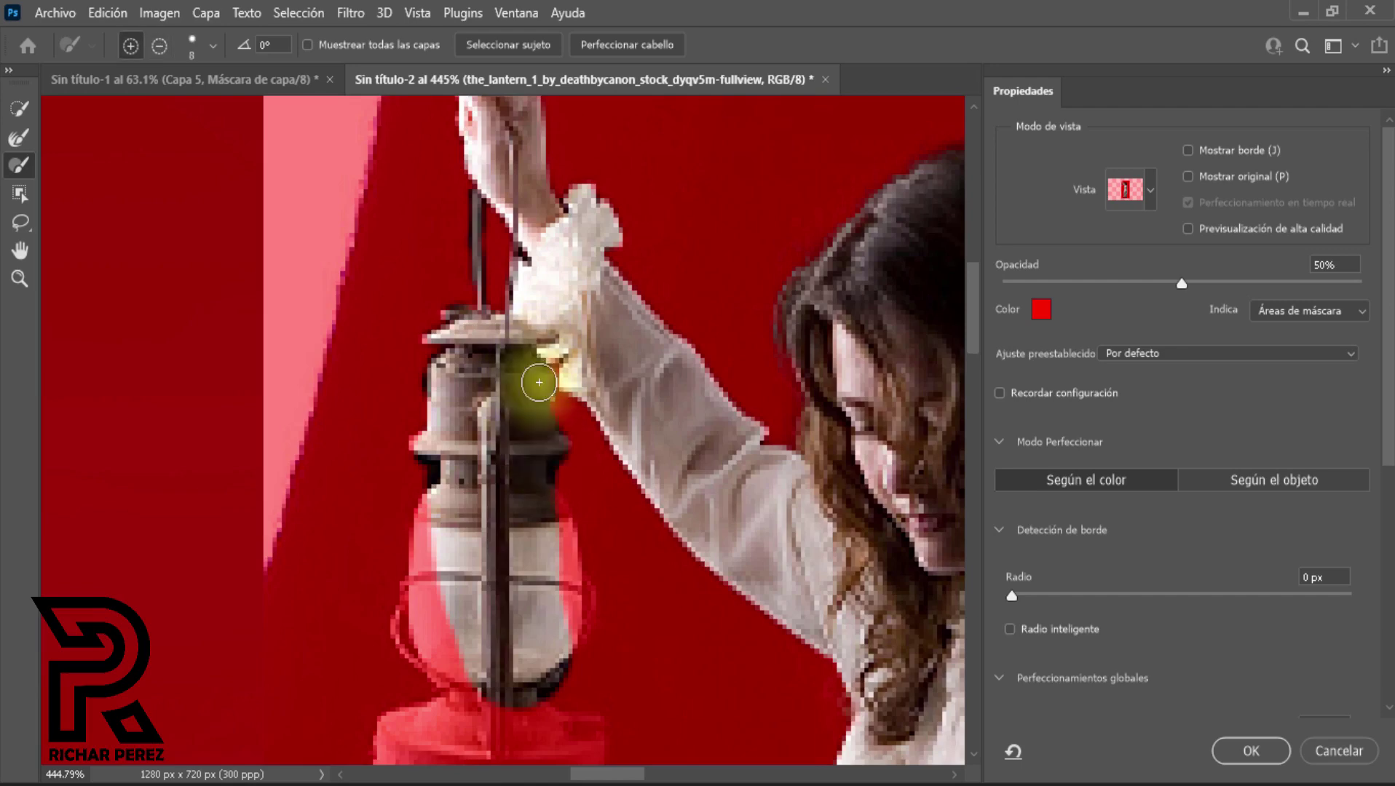
key(bracketright)
scroll(452, 467, down, 2)
mouse_move(451, 466)
mouse_down()
mouse_move(454, 566)
mouse_move(554, 647)
mouse_up()
scroll(509, 611, down, 2)
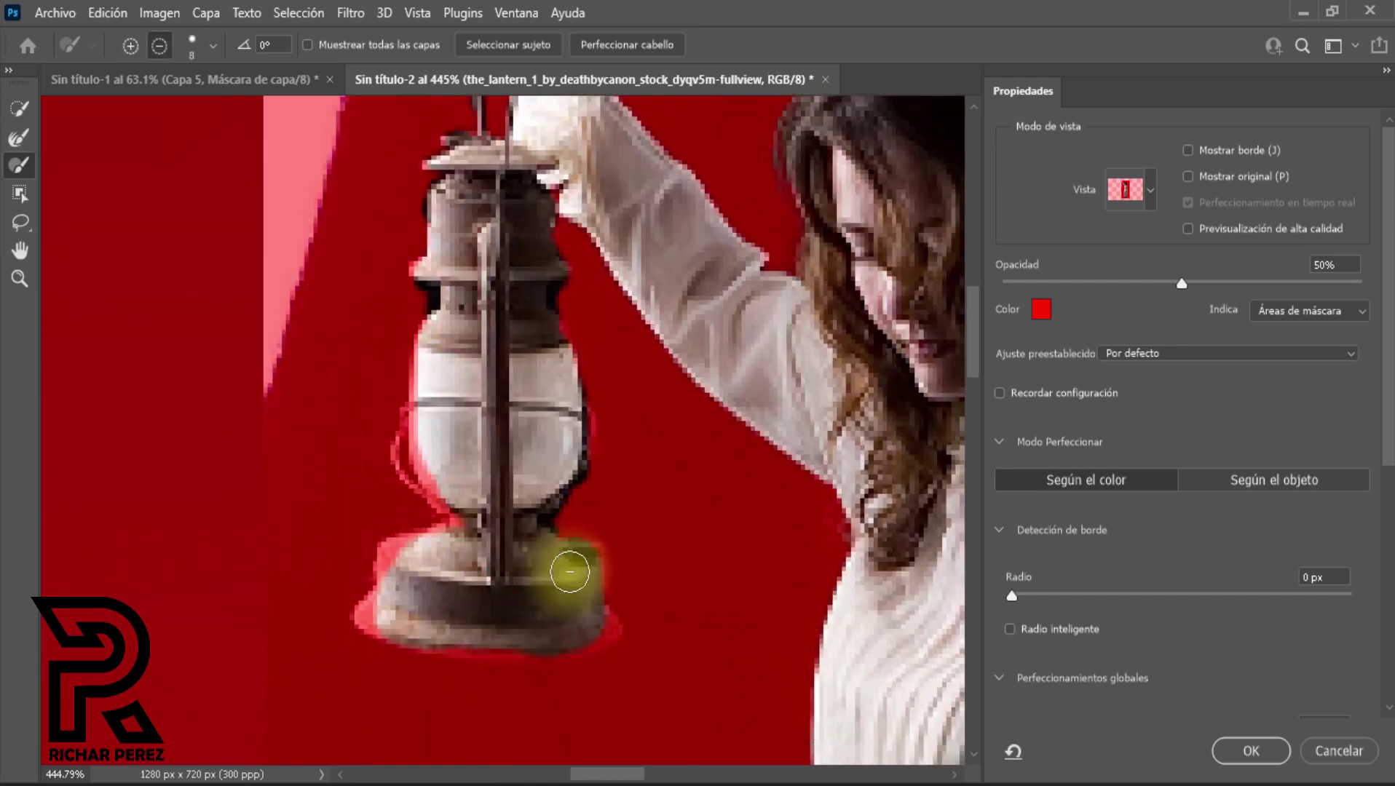
scroll(570, 570, up, 2)
key(bracketleft)
key(bracketleft)
key(bracketleft)
key(bracketleft)
key(bracketleft)
key(bracketleft)
mouse_move(322, 629)
mouse_down()
mouse_move(381, 551)
mouse_move(349, 541)
mouse_move(421, 523)
mouse_move(376, 420)
mouse_move(388, 454)
mouse_move(378, 408)
mouse_move(394, 264)
mouse_move(545, 233)
mouse_up()
scroll(373, 551, down, 2)
scroll(781, 478, down, 4)
scroll(781, 479, down, 5)
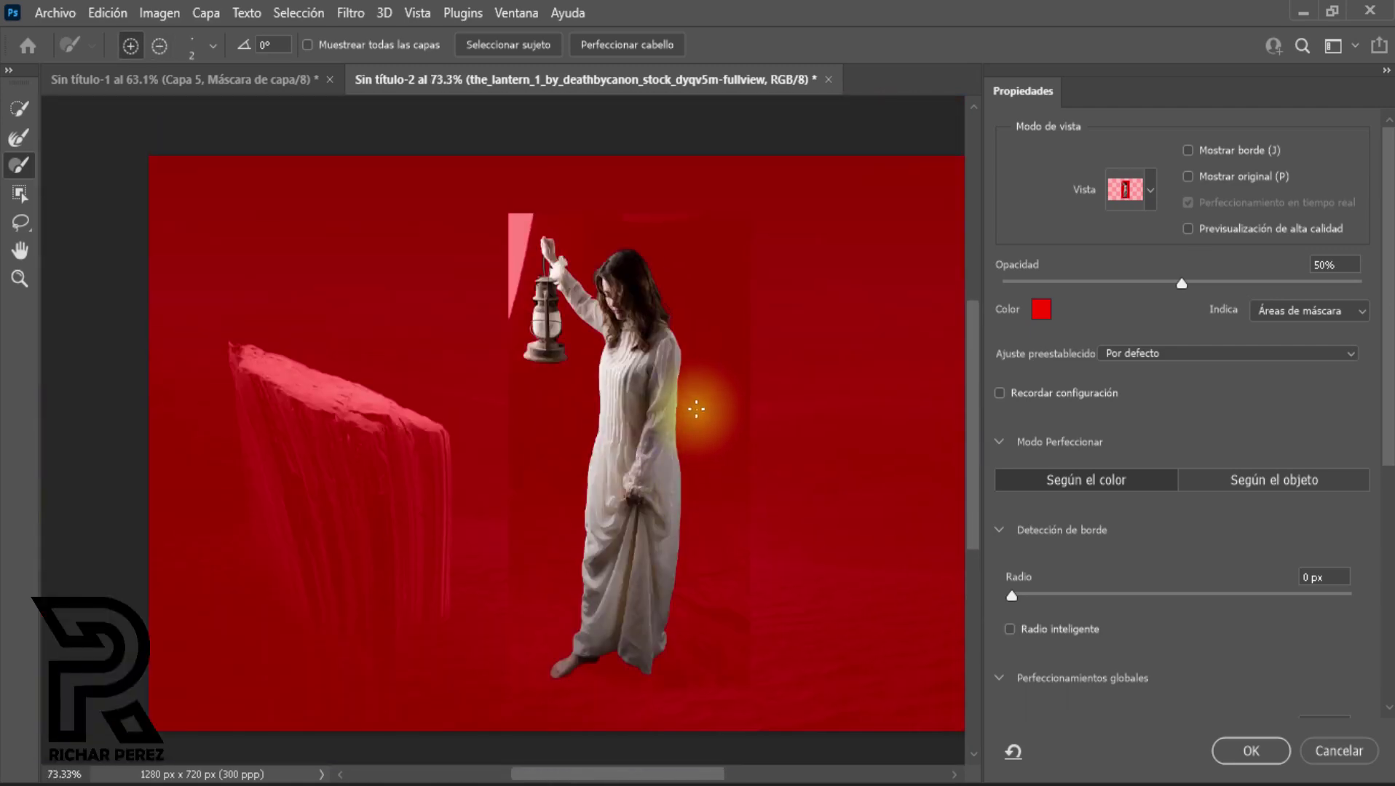
Step: Apply the refined selection as a layer mask and rename the layer mujer
click(1251, 750)
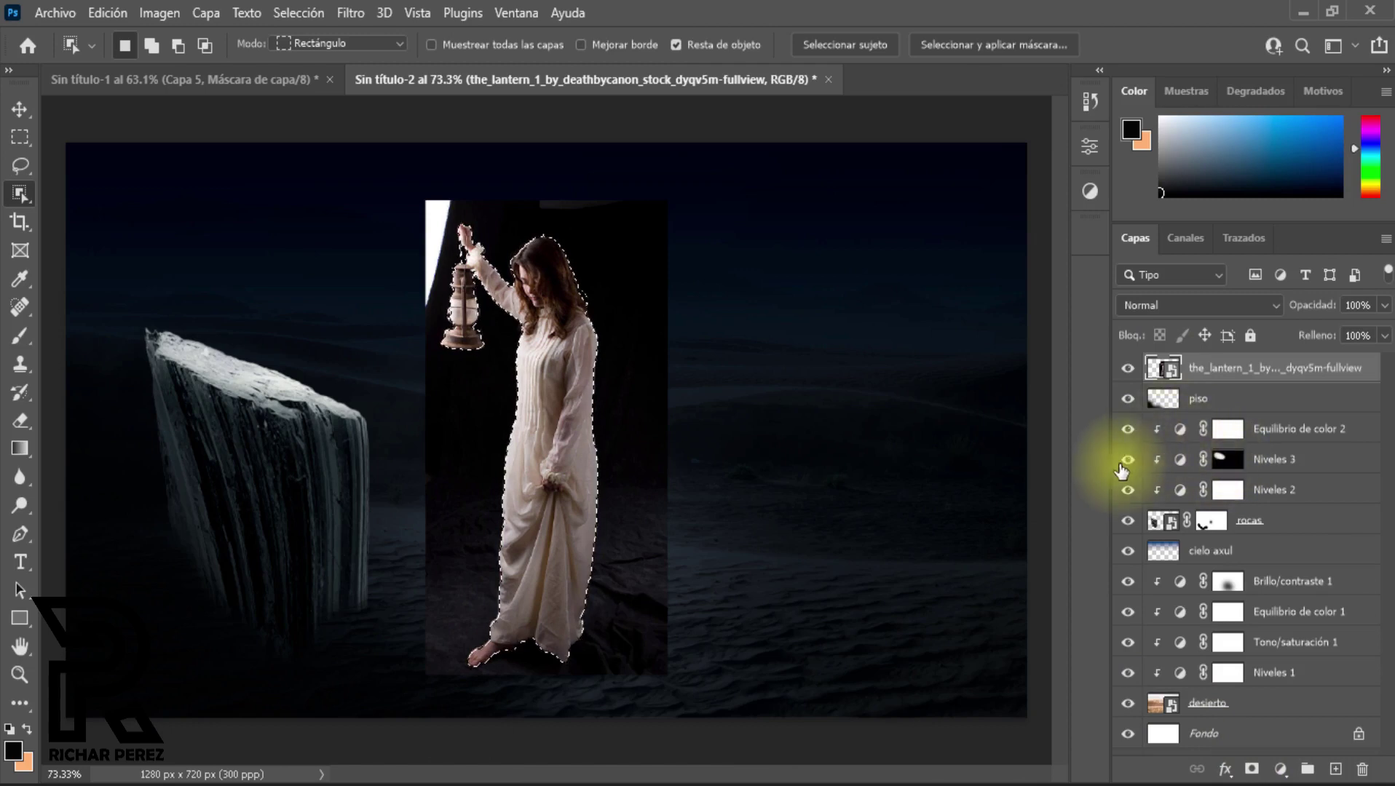
click(1251, 769)
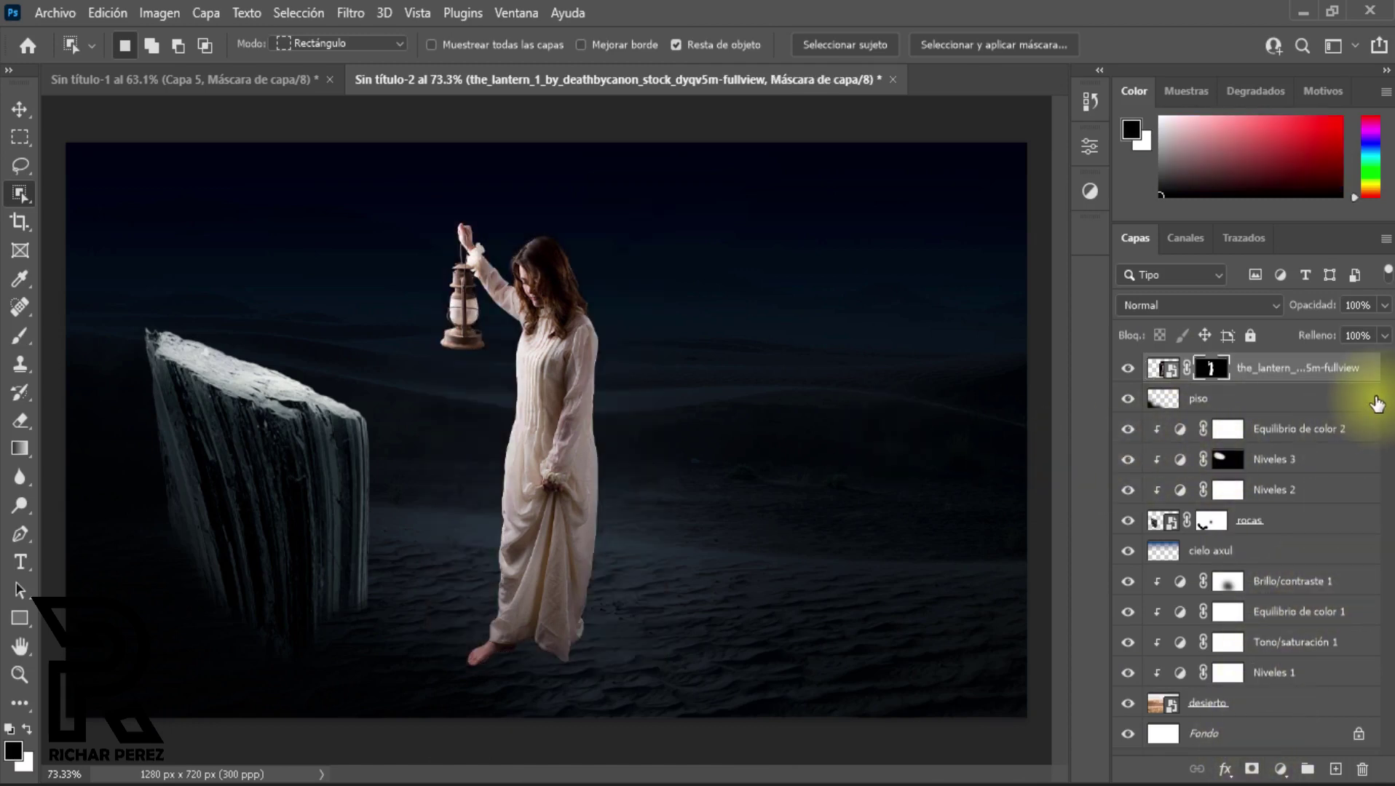
click(1266, 371)
double_click(1267, 368)
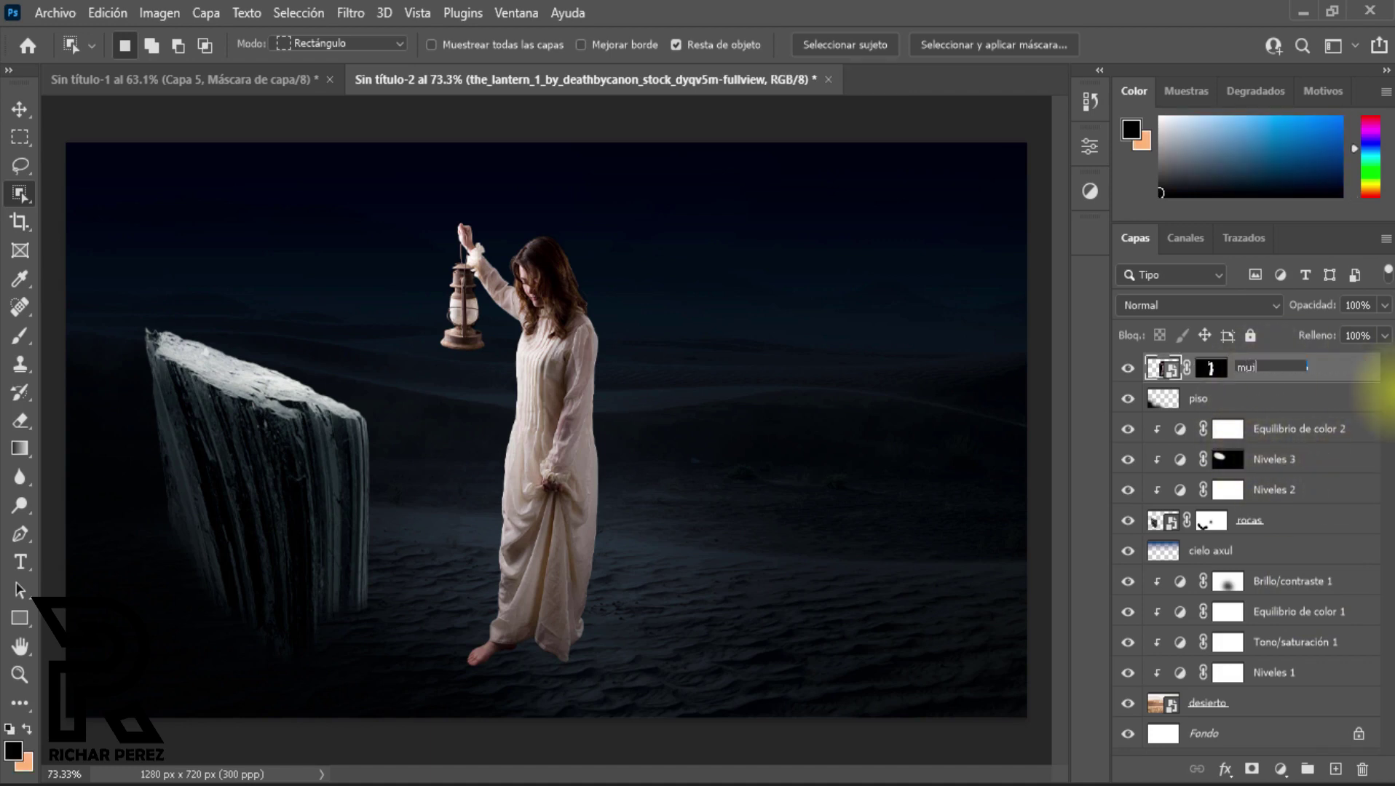
key(Return)
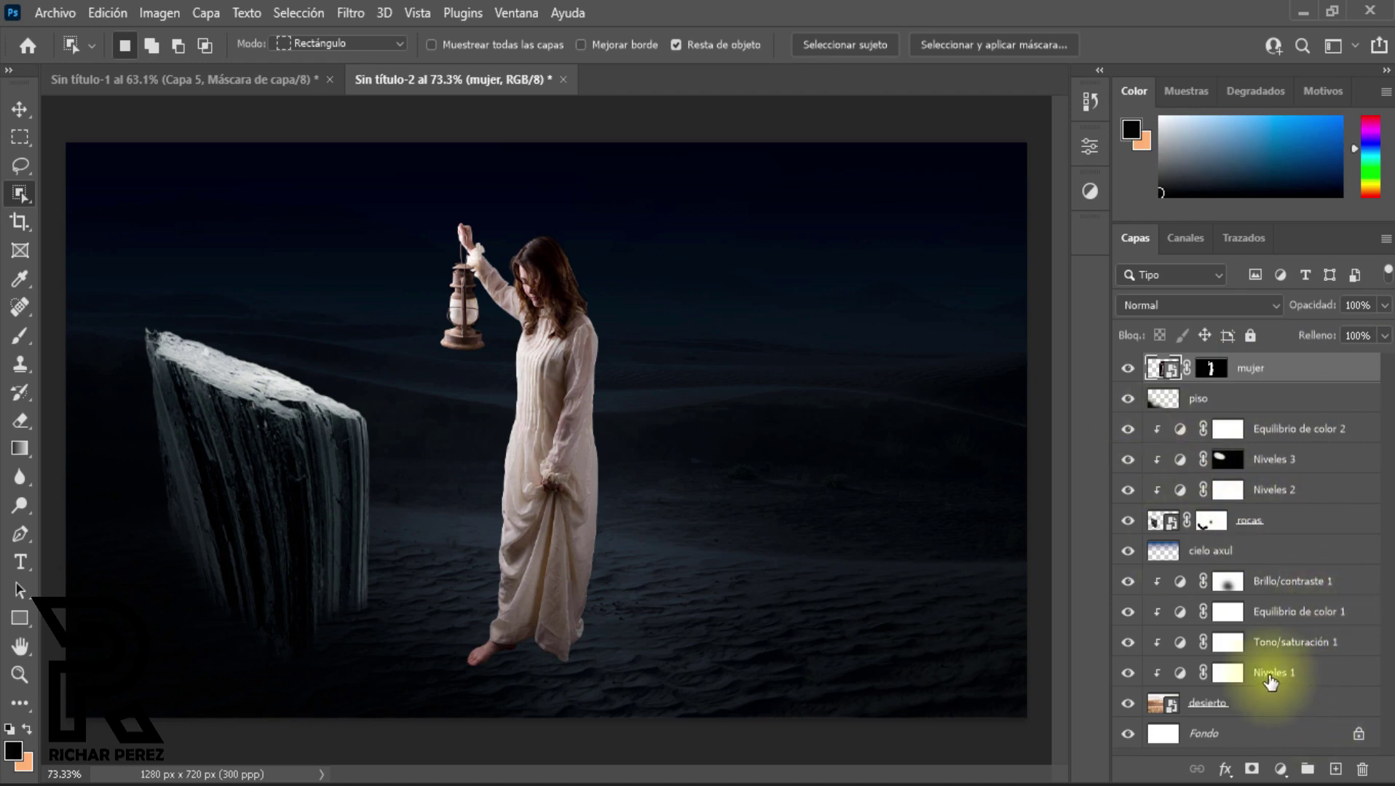
key(ctrl+t)
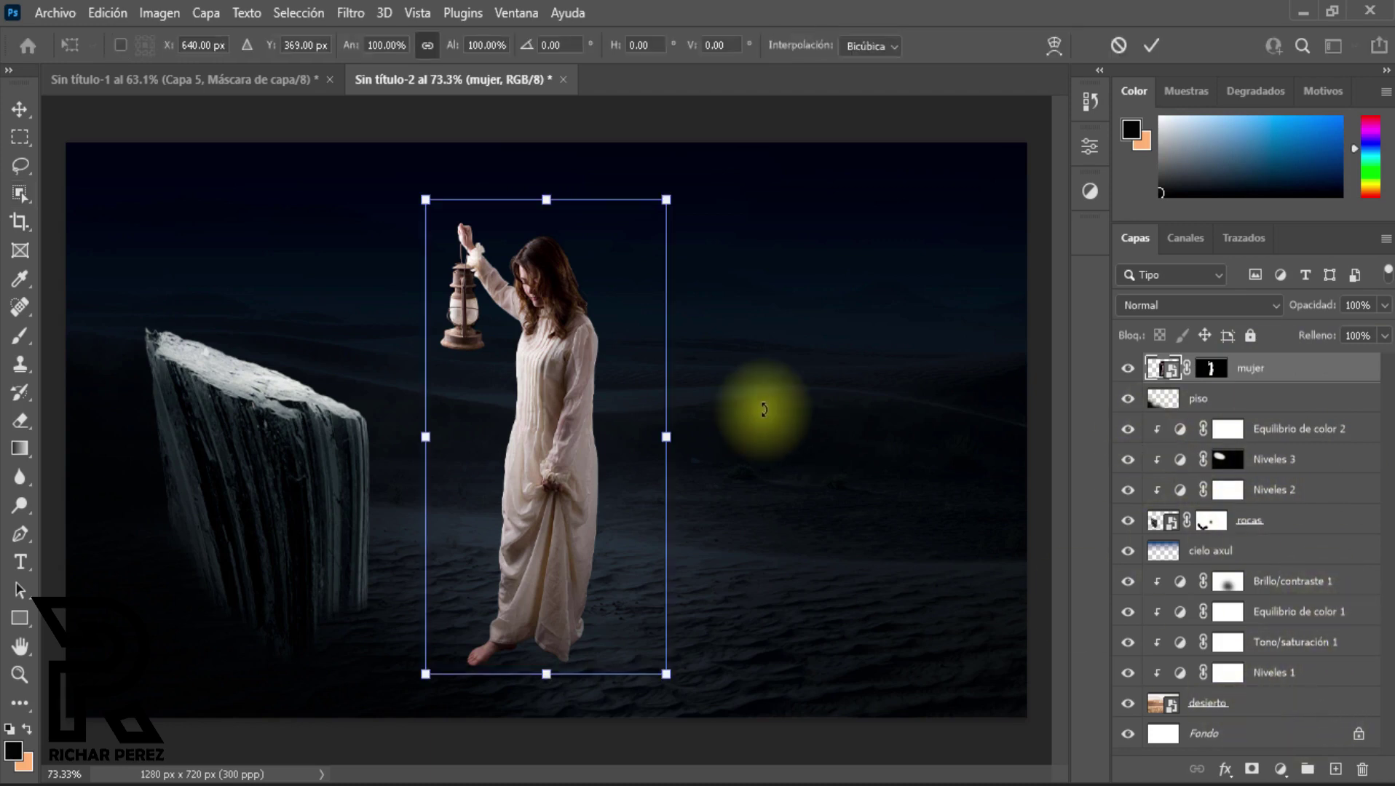
Step: Flip the woman horizontally, scale her to about 49%, and move her onto the rock ledge
right_click(627, 458)
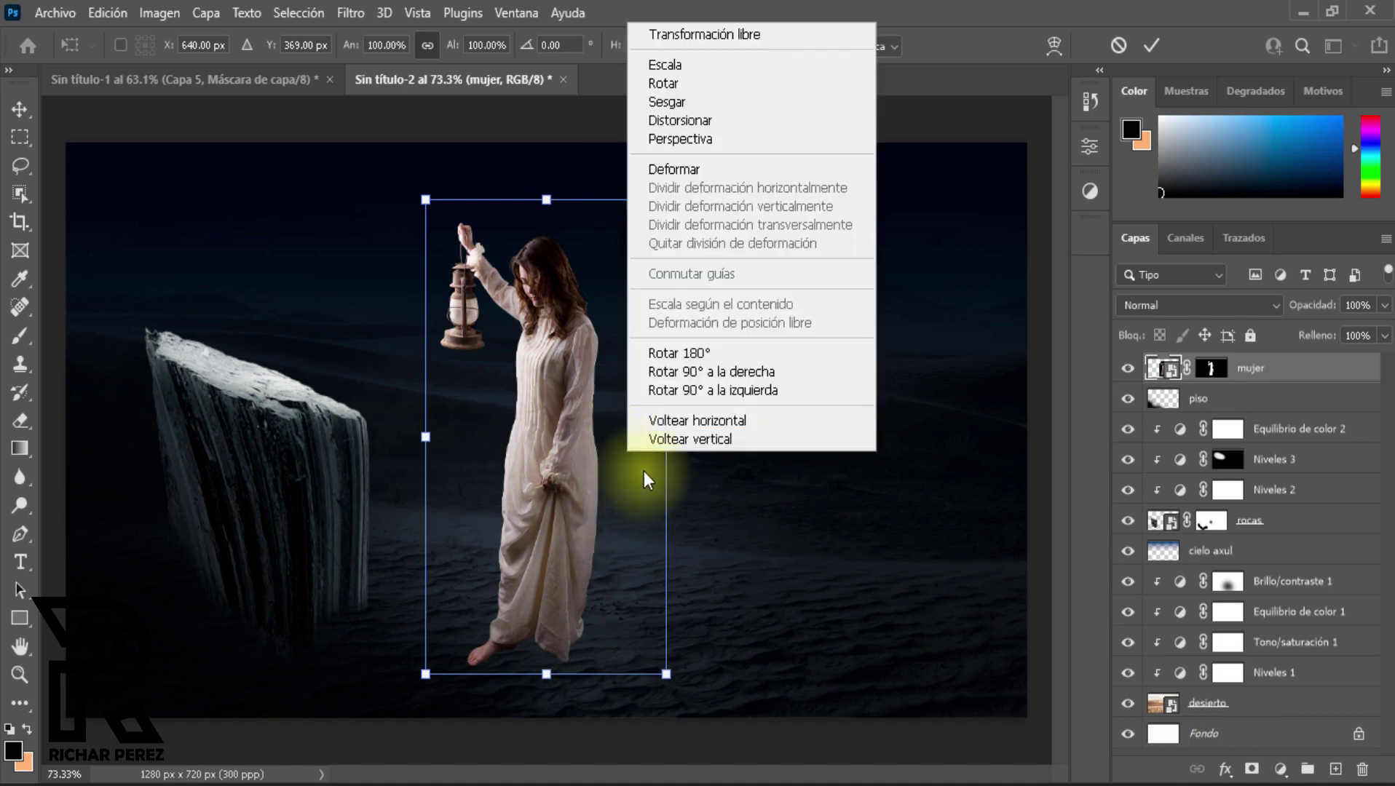
click(716, 425)
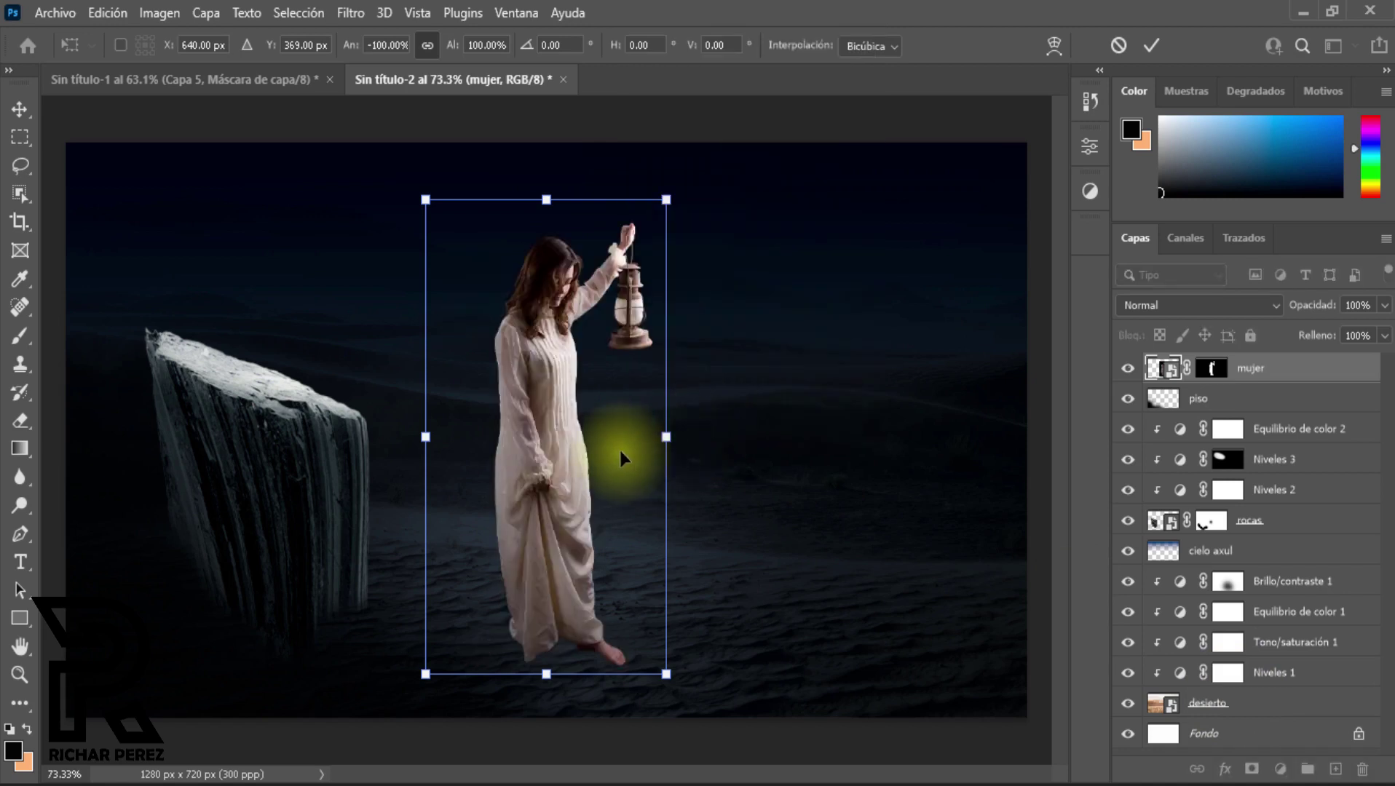
drag(652, 443, 569, 442)
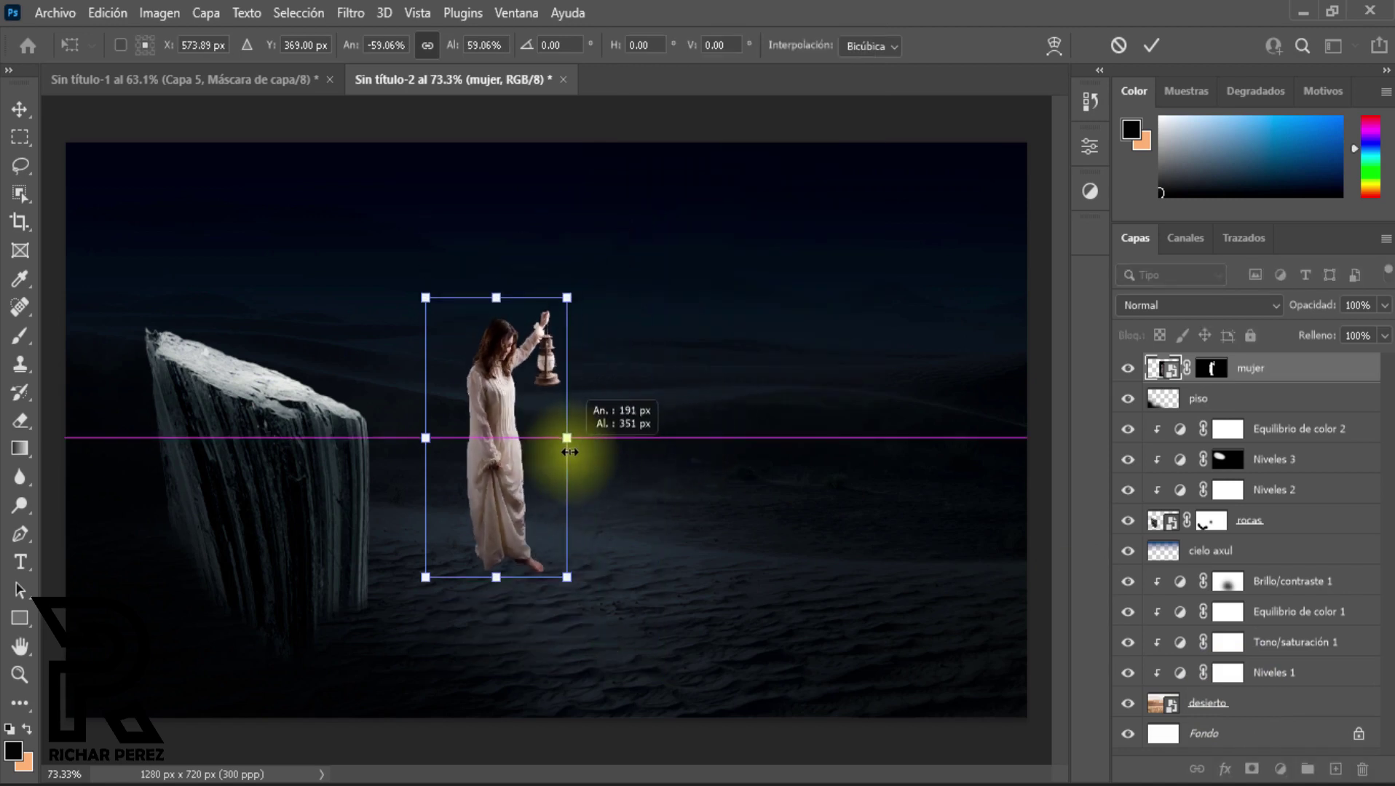
drag(484, 467, 320, 326)
Step: Commit the flip-and-scale transform on mujer and zoom in on the woman
key(Return)
key(w)
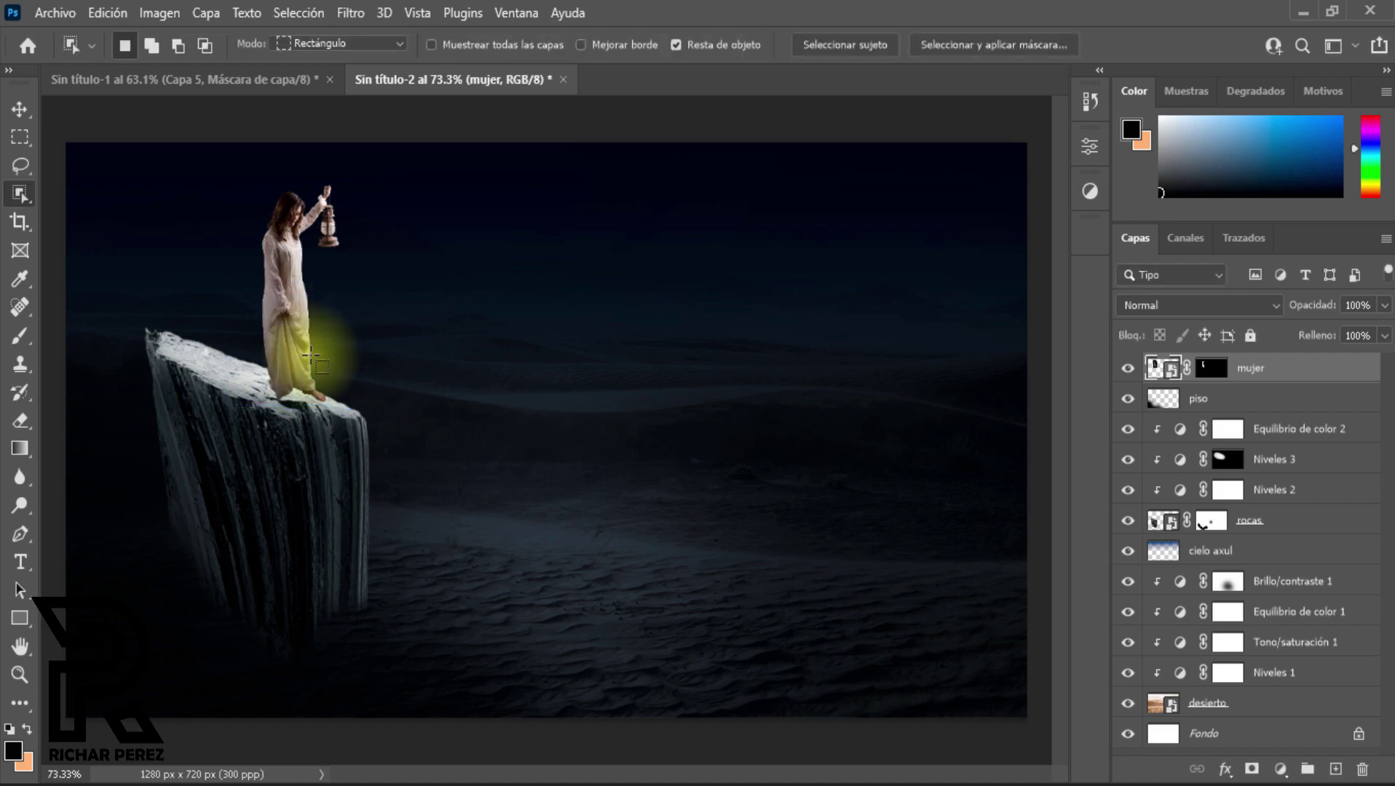
scroll(249, 312, up, 5)
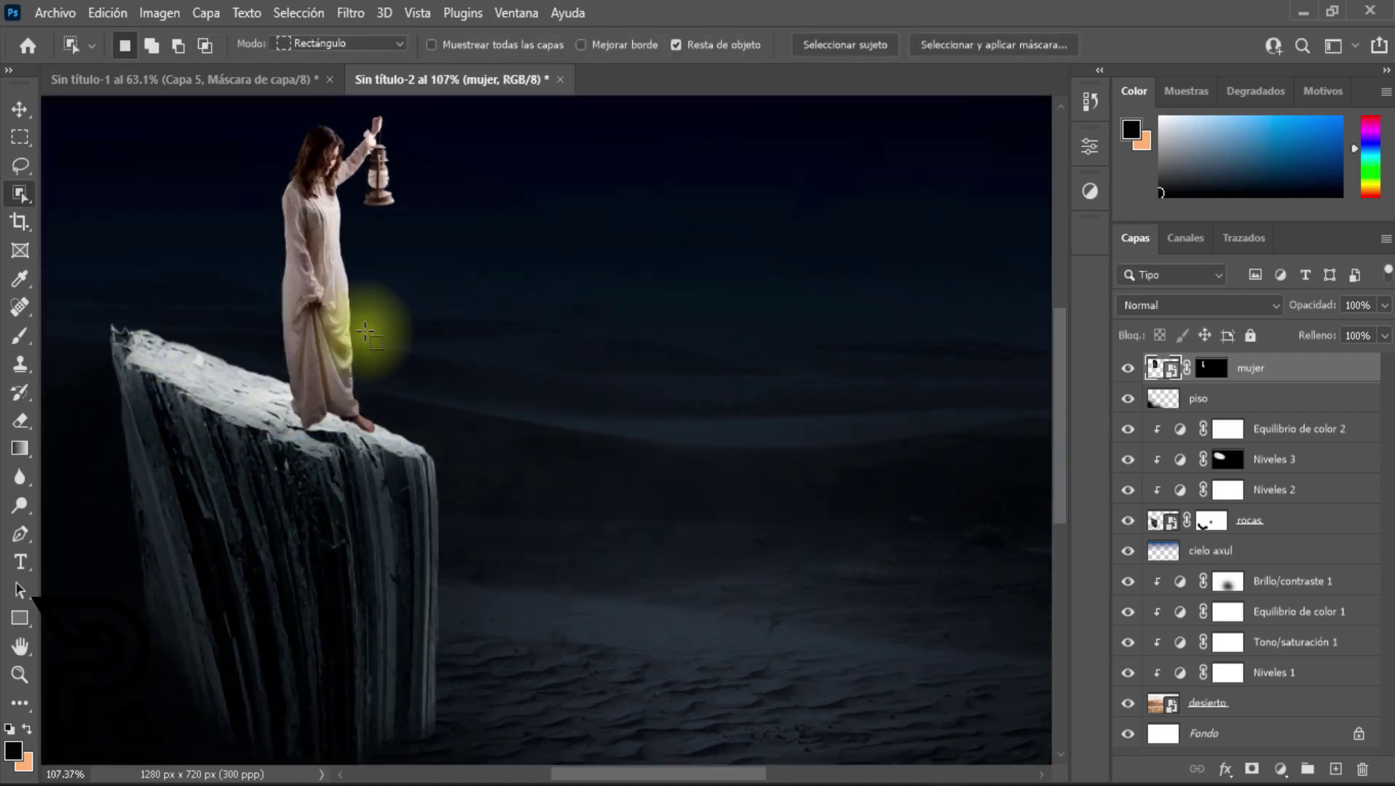
scroll(348, 338, up, 1)
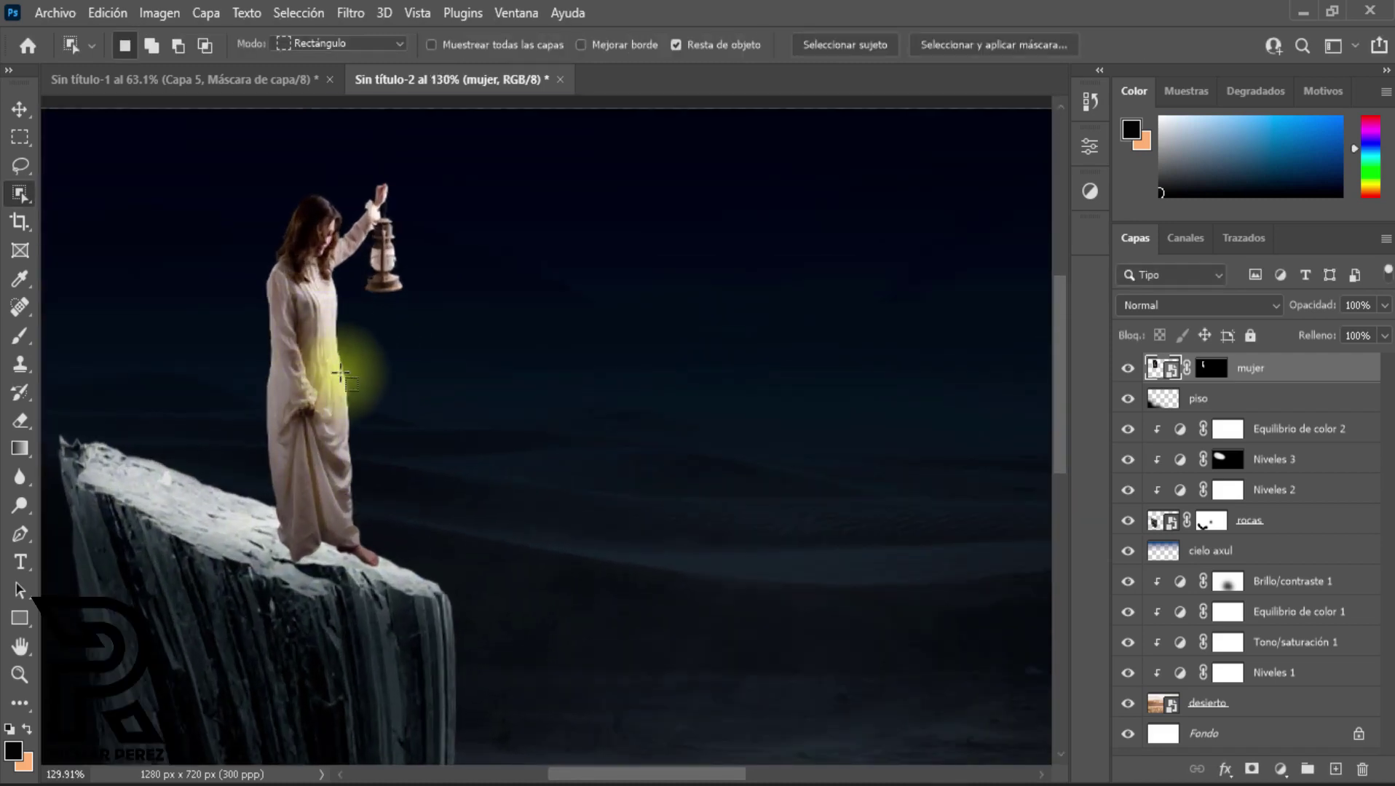
scroll(344, 380, up, 1)
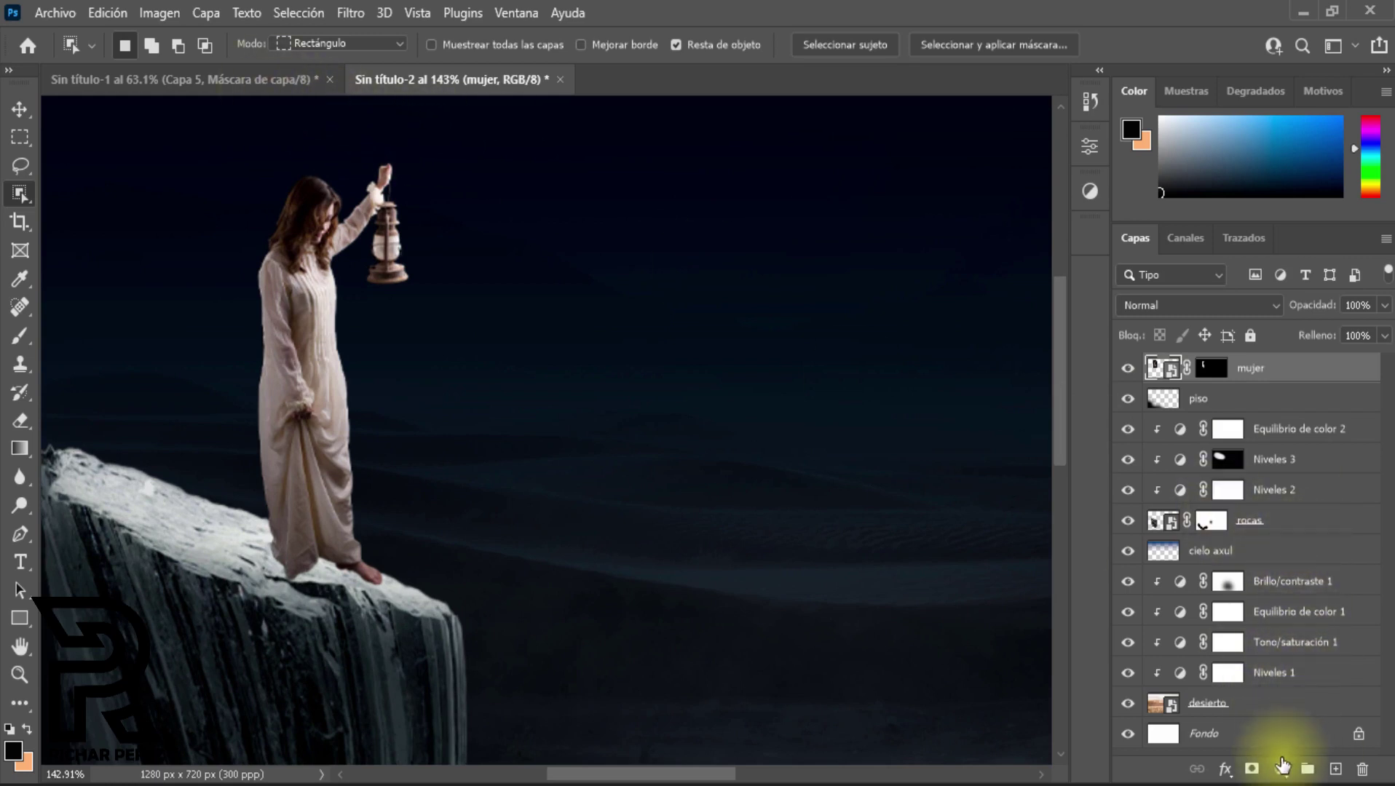
Step: Add a Niveles 4 Levels layer clipped to mujer, with output levels 0 and 150
click(1279, 769)
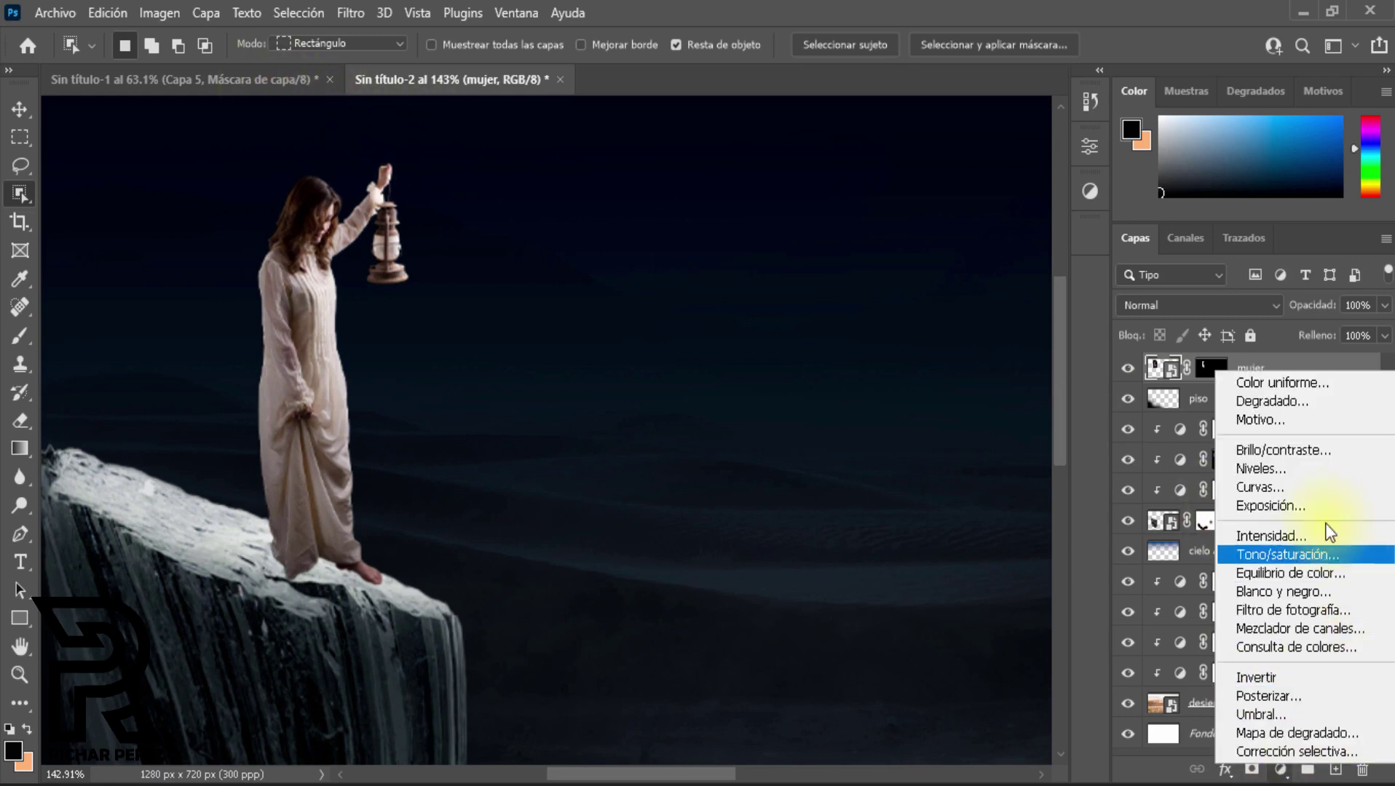
click(1263, 470)
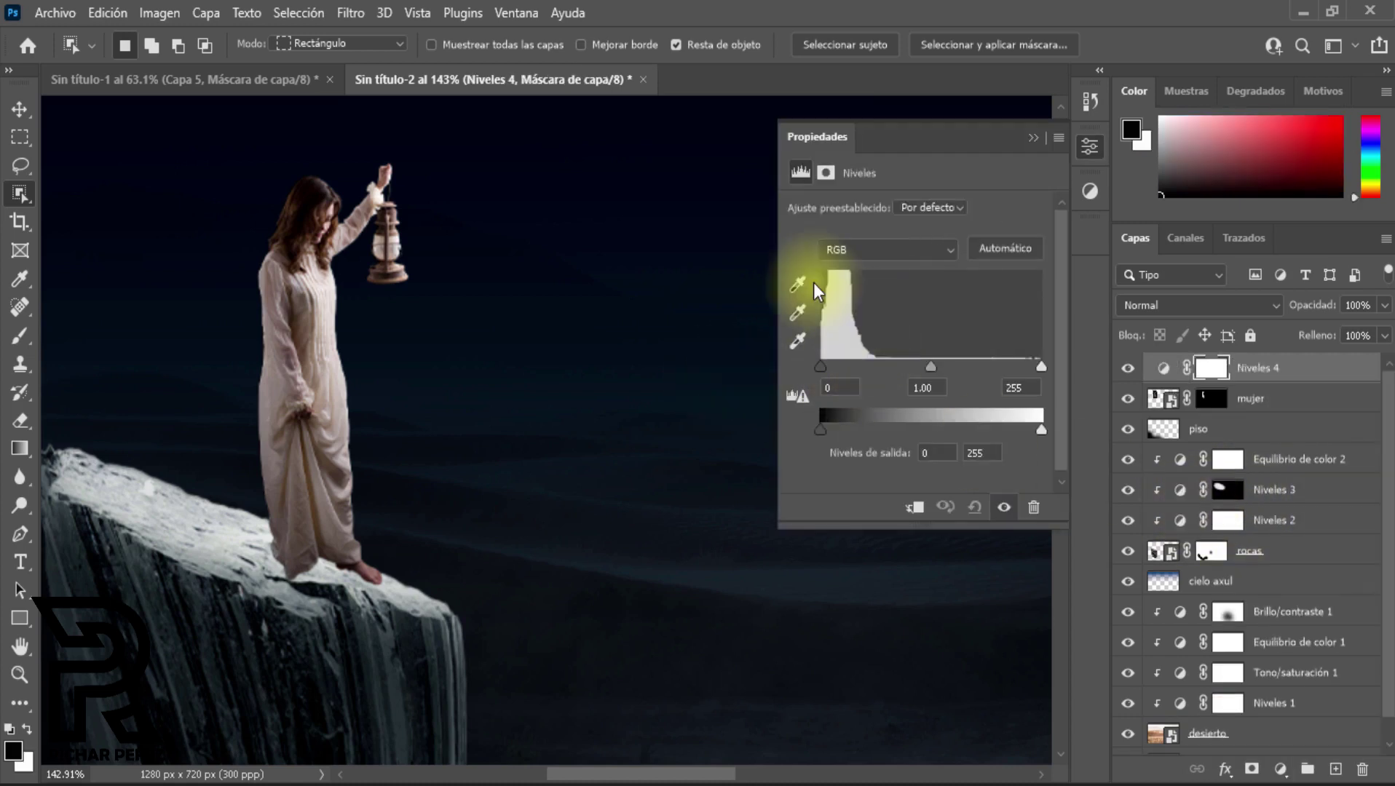
click(917, 508)
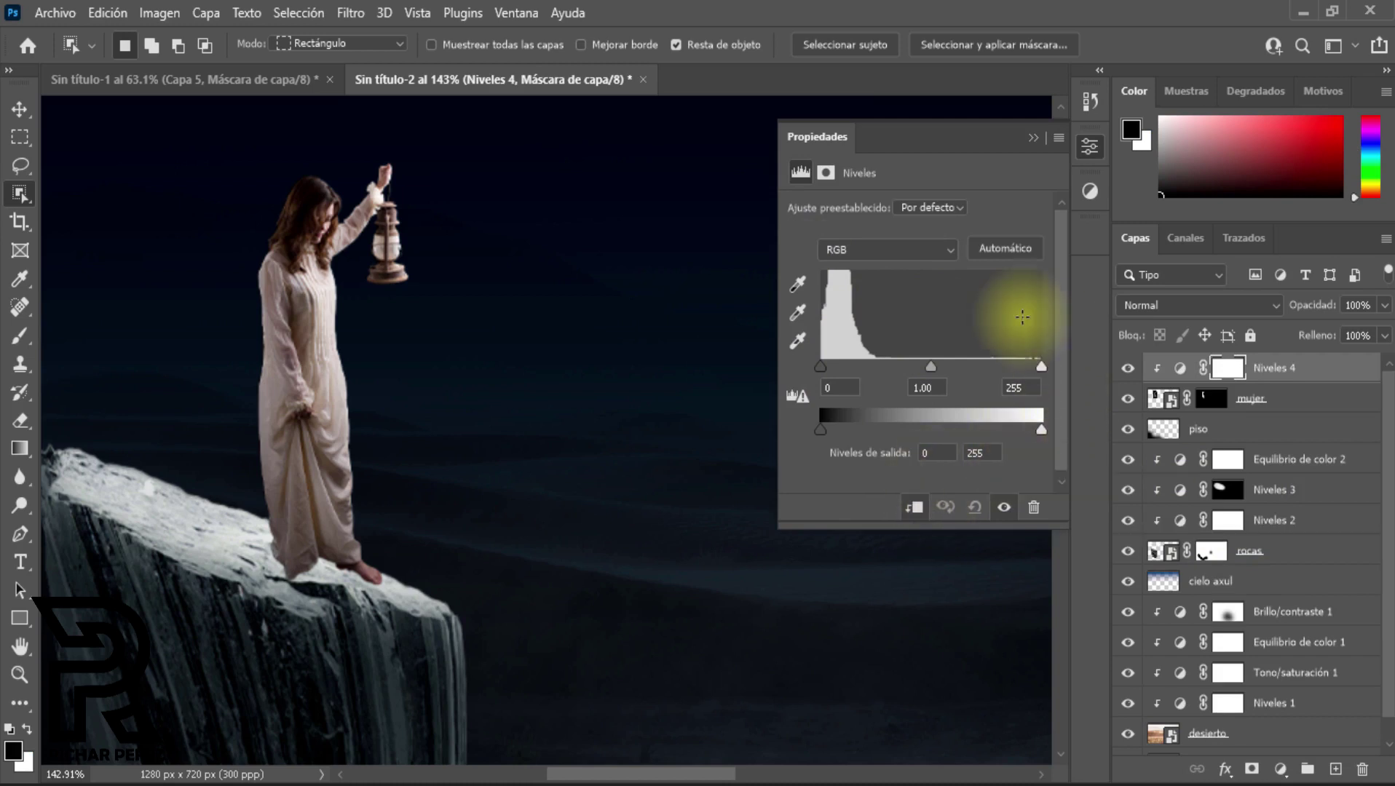
drag(1035, 430, 934, 429)
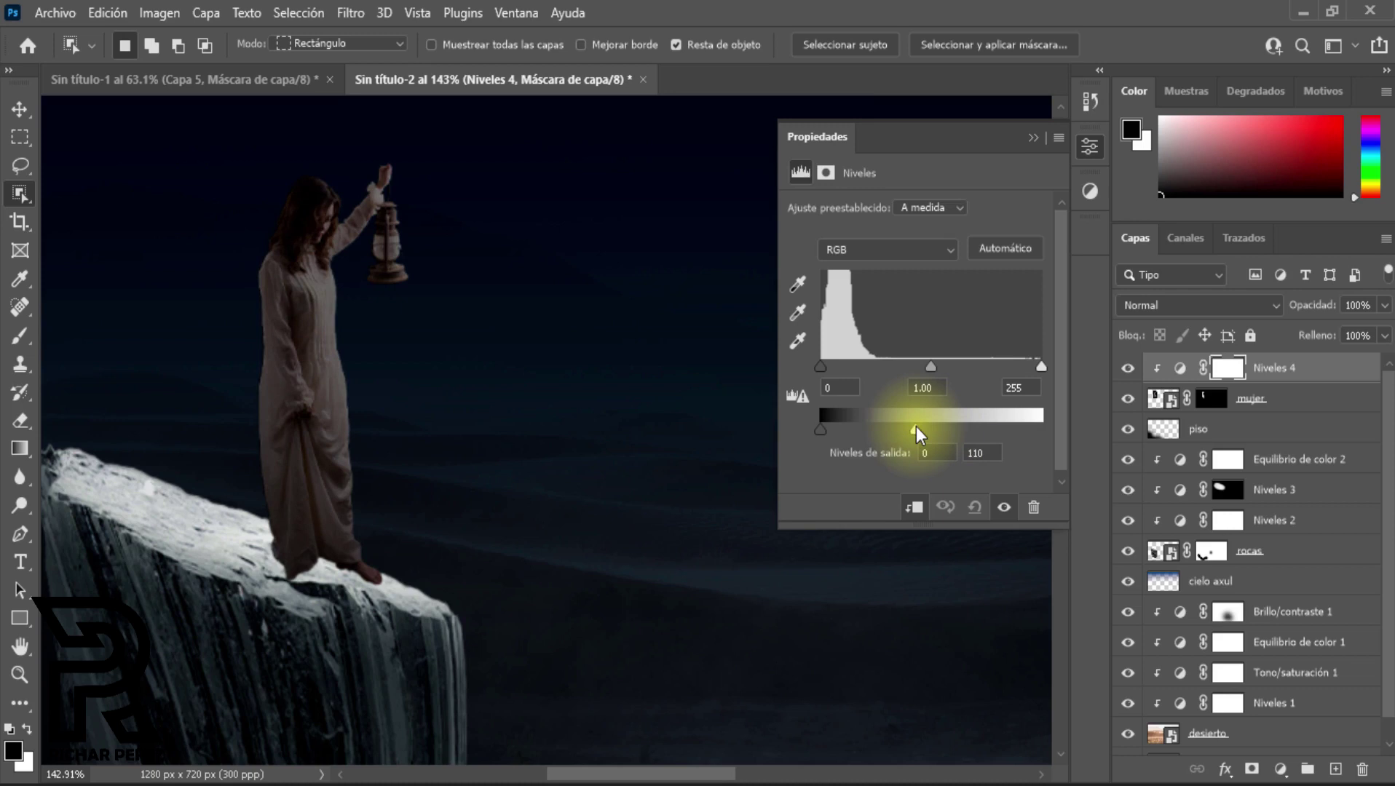
mouse_move(915, 426)
mouse_down()
mouse_move(896, 423)
mouse_move(941, 427)
mouse_up()
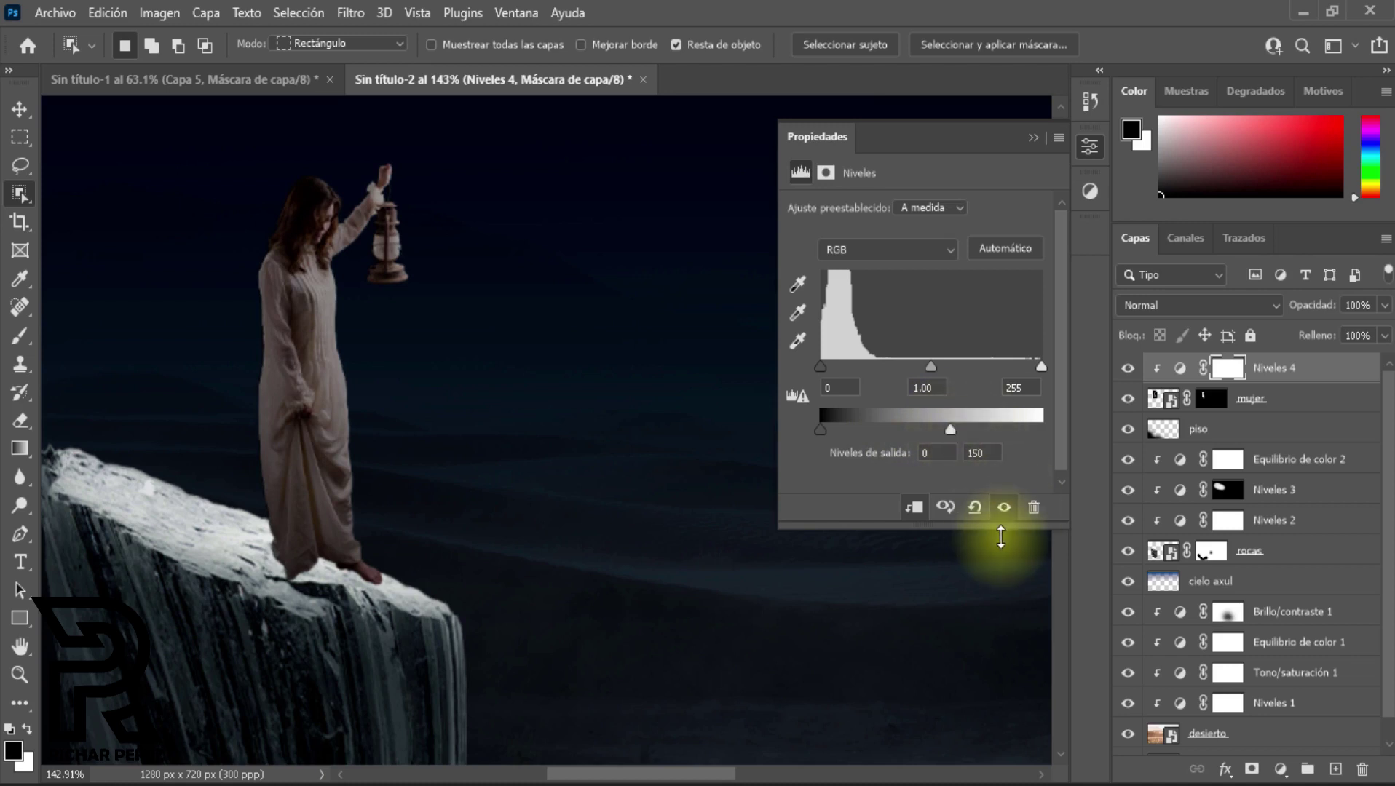
click(1032, 139)
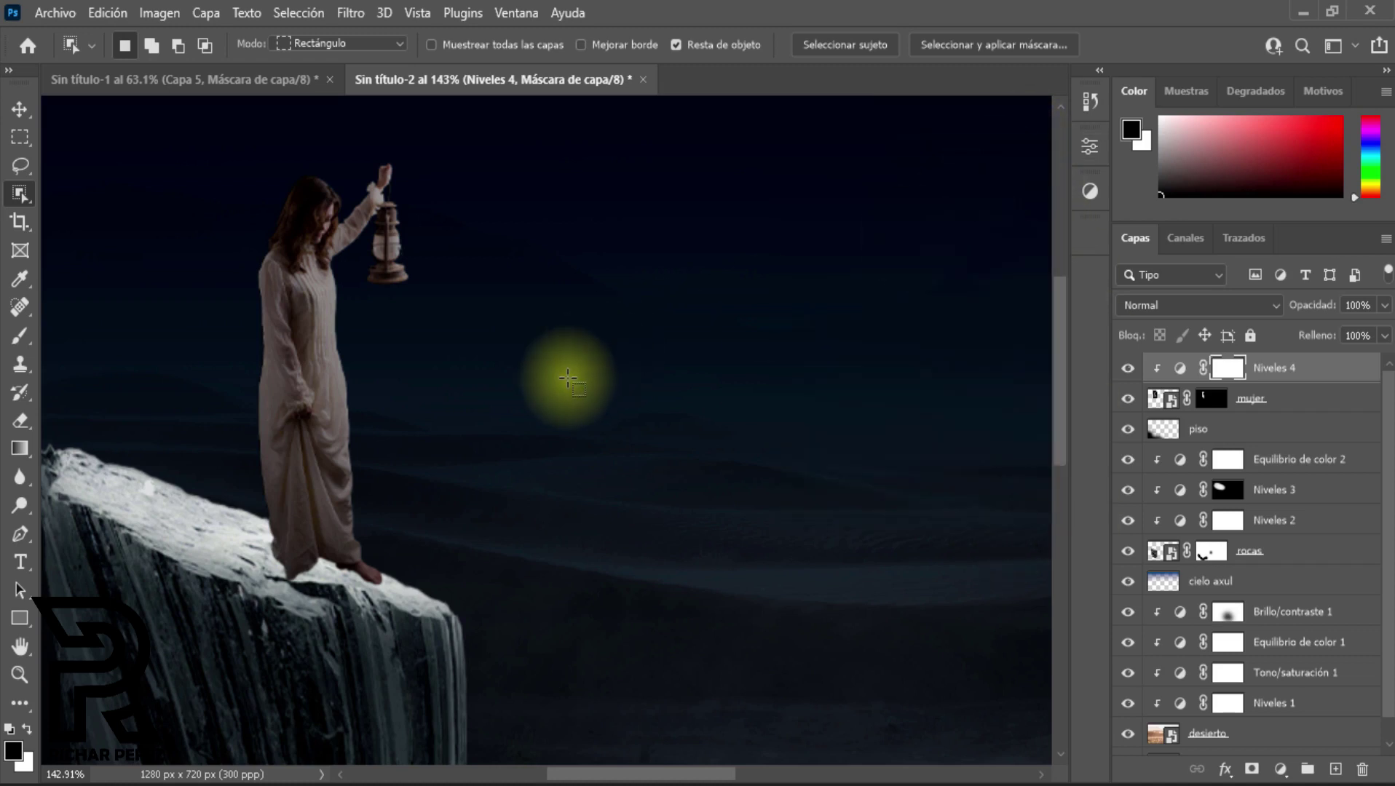
Step: Paint black into the Niveles 4 mask with a small brush to keep the lantern and arm bright
key(b)
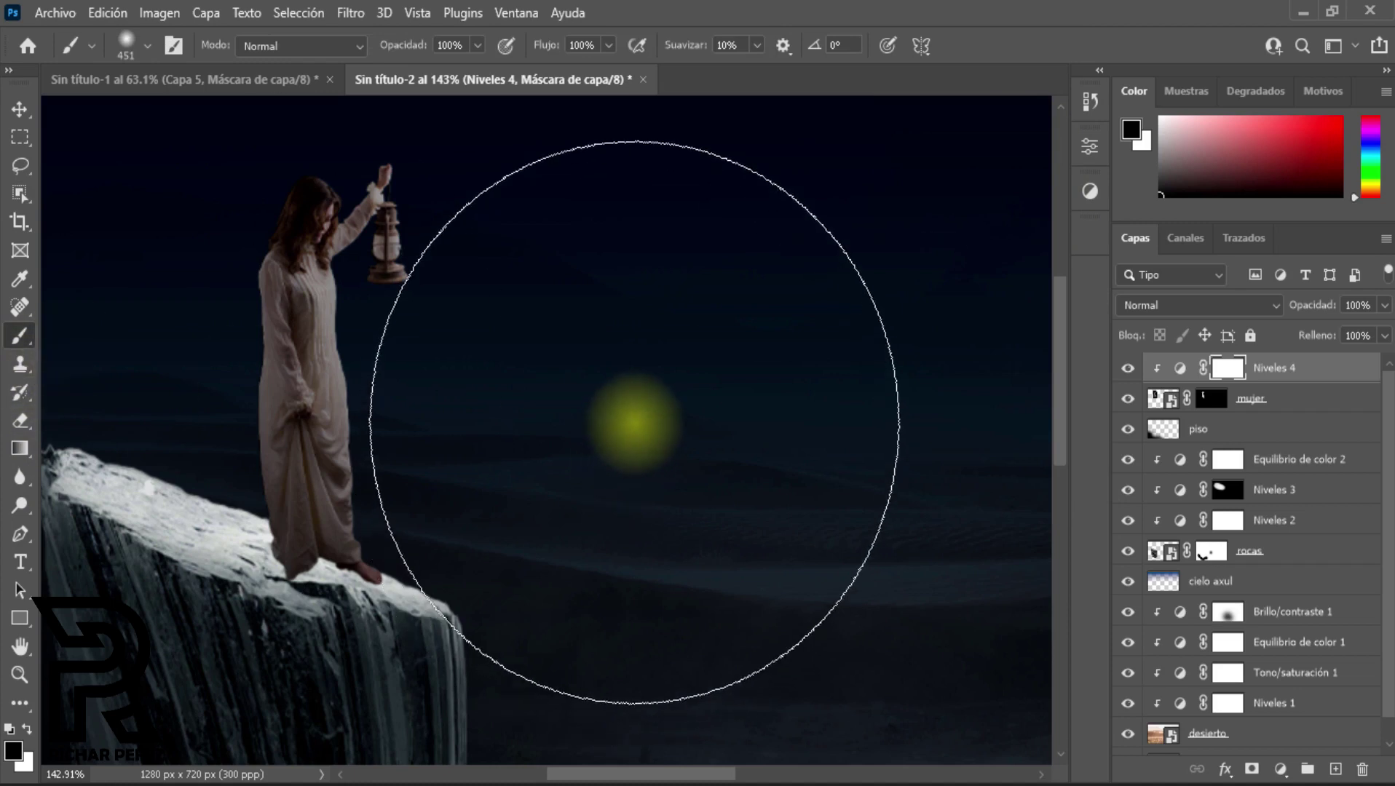
alt+right_click(632, 418)
alt+right_click(467, 380)
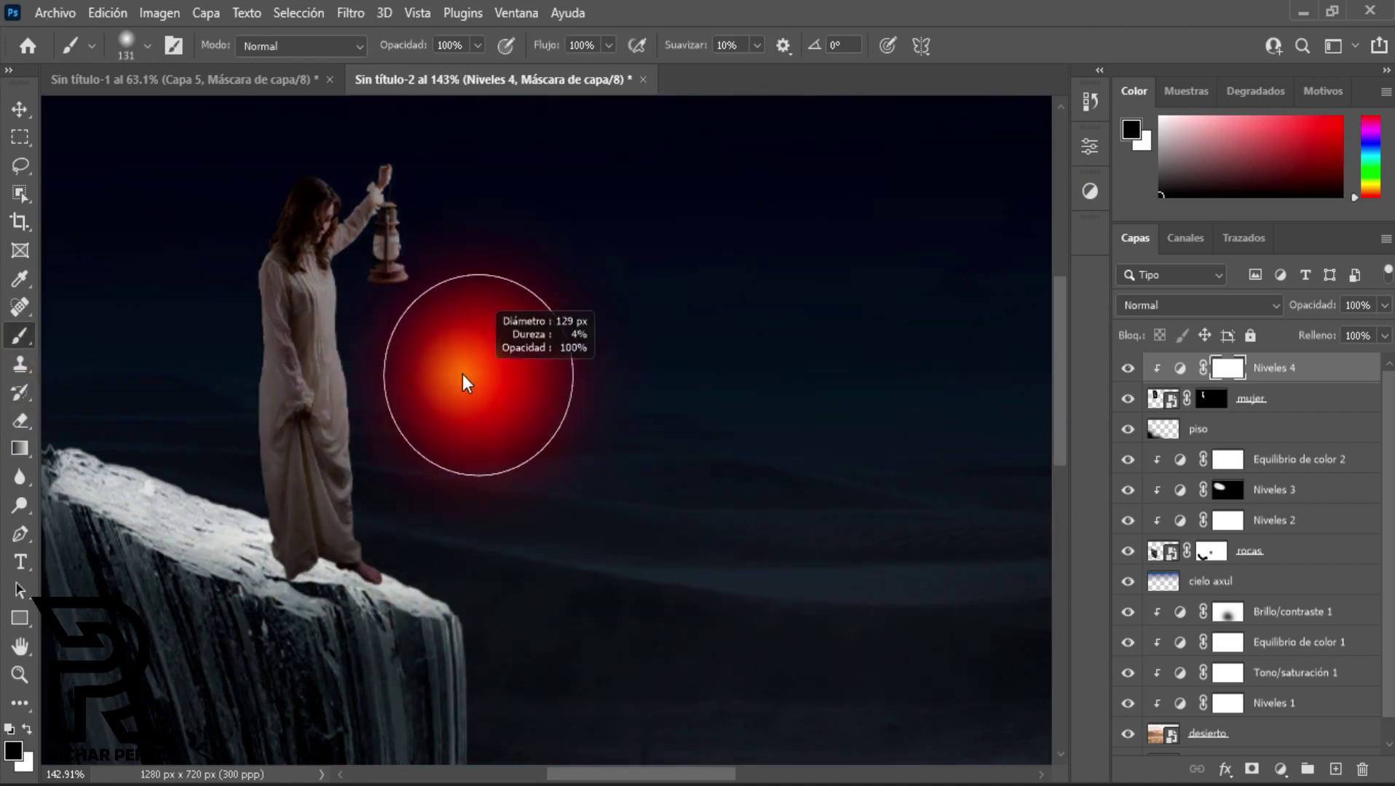
alt+right_click(437, 220)
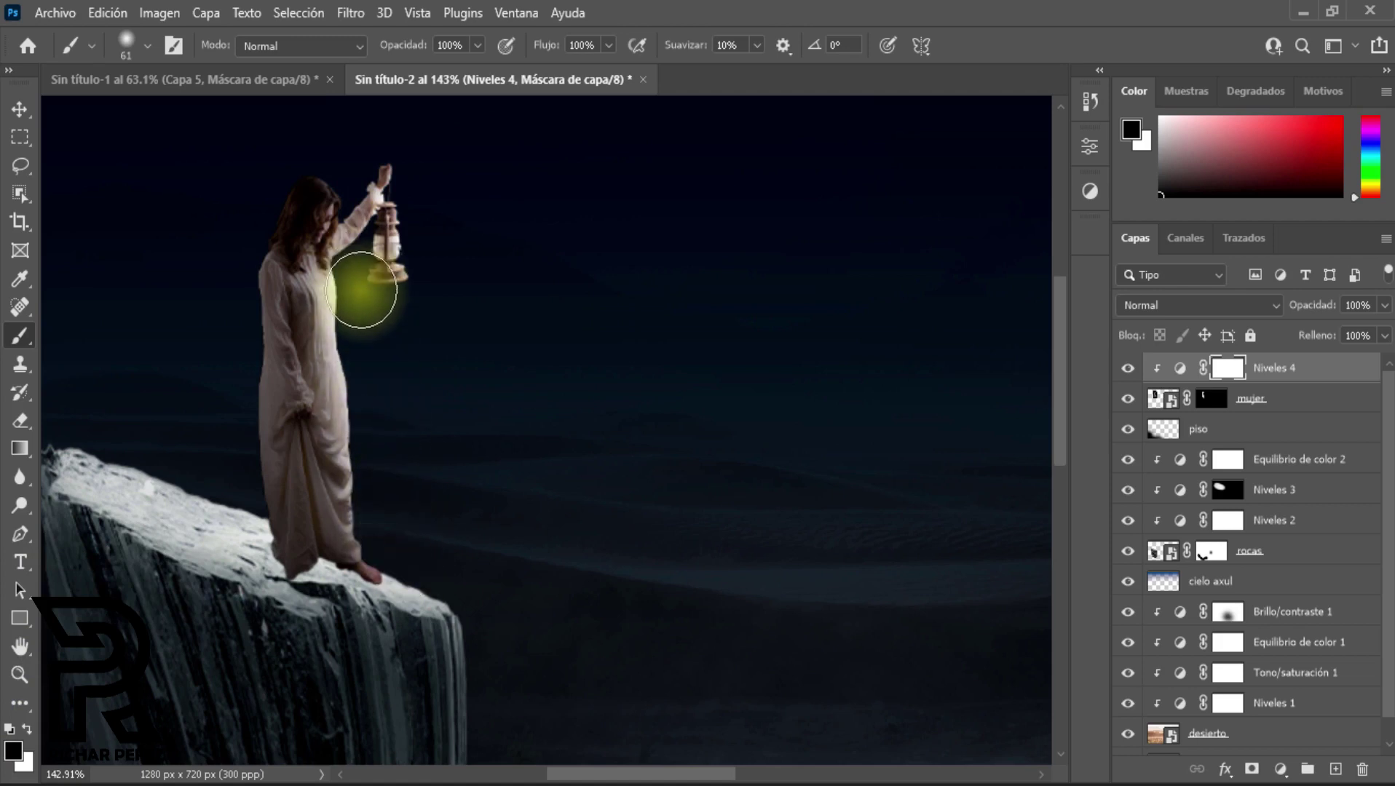
drag(358, 242, 408, 191)
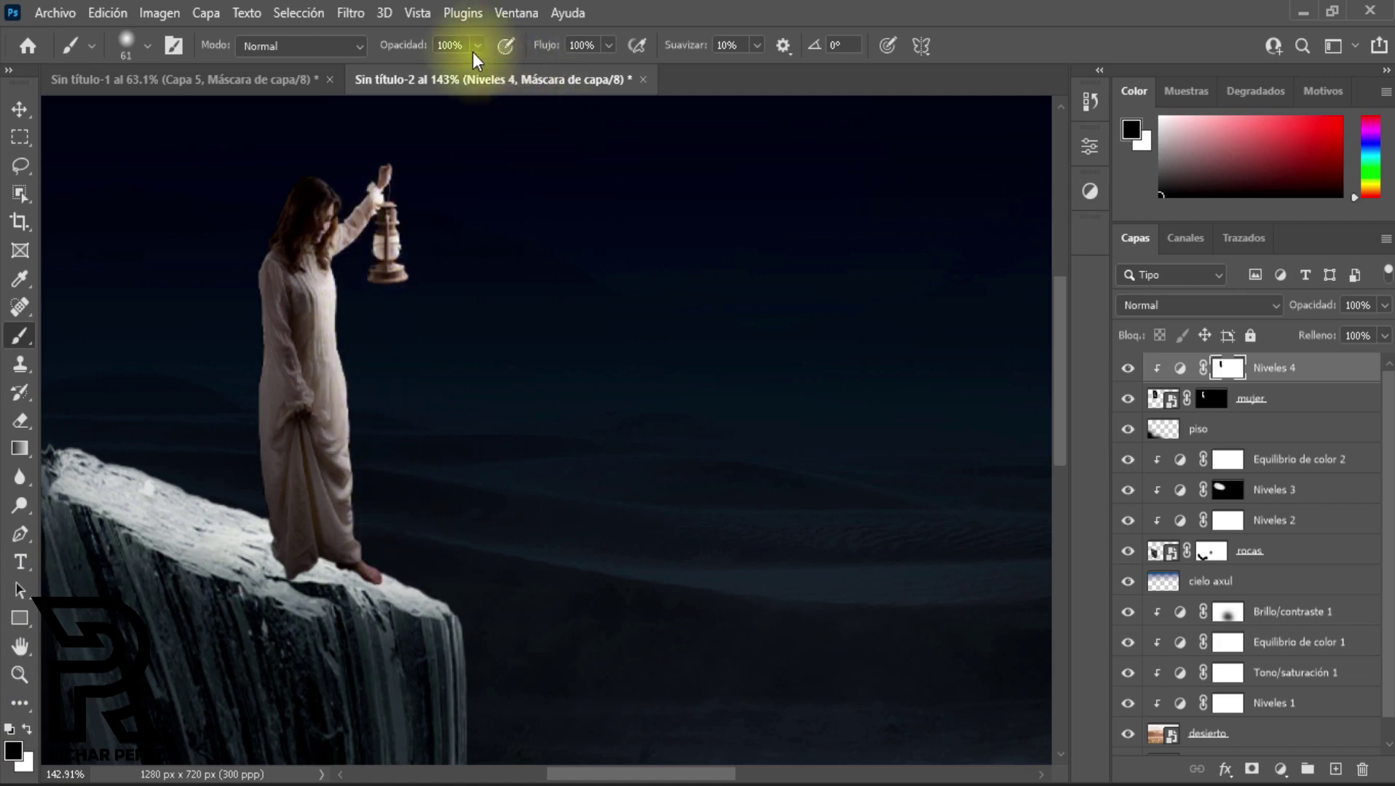
Step: Reset brush opacity to 100% and toggle Niveles 4 off and on to compare
drag(475, 70, 460, 73)
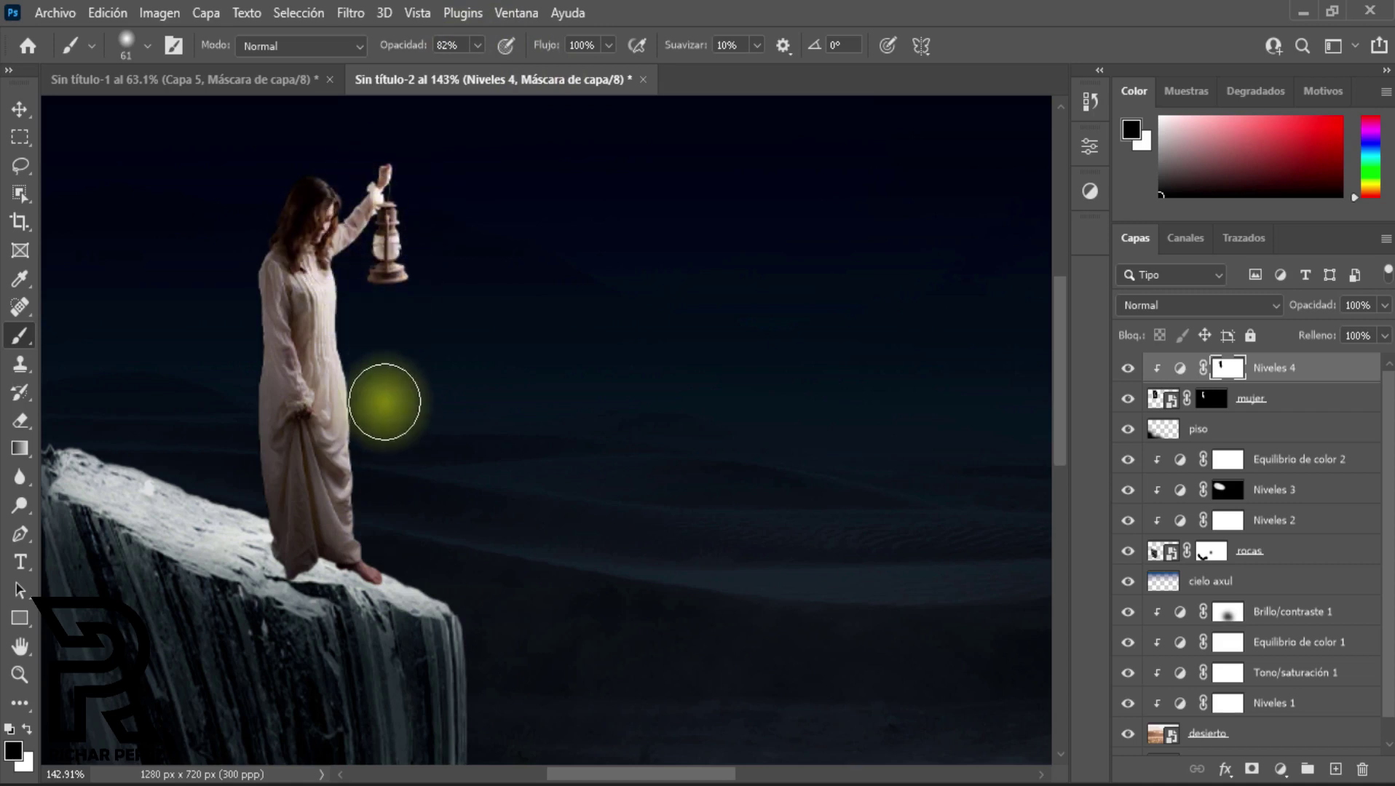
click(477, 45)
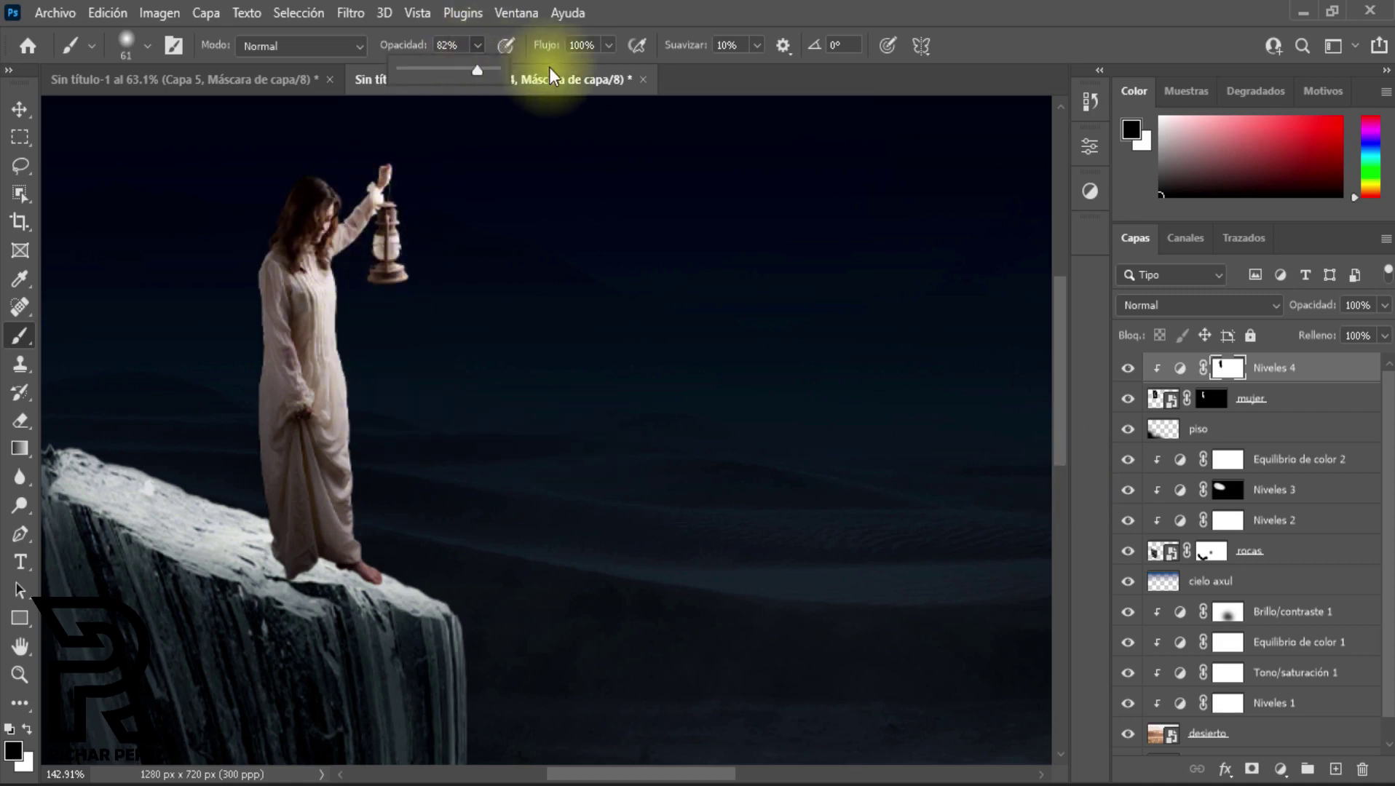
drag(479, 71, 501, 71)
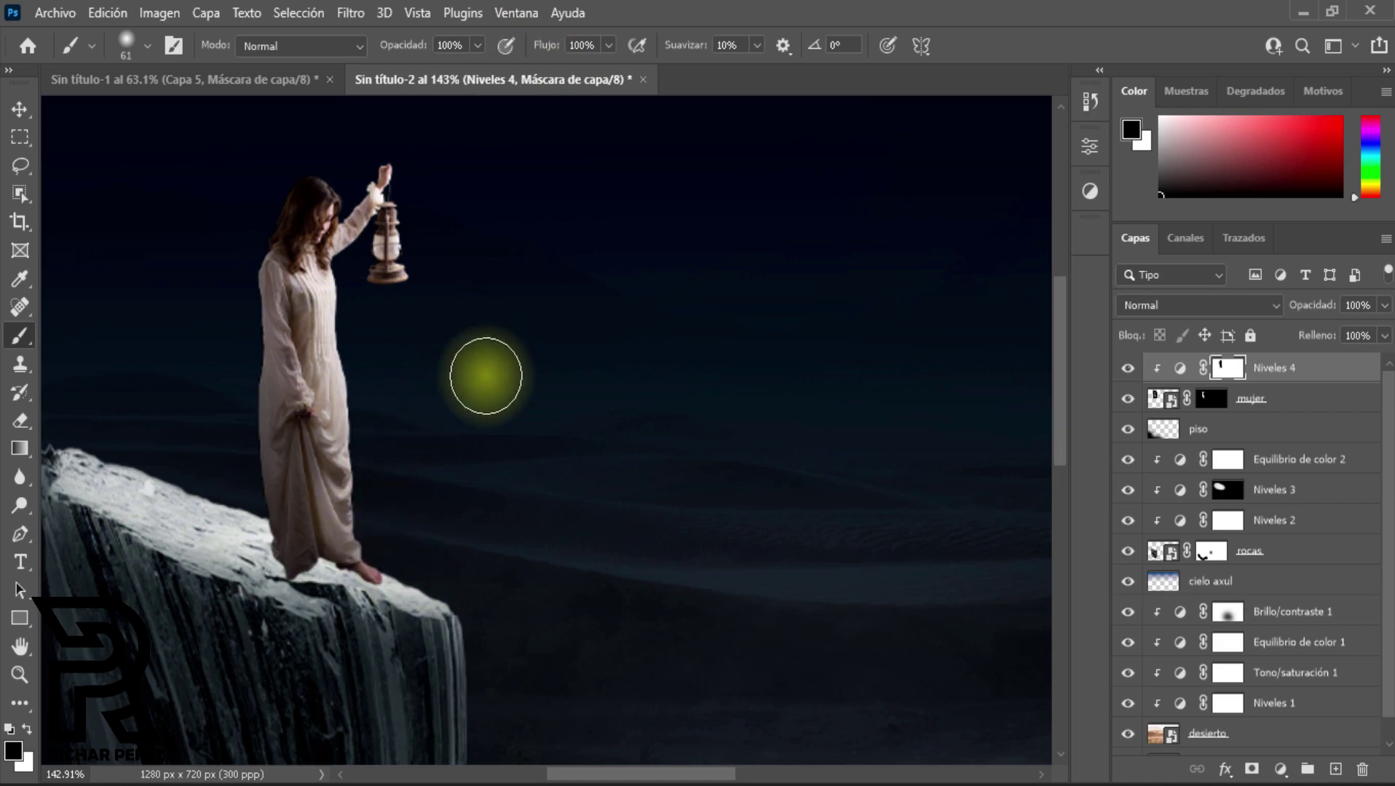
click(1141, 368)
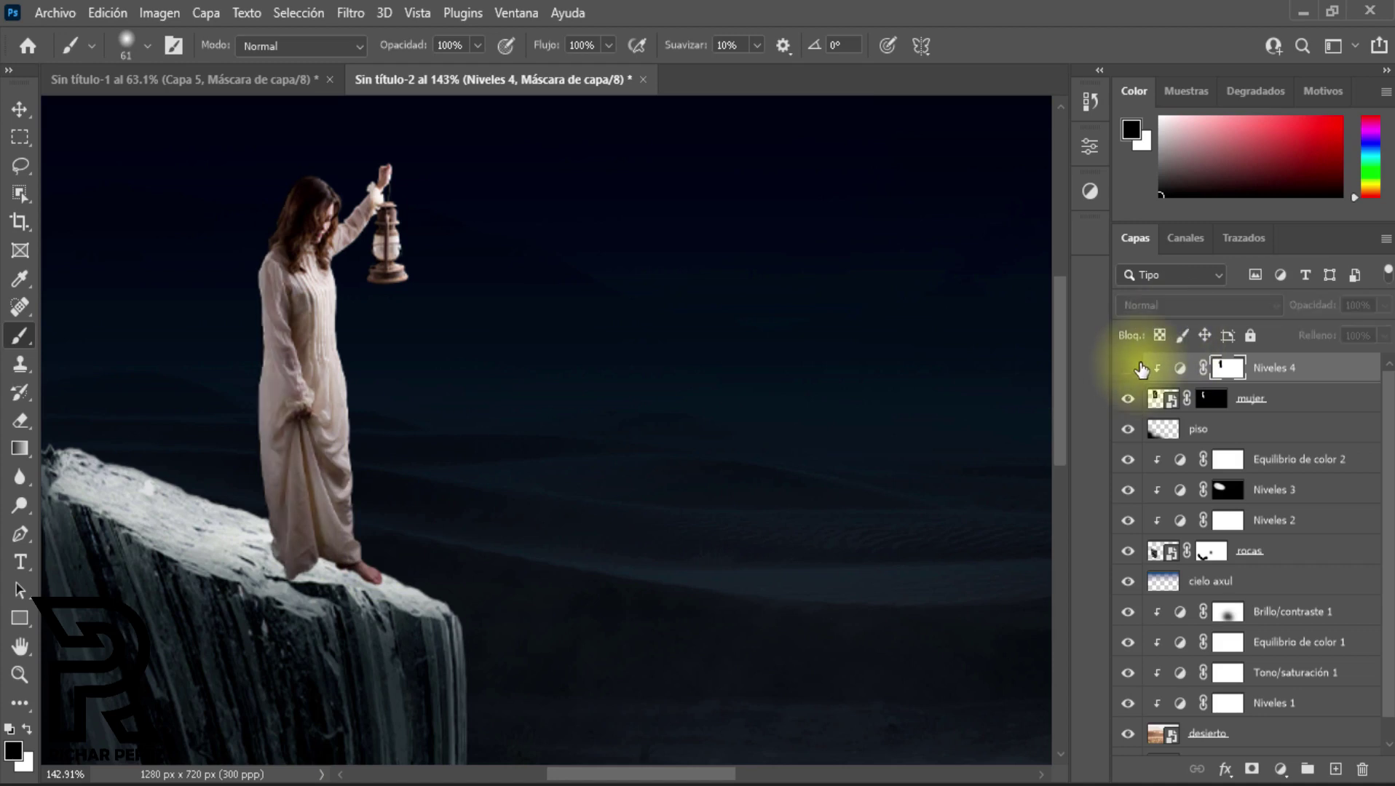
click(1141, 368)
scroll(540, 282, down, 1)
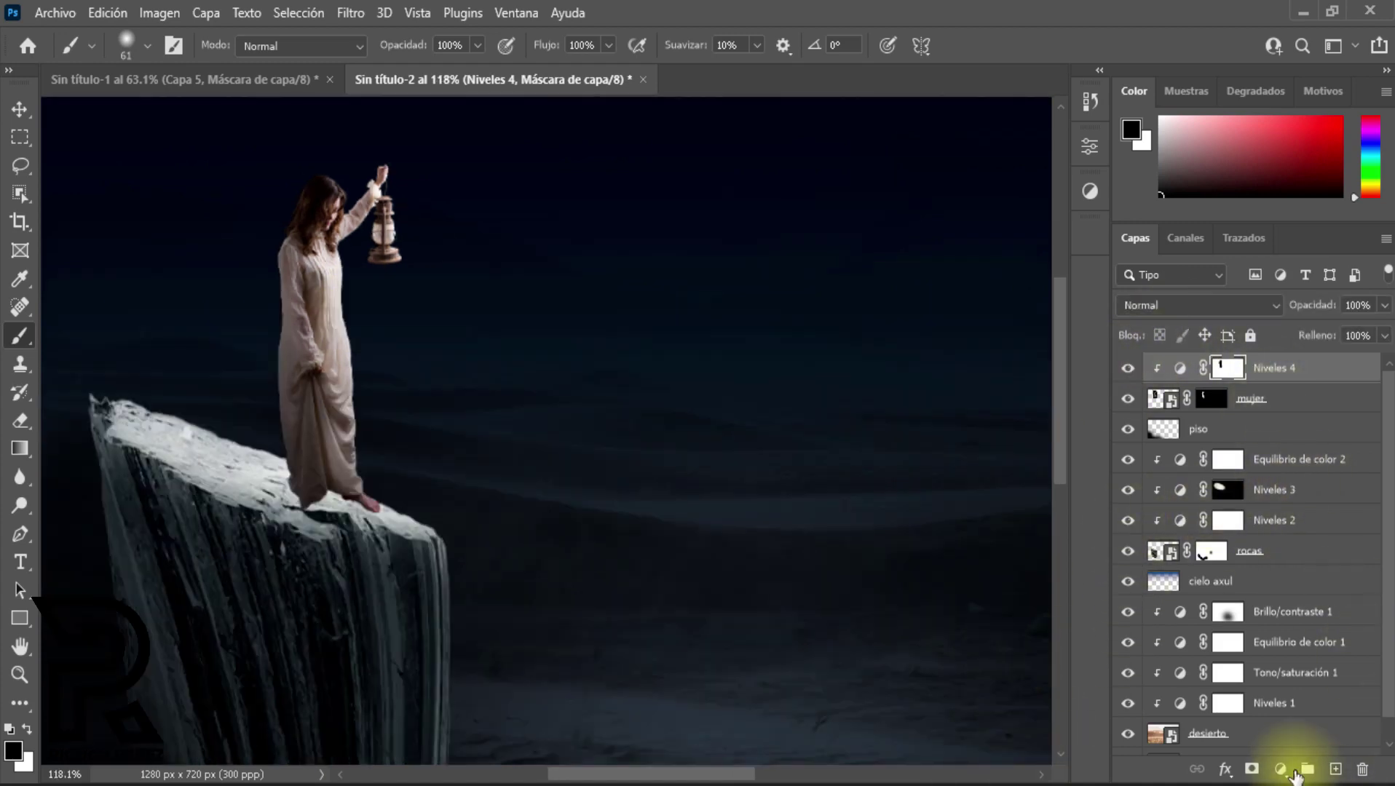
Step: Add an Equilibrio de color 3 layer clipped to the woman: Cian-Rojo -16, Amarillo-Azul +7
click(1280, 771)
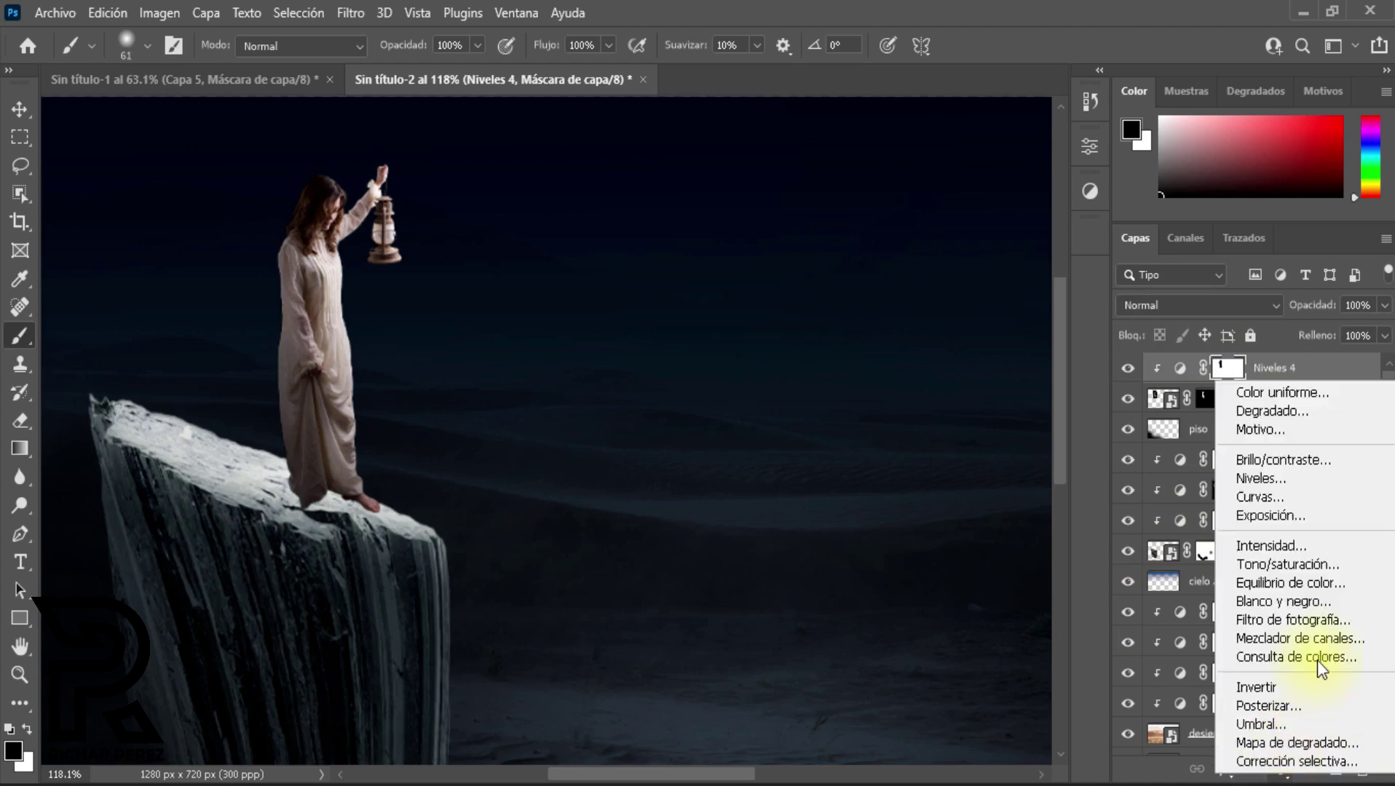
click(1319, 582)
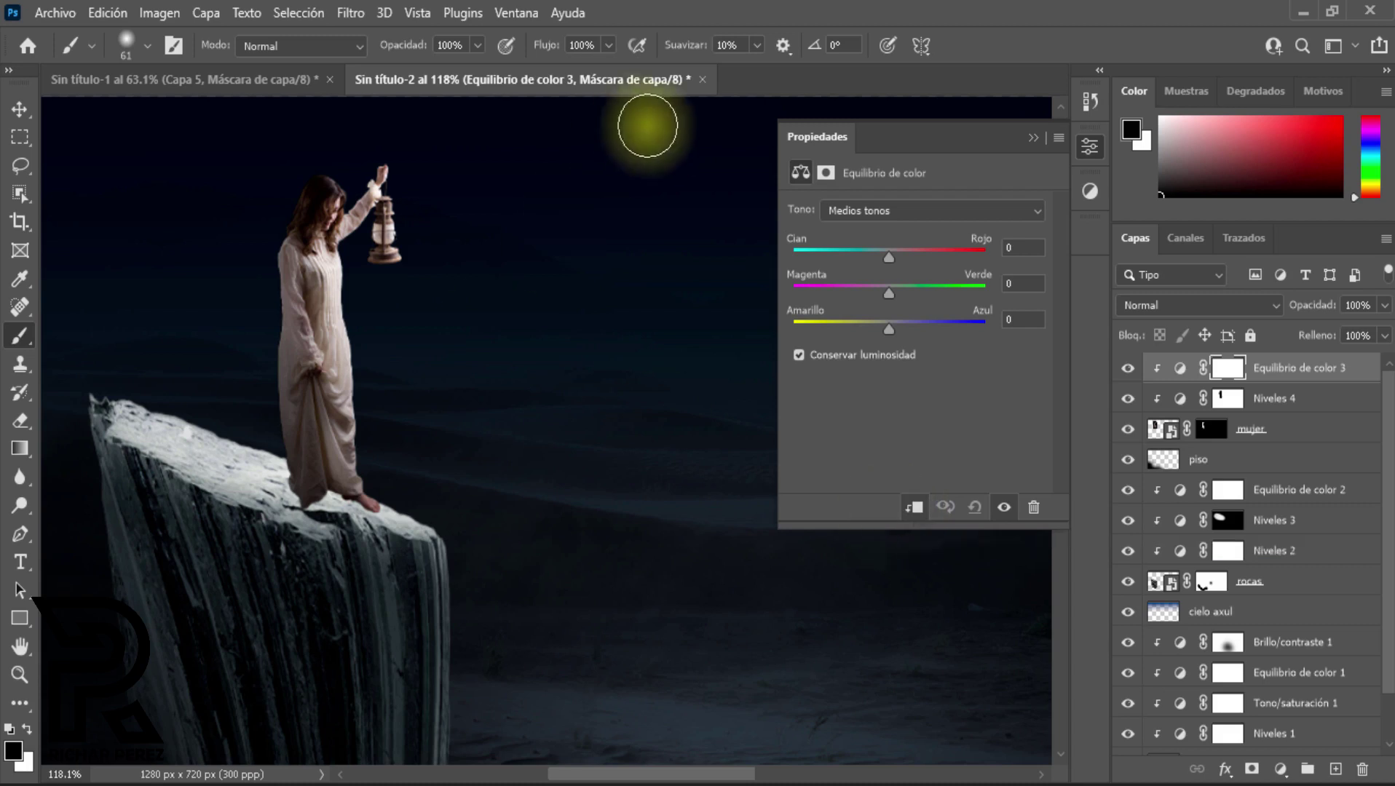
drag(885, 263, 874, 260)
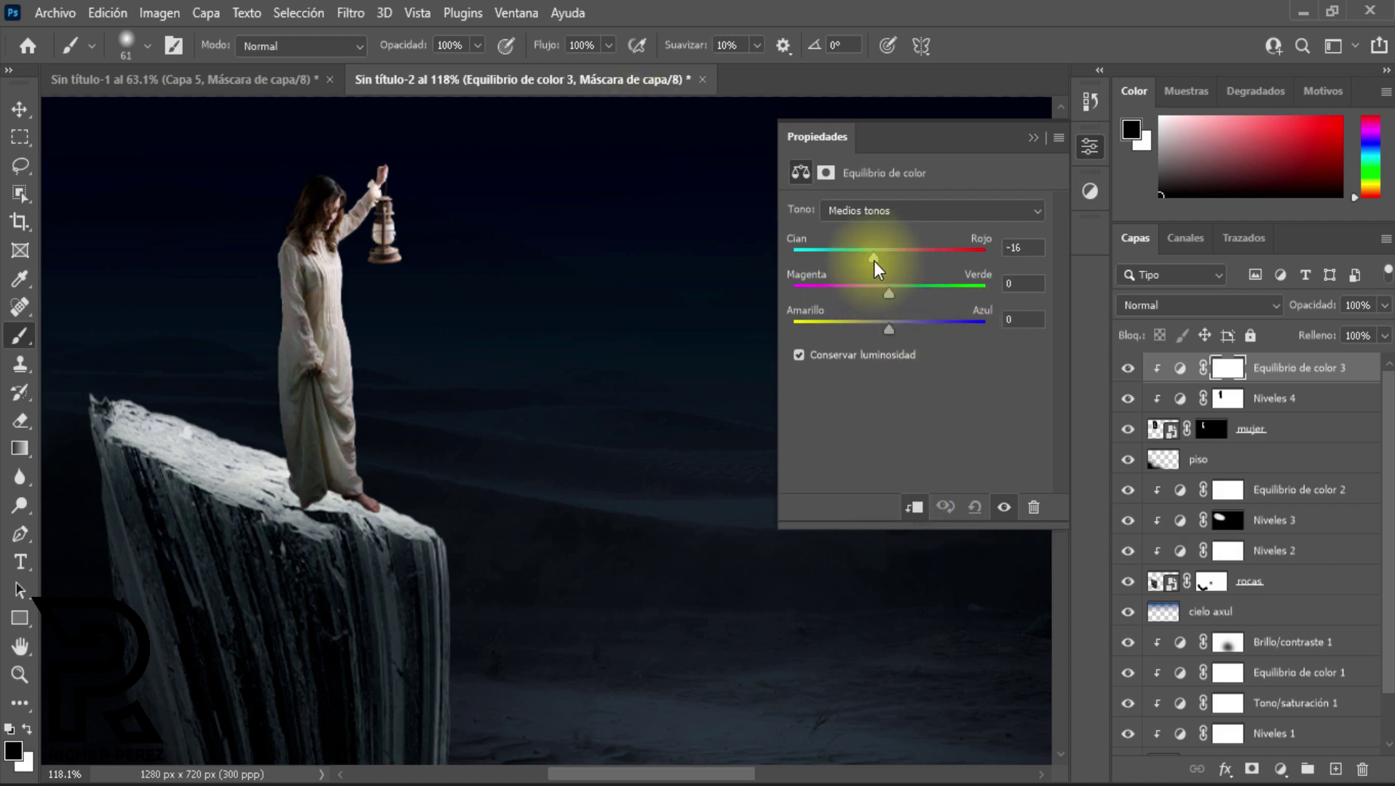
drag(888, 329, 895, 330)
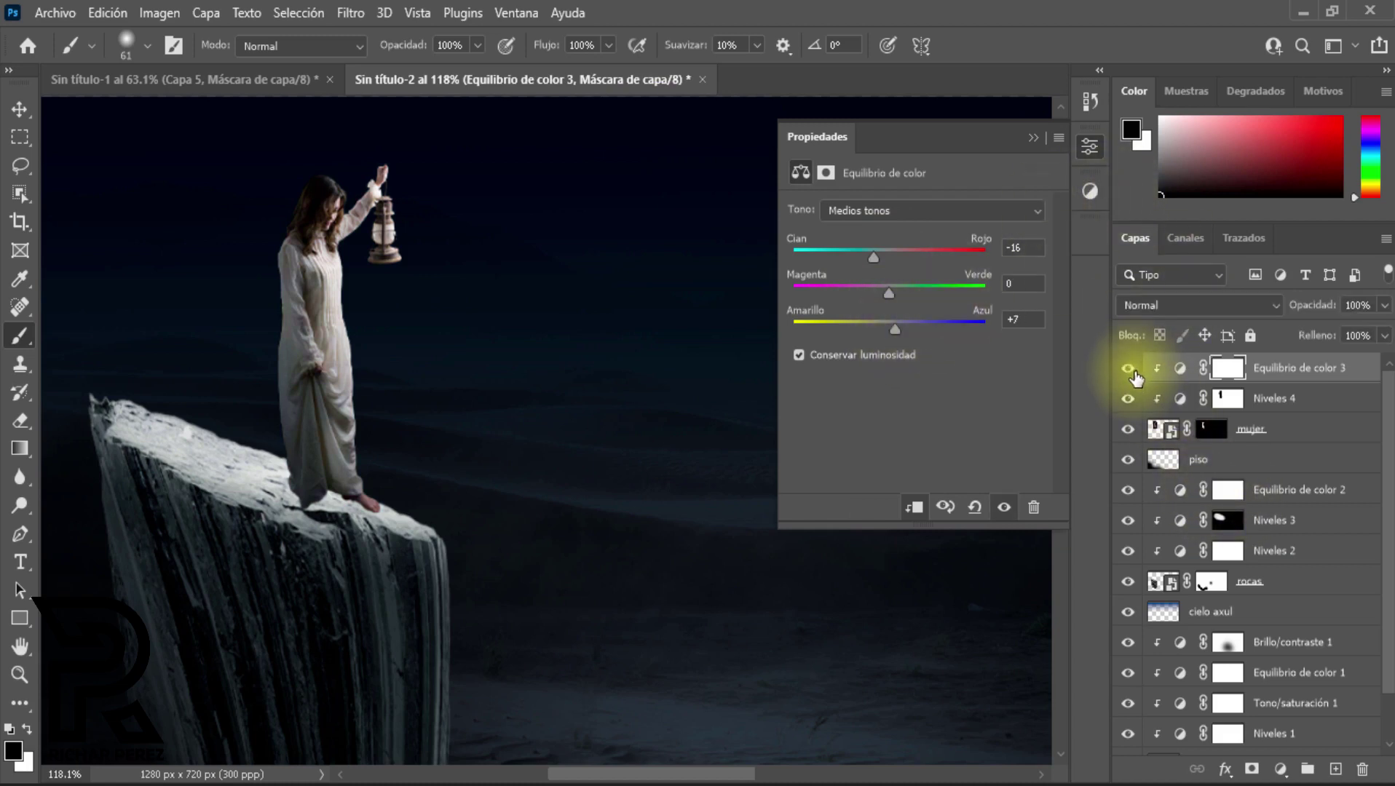
click(1033, 137)
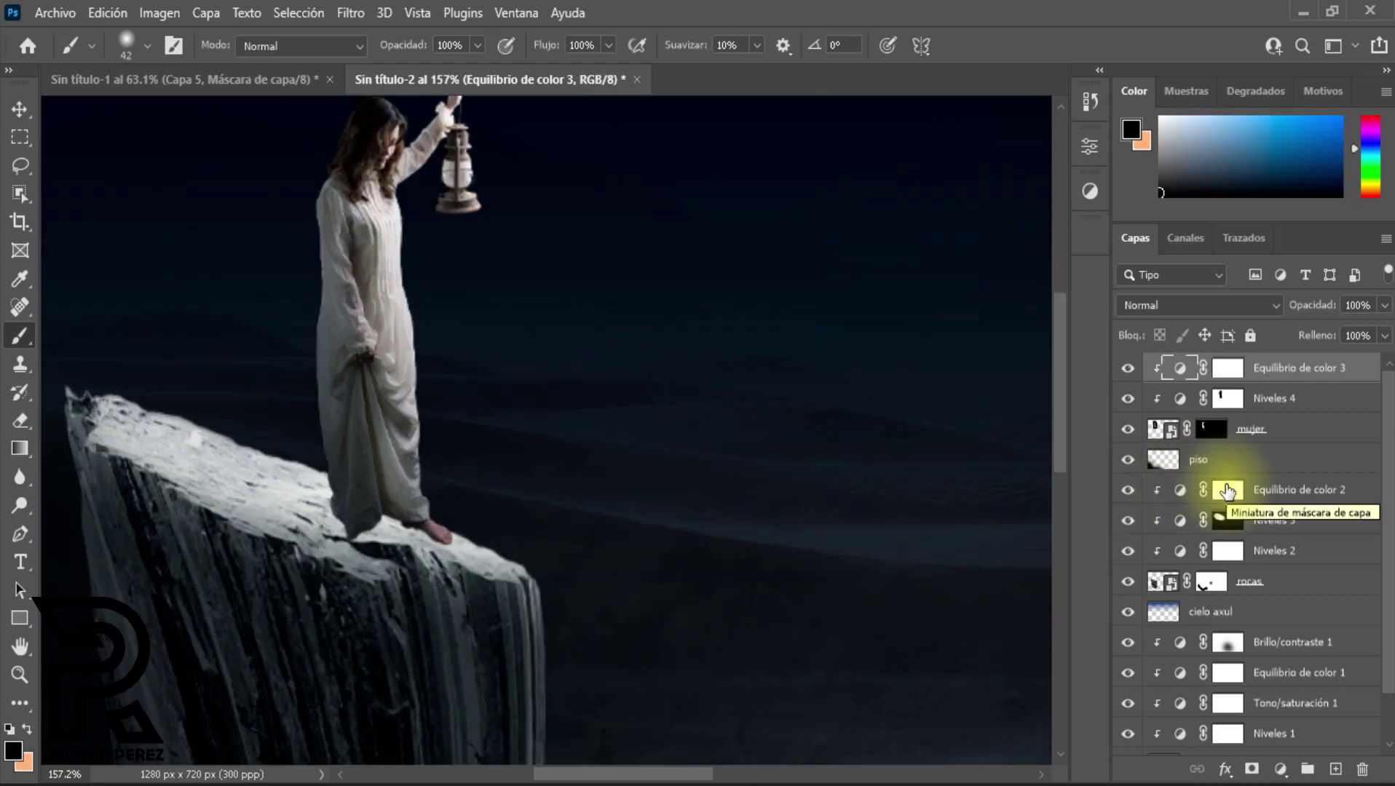
Step: Add a new layer named 'sombra' and move it down beneath the 'piso' layer
scroll(510, 451, up, 1)
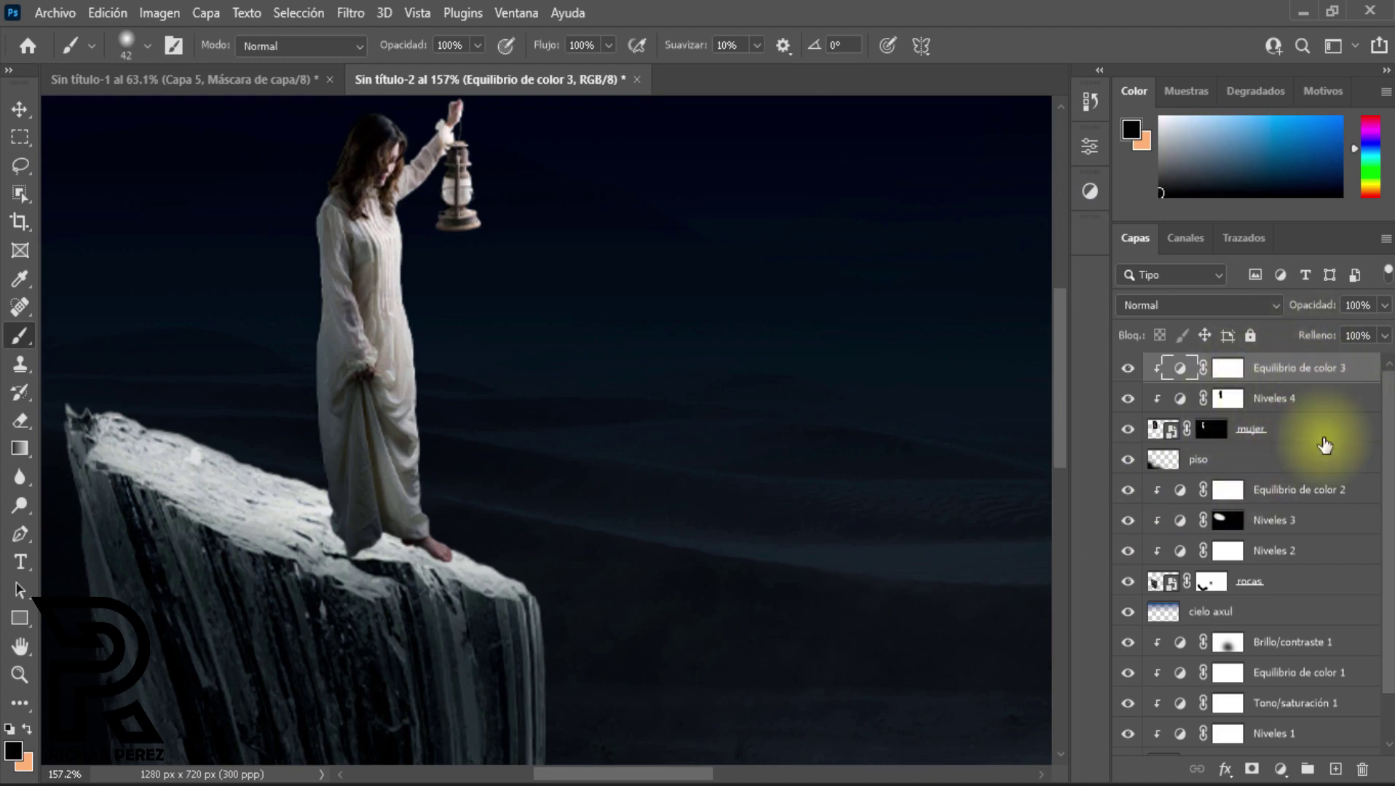
click(1335, 769)
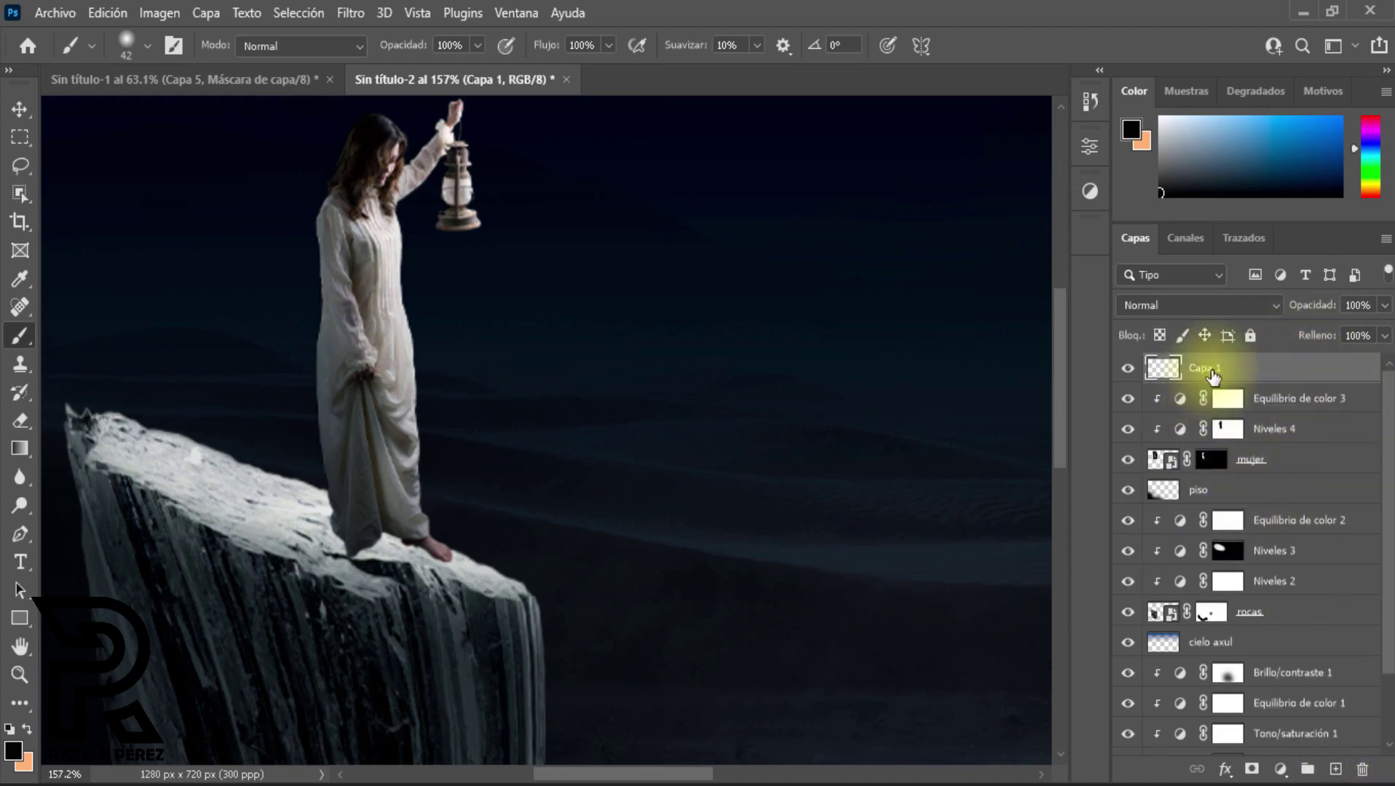
double_click(1211, 370)
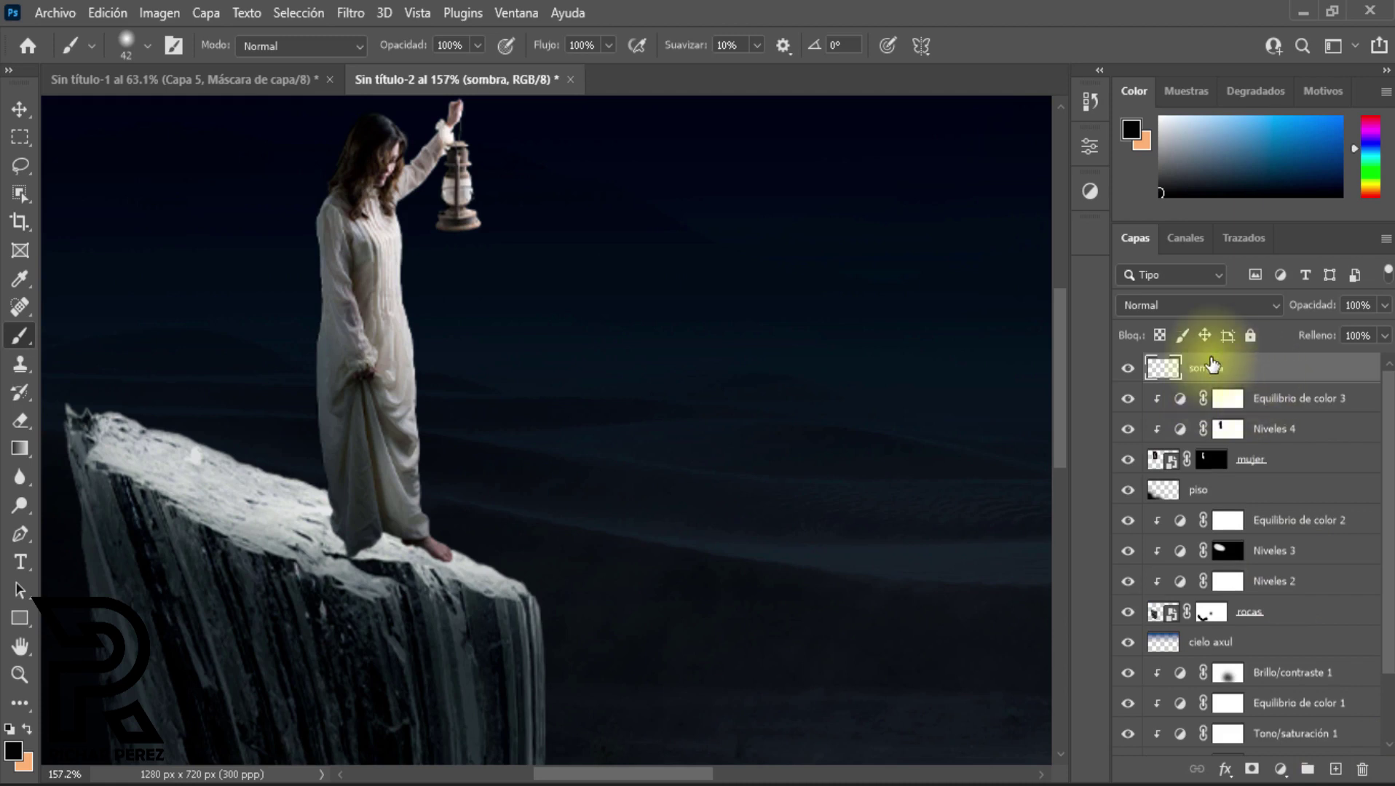
drag(1215, 370, 1234, 492)
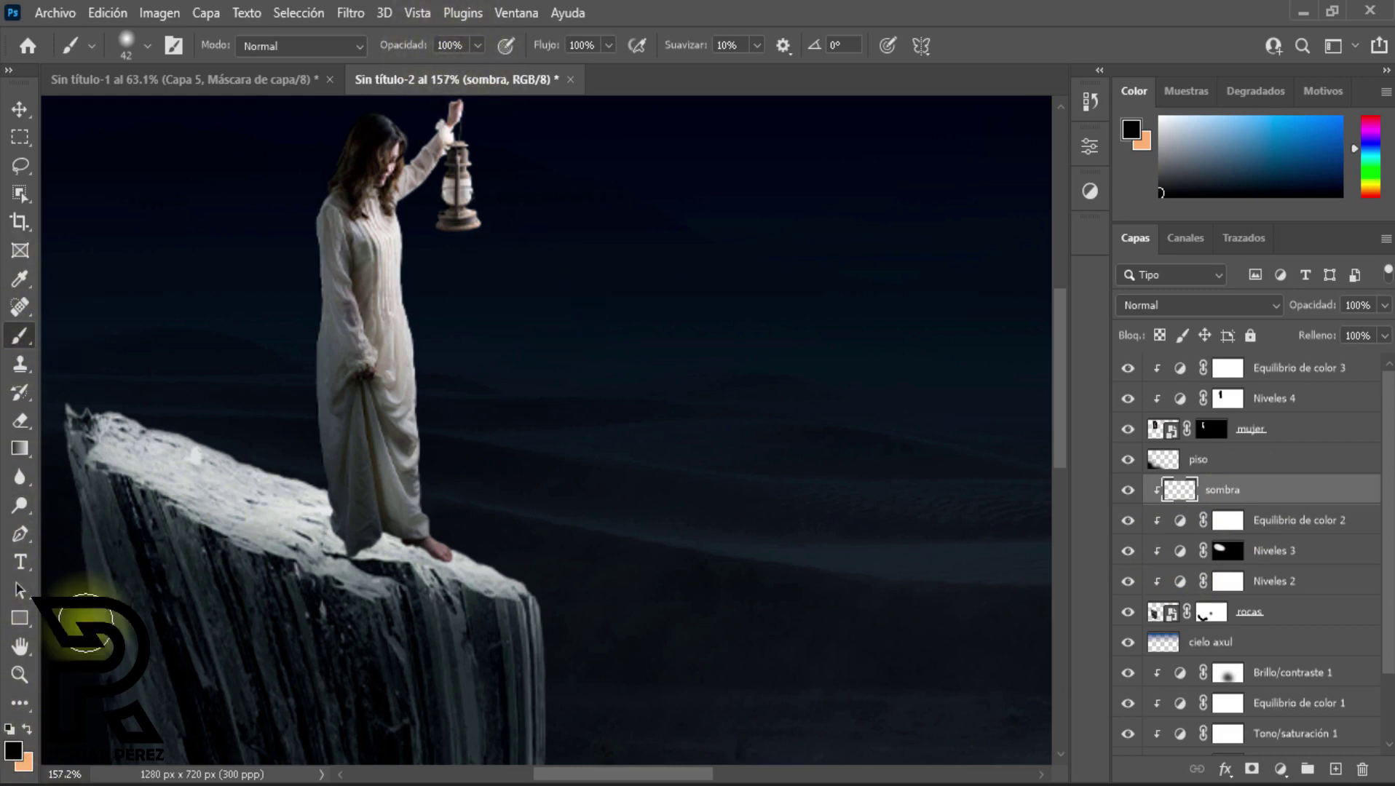
Step: Make the brush fully soft and target the sombra layer for painting
right_click(537, 326)
drag(662, 432, 644, 435)
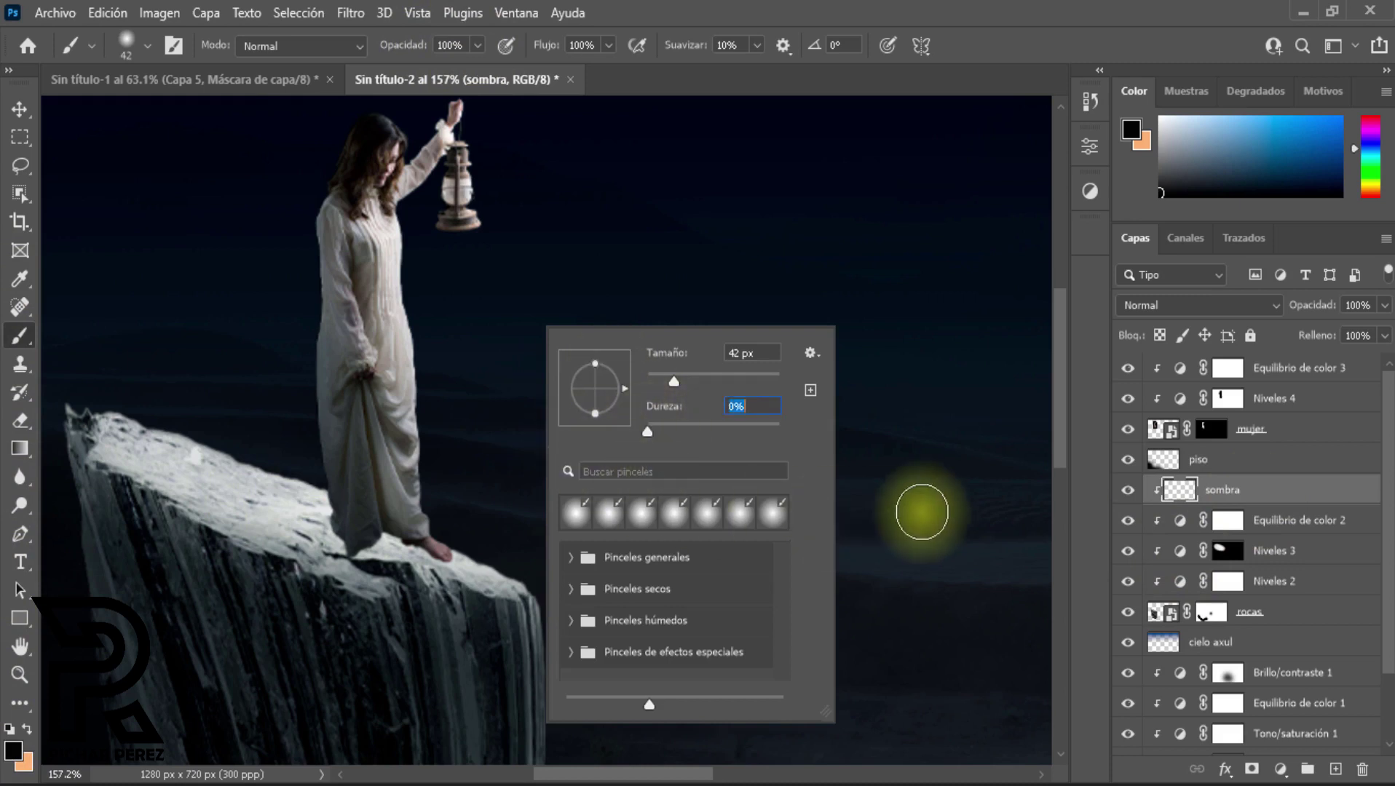
click(1231, 498)
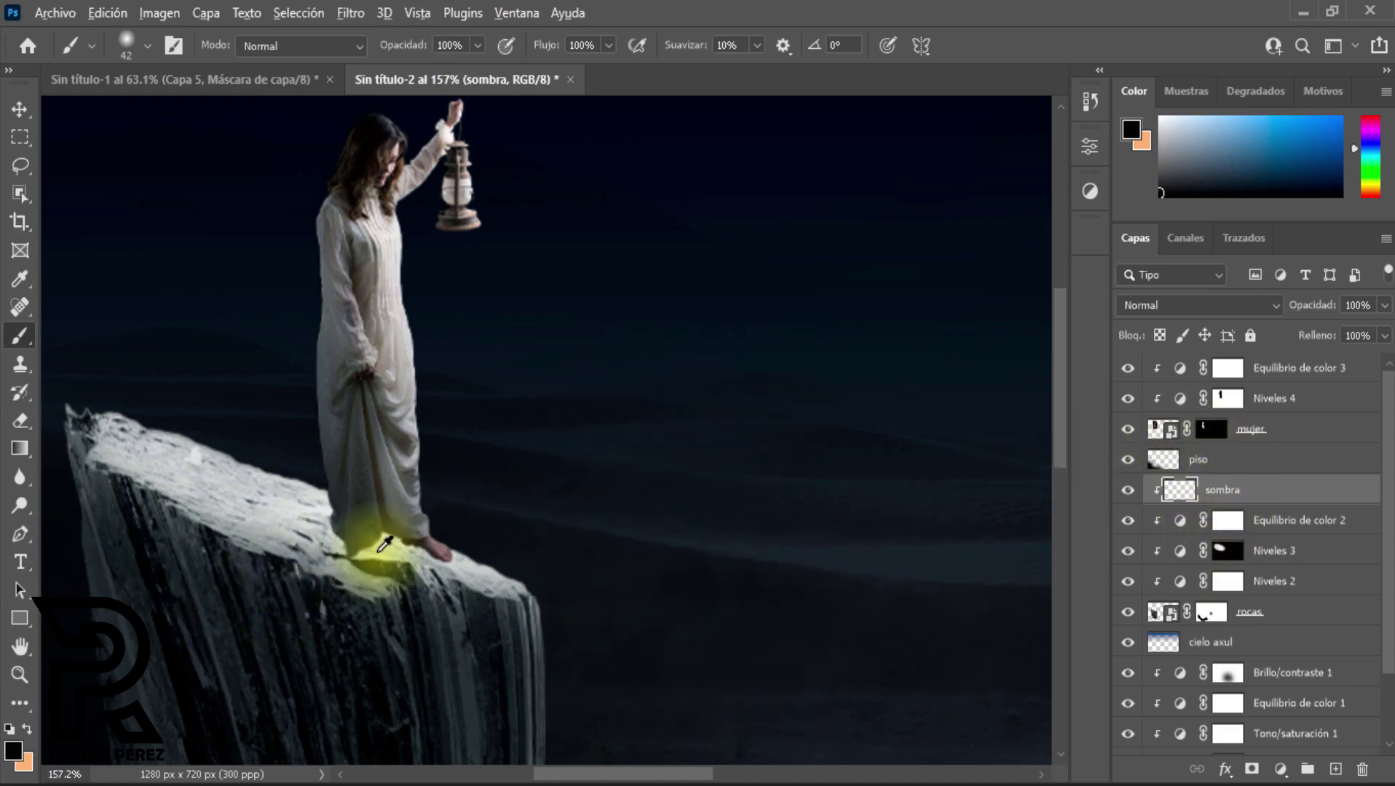
scroll(372, 550, up, 1)
drag(653, 777, 631, 776)
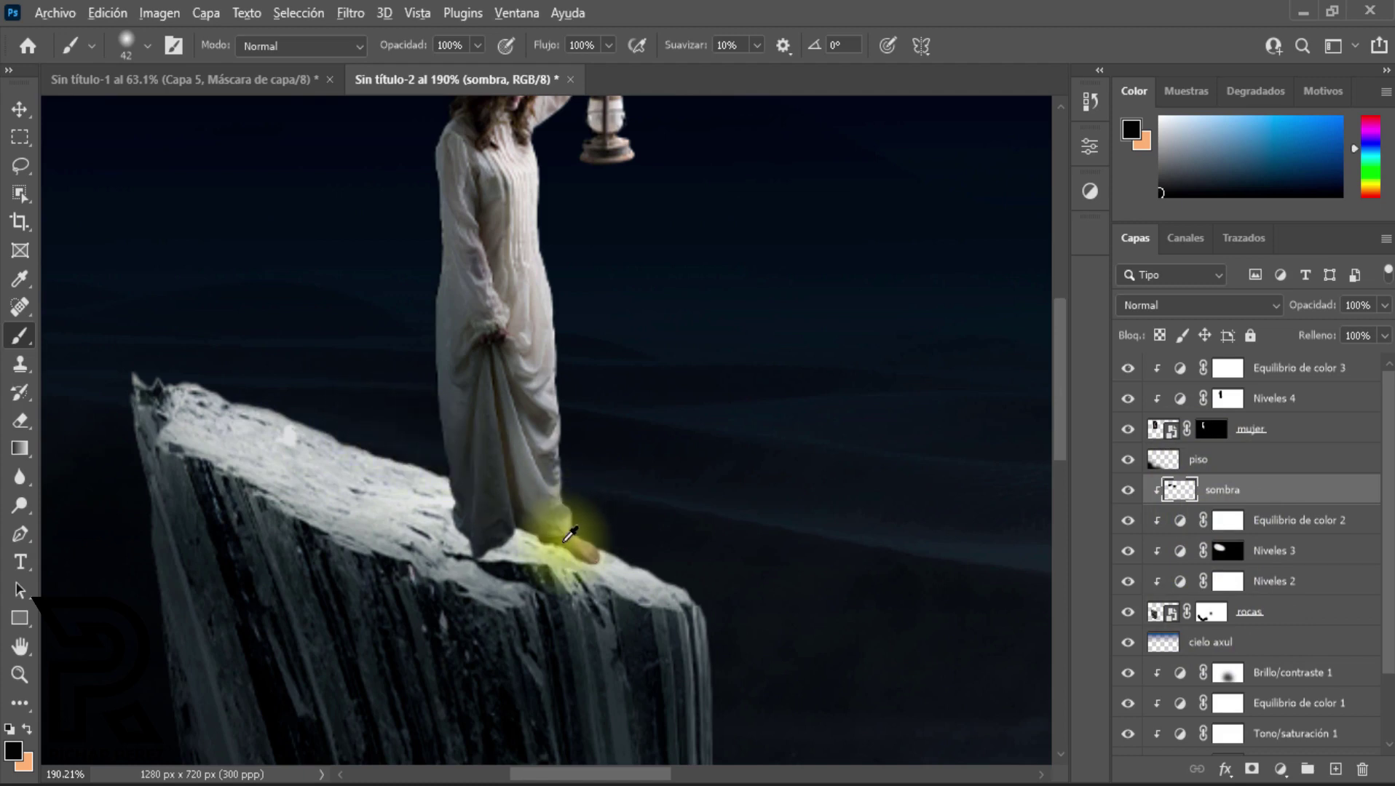
scroll(569, 536, up, 3)
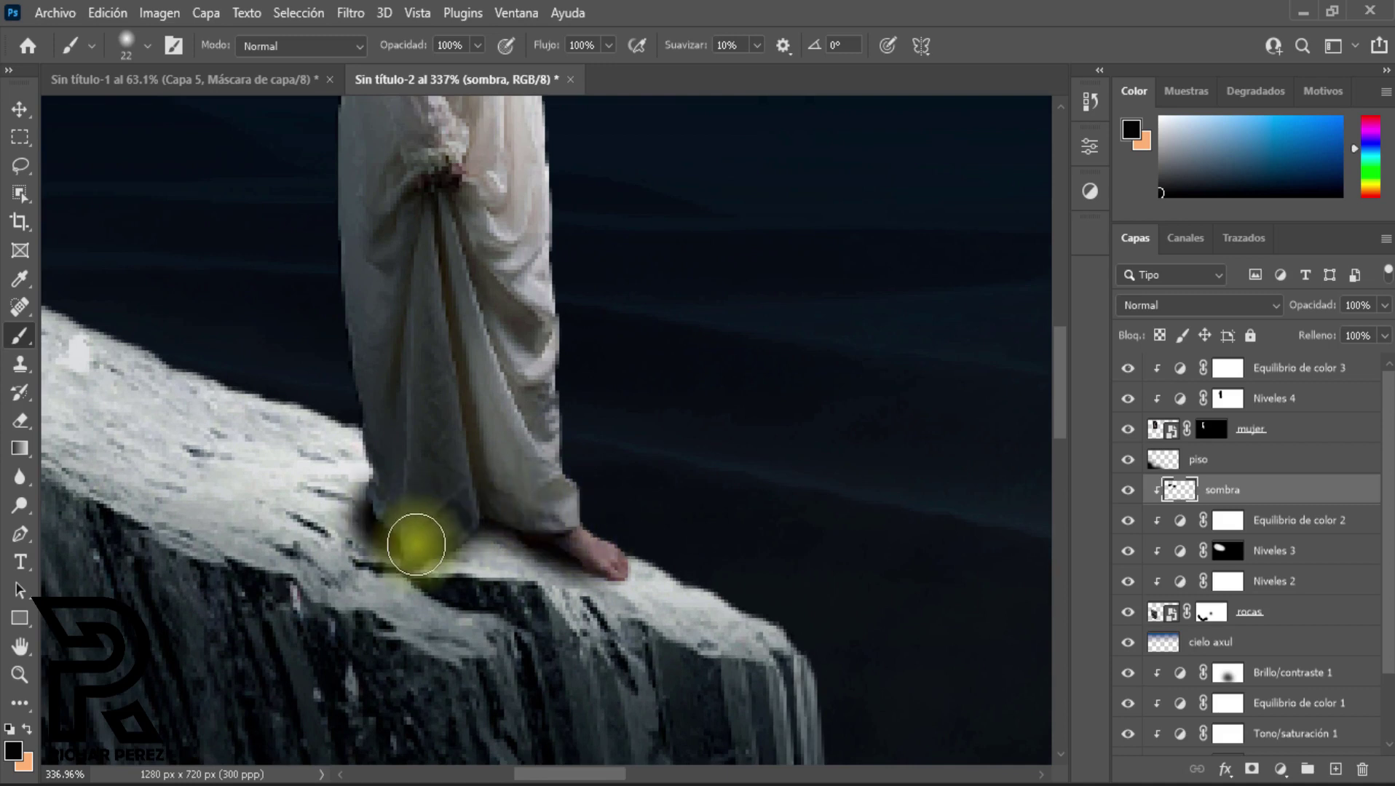
scroll(374, 498, down, 5)
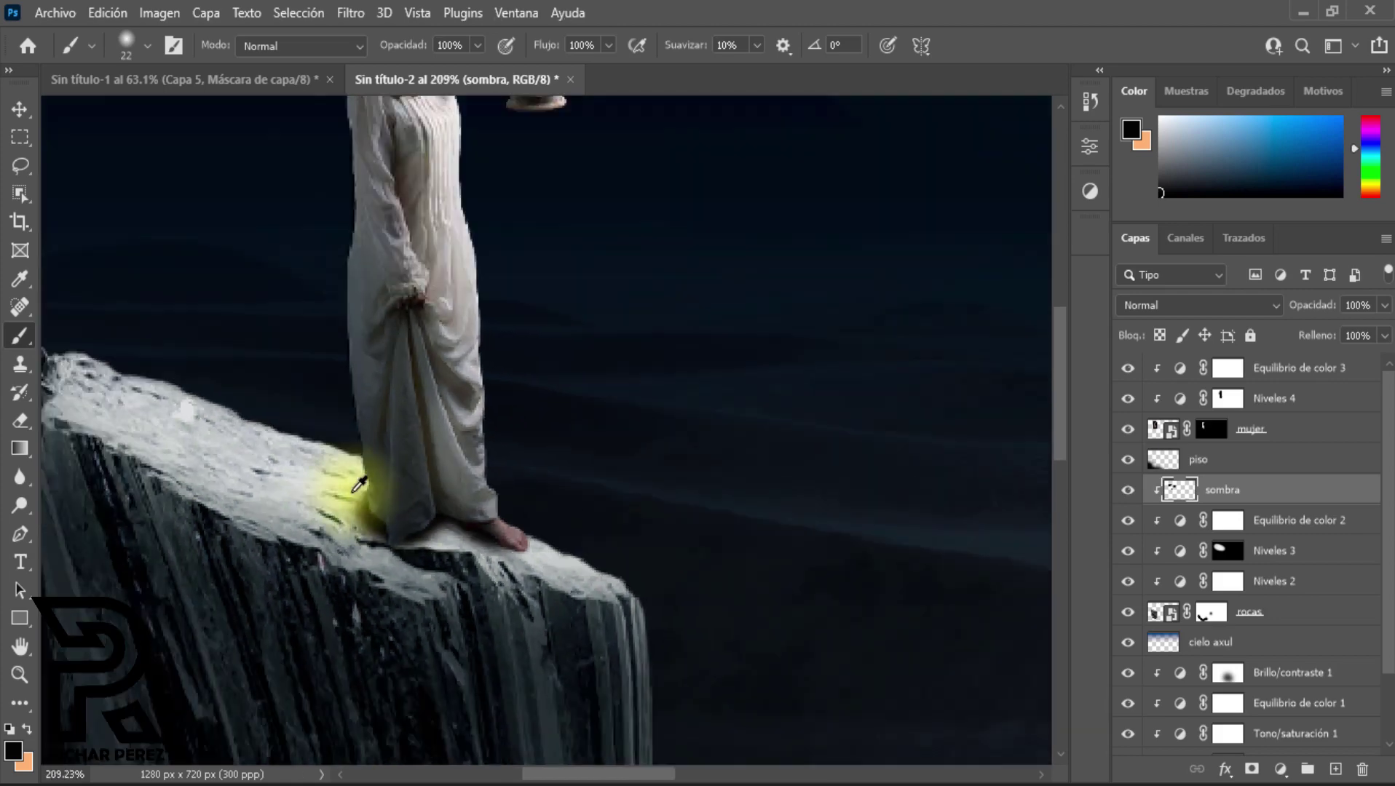
Step: Paint a dark shadow band along the rock's top edge and around the woman's feet
mouse_move(265, 415)
mouse_down()
mouse_move(228, 378)
mouse_move(396, 470)
mouse_move(240, 390)
mouse_move(296, 421)
mouse_move(63, 335)
mouse_move(182, 371)
mouse_move(308, 451)
mouse_move(153, 354)
mouse_move(441, 519)
mouse_move(145, 355)
mouse_up()
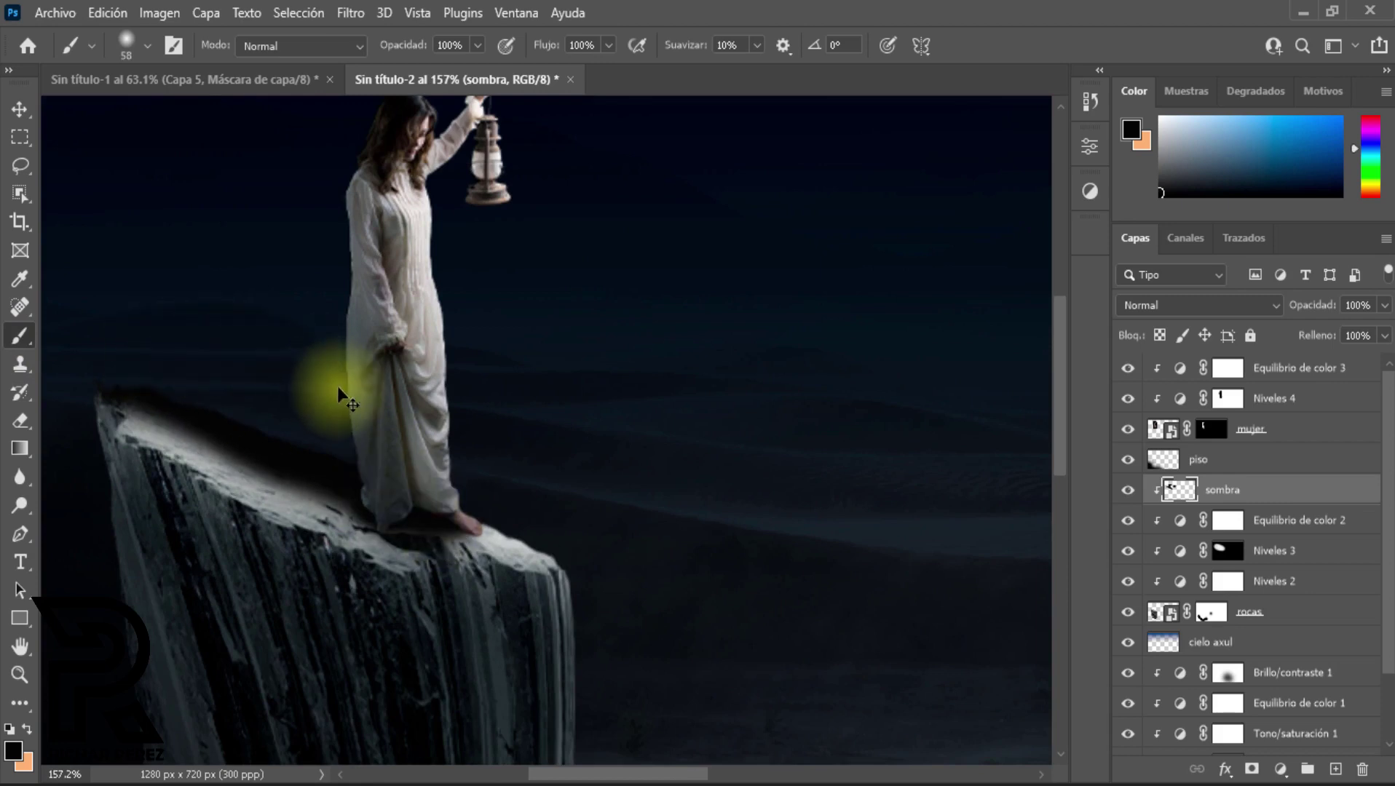
key(ctrl+z)
mouse_move(225, 398)
mouse_down()
mouse_move(372, 464)
mouse_move(326, 448)
mouse_move(364, 474)
mouse_move(228, 382)
mouse_move(297, 426)
mouse_move(35, 313)
mouse_move(303, 334)
mouse_move(382, 464)
mouse_move(301, 441)
mouse_move(175, 371)
mouse_move(78, 287)
mouse_up()
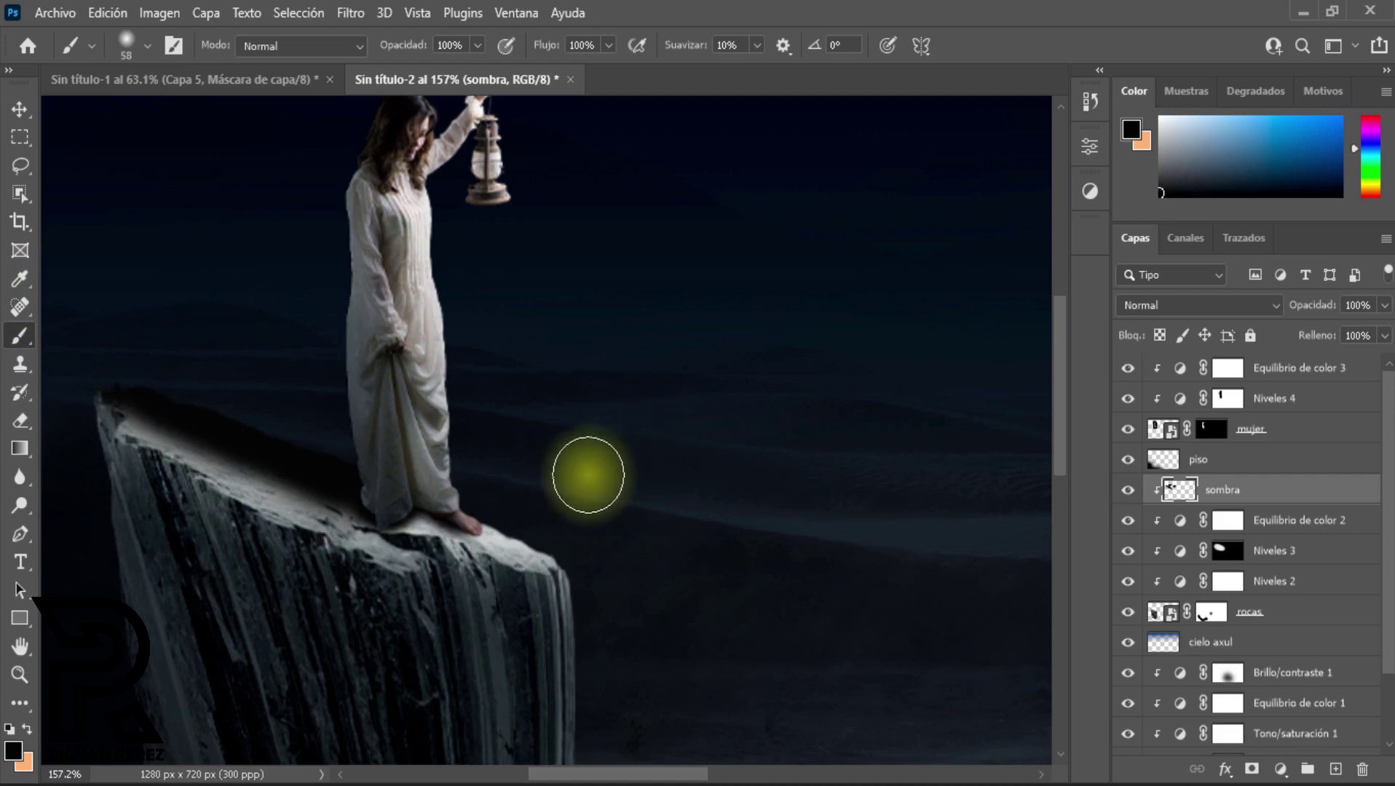
scroll(589, 475, down, 2)
scroll(477, 484, up, 5)
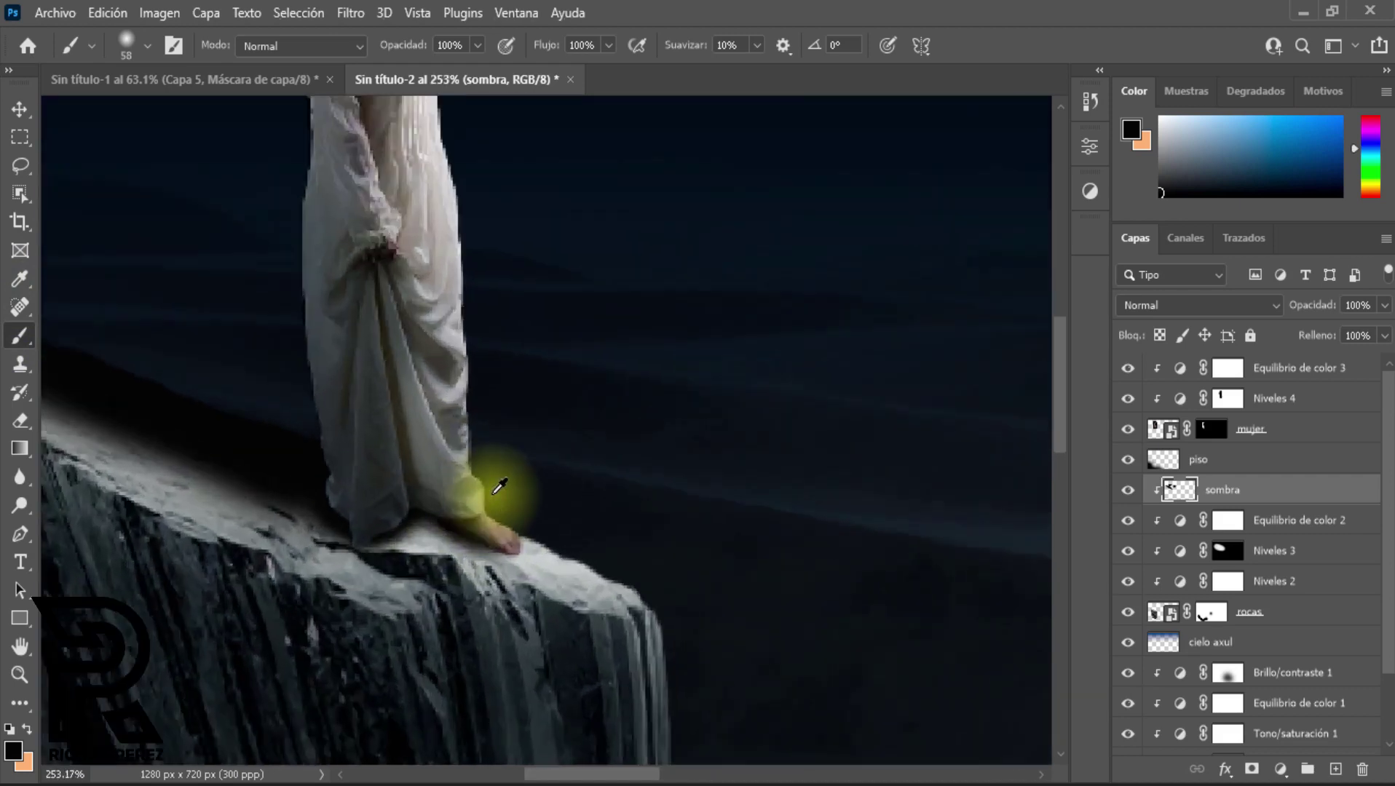
mouse_move(492, 539)
mouse_down()
mouse_move(523, 572)
mouse_move(420, 523)
mouse_move(337, 539)
mouse_move(218, 501)
mouse_move(258, 507)
mouse_move(289, 538)
mouse_move(272, 551)
mouse_move(327, 551)
mouse_move(227, 498)
mouse_up()
scroll(227, 498, down, 3)
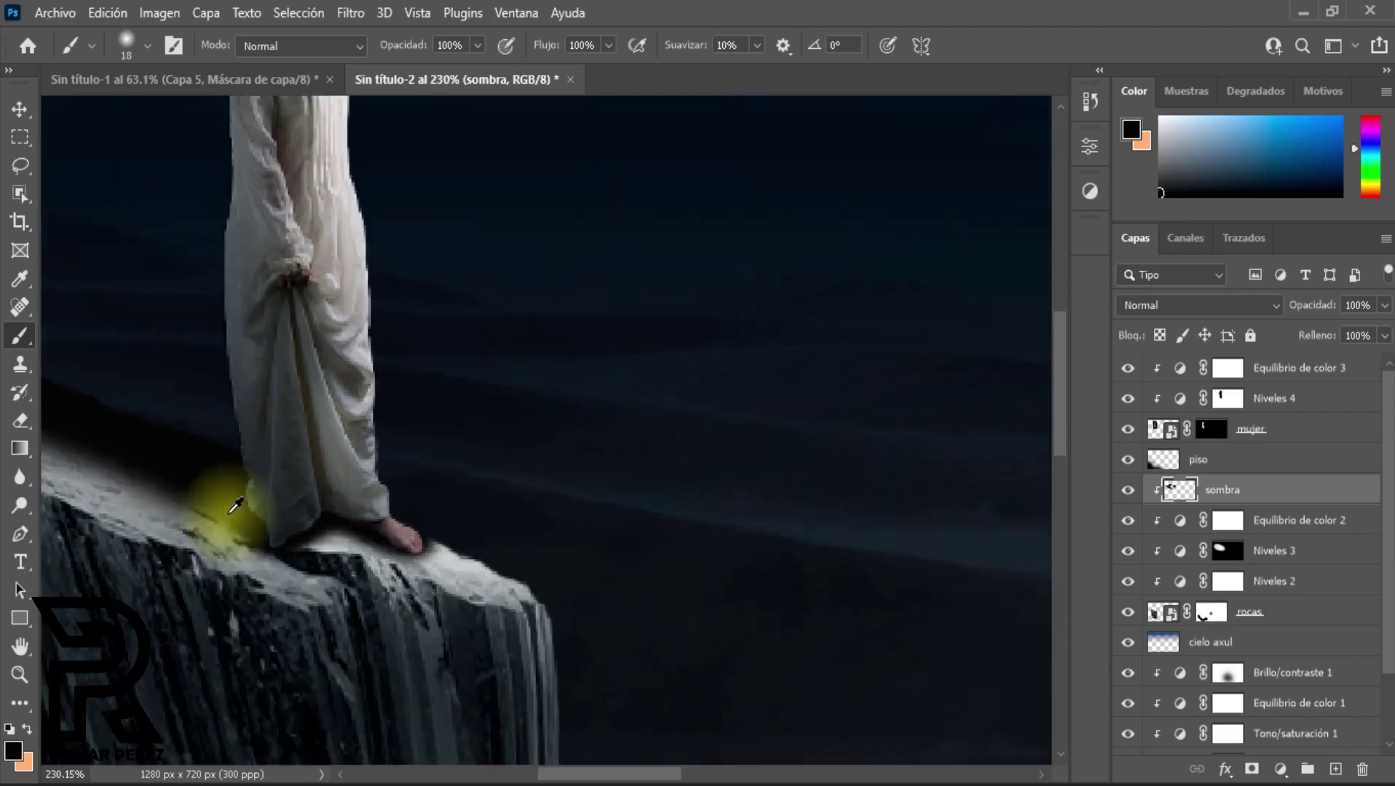
scroll(44, 513, down, 1)
scroll(68, 445, up, 3)
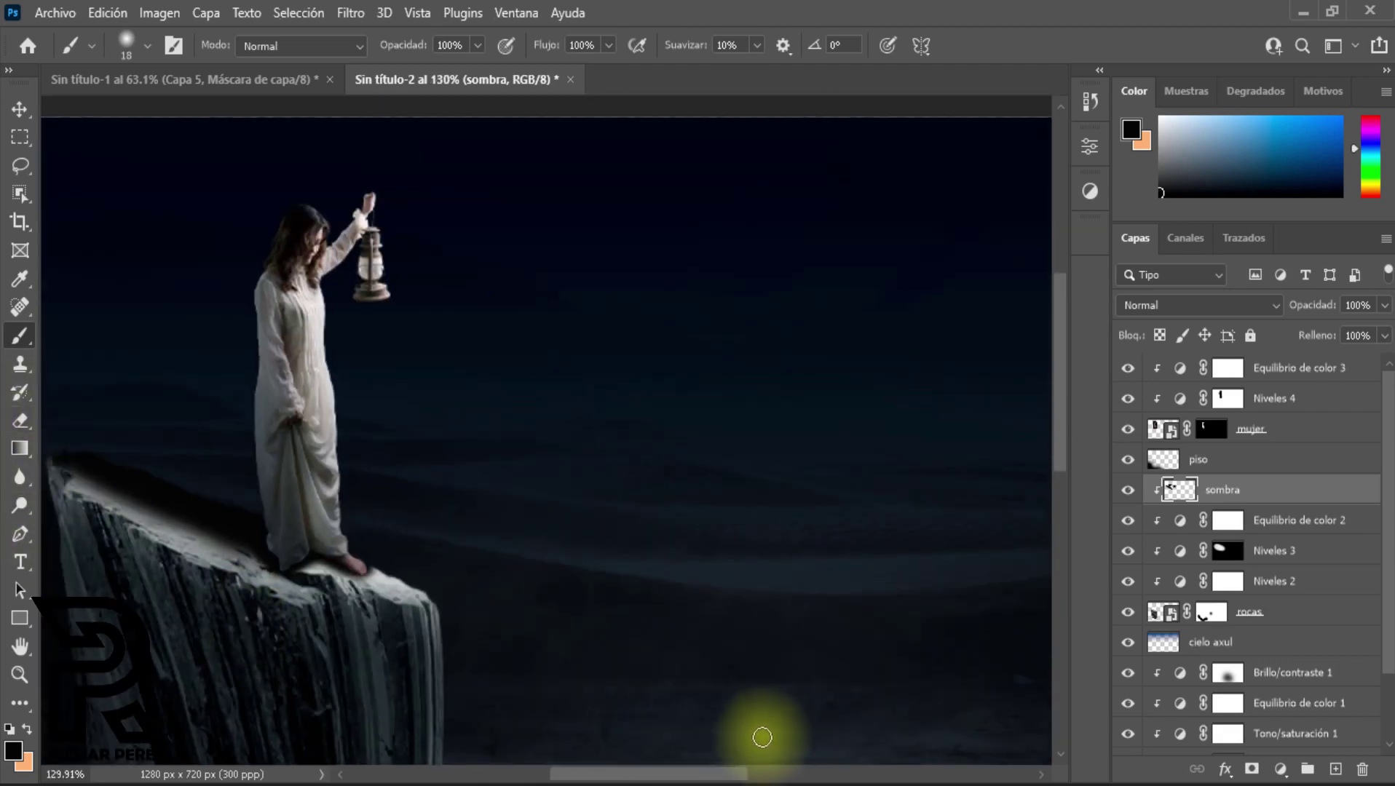
drag(724, 776, 685, 768)
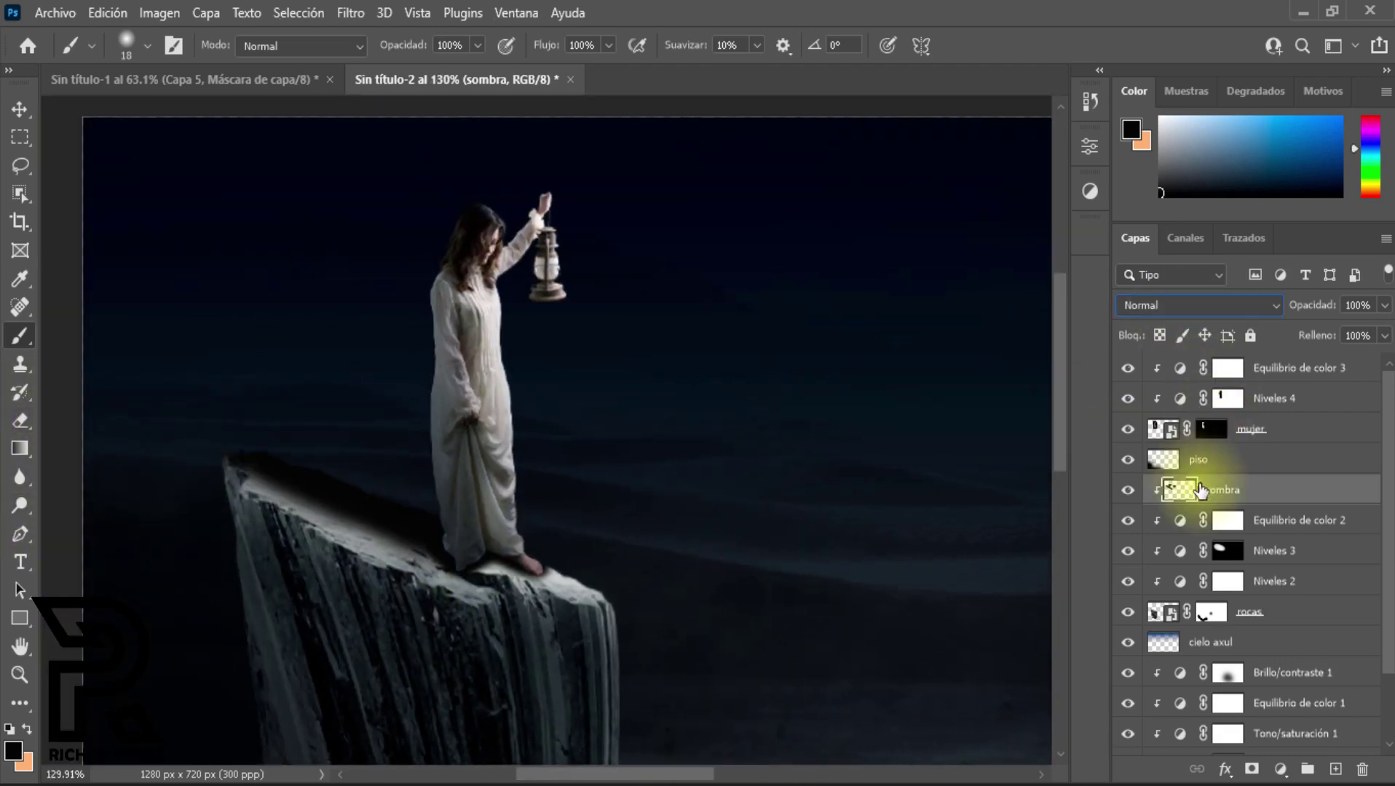
Step: Set the sombra layer to Multiplicar blending at 96% opacity
click(1173, 306)
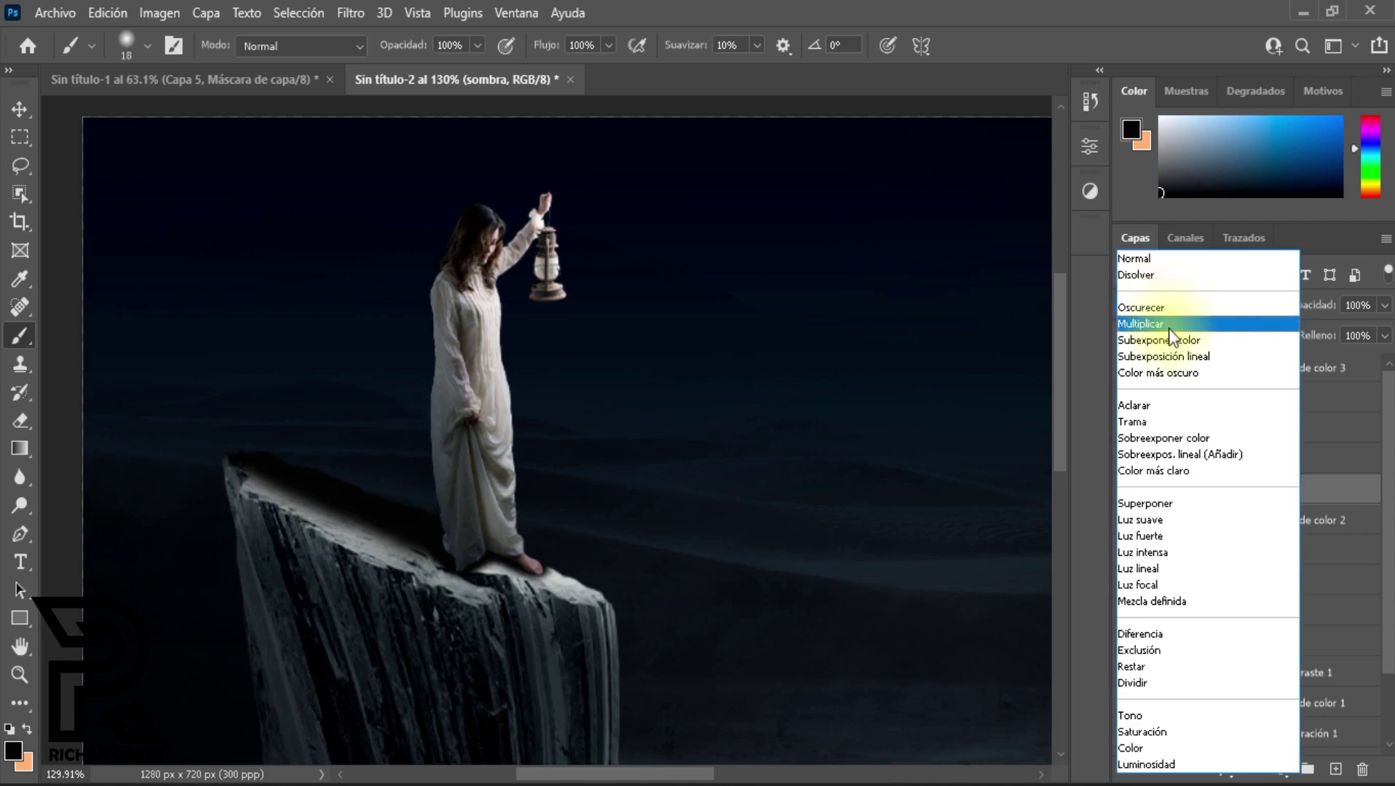
click(1169, 324)
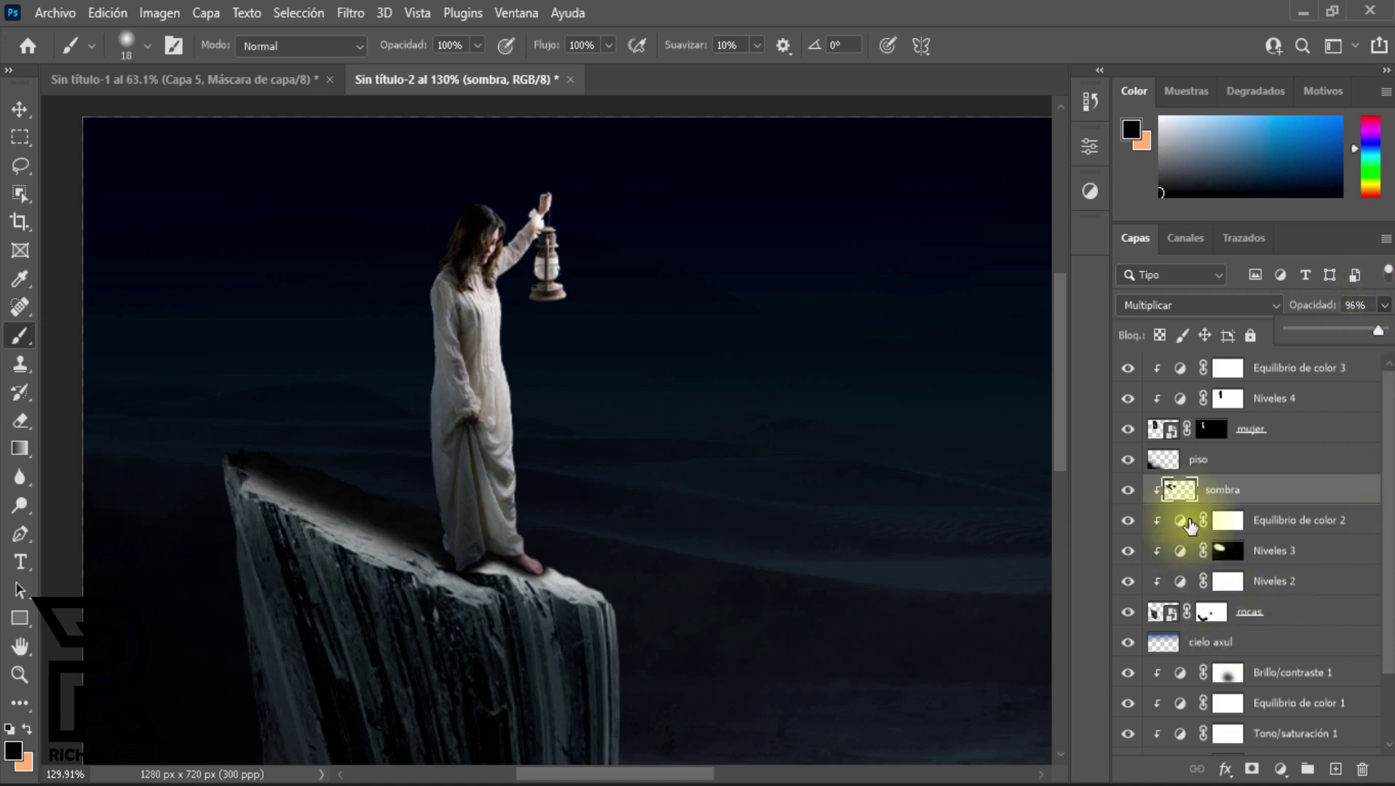
click(1194, 492)
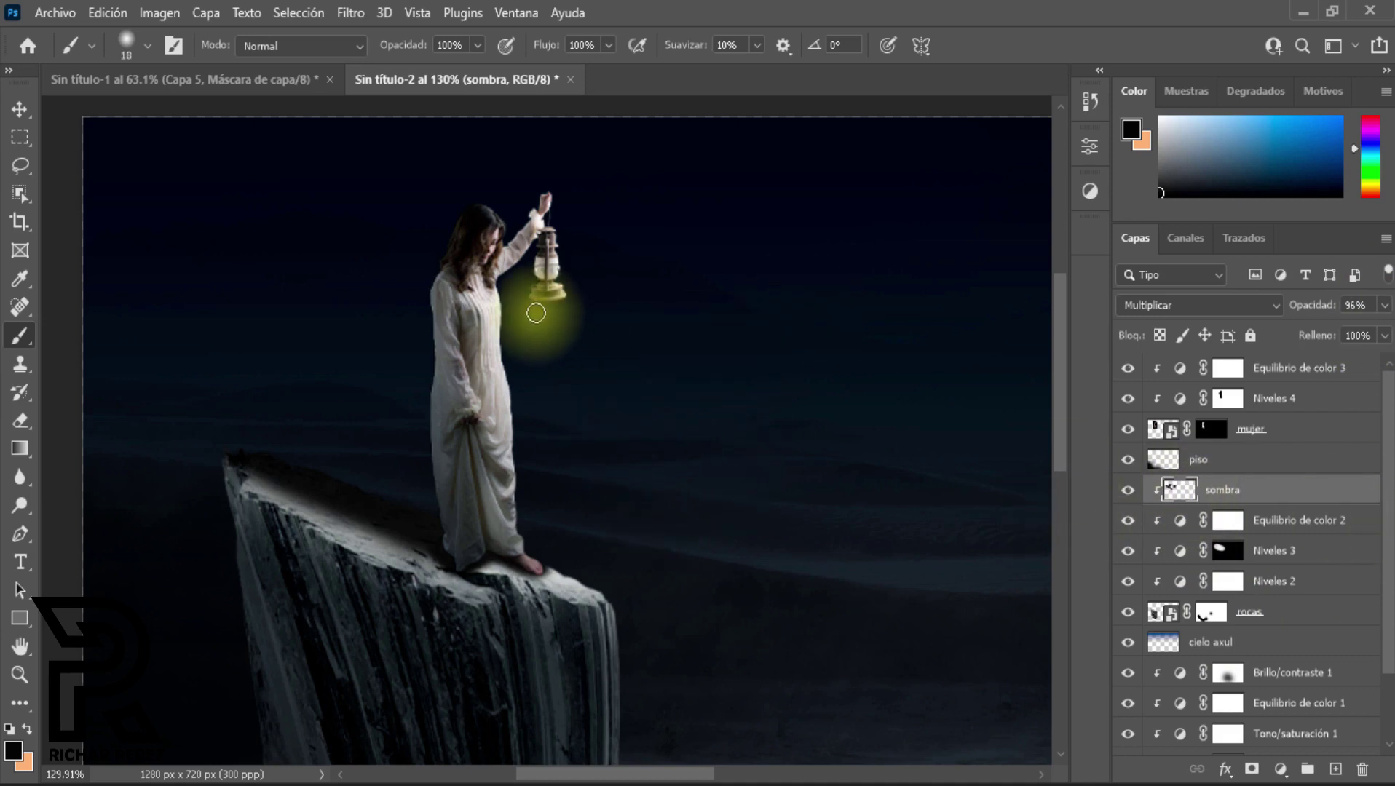
scroll(530, 292, up, 5)
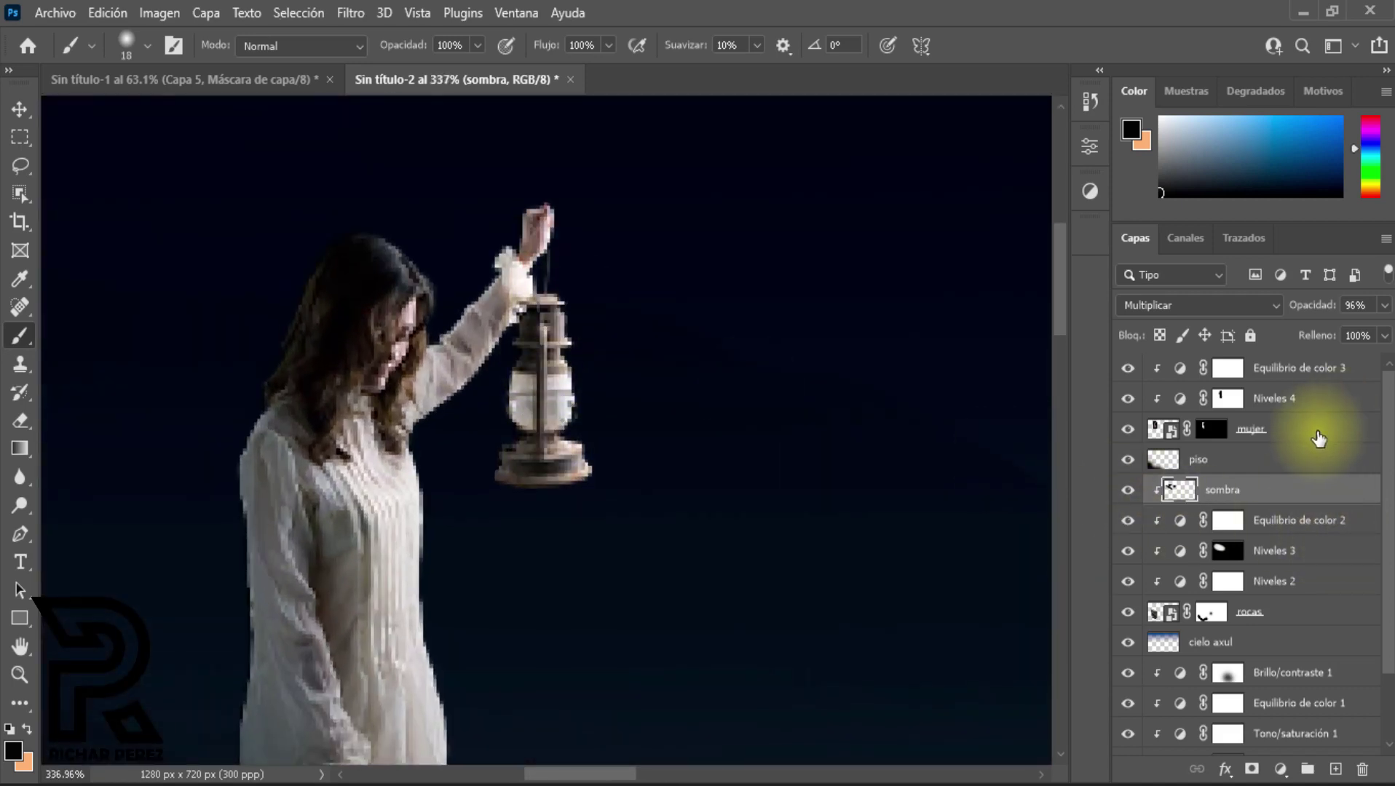
Step: Add a new top layer named 'luz lampara' for the lantern's light
click(1289, 373)
click(1334, 770)
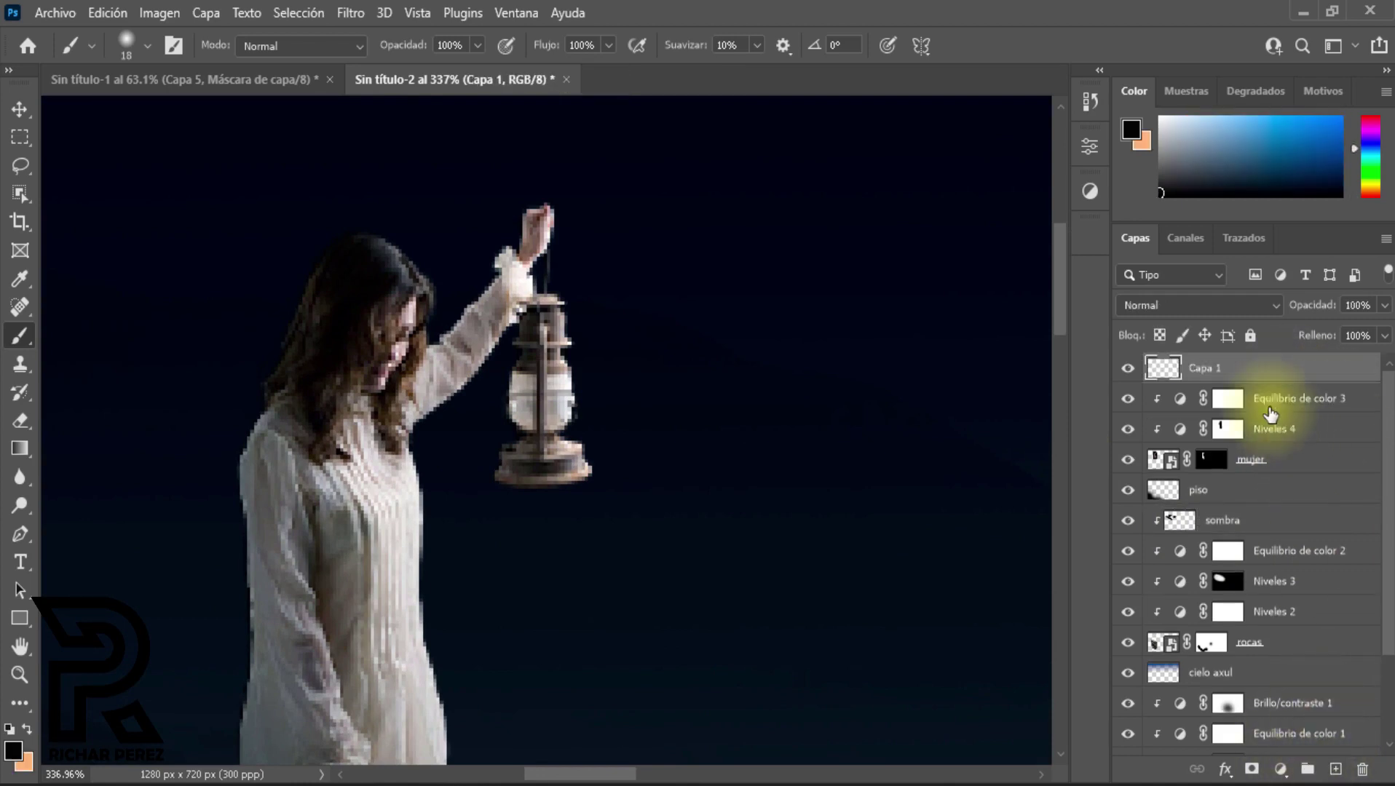
click(1208, 371)
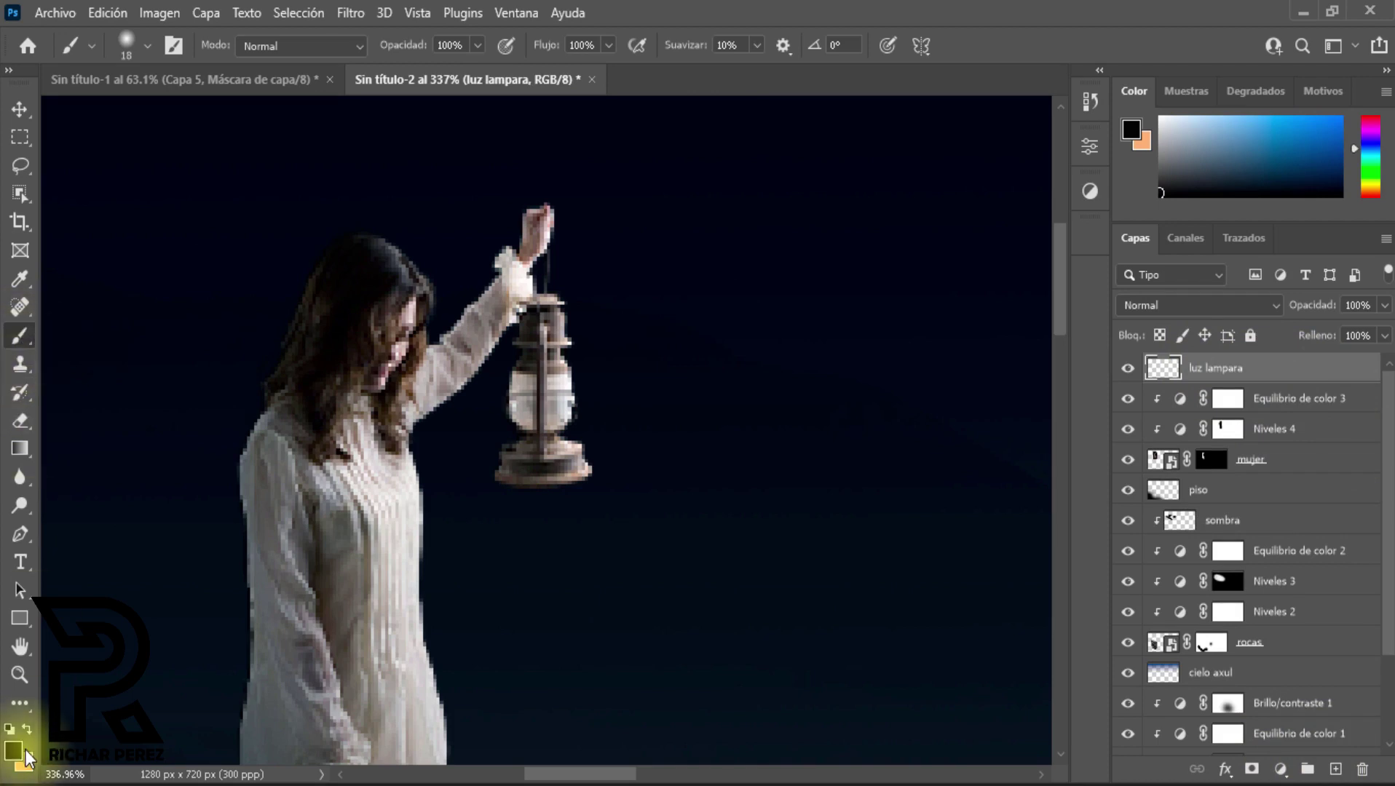
Step: Set the painting colour to a fully saturated bright orange
click(27, 729)
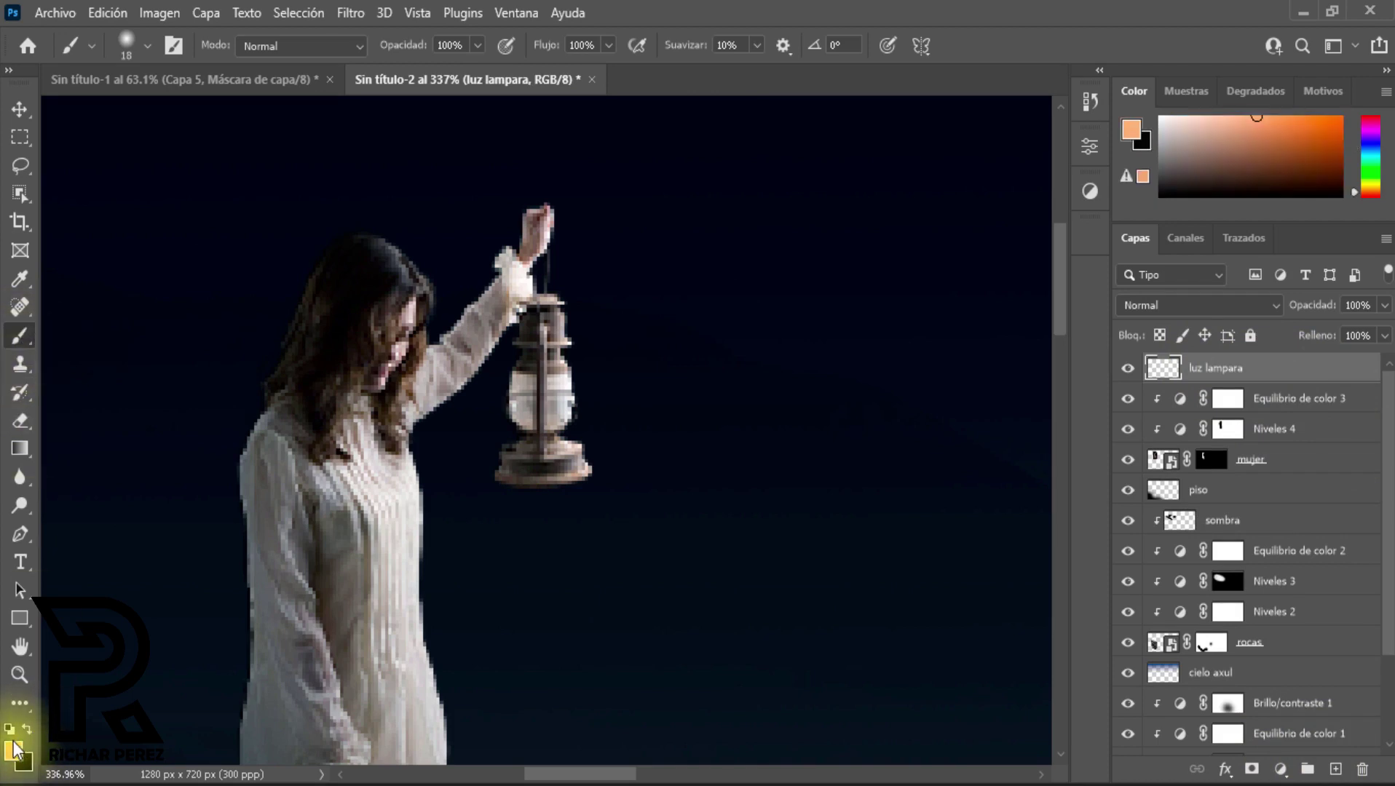
click(14, 749)
drag(414, 285, 852, 346)
click(804, 354)
click(1023, 345)
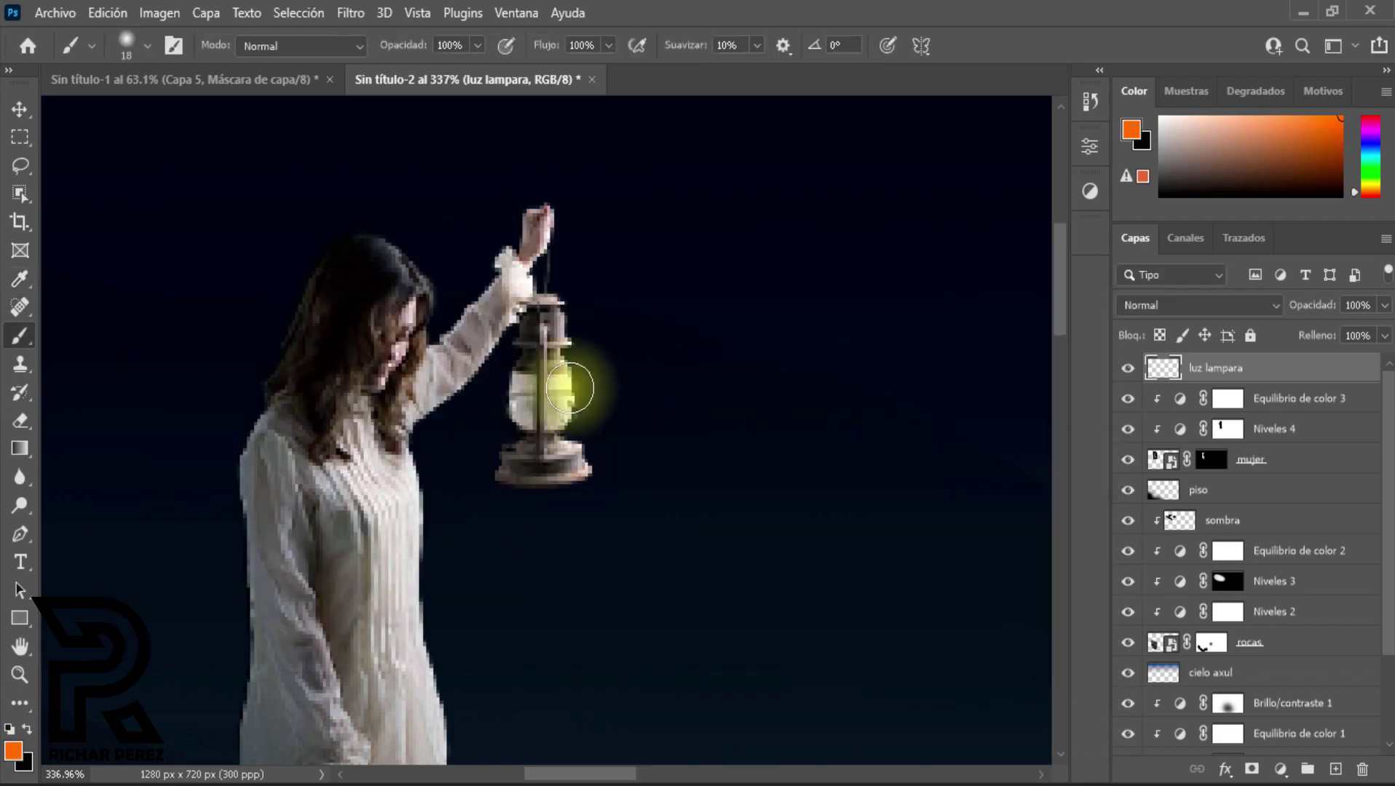
Step: Paint orange over the lantern glass, nudge it into place, and blend it with Trama
mouse_move(538, 400)
mouse_down()
mouse_move(597, 396)
mouse_move(553, 398)
mouse_up()
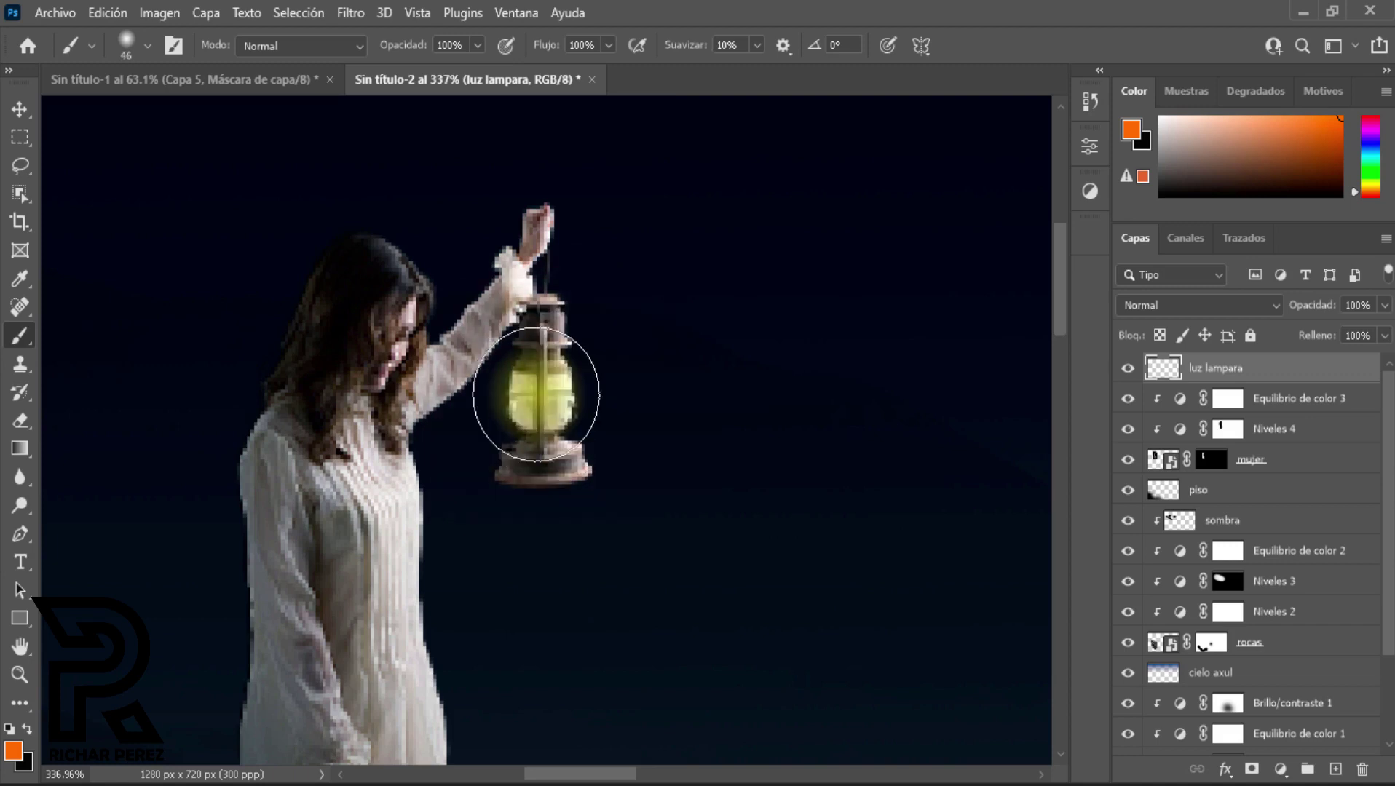
click(535, 394)
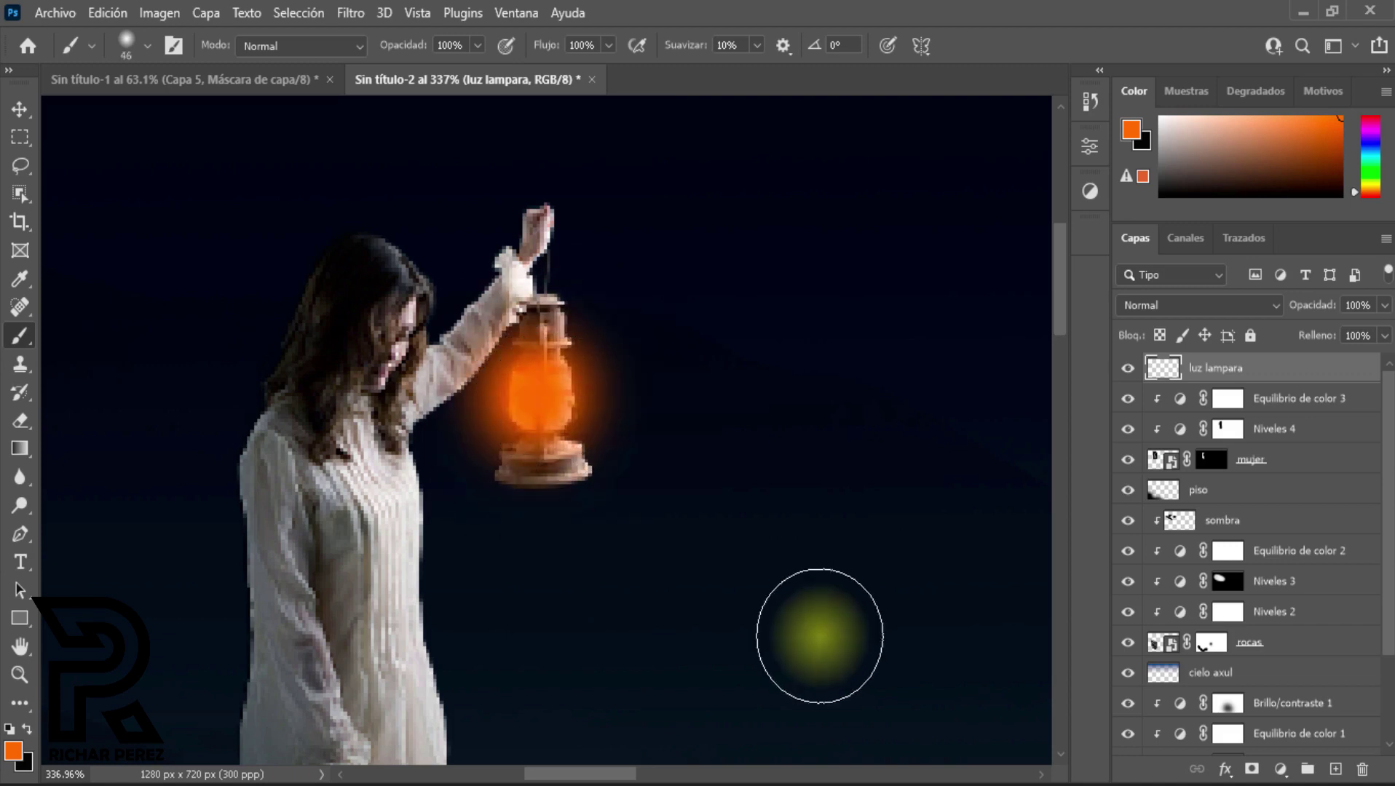
key(ctrl+t)
mouse_move(599, 478)
mouse_down()
mouse_move(597, 450)
mouse_move(588, 456)
mouse_up()
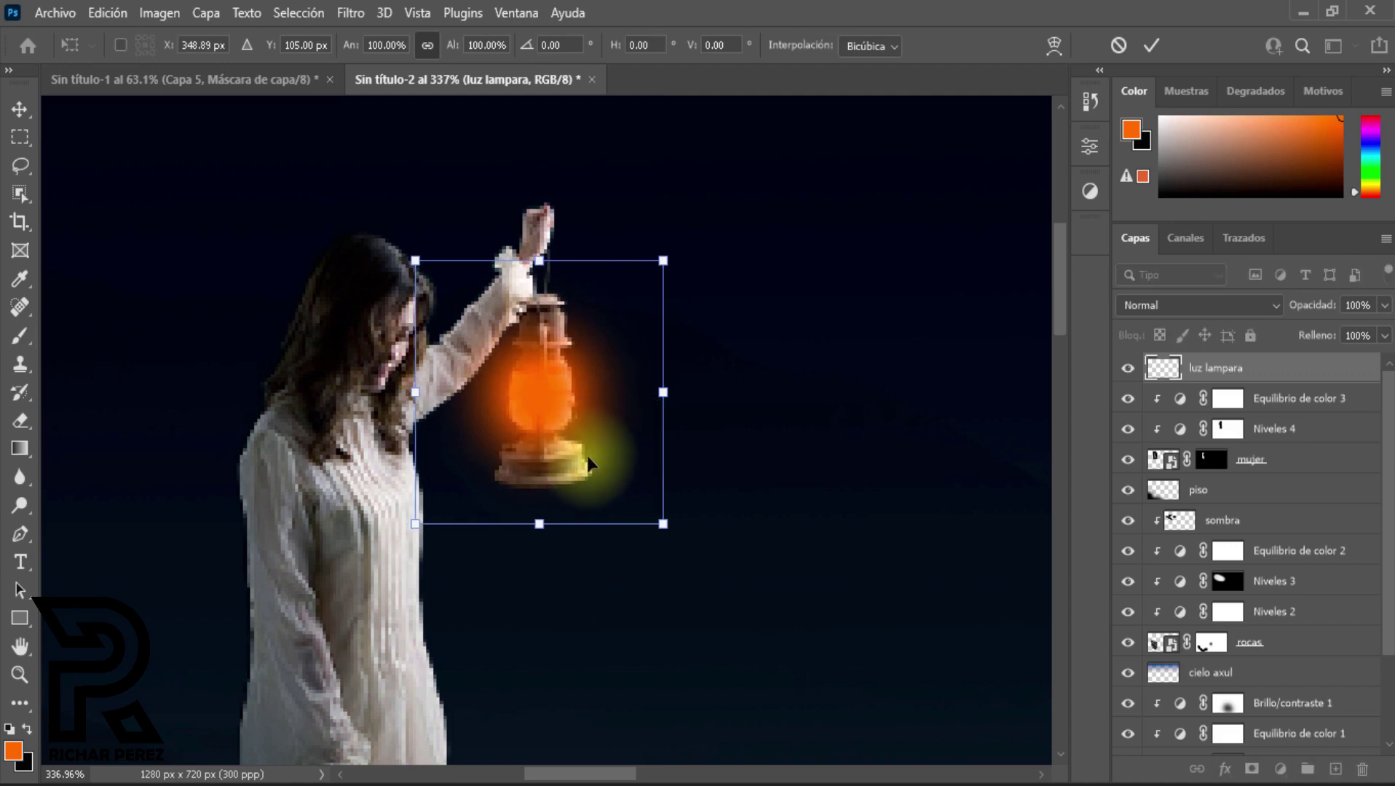
key(Return)
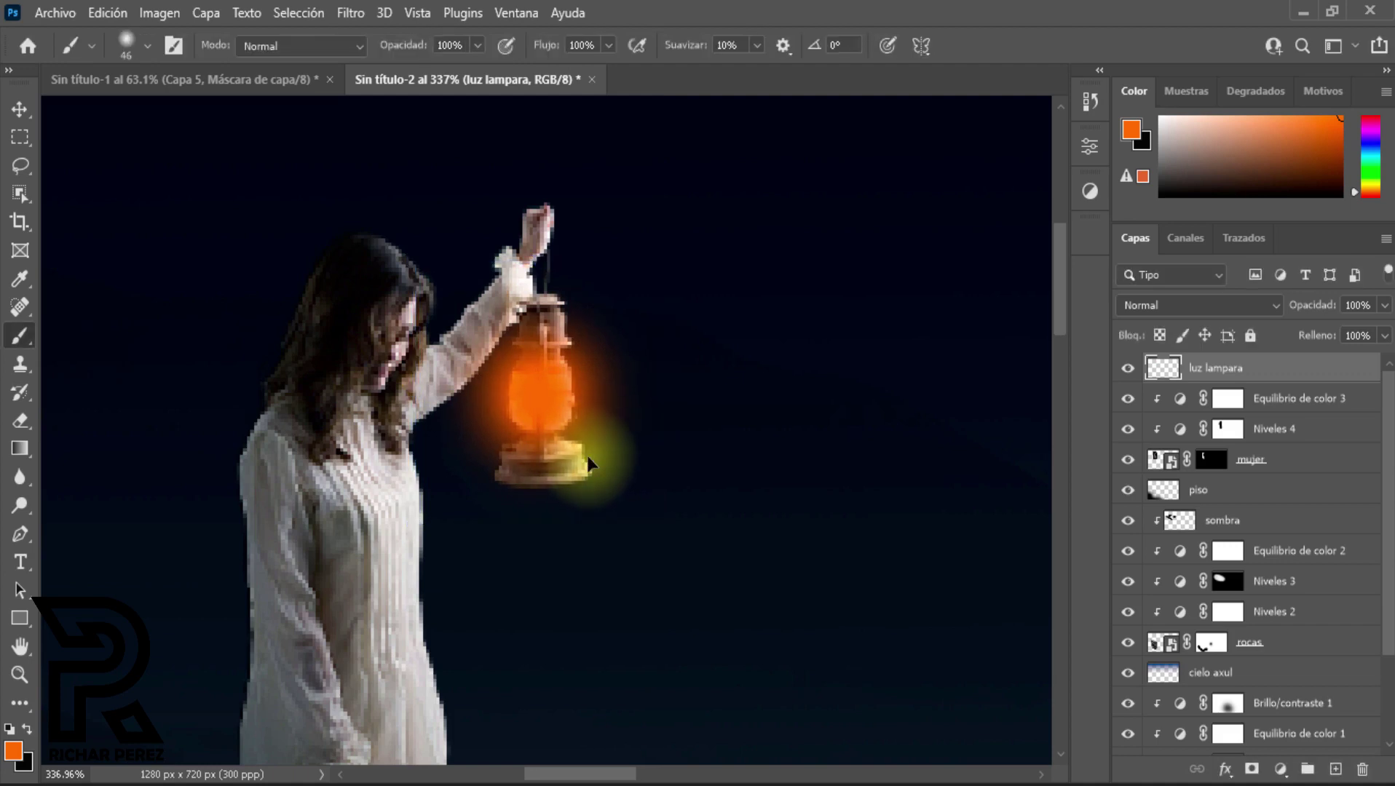
click(1146, 304)
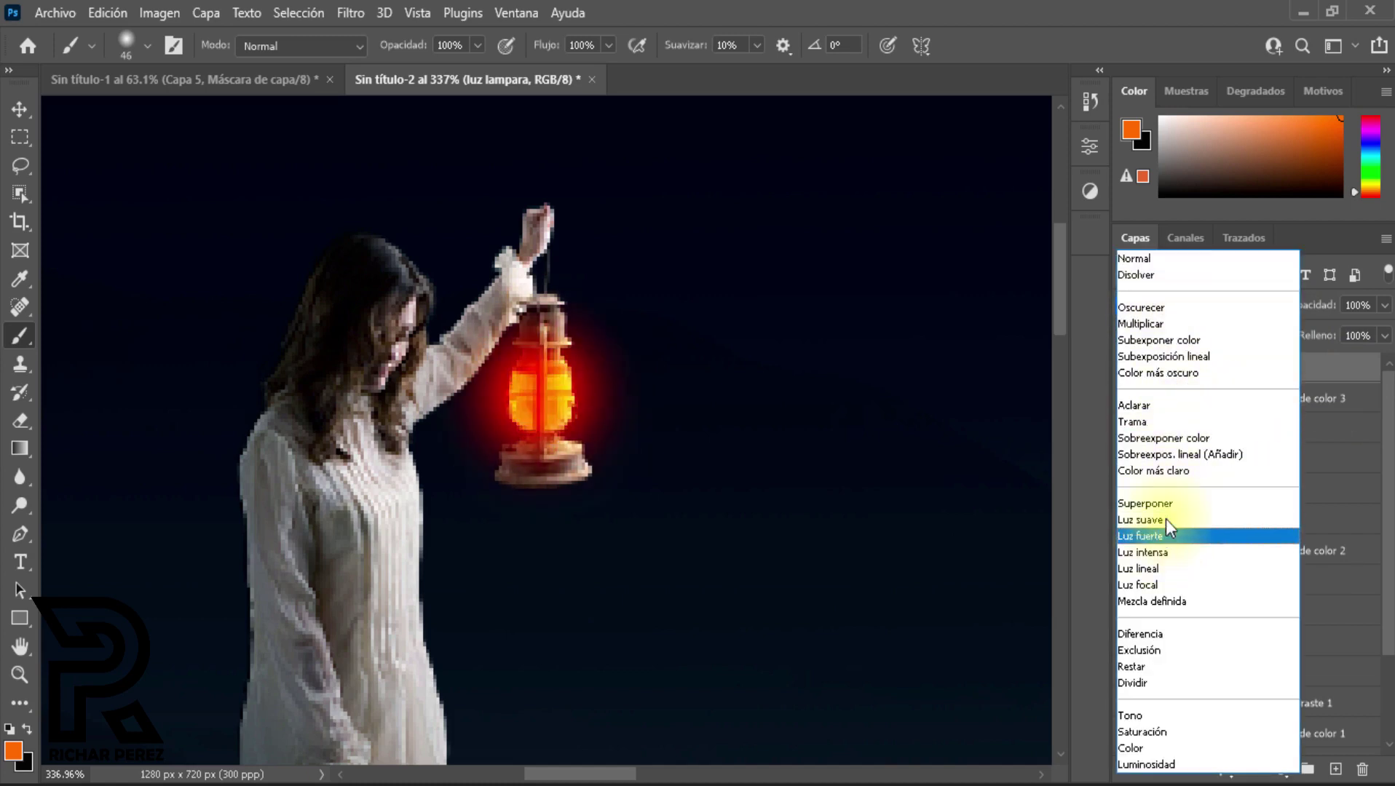
click(1137, 422)
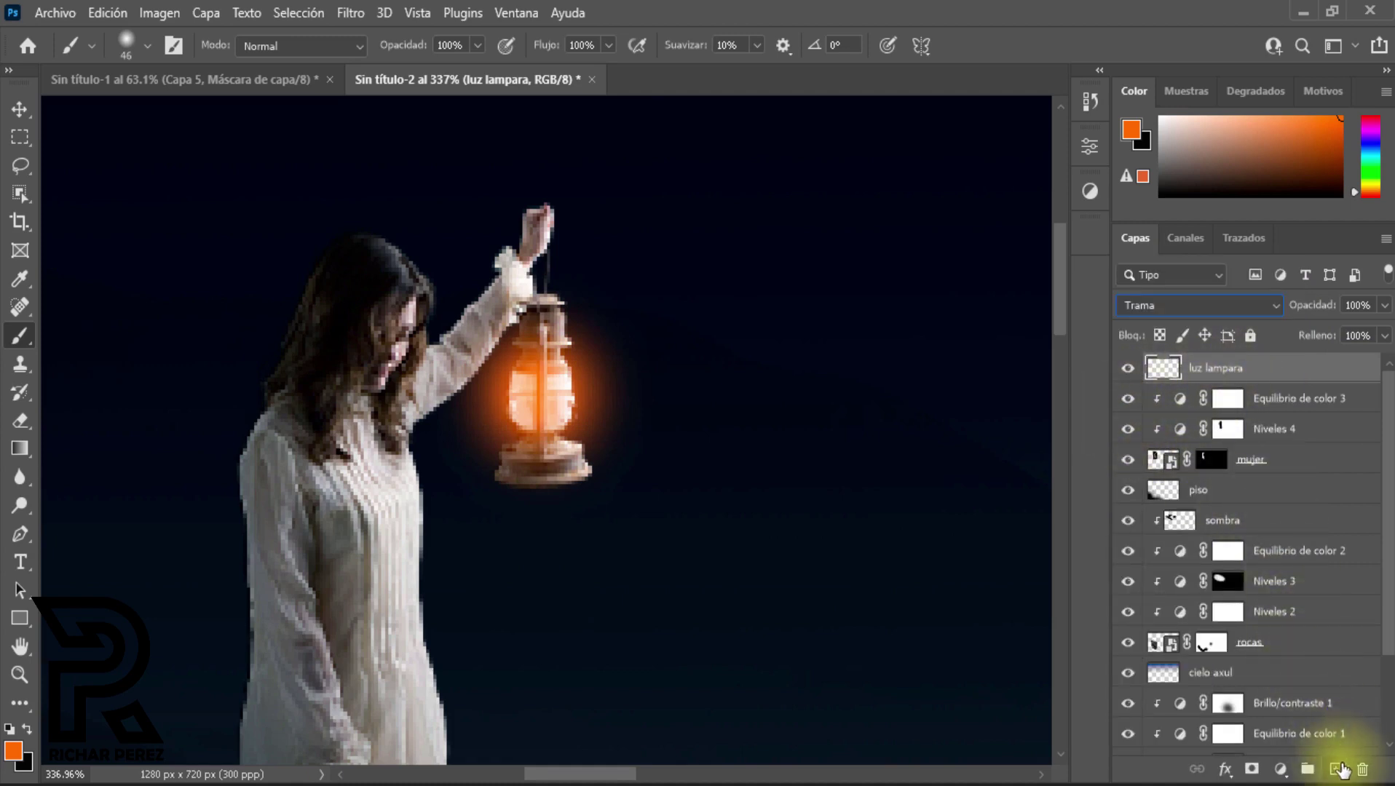
Step: Add a new layer 'luz 2', enlarge the brush, and choose a lighter orange
click(1337, 770)
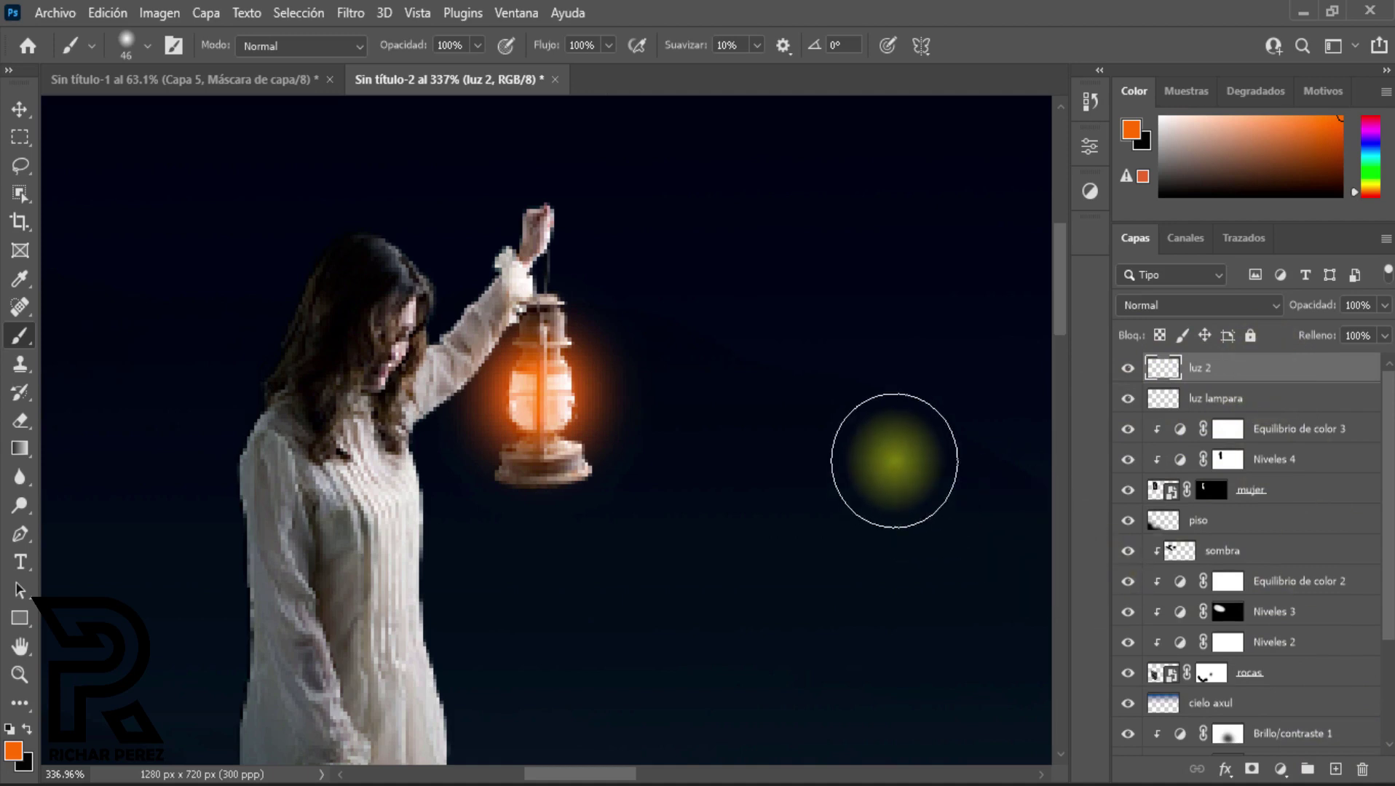
drag(598, 426, 742, 471)
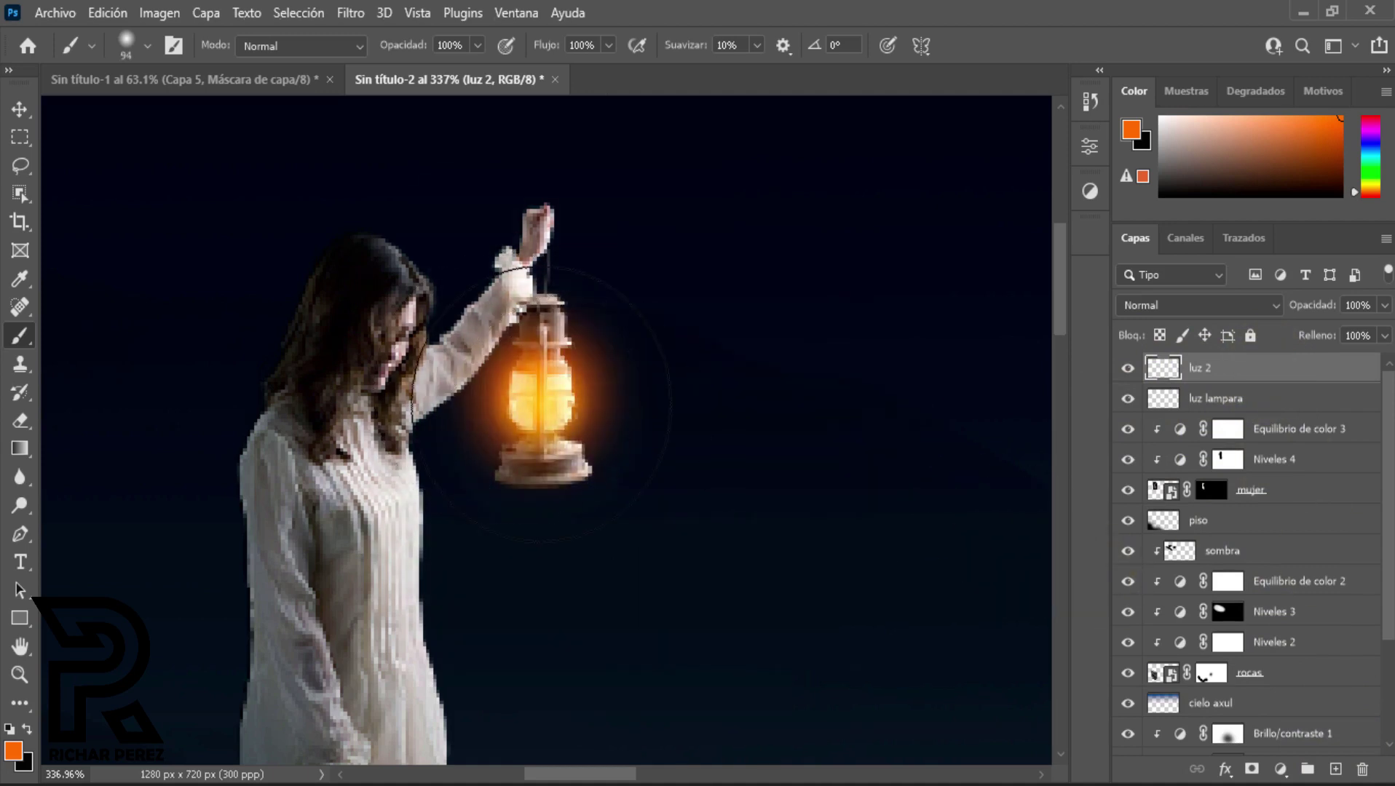
click(13, 752)
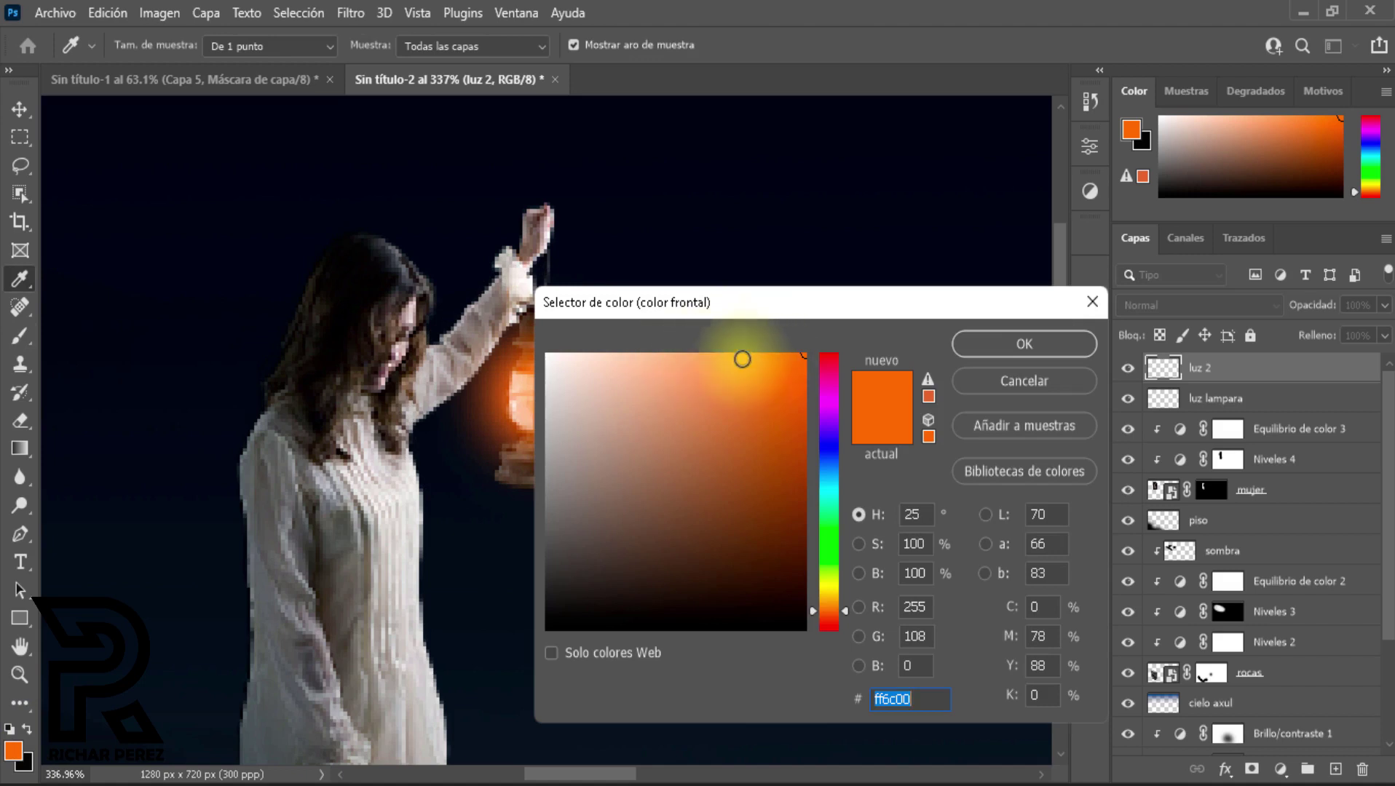
click(729, 355)
click(1024, 343)
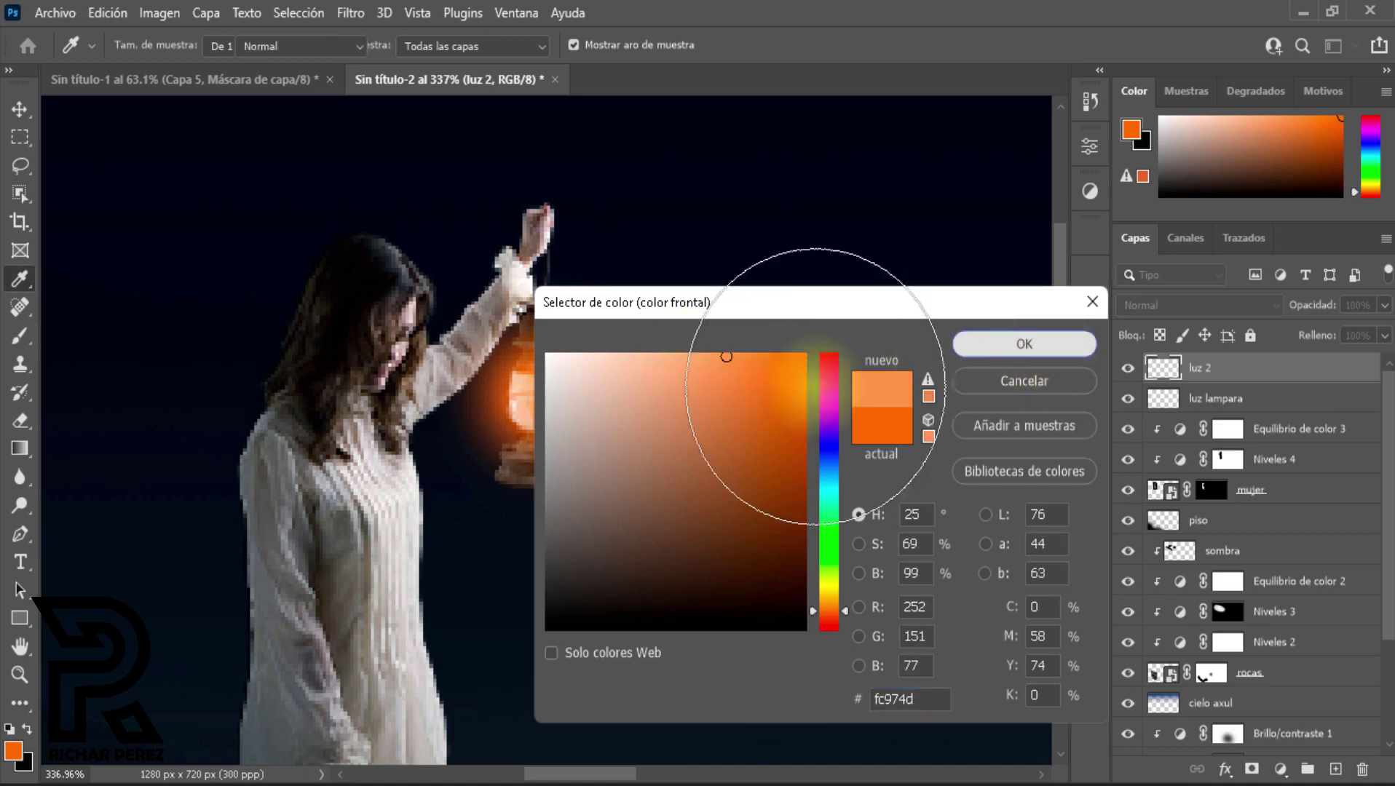
Step: Paint a large soft glow over the lantern and blend luz 2 with Trama
click(557, 399)
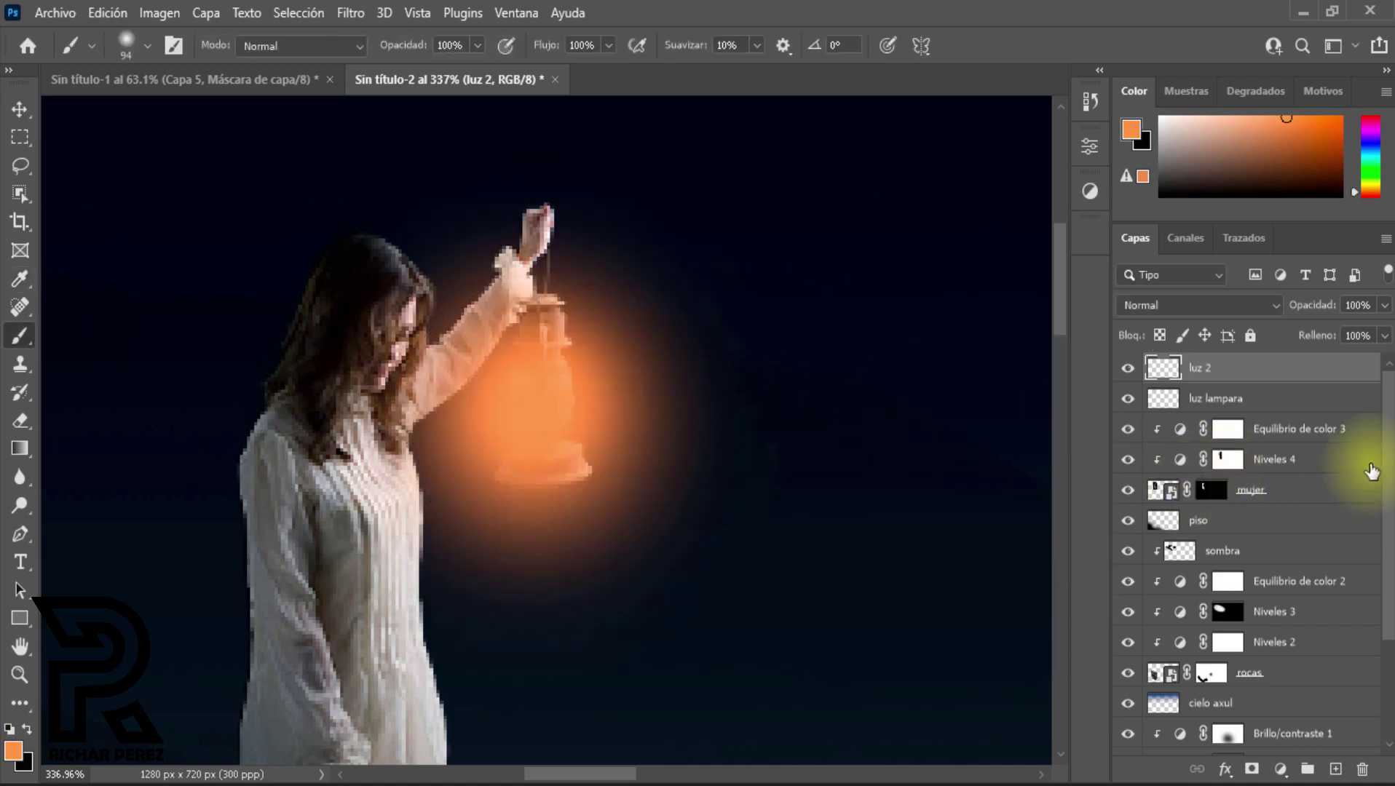
click(1175, 305)
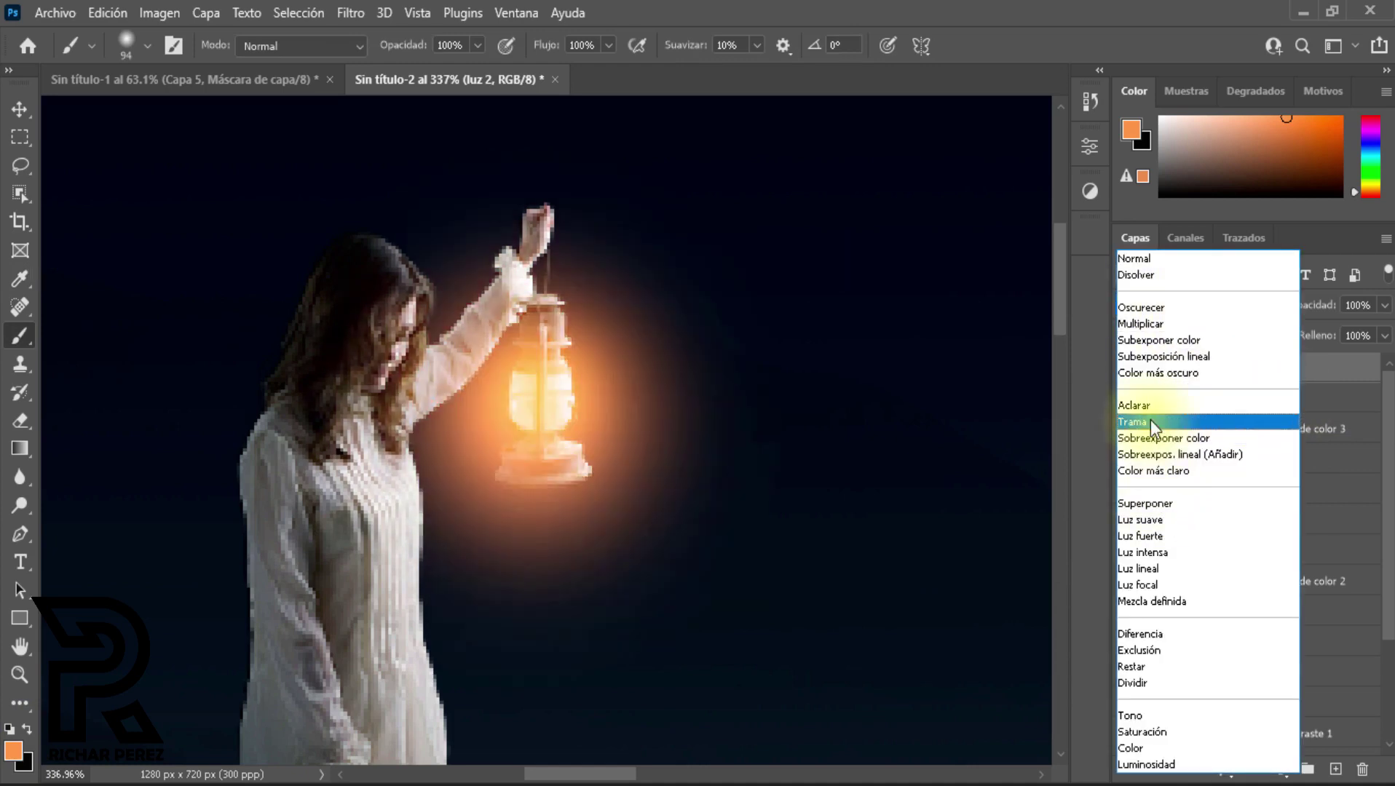
click(1151, 421)
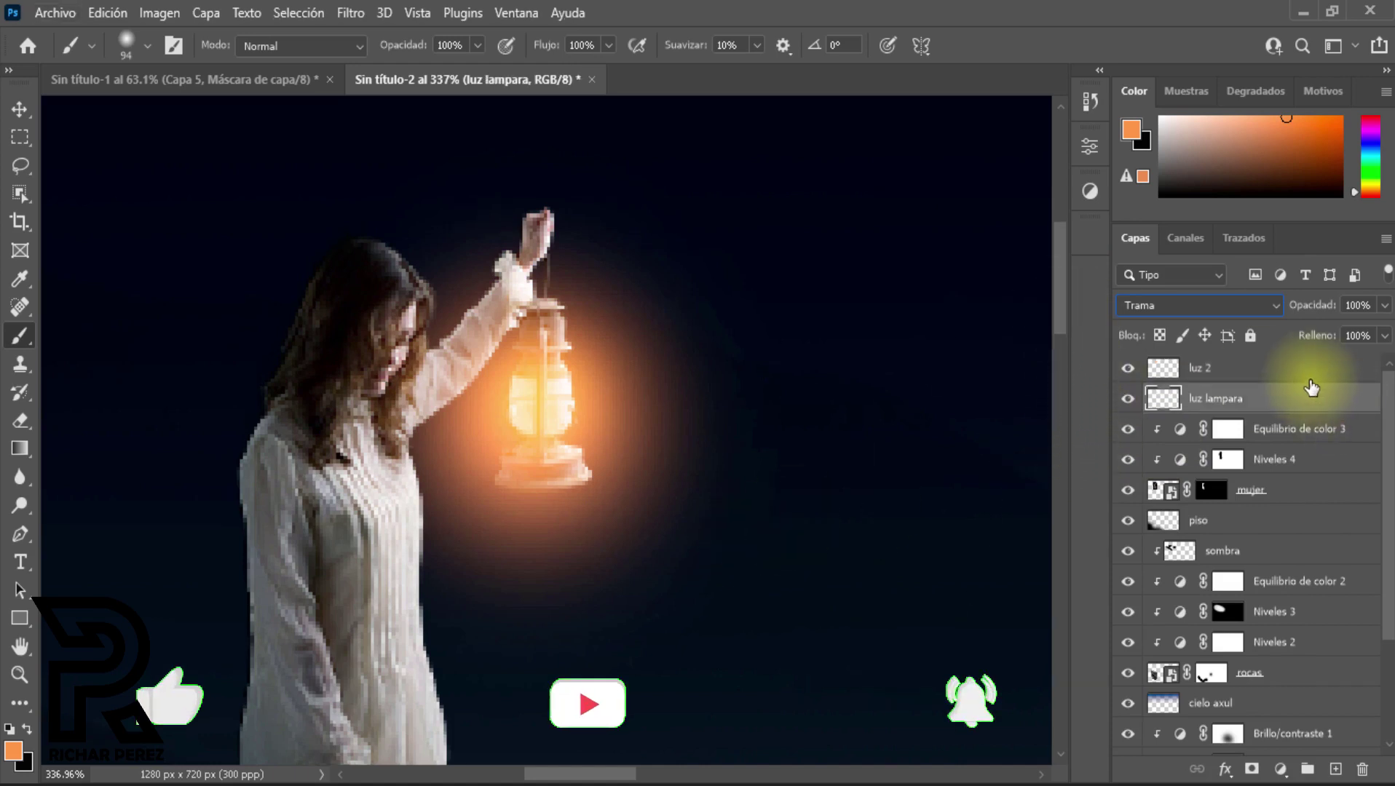
Step: Add a layer named 'relejo de luz' and move it down between piso and sombra
scroll(655, 444, down, 5)
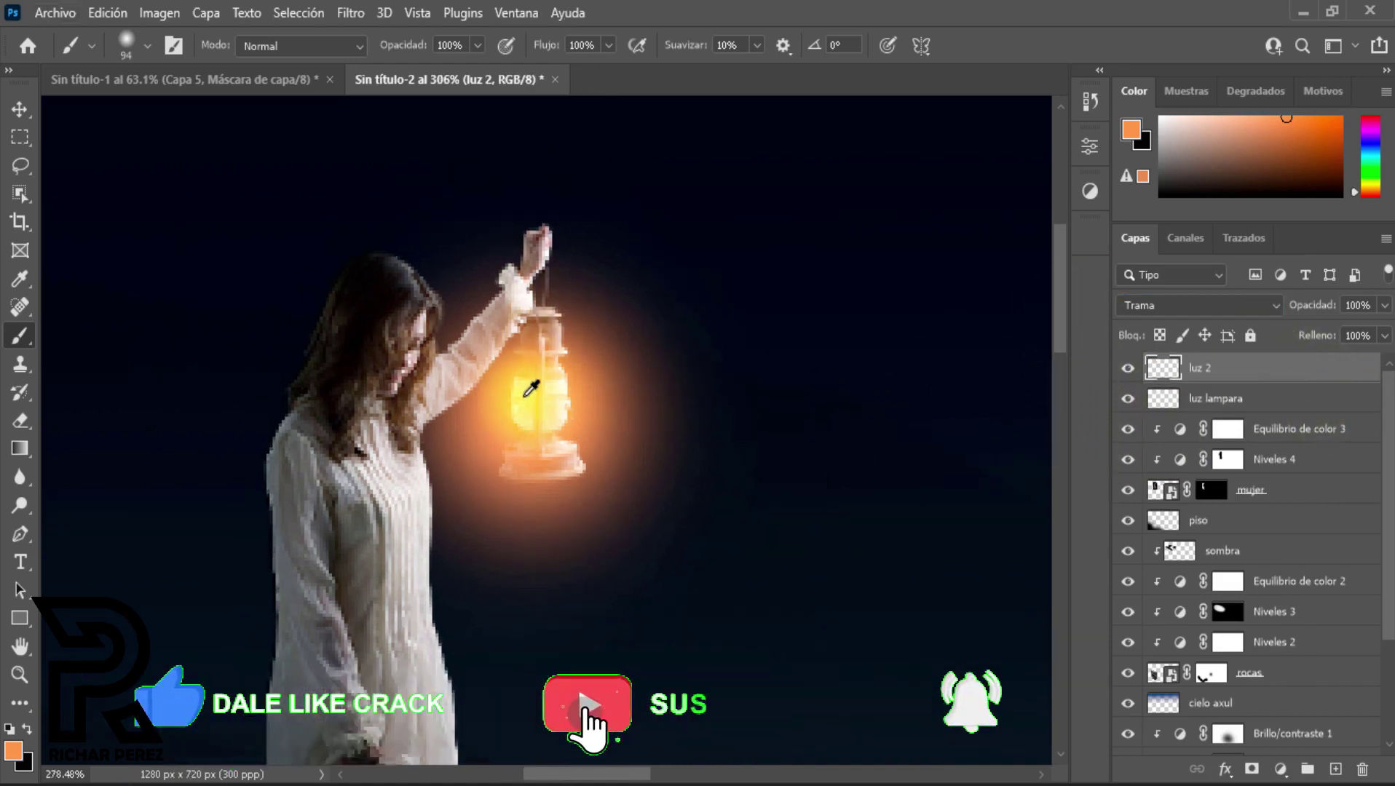
scroll(659, 447, down, 2)
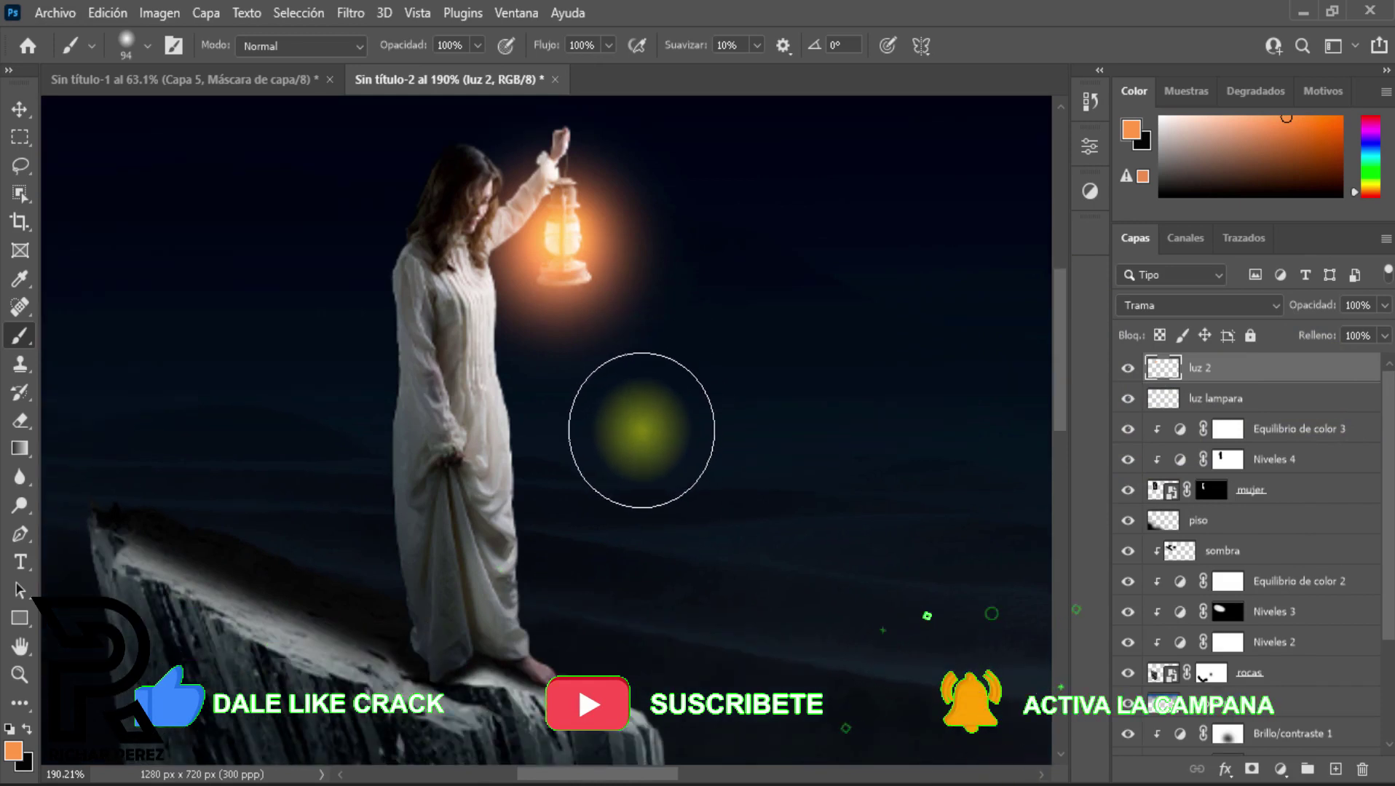
scroll(678, 446, down, 2)
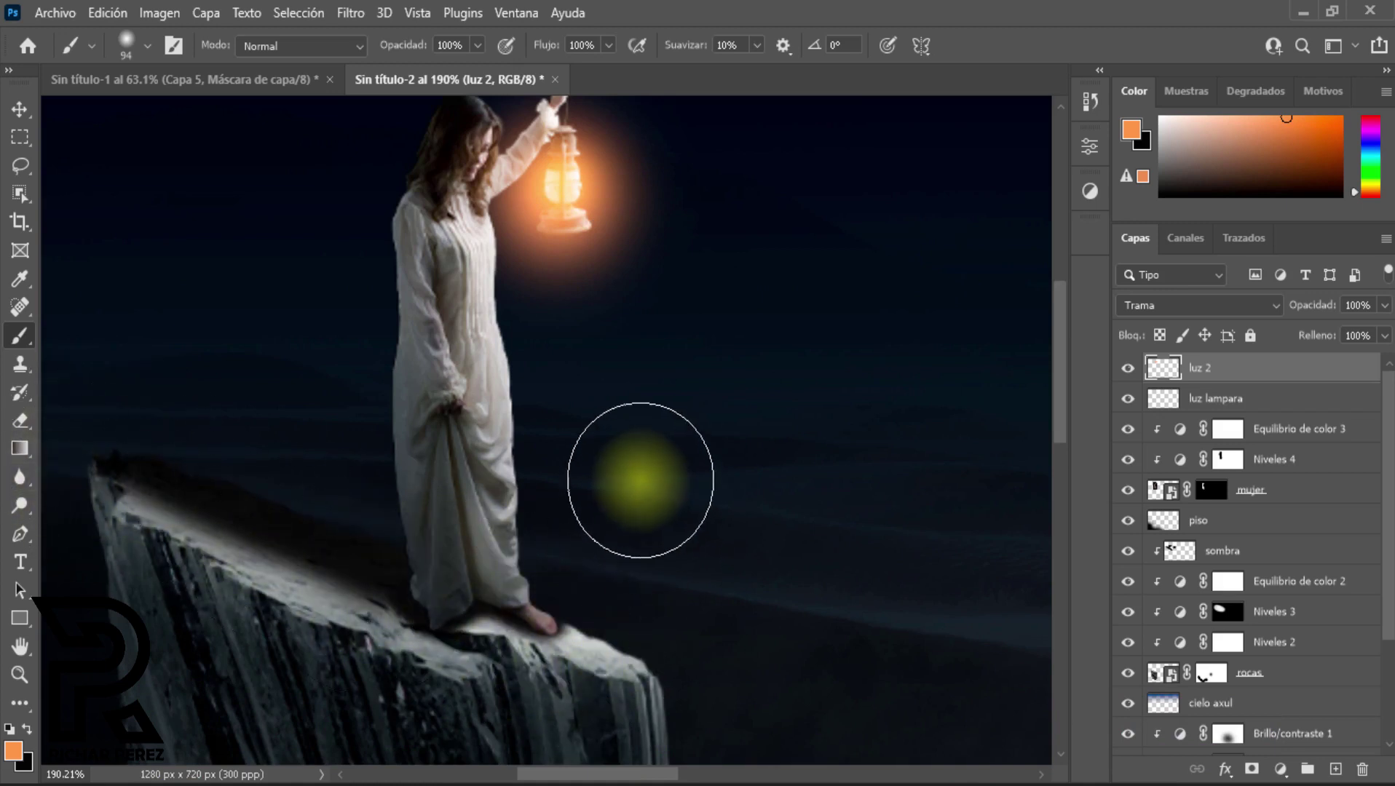
scroll(642, 487, down, 1)
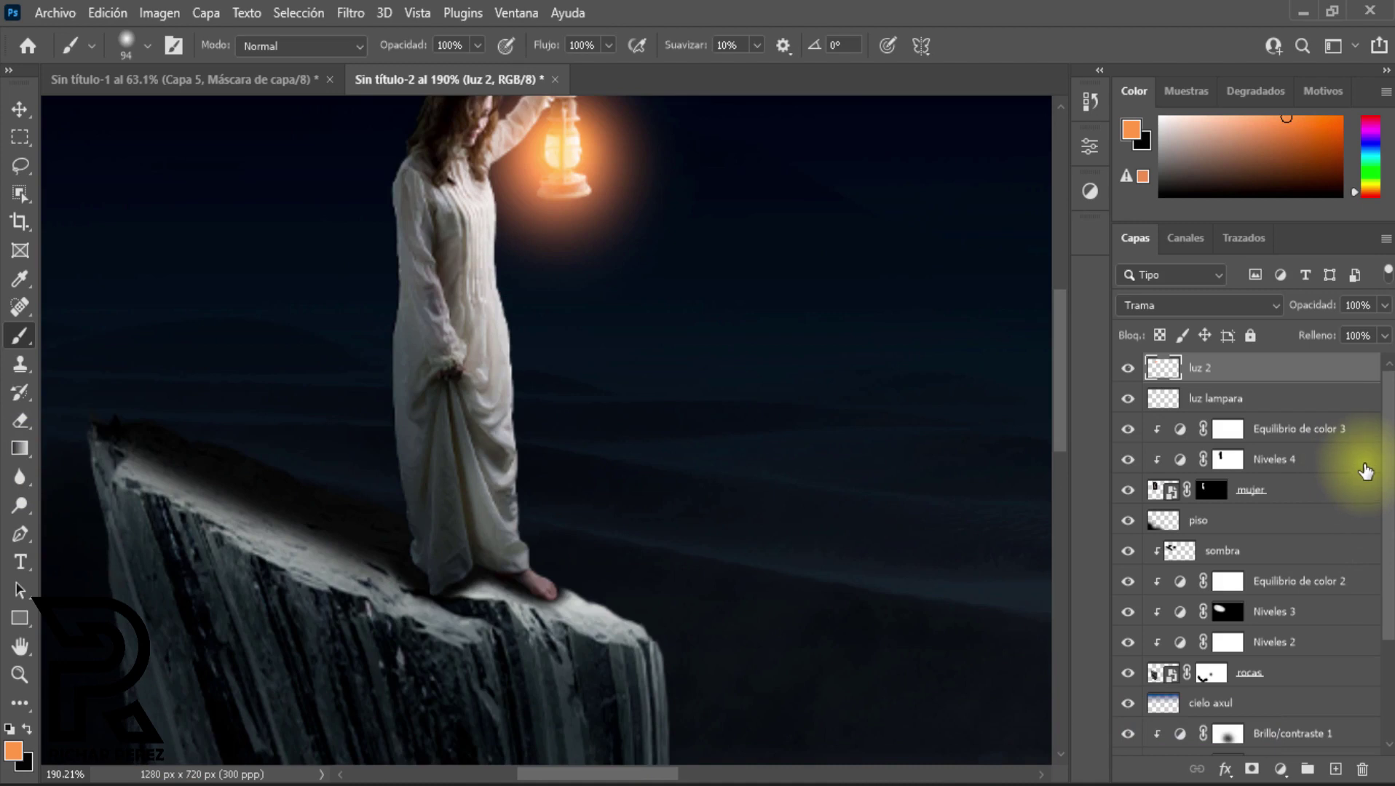
click(1335, 769)
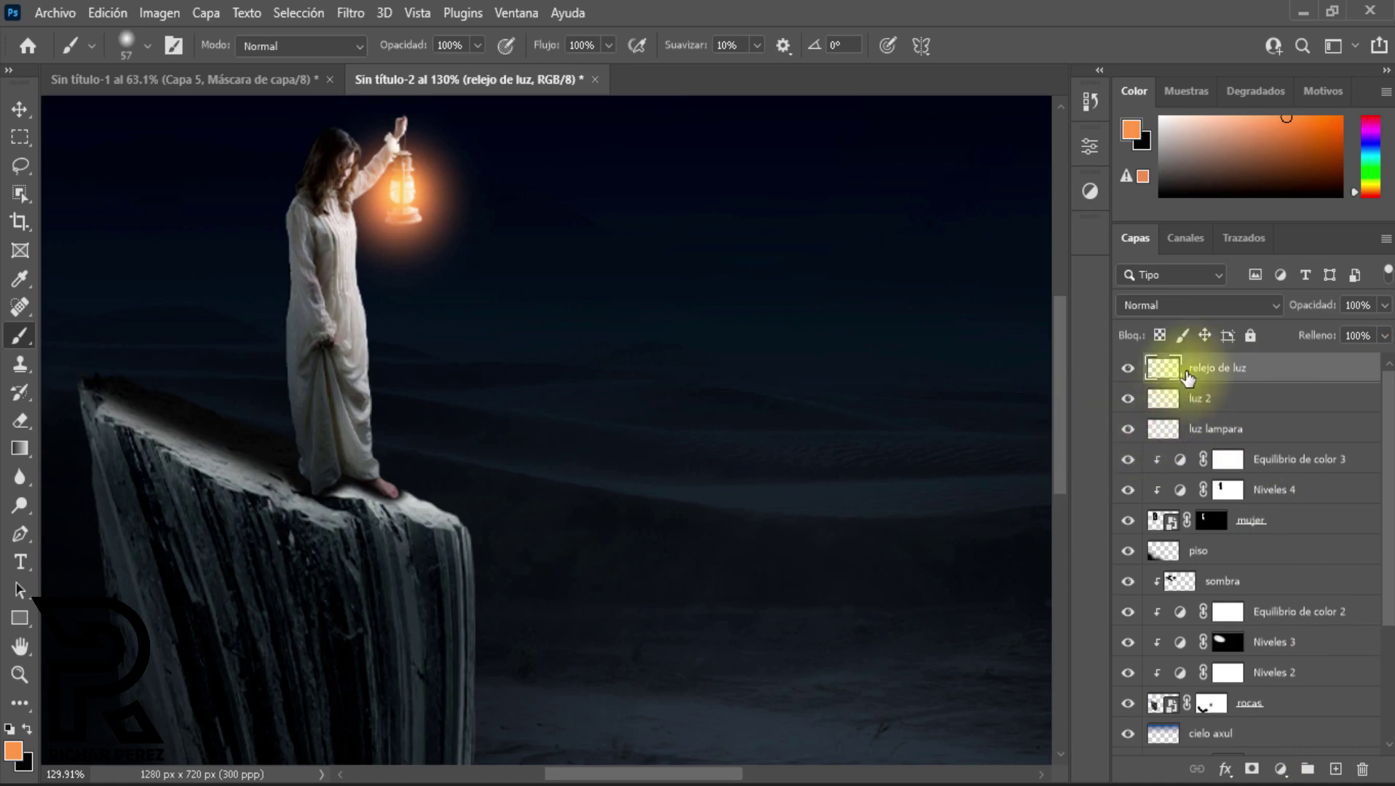
drag(1231, 368, 1222, 557)
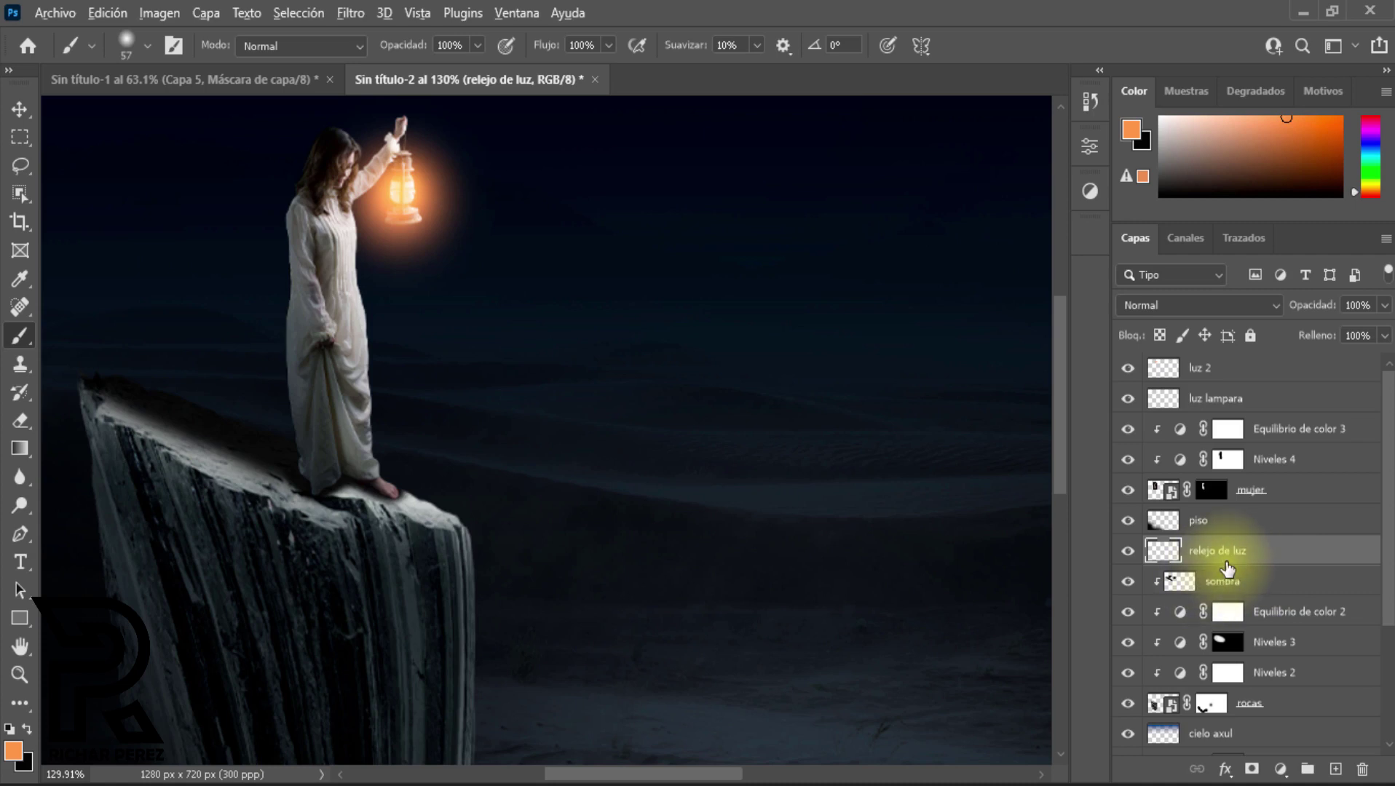
Step: Clip relejo de luz to the rock, paint orange along the ledge, and blend it with Trama
alt+click(1228, 556)
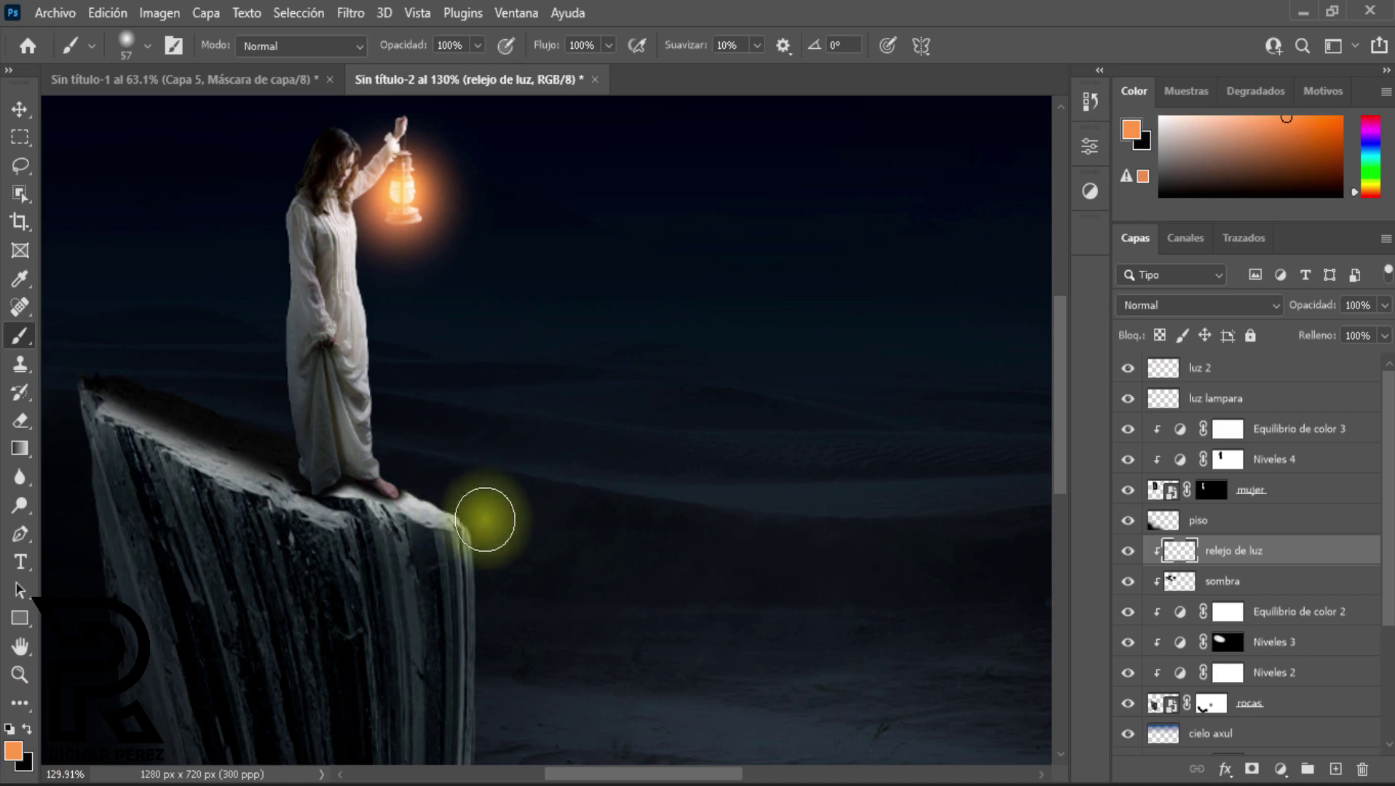
alt+right_click(431, 495)
mouse_move(453, 488)
mouse_down()
mouse_move(386, 440)
mouse_move(320, 458)
mouse_move(344, 469)
mouse_move(323, 472)
mouse_move(94, 405)
mouse_up()
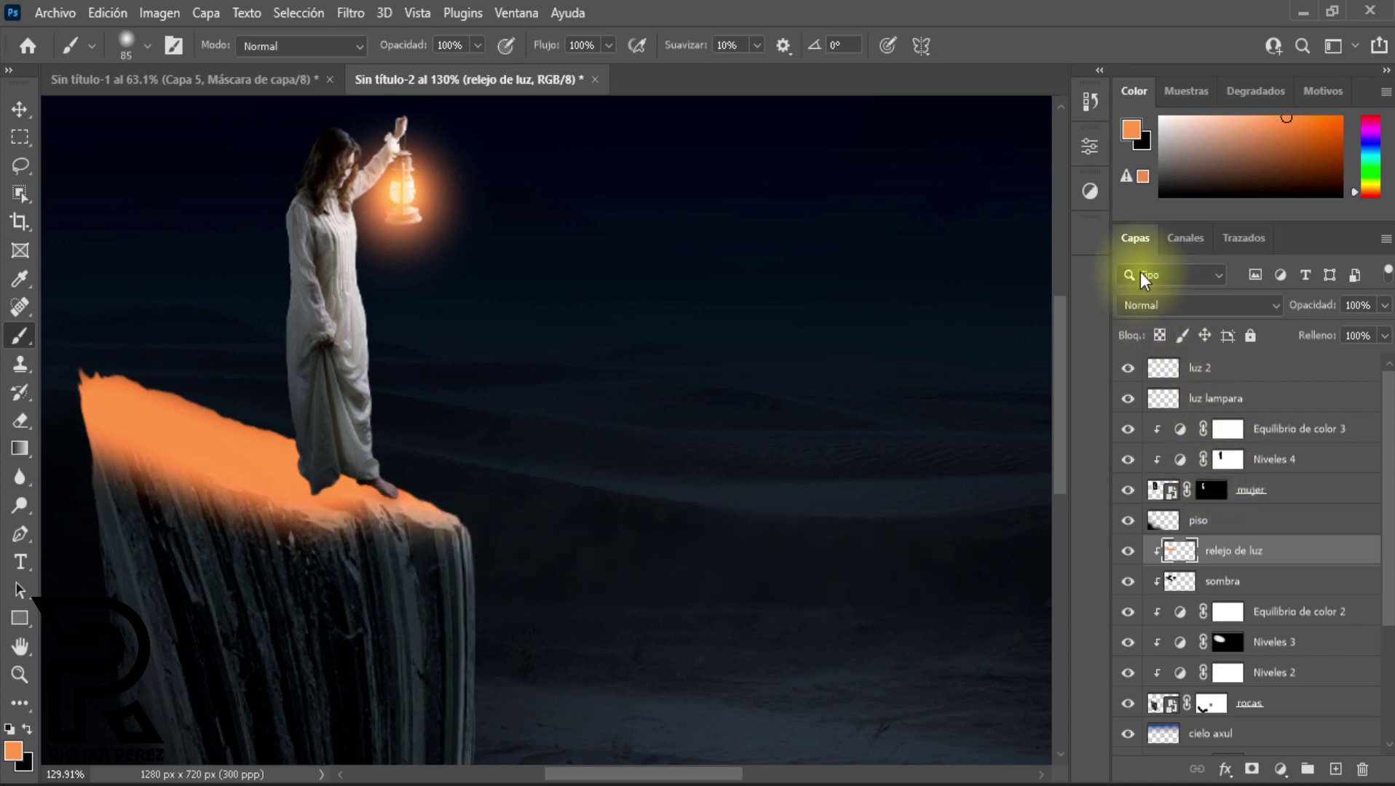
click(1165, 306)
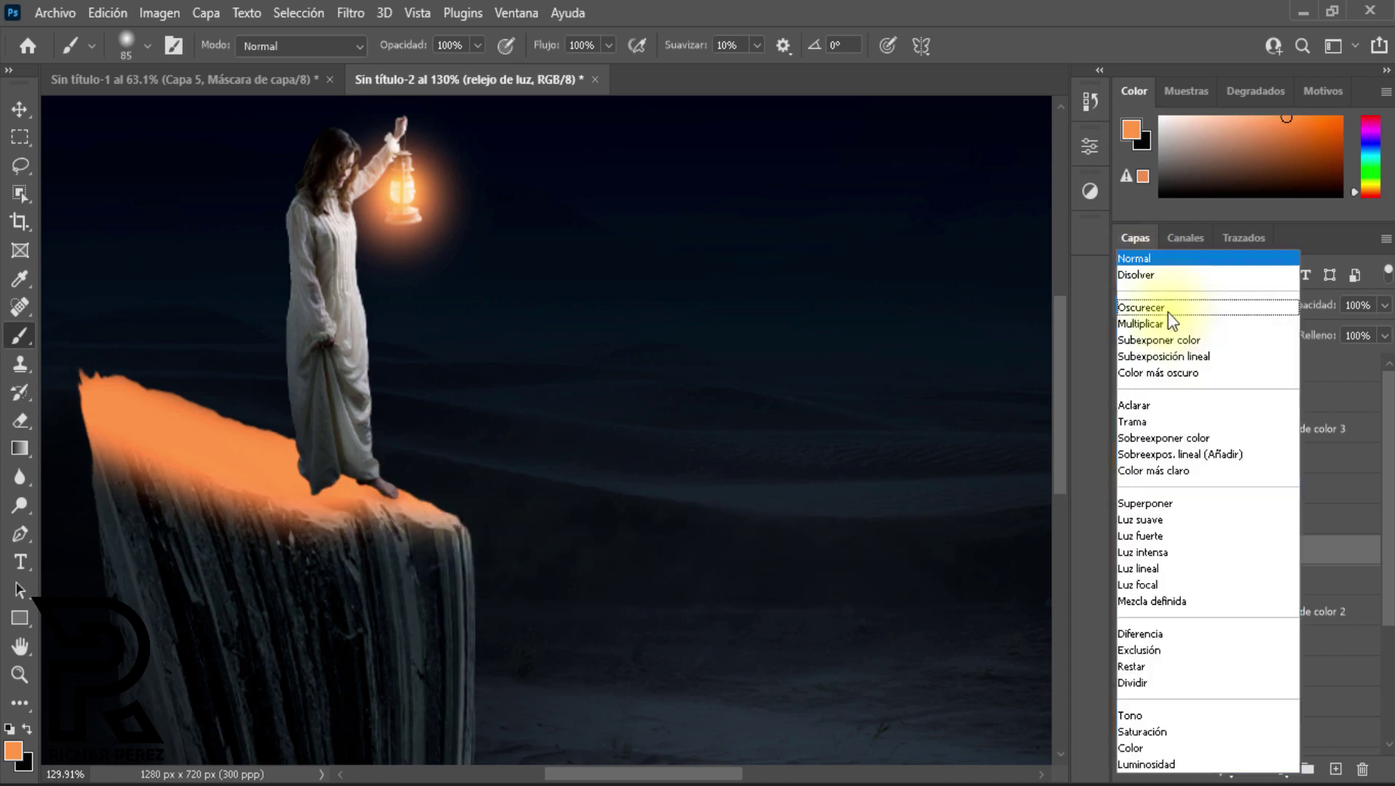
click(1127, 422)
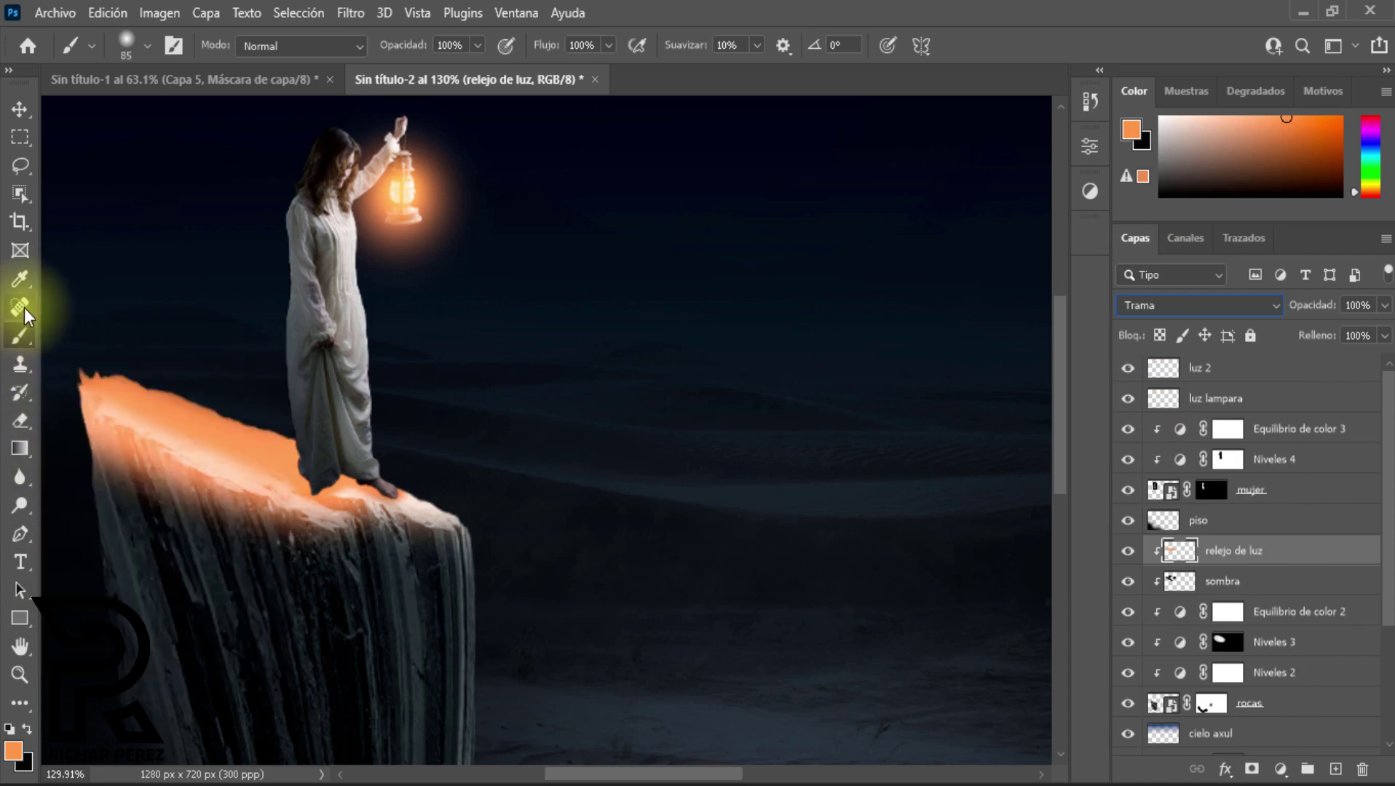
Step: Switch to the Eraser and enlarge its brush for removing excess glow
right_click(19, 331)
key(e)
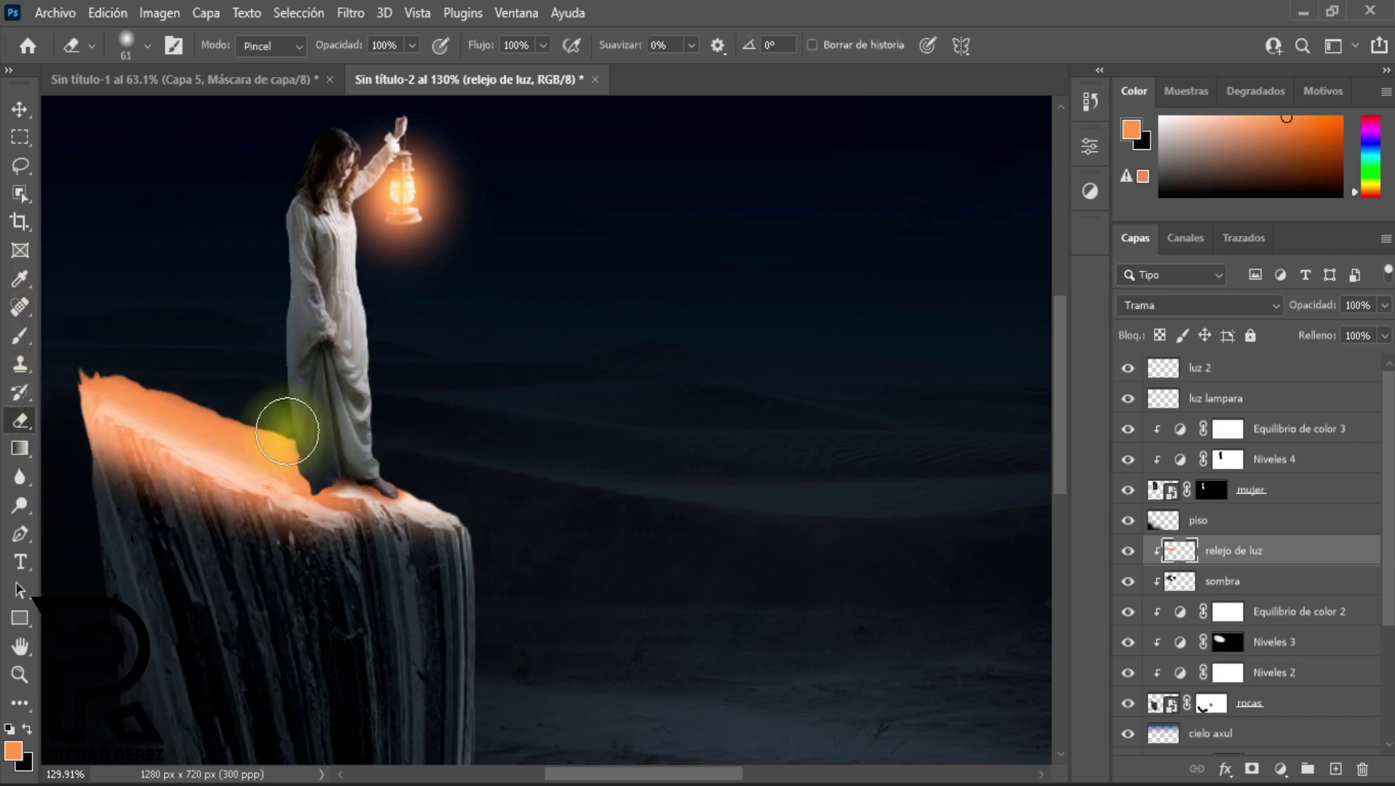
drag(280, 380, 327, 404)
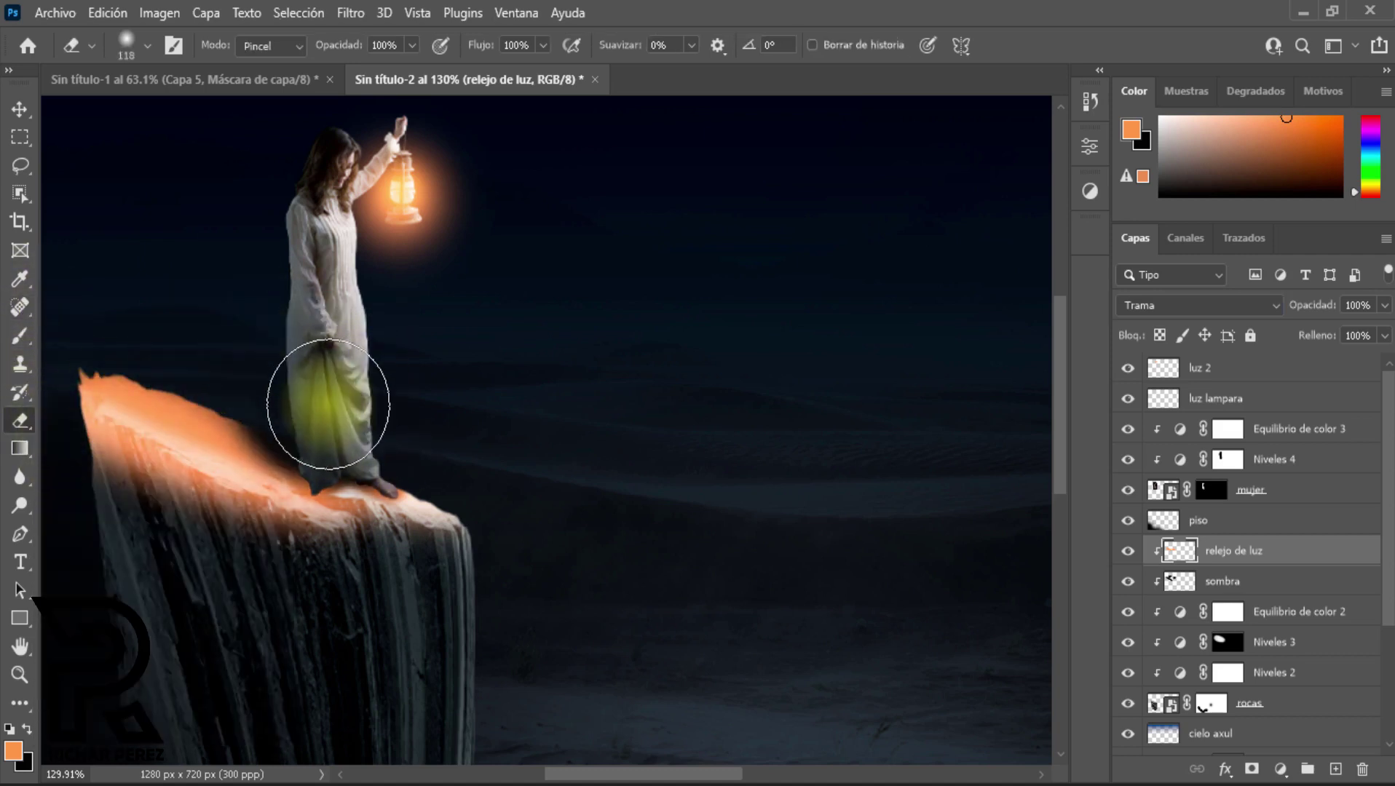
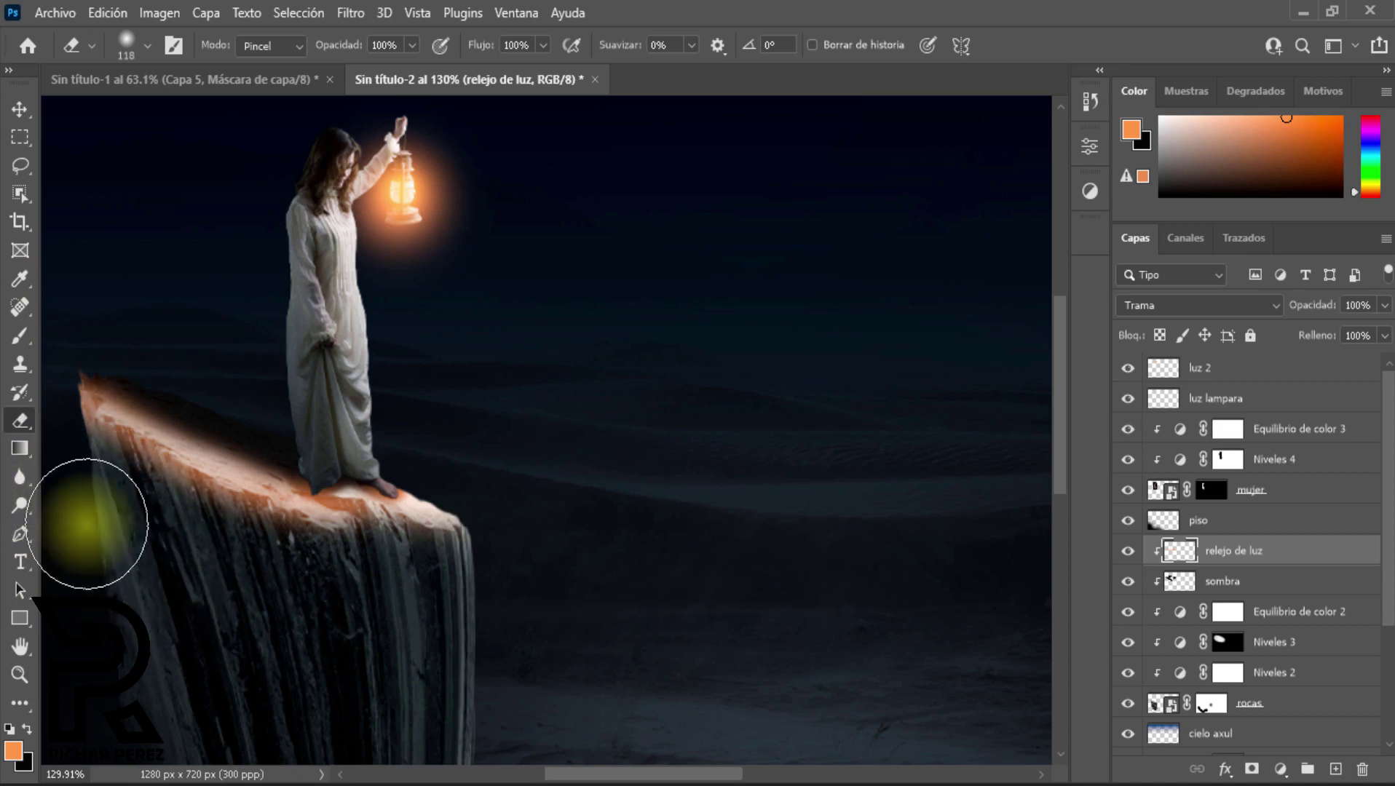
Step: Return to the Eraser and enlarge its brush to 143 px
click(19, 477)
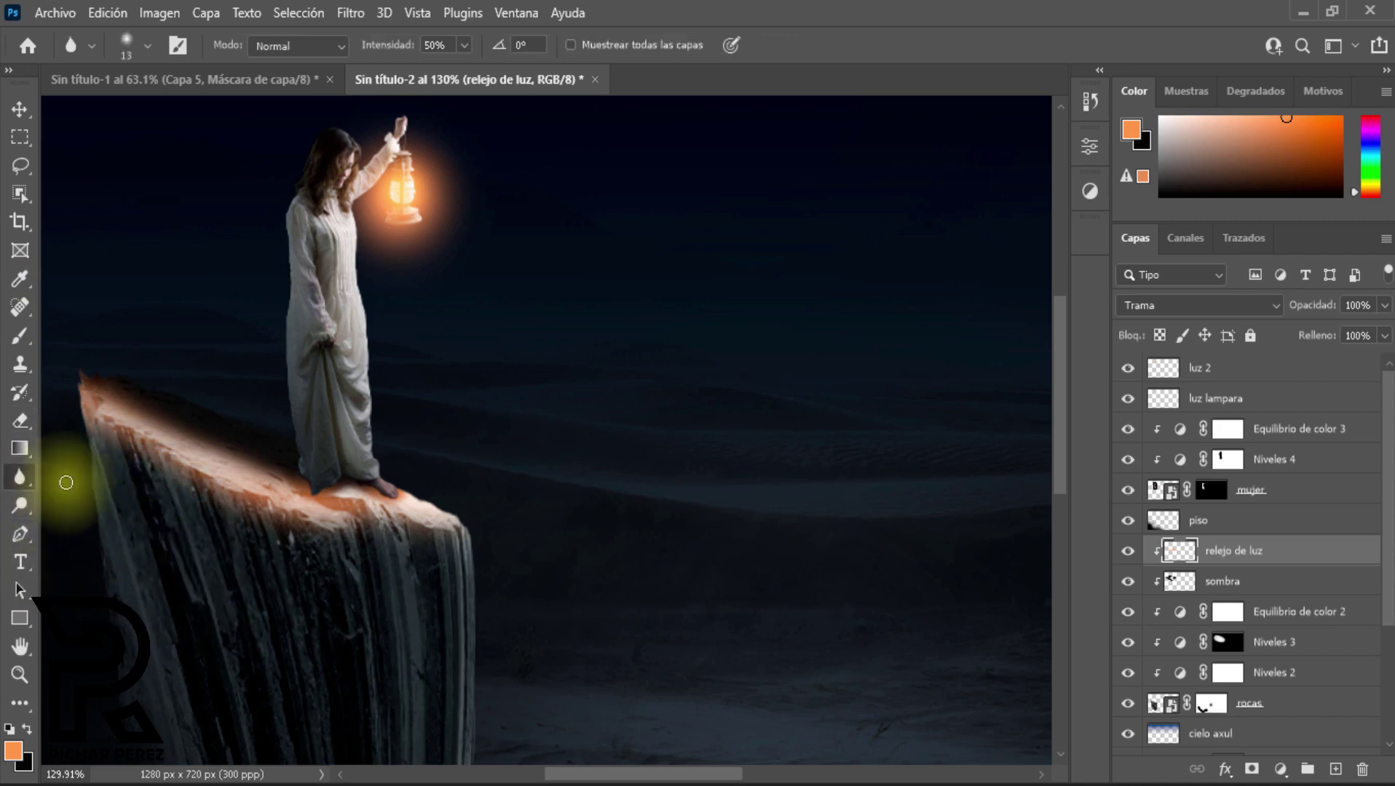
click(20, 421)
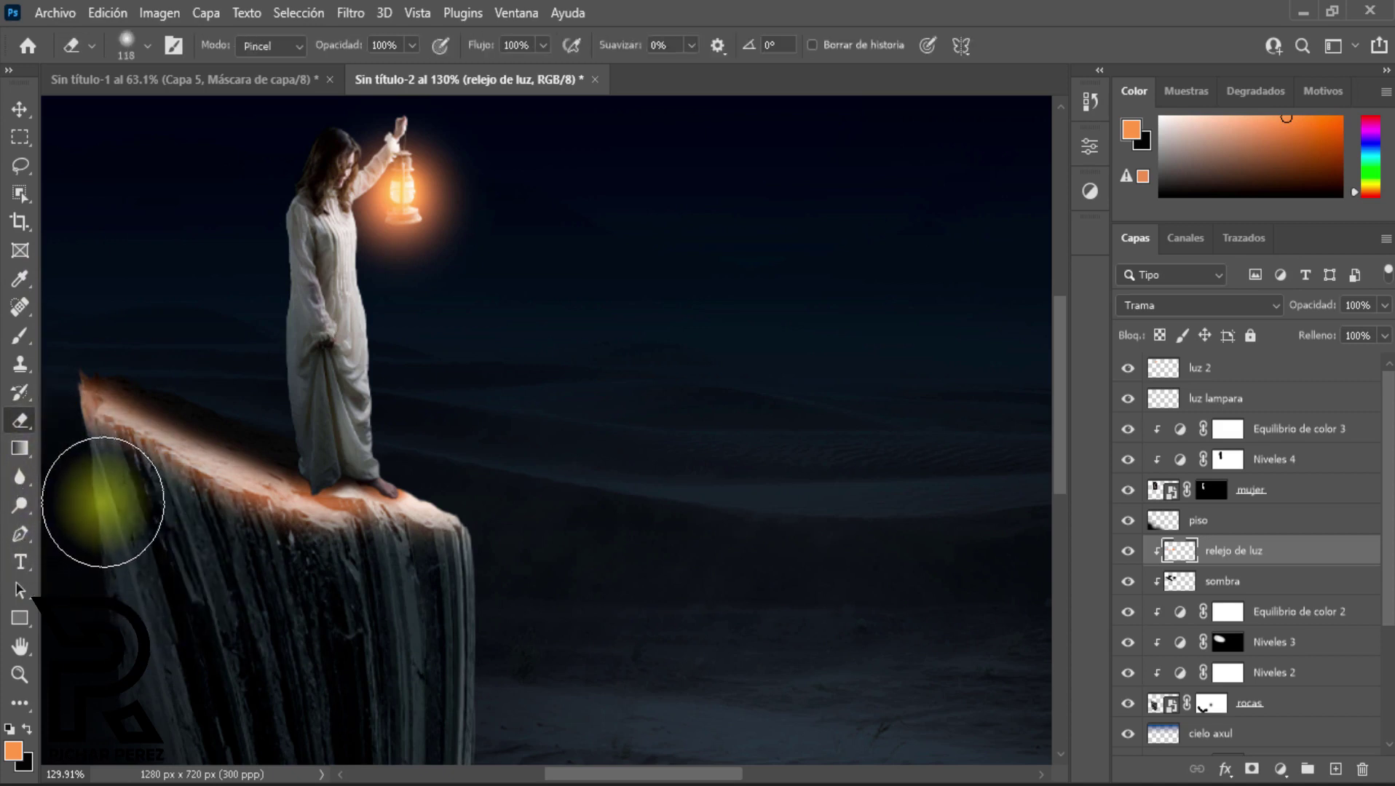
scroll(103, 503, down, 2)
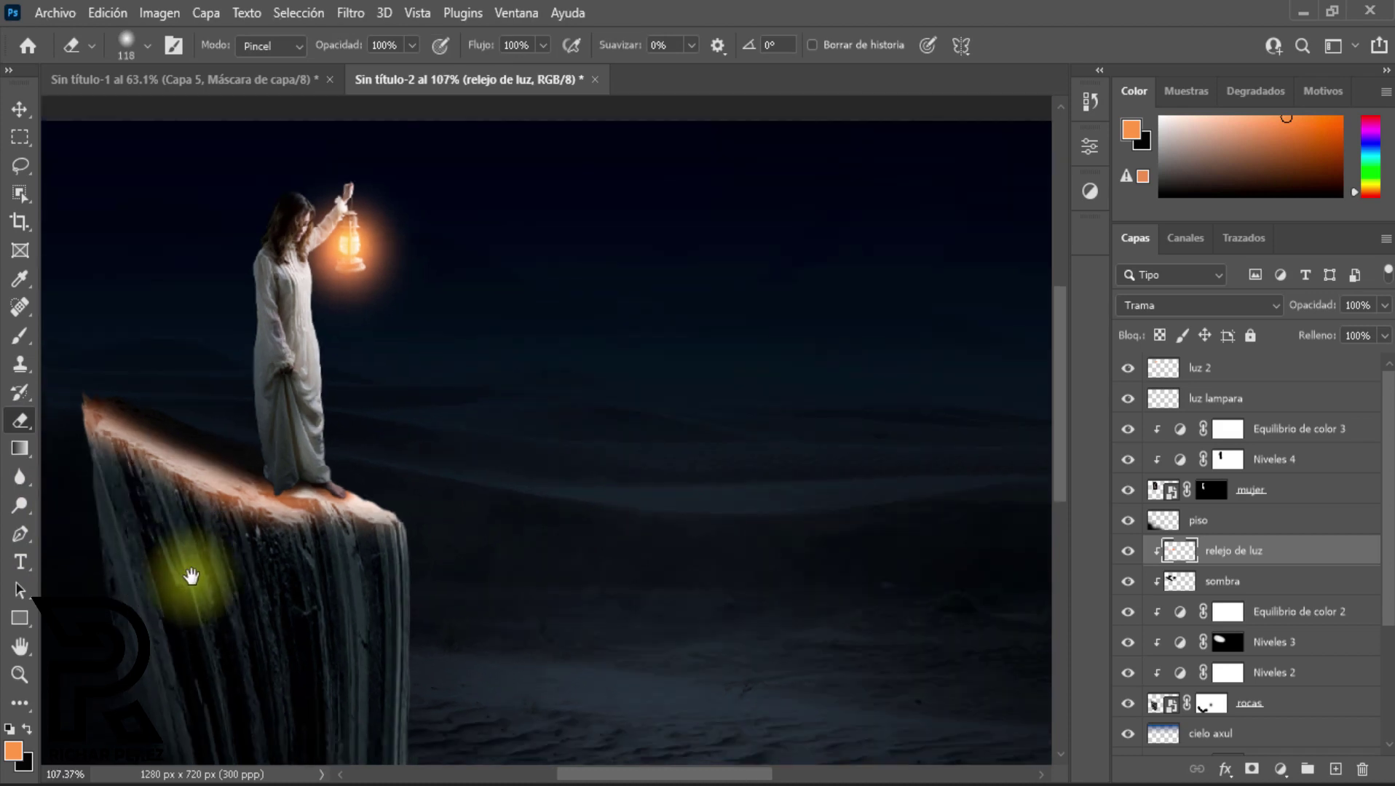
scroll(177, 548, down, 2)
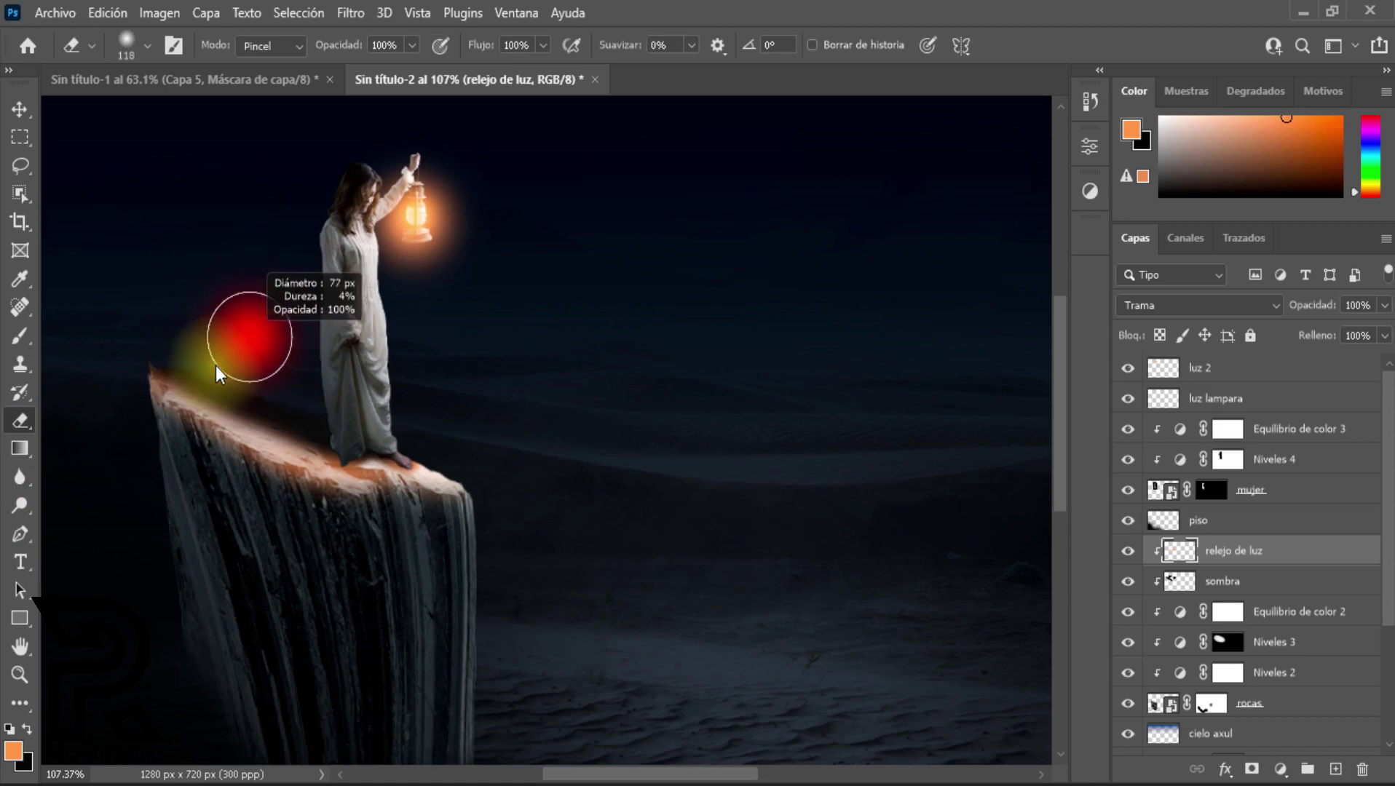
scroll(412, 580, down, 2)
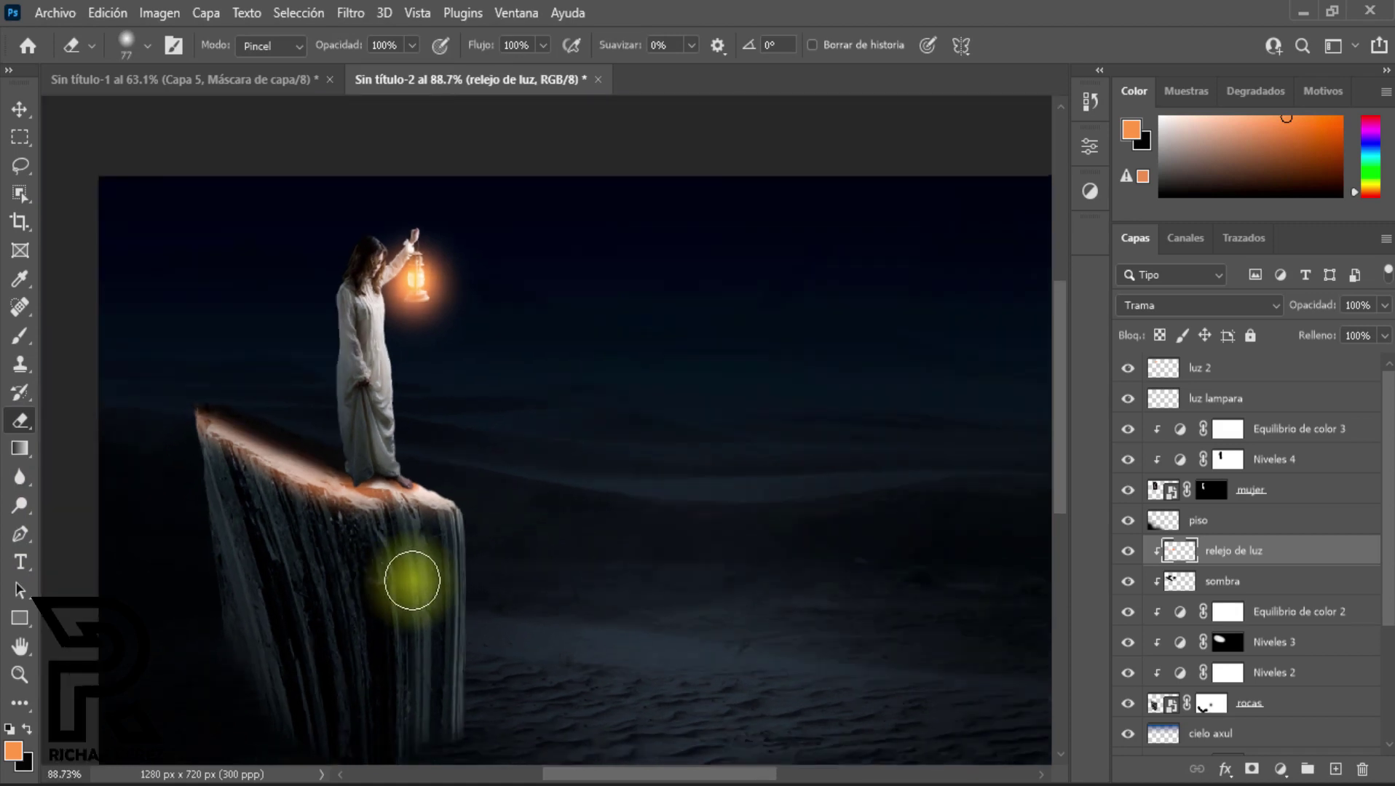
scroll(575, 699, down, 2)
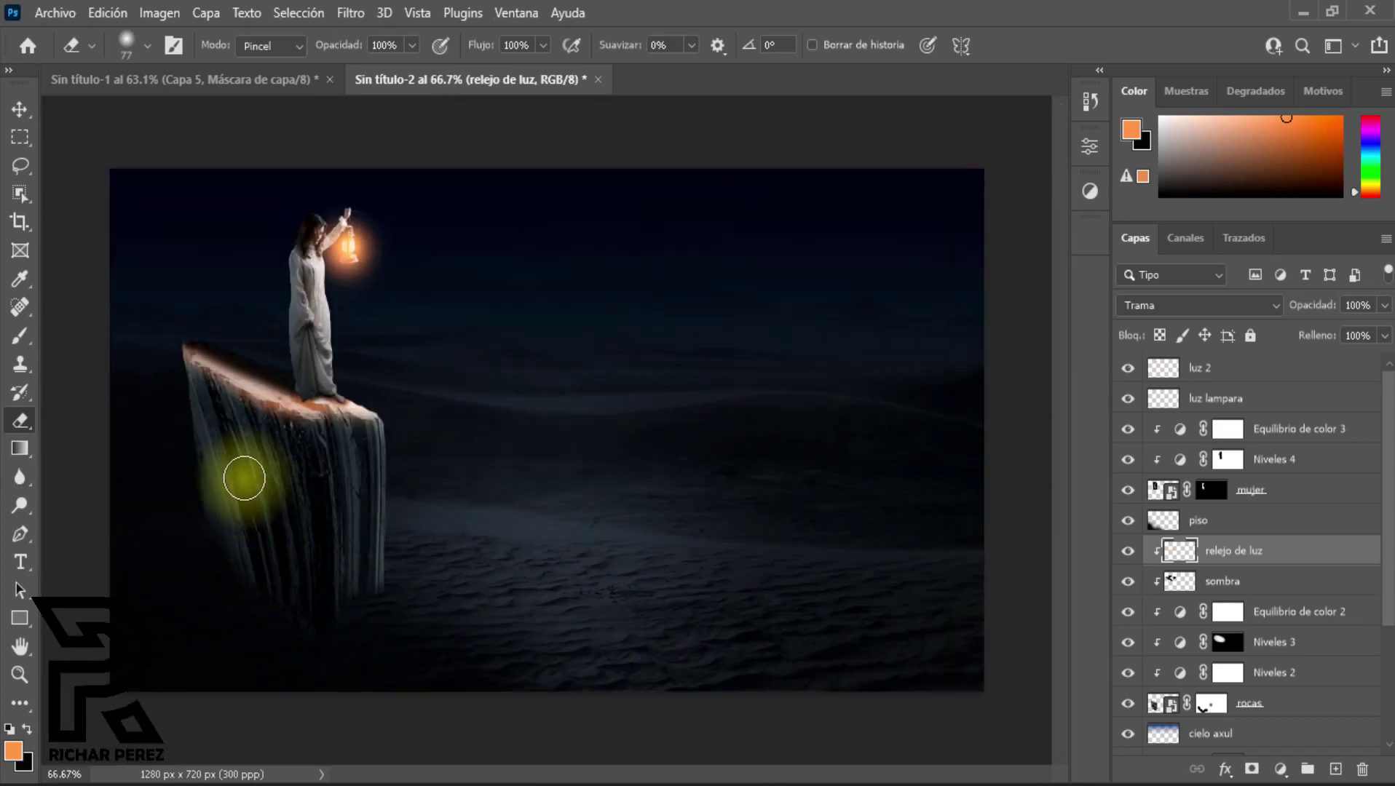
drag(244, 478, 246, 470)
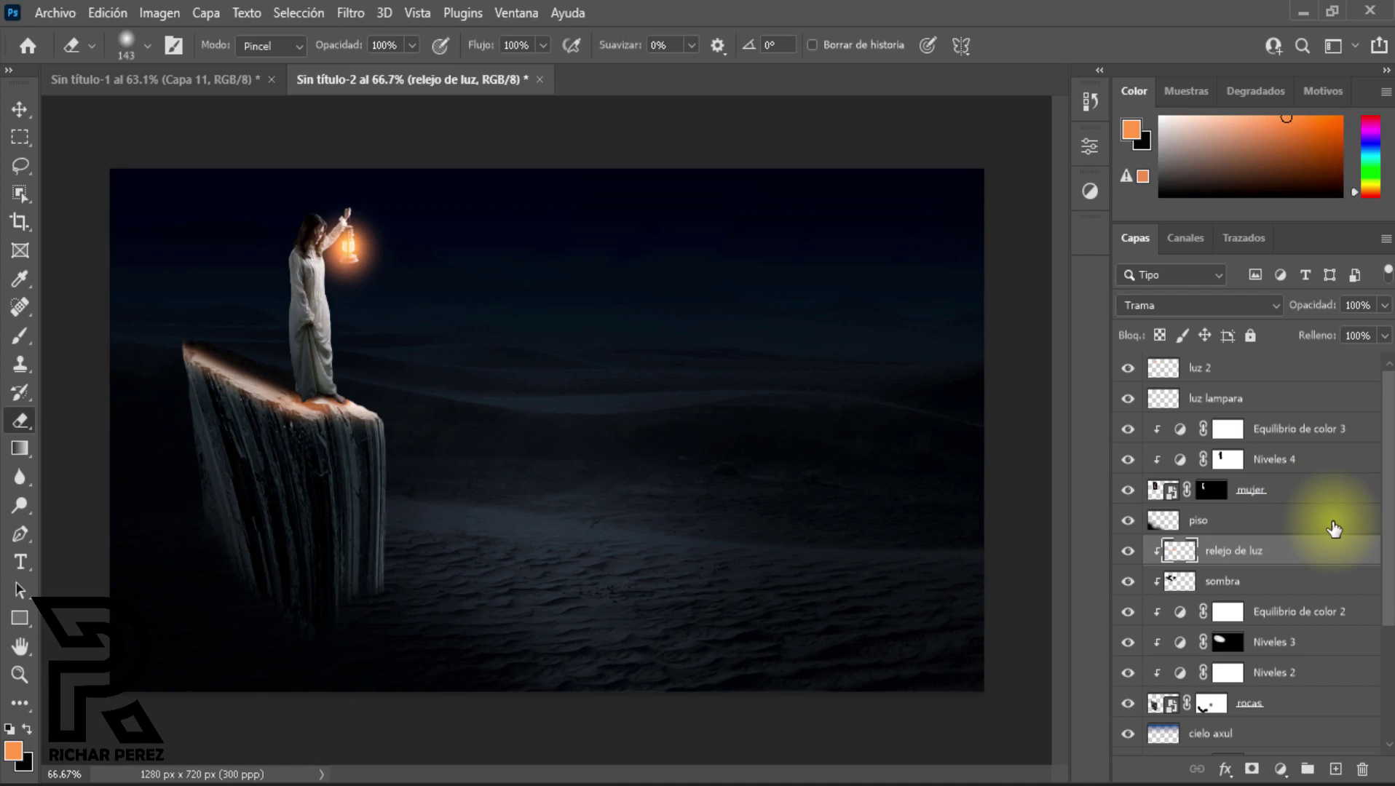
Step: Place 'fox-g52d1cf5dc_1920' as an embedded layer above luz 2, scaled to about 10.6%
click(1265, 378)
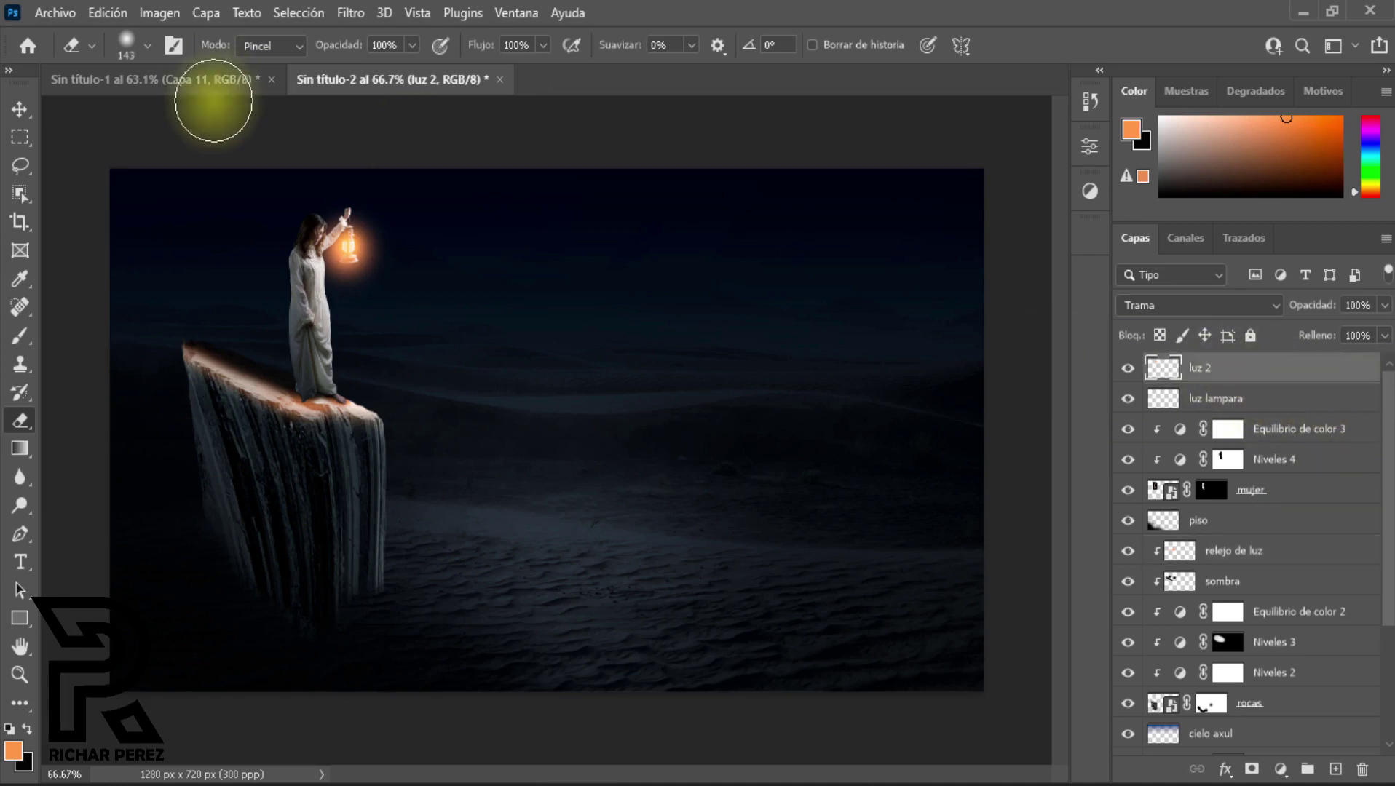
click(54, 11)
click(108, 13)
mouse_move(55, 12)
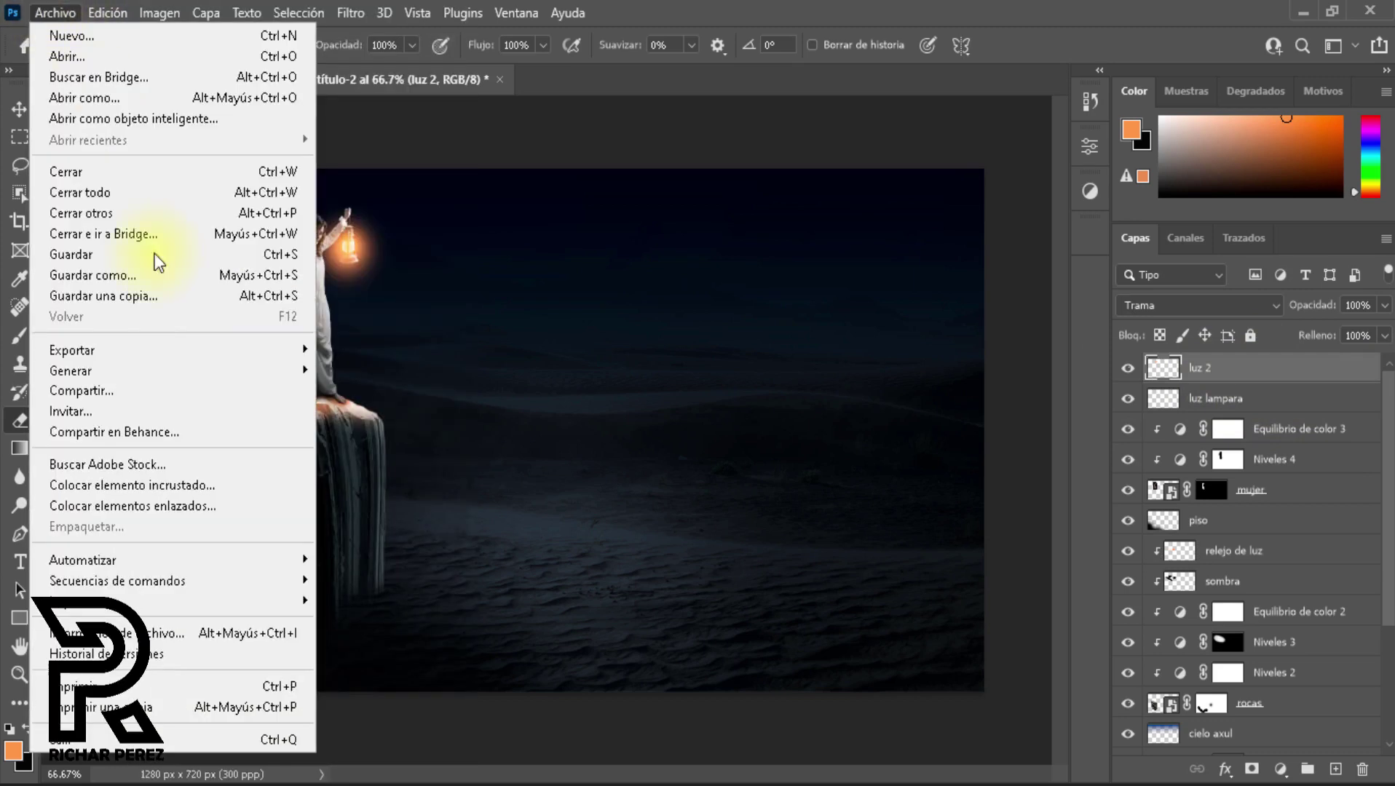
click(177, 492)
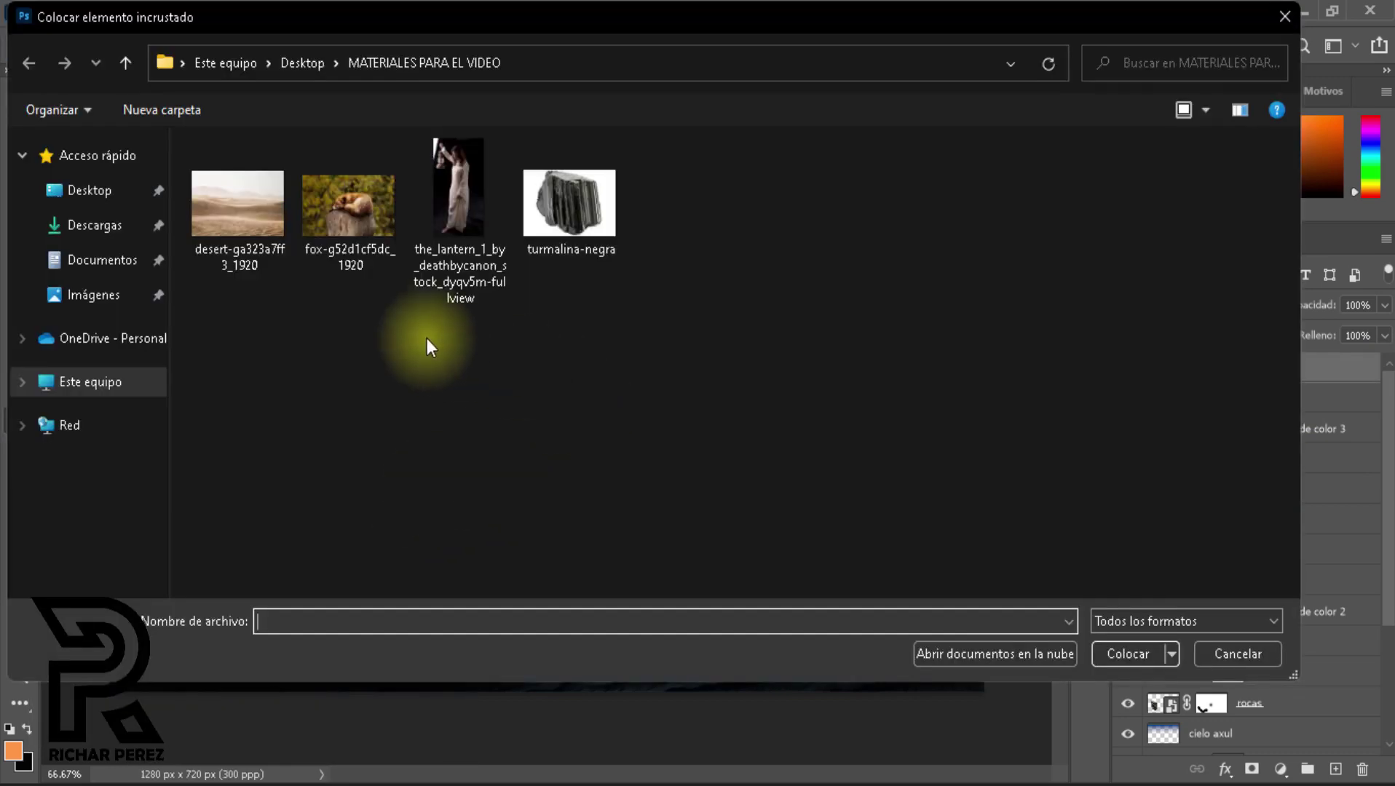
click(365, 239)
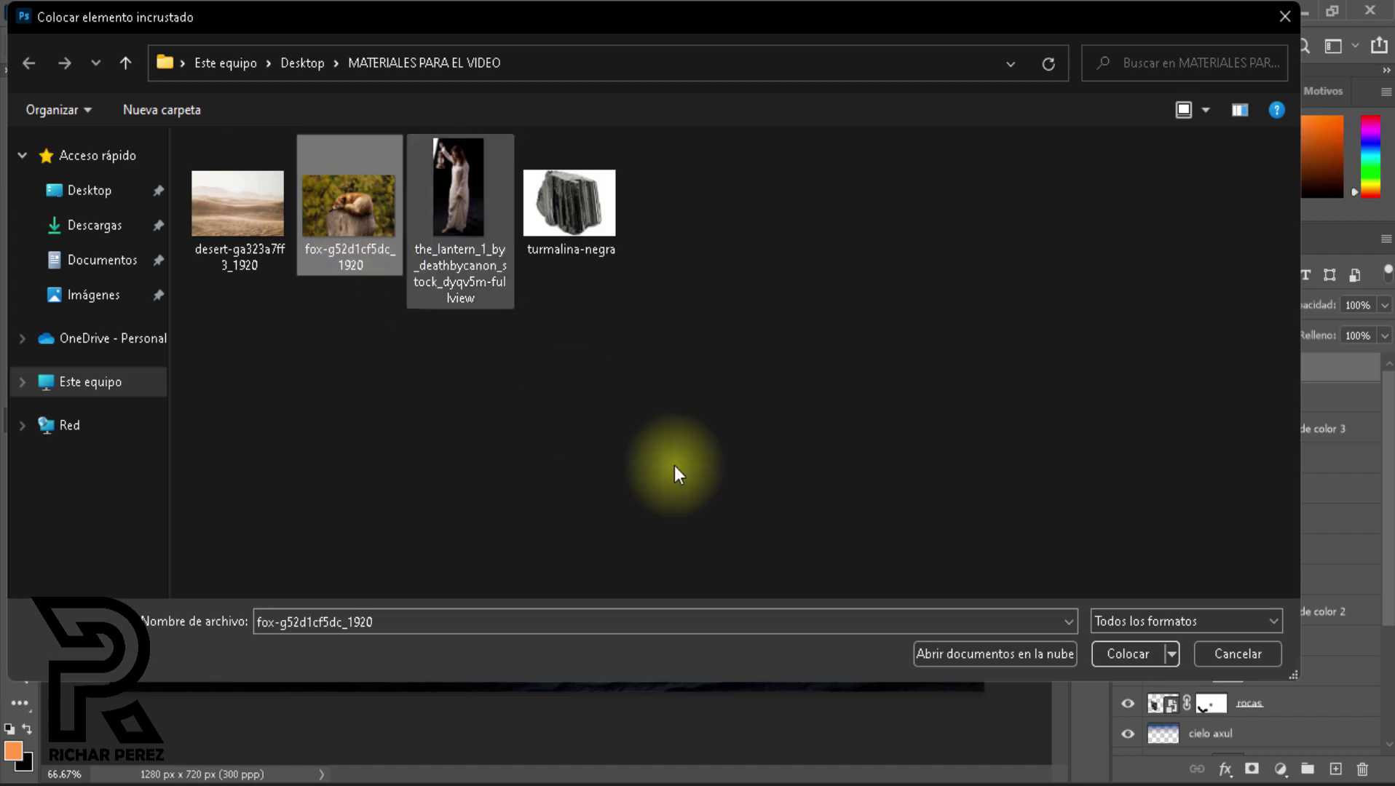
click(1124, 655)
drag(943, 430, 828, 482)
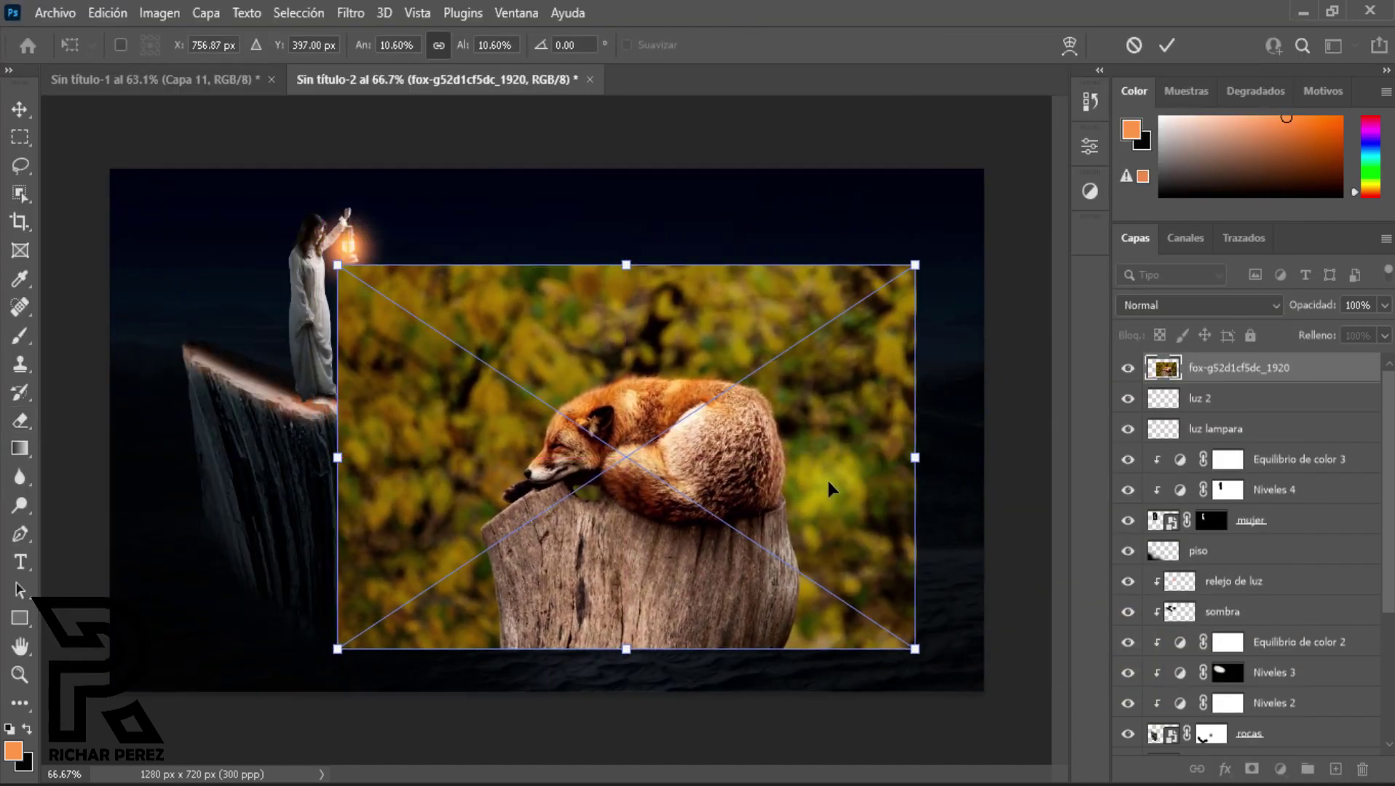
key(Return)
Step: Select the fox and its stump with the Object Selection tool
key(e)
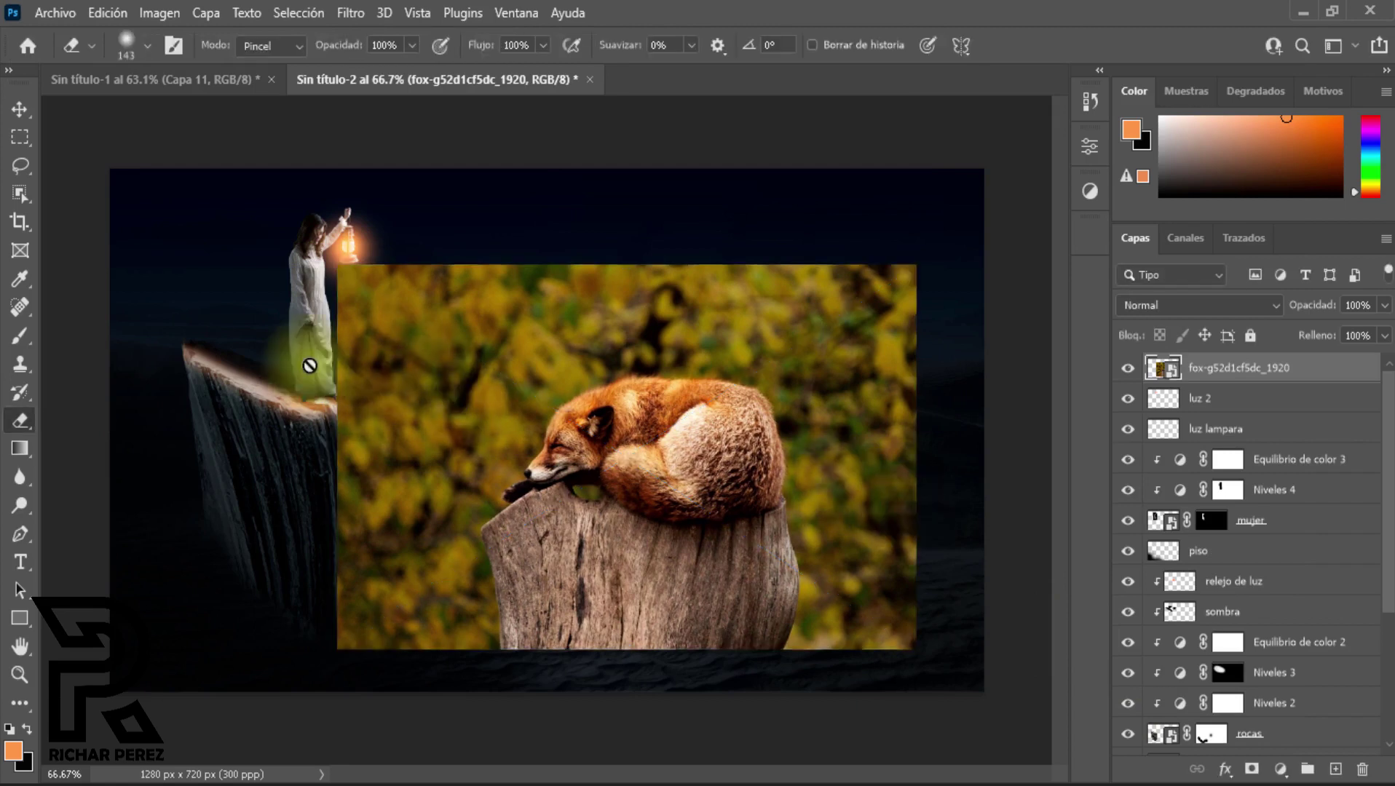
click(18, 194)
right_click(18, 195)
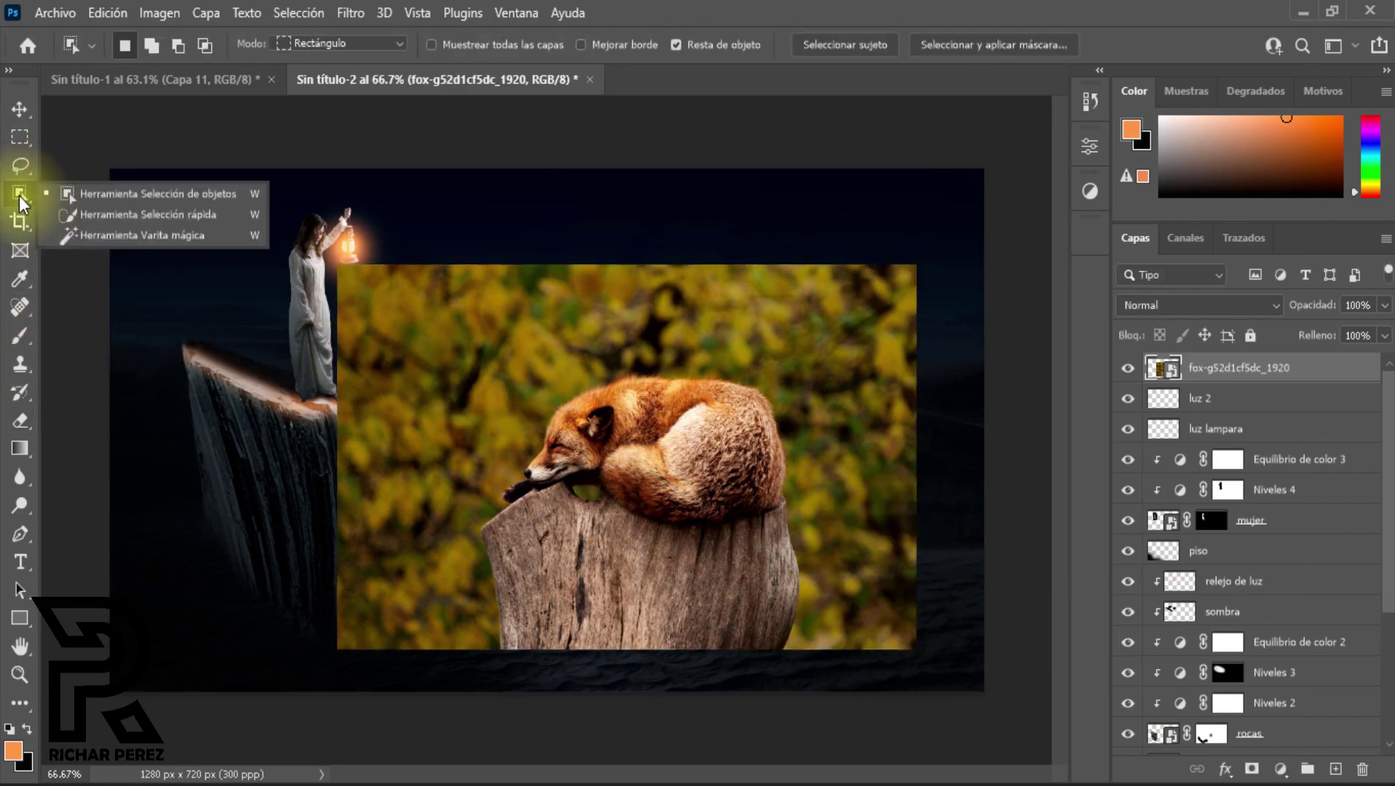
click(59, 187)
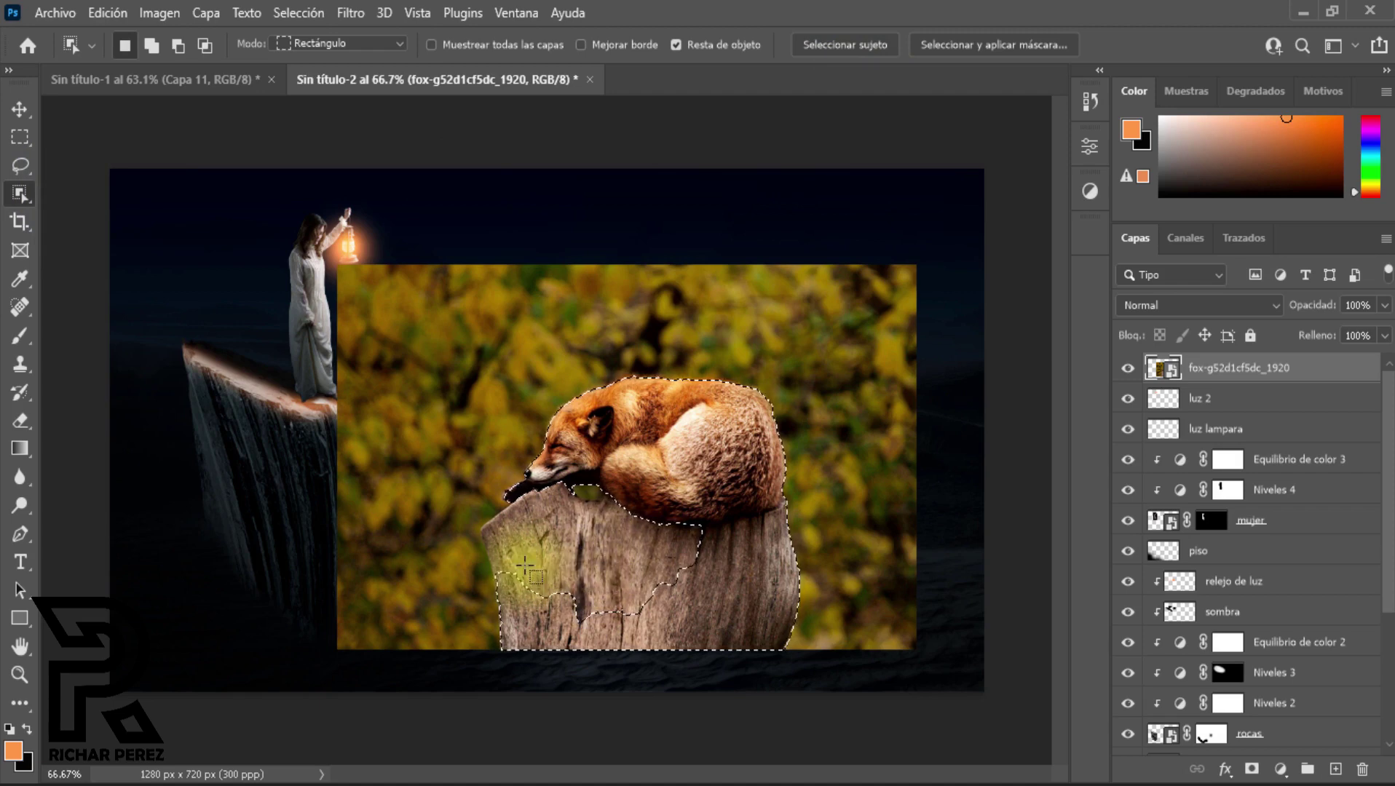
scroll(534, 537, up, 2)
scroll(534, 537, up, 2)
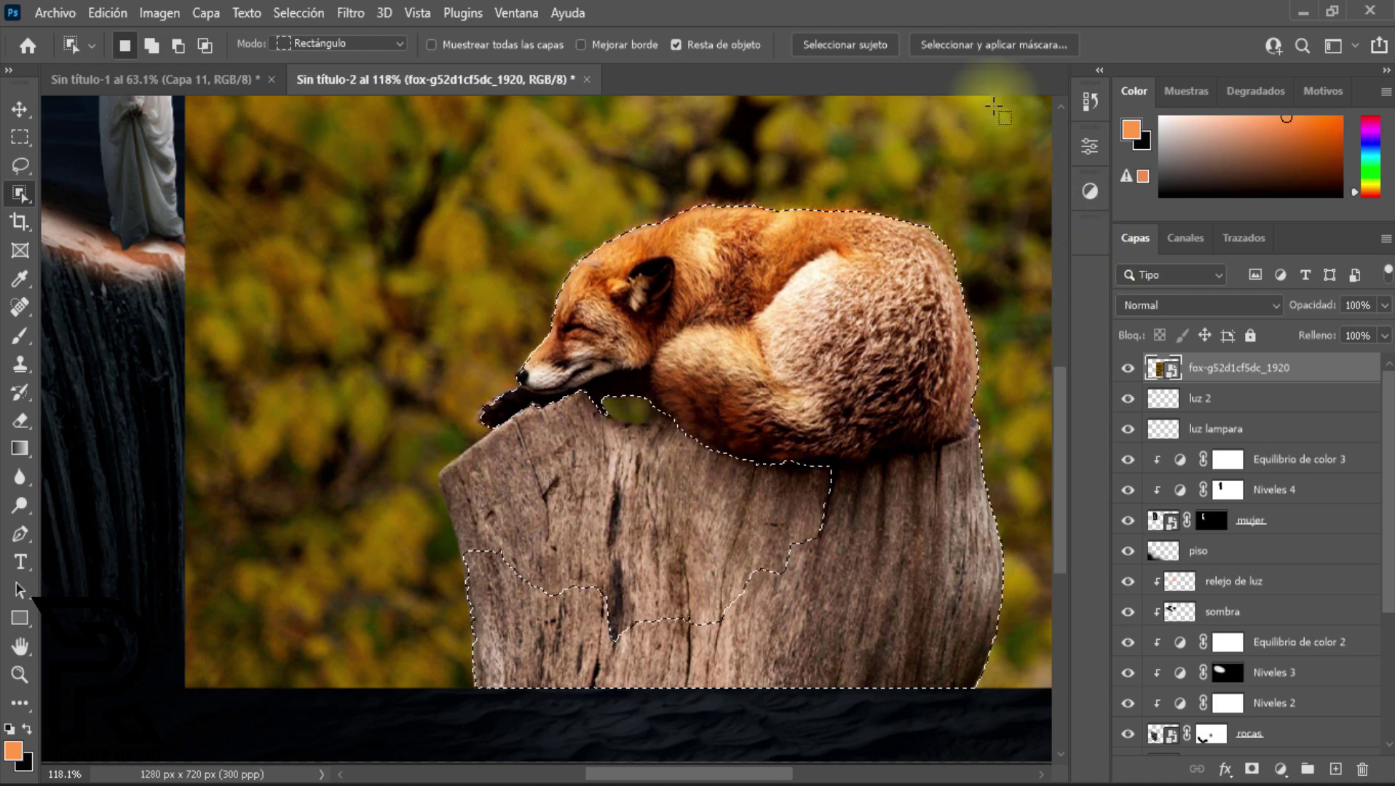
Step: In Select and Mask, brush in the stump's middle, upper right and left edge
click(974, 46)
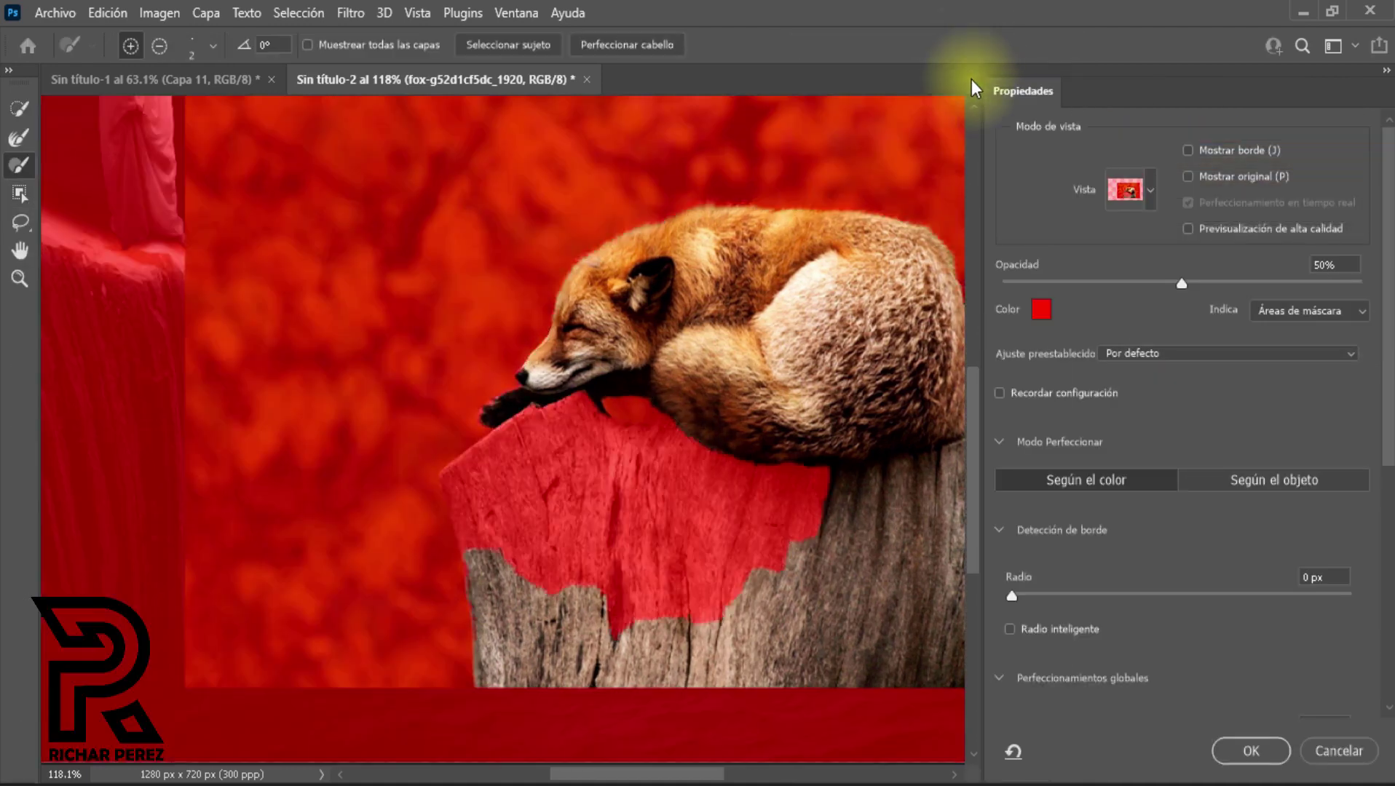
scroll(807, 366, down, 1)
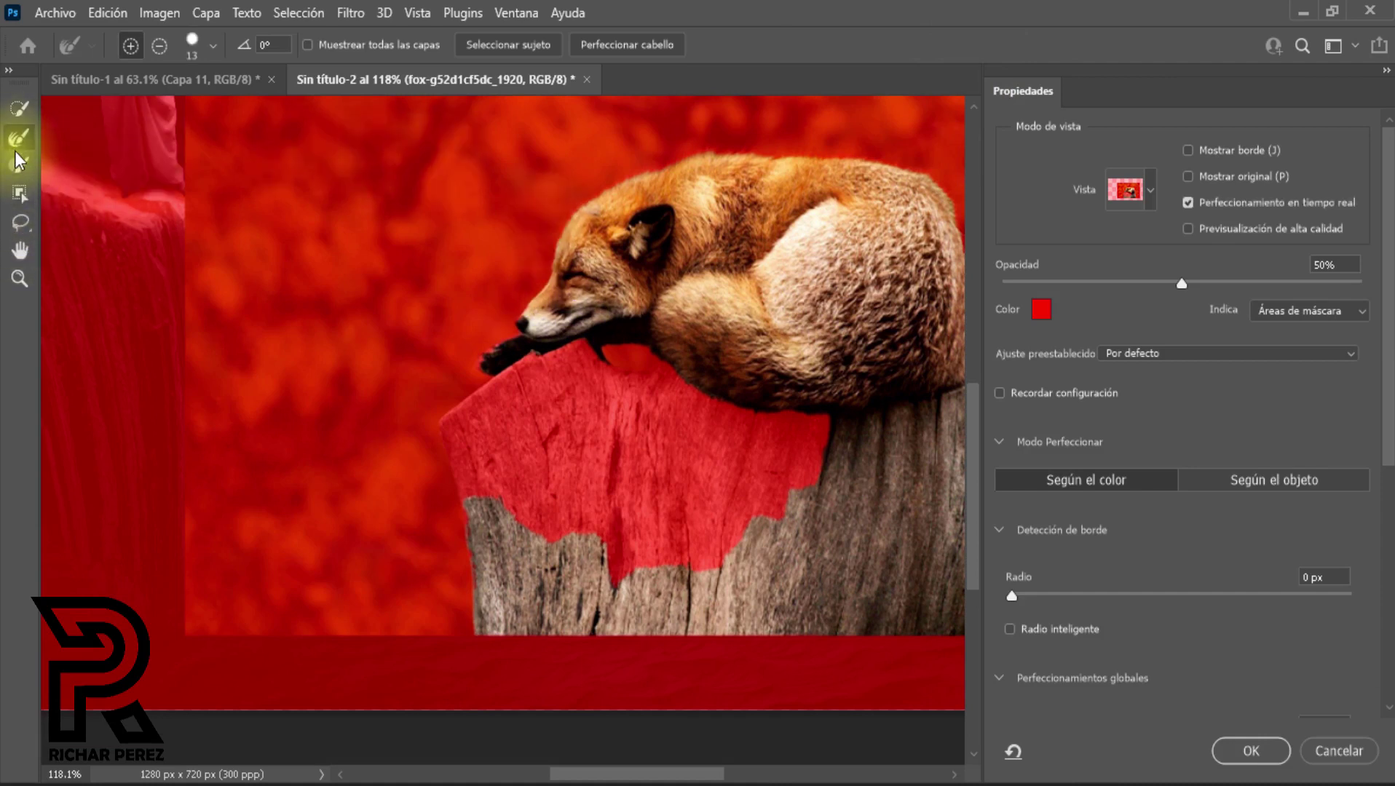
click(19, 164)
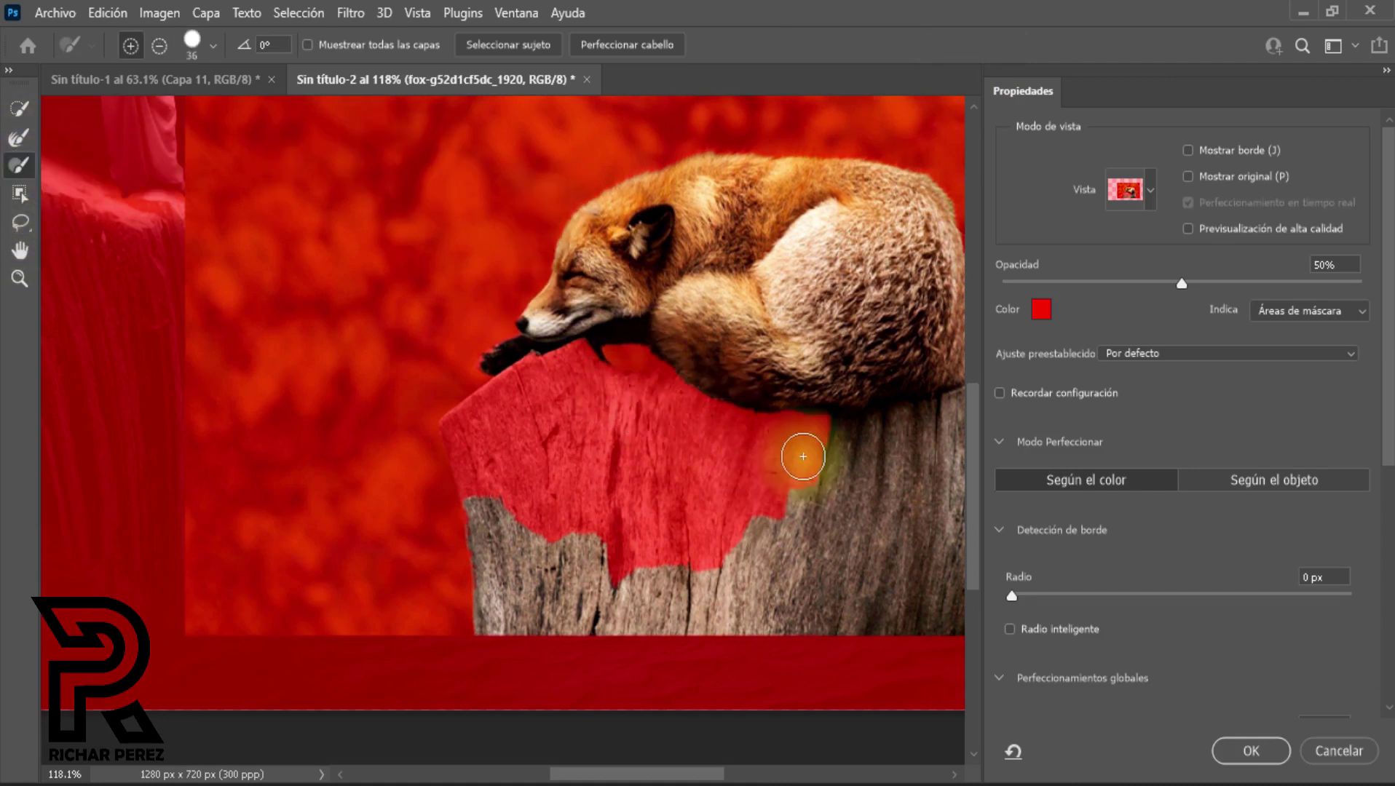
mouse_move(803, 456)
mouse_down()
mouse_move(809, 332)
mouse_move(732, 393)
mouse_move(722, 487)
mouse_move(741, 554)
mouse_move(647, 534)
mouse_move(624, 493)
mouse_move(663, 385)
mouse_move(568, 395)
mouse_move(618, 356)
mouse_move(602, 347)
mouse_move(540, 400)
mouse_move(582, 361)
mouse_move(503, 409)
mouse_move(531, 381)
mouse_move(478, 444)
mouse_move(474, 427)
mouse_move(500, 395)
mouse_up()
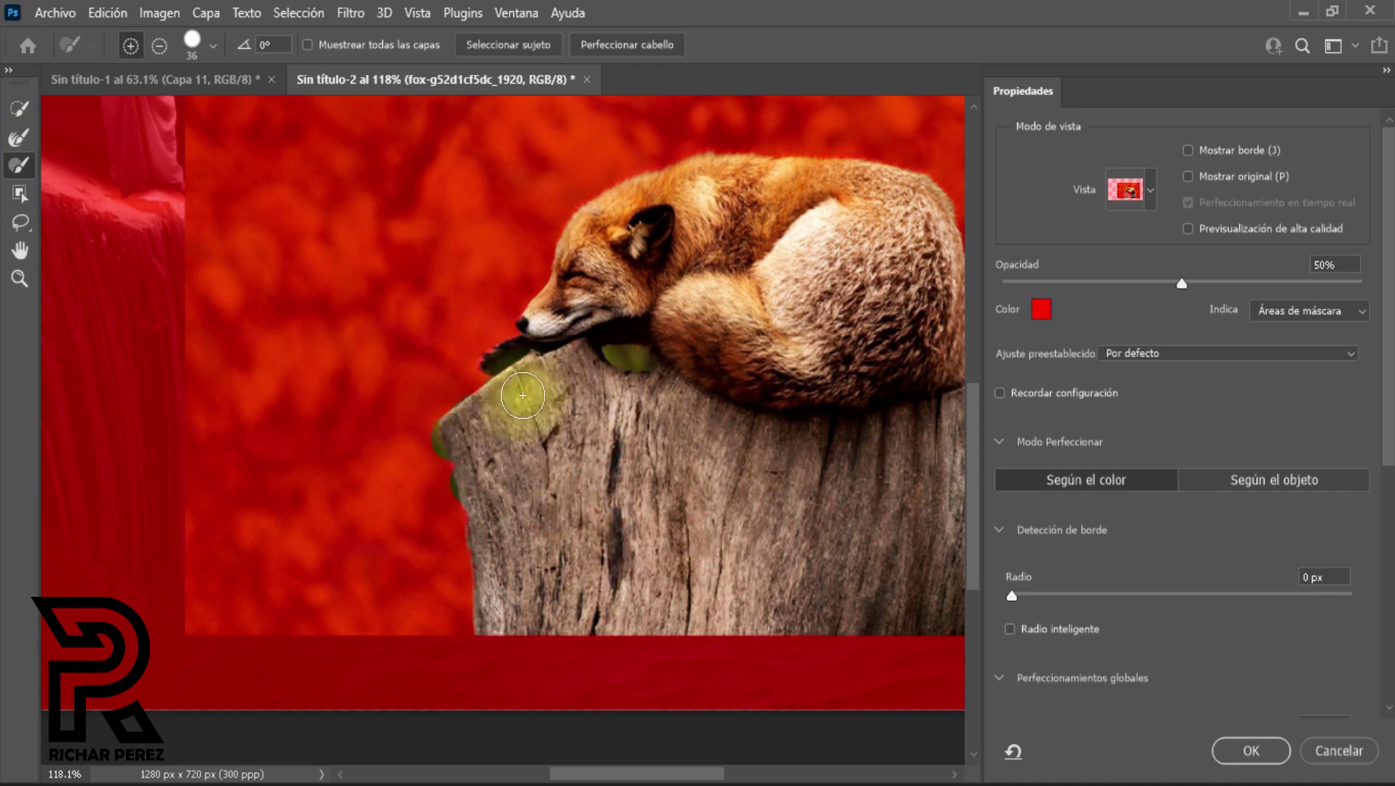
scroll(489, 461, up, 2)
mouse_move(489, 461)
mouse_down()
mouse_move(507, 536)
mouse_move(552, 605)
mouse_move(483, 404)
mouse_move(498, 404)
mouse_up()
scroll(497, 404, down, 3)
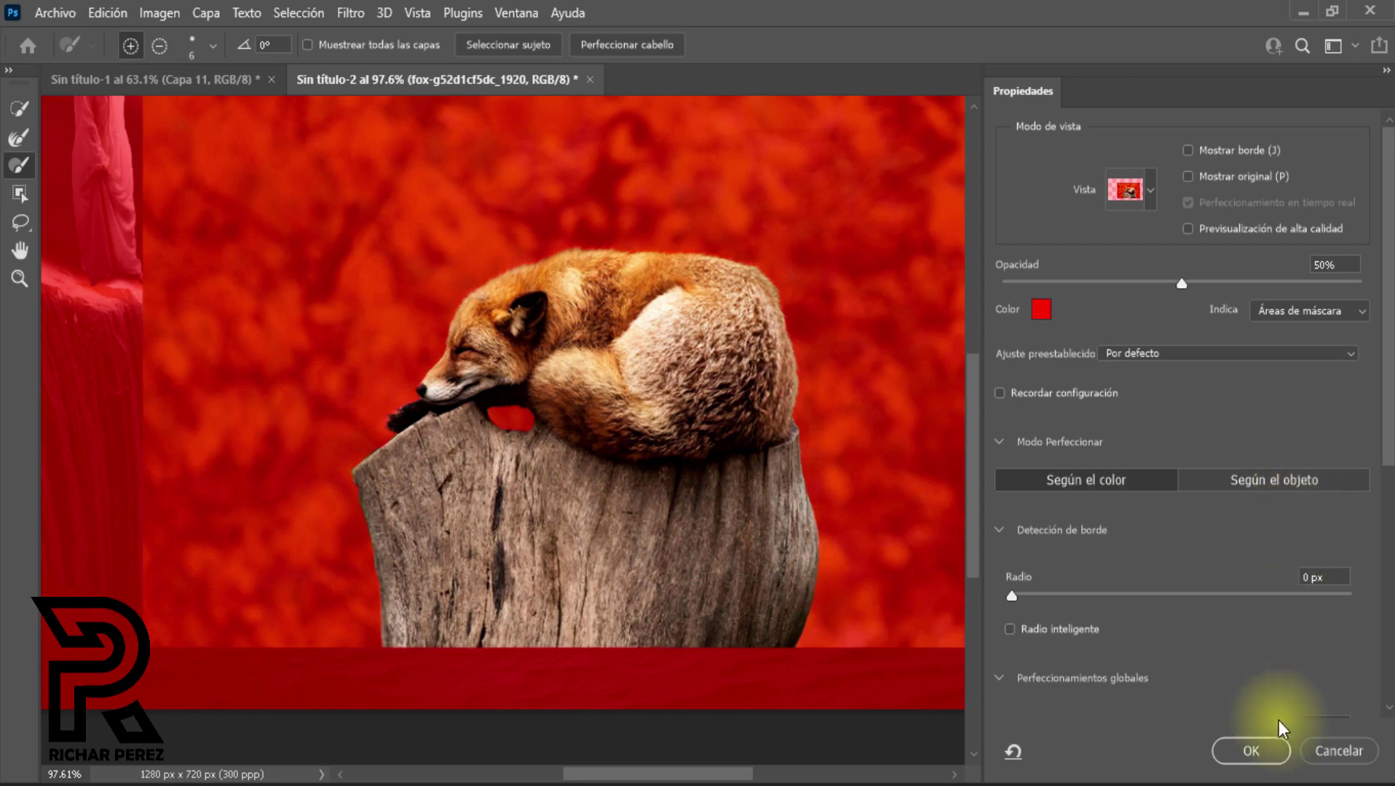
click(1249, 752)
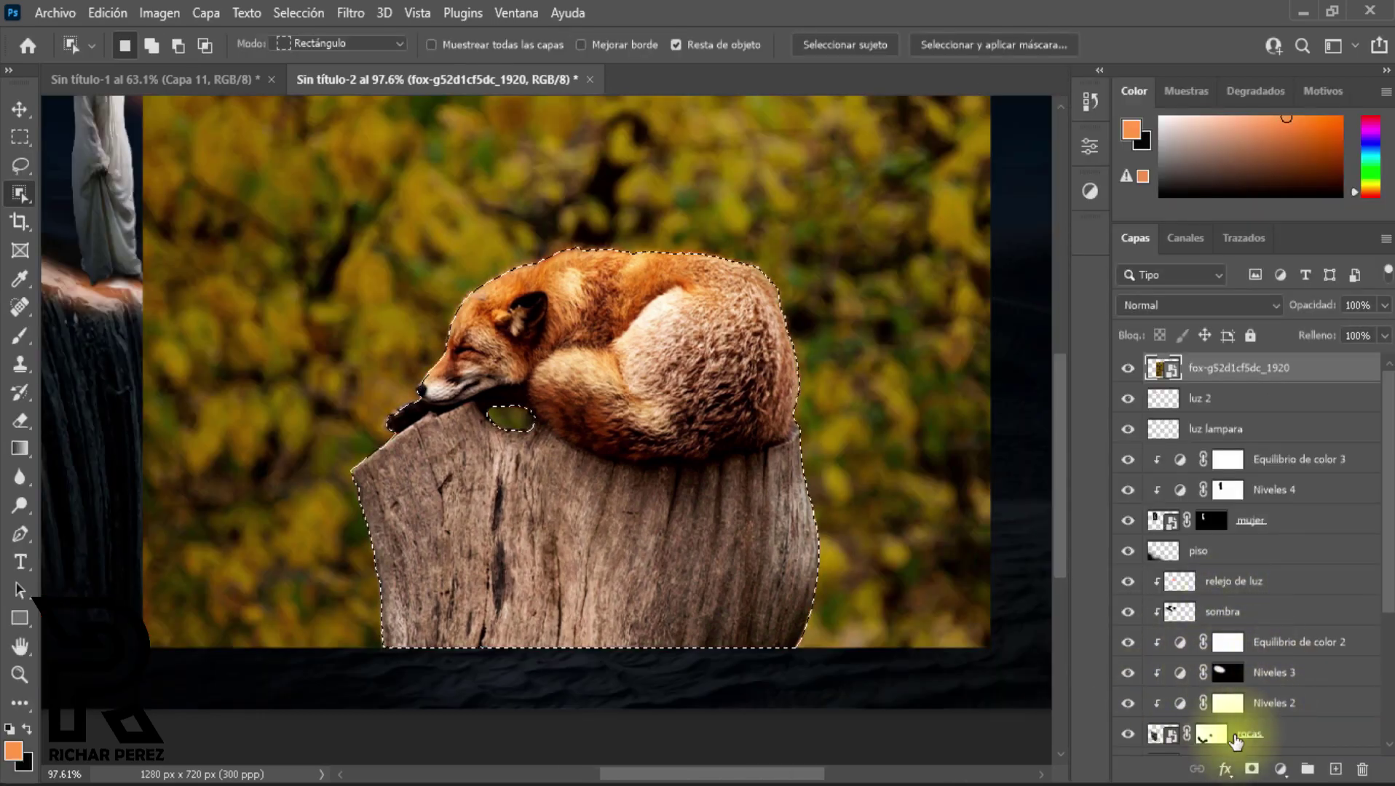
Step: Mask the fox layer, enlarge it to 133.78% and set it right of the cliff
click(1252, 769)
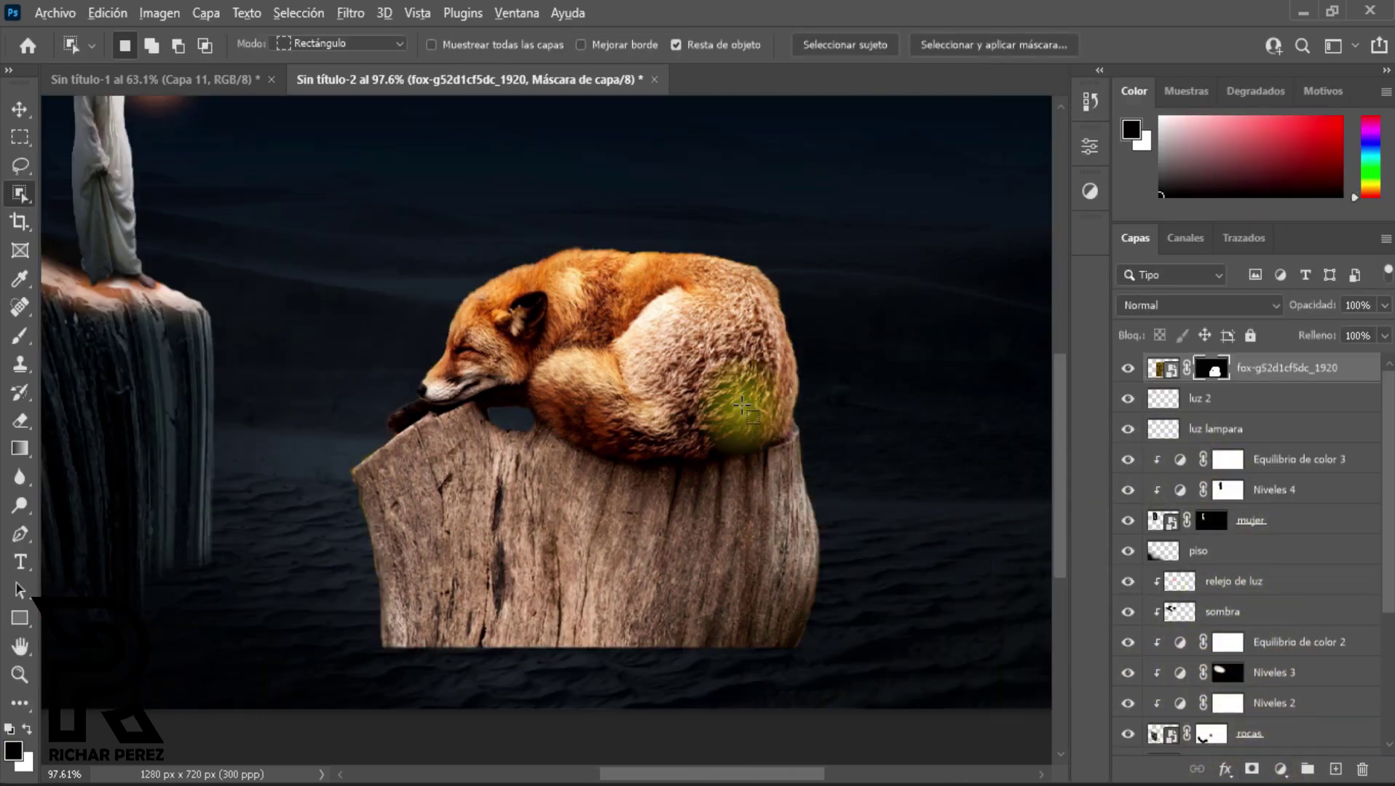
scroll(742, 406, down, 2)
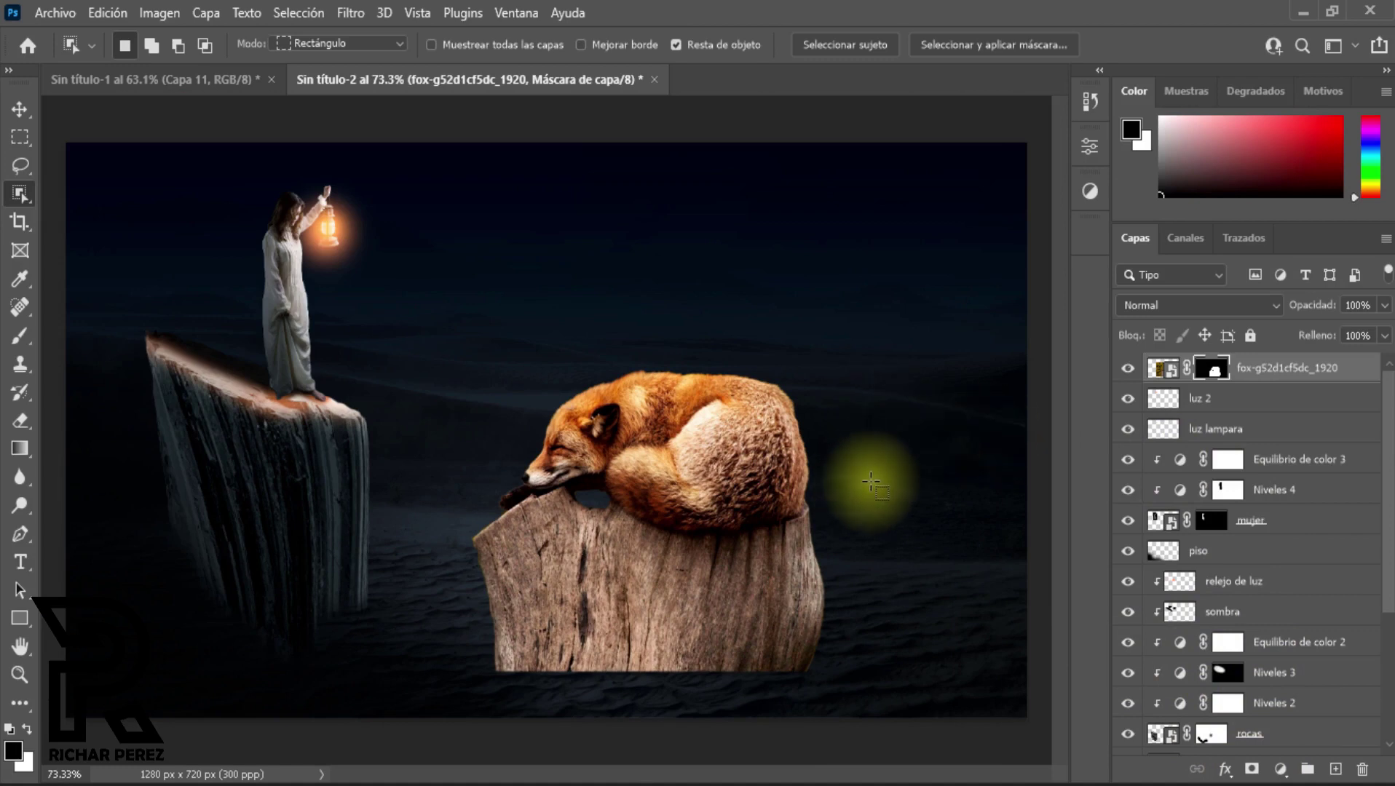
key(ctrl+t)
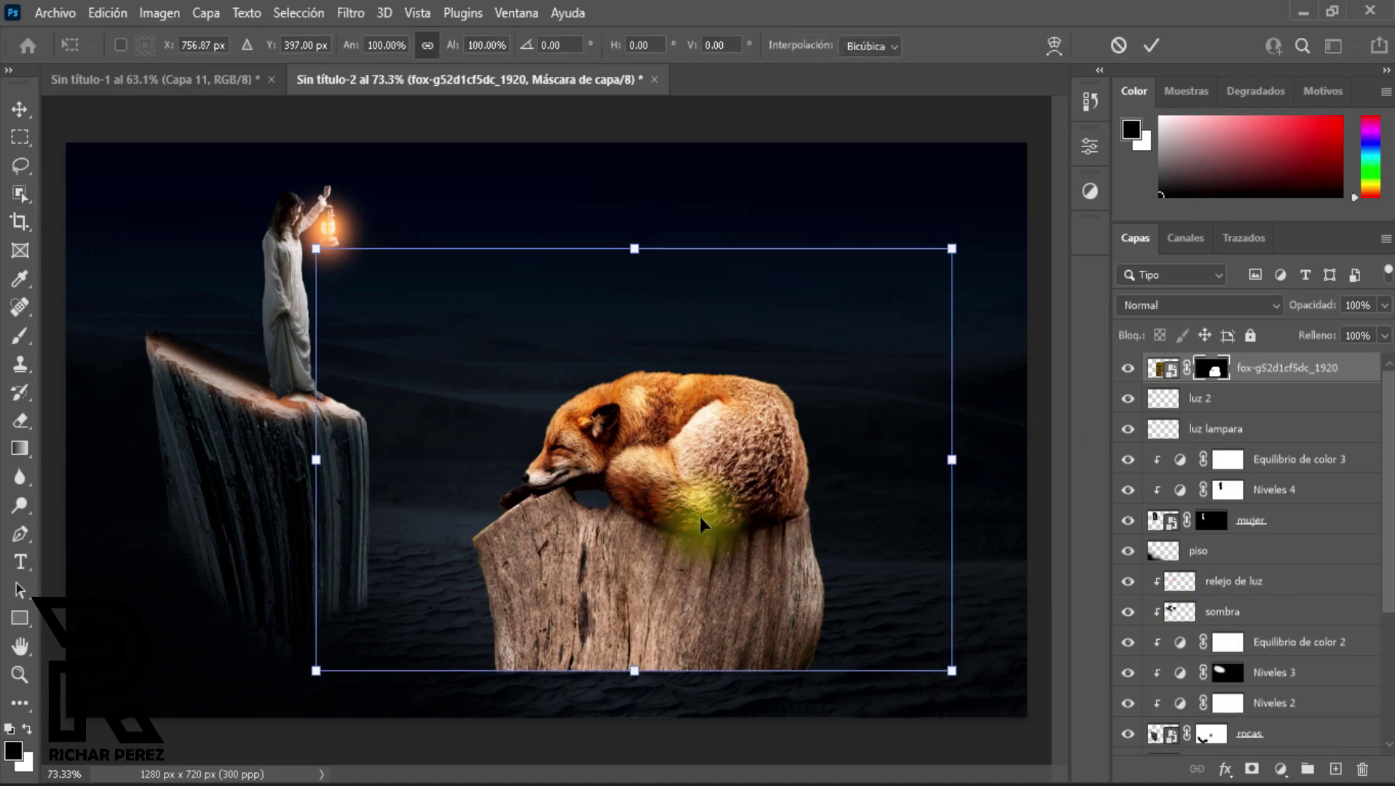
drag(737, 526, 802, 573)
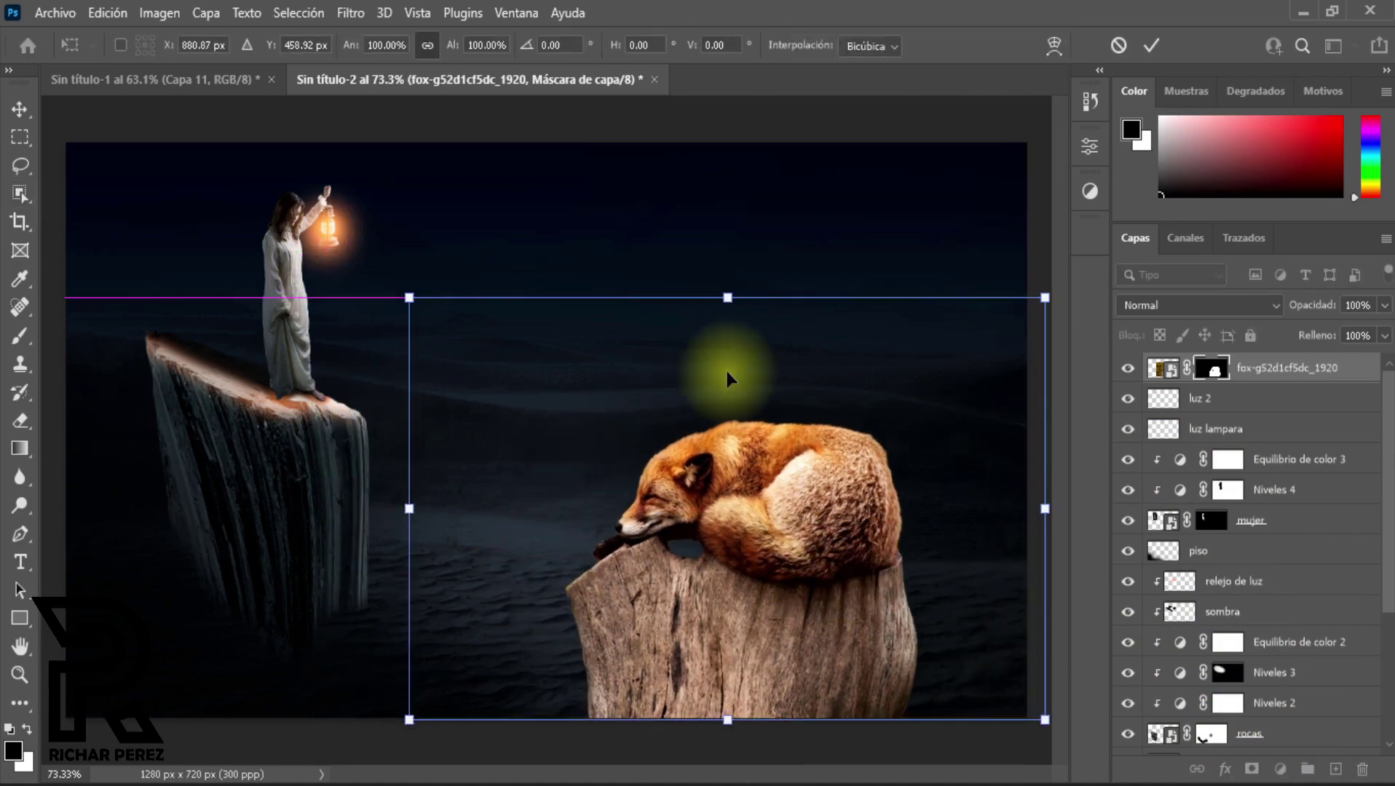
drag(725, 295, 726, 159)
drag(705, 510, 742, 524)
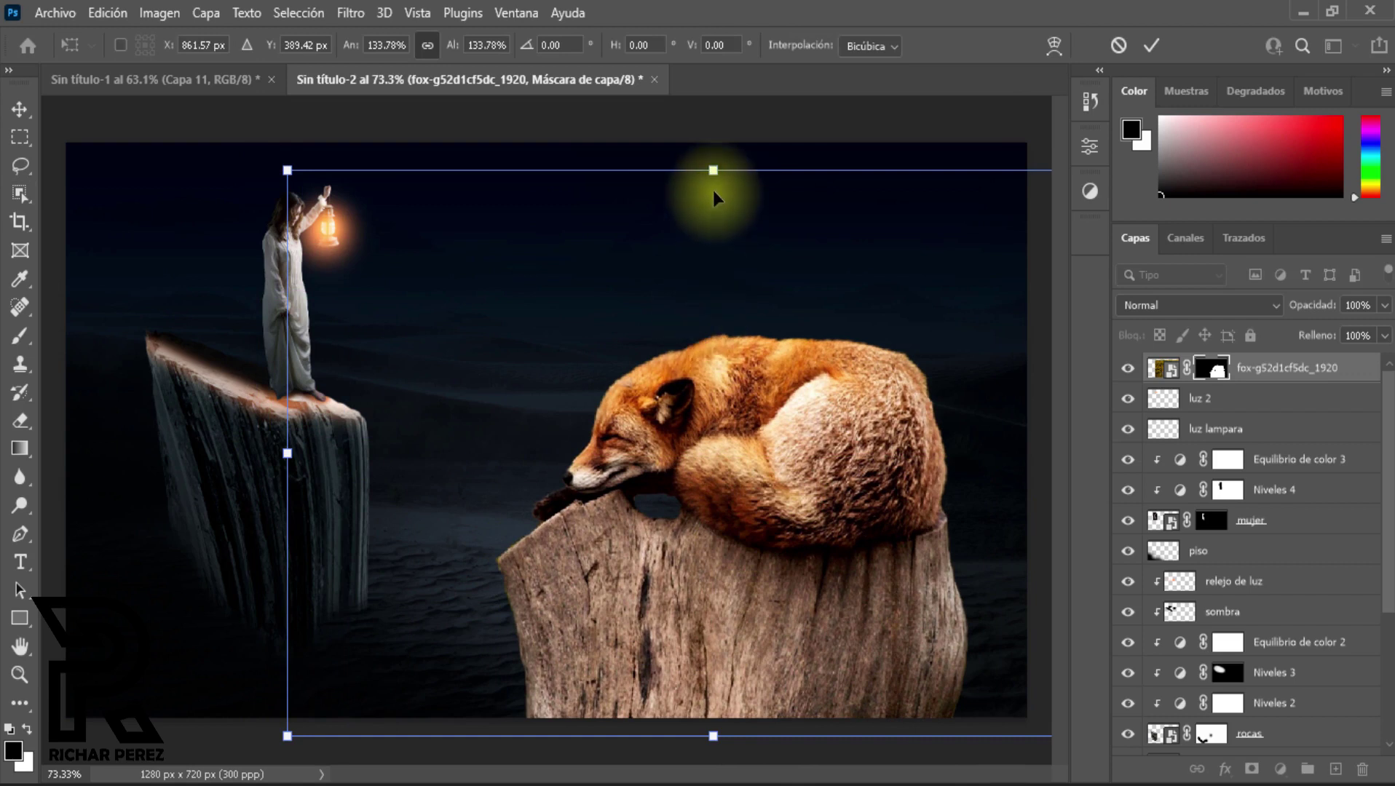
drag(783, 270, 759, 289)
key(w)
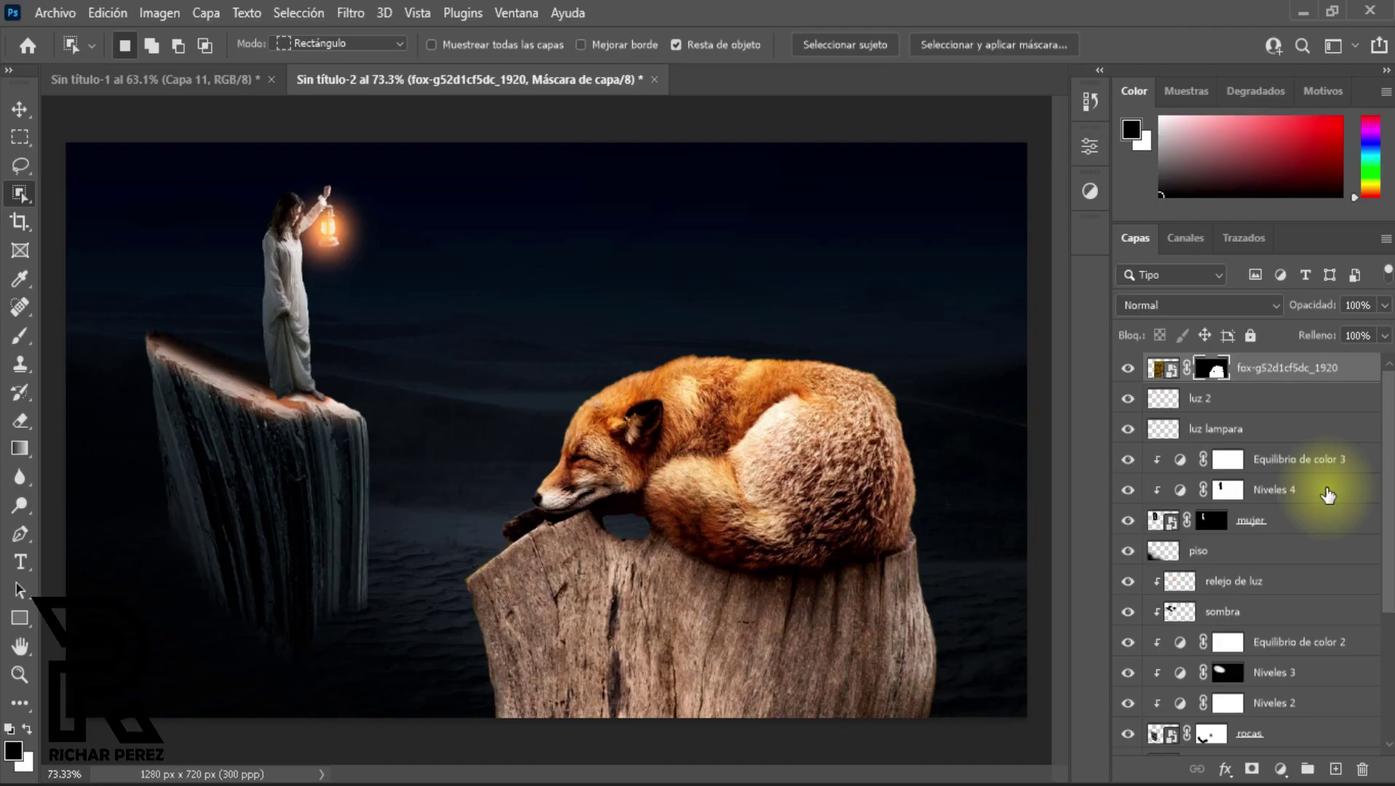
Step: Add a Levels adjustment clipped to the fox, lowering output white to 77
click(1280, 769)
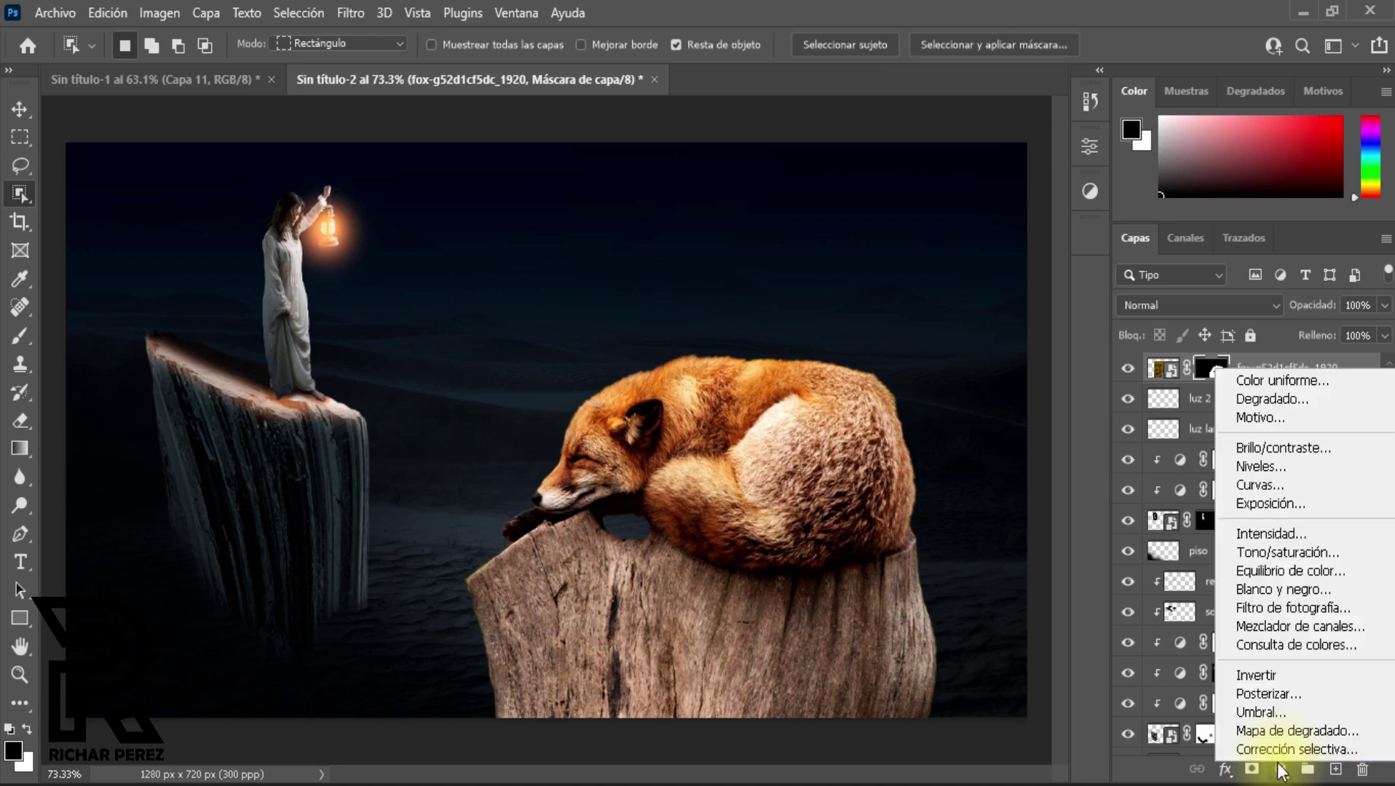
click(1246, 465)
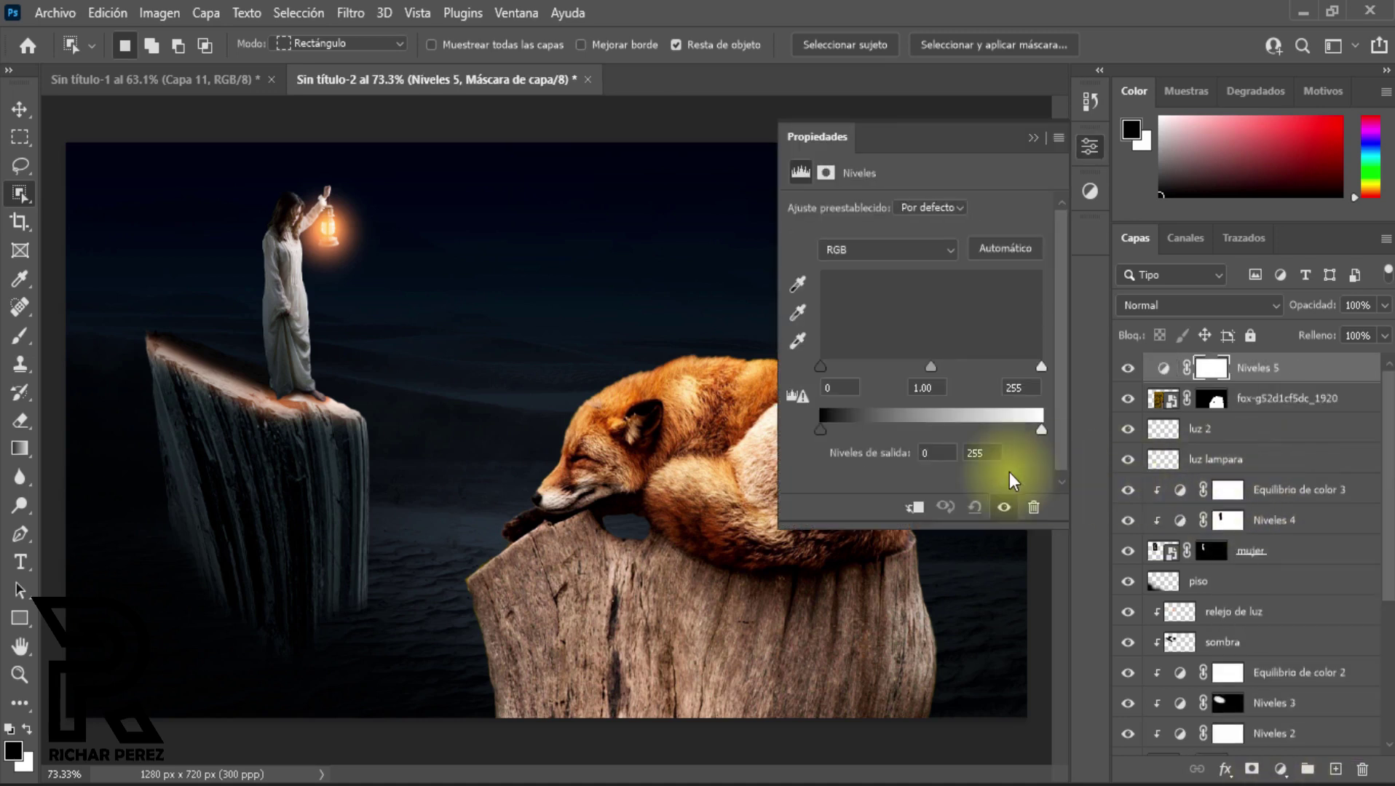
click(915, 505)
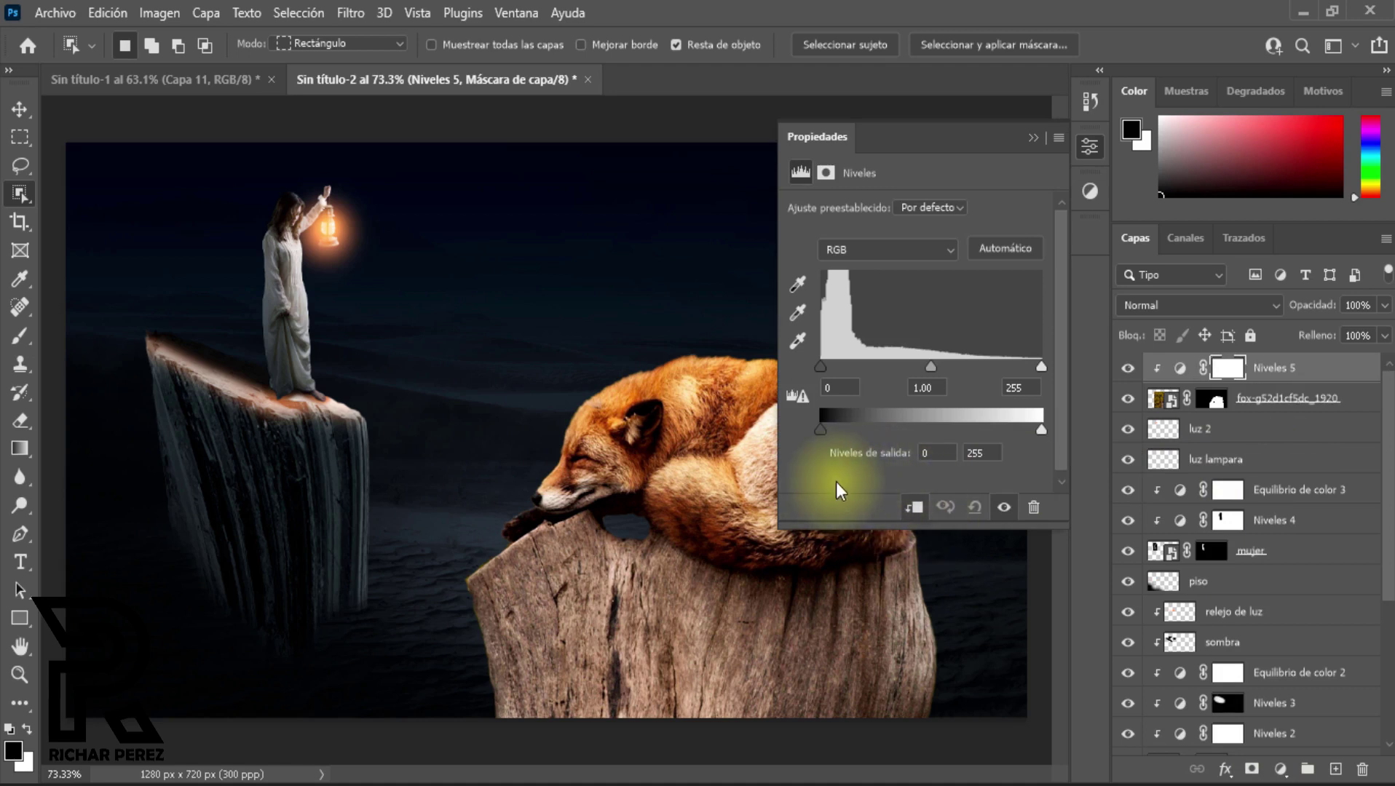
double_click(1269, 399)
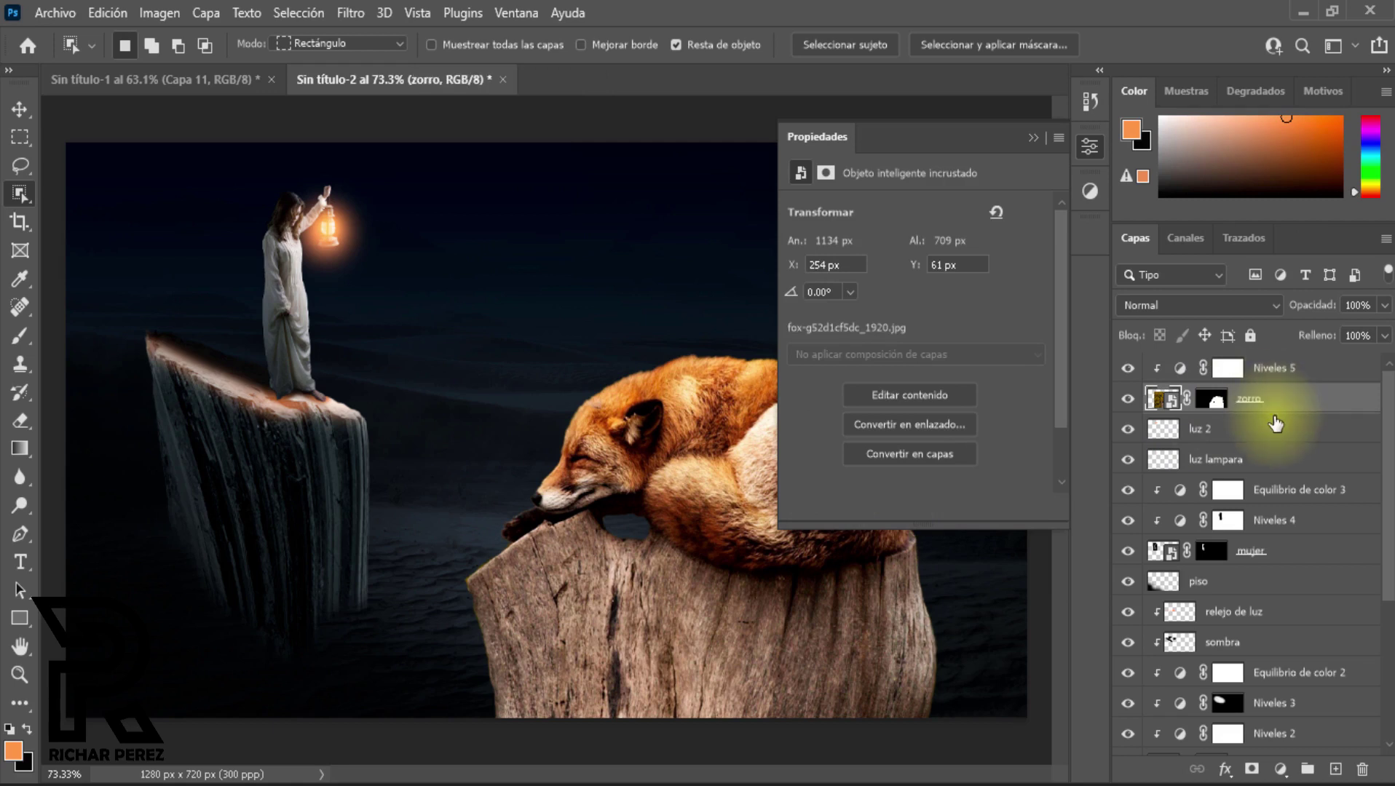
click(1179, 369)
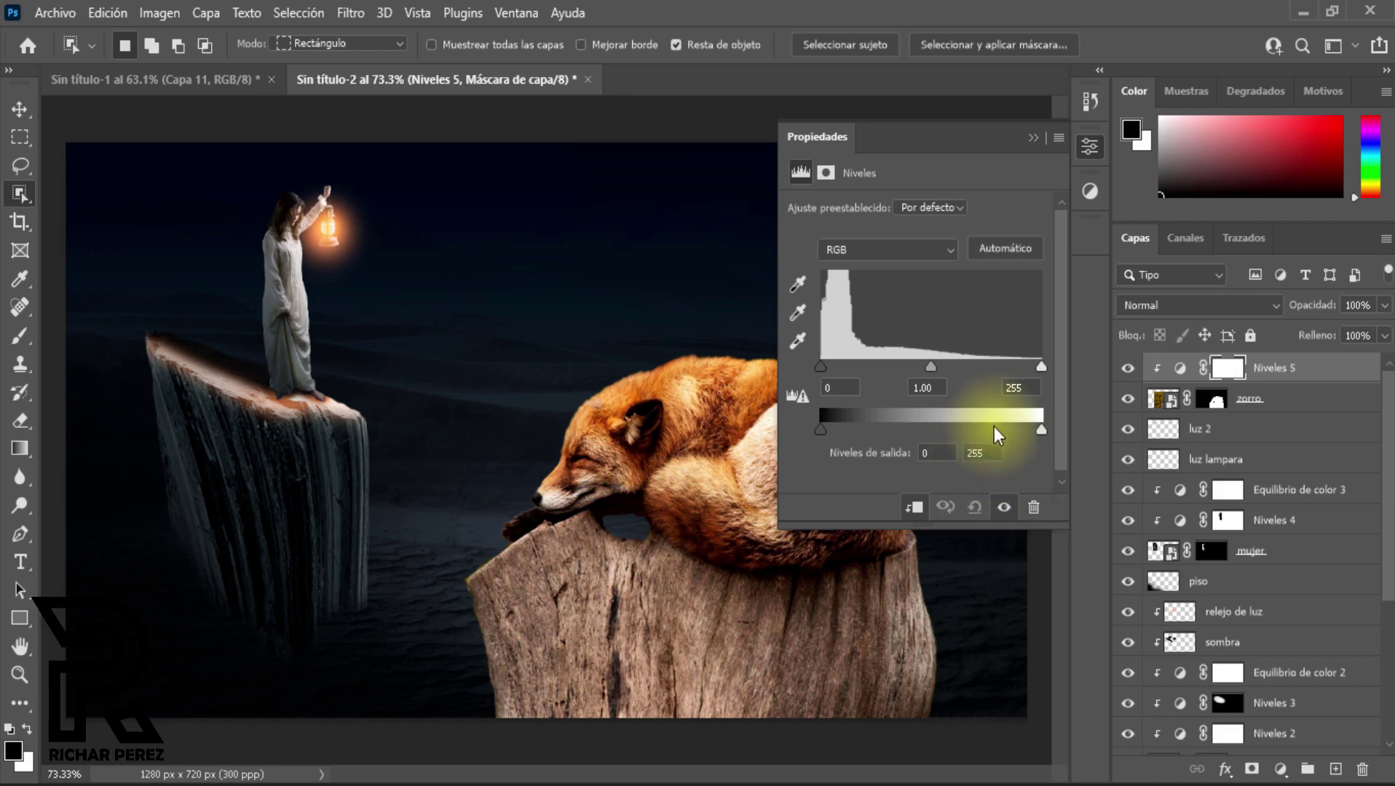
drag(1038, 425, 887, 434)
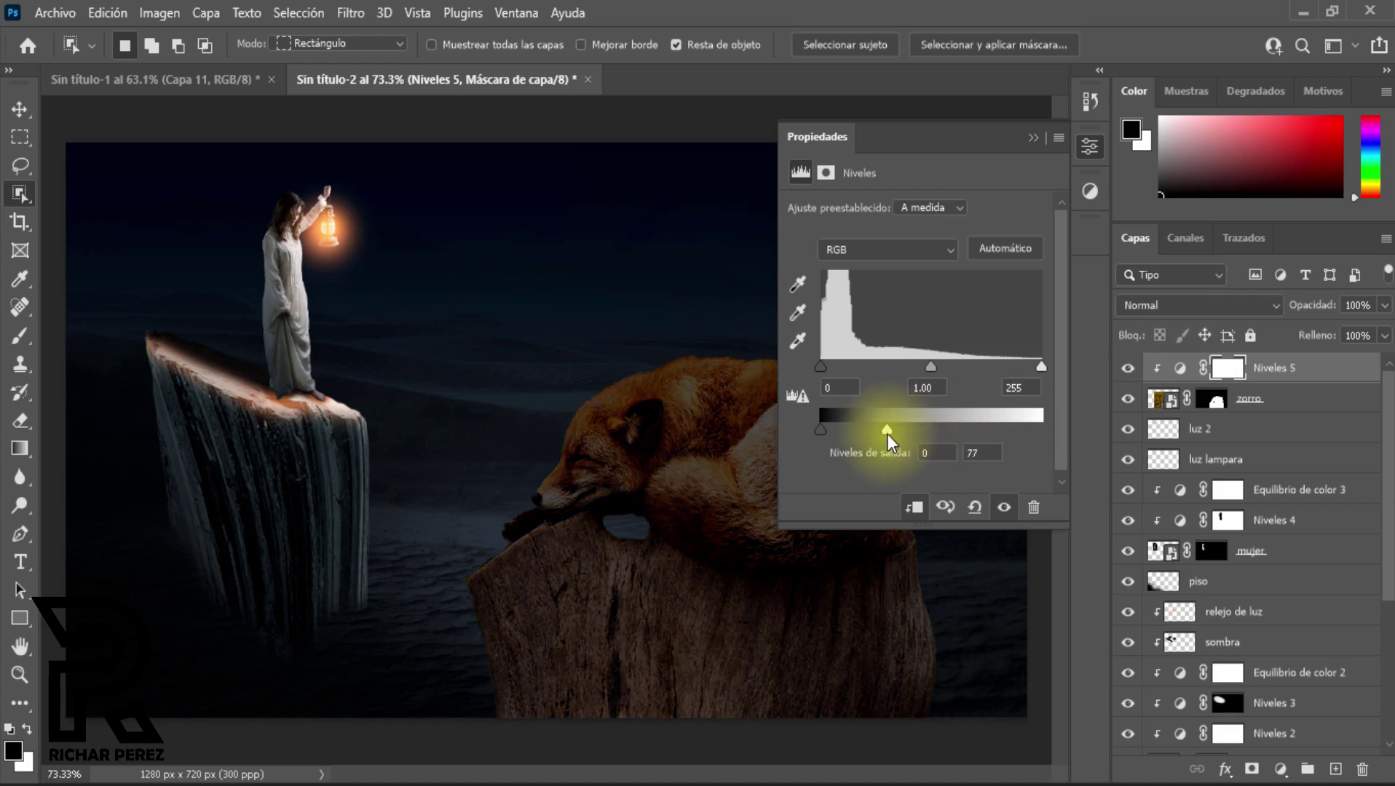
click(1033, 137)
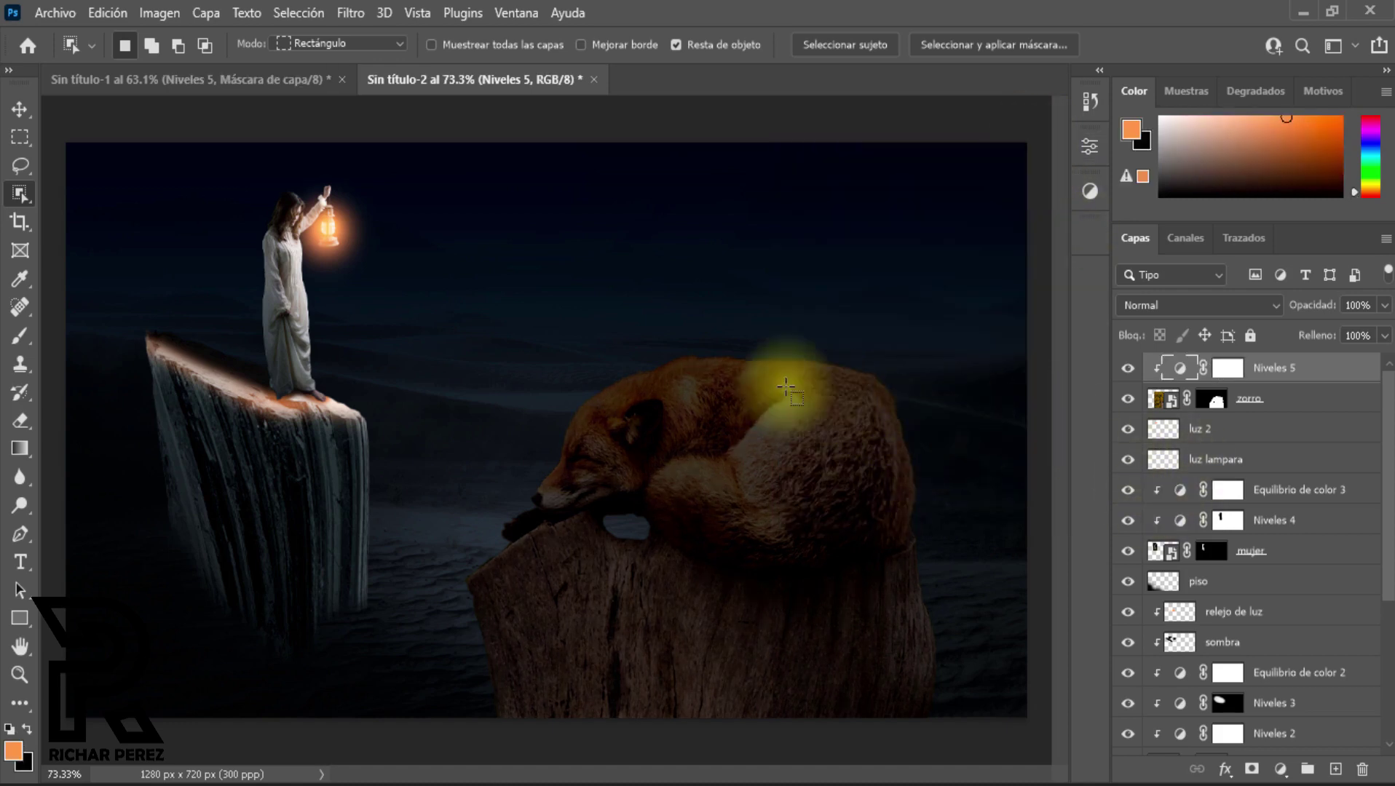
Step: Paint black with the Brush on the Niveles 5 mask over the fox's head
key(b)
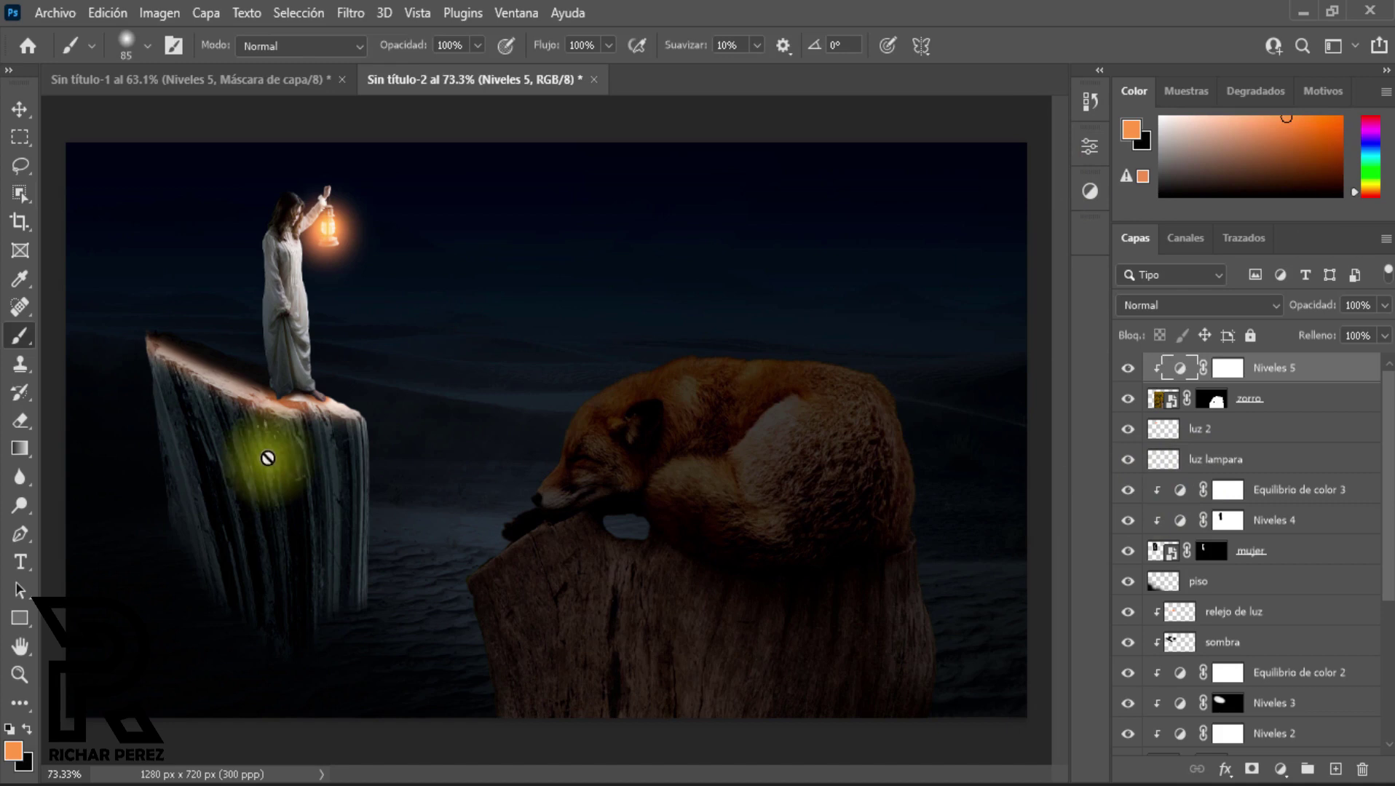
right_click(29, 342)
click(57, 336)
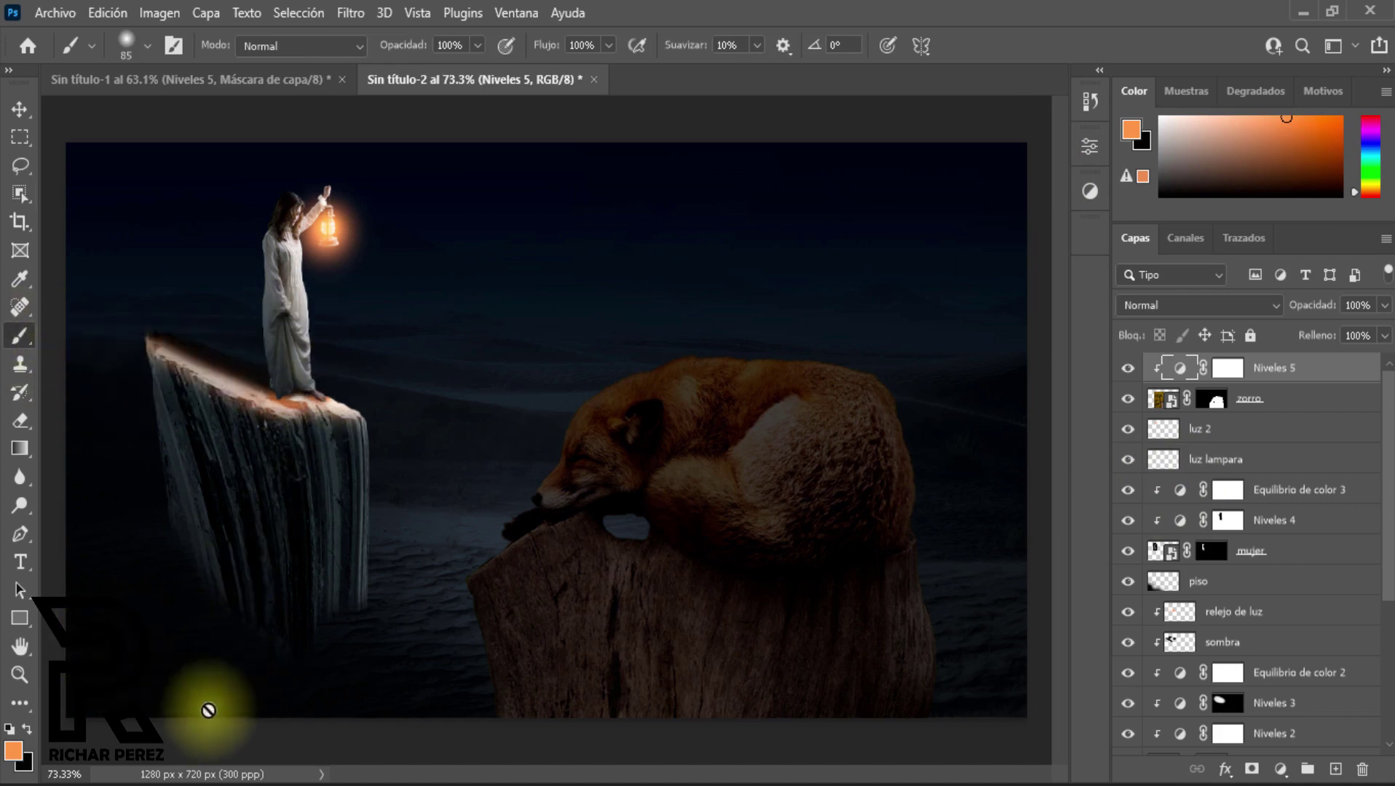
click(29, 728)
click(1227, 368)
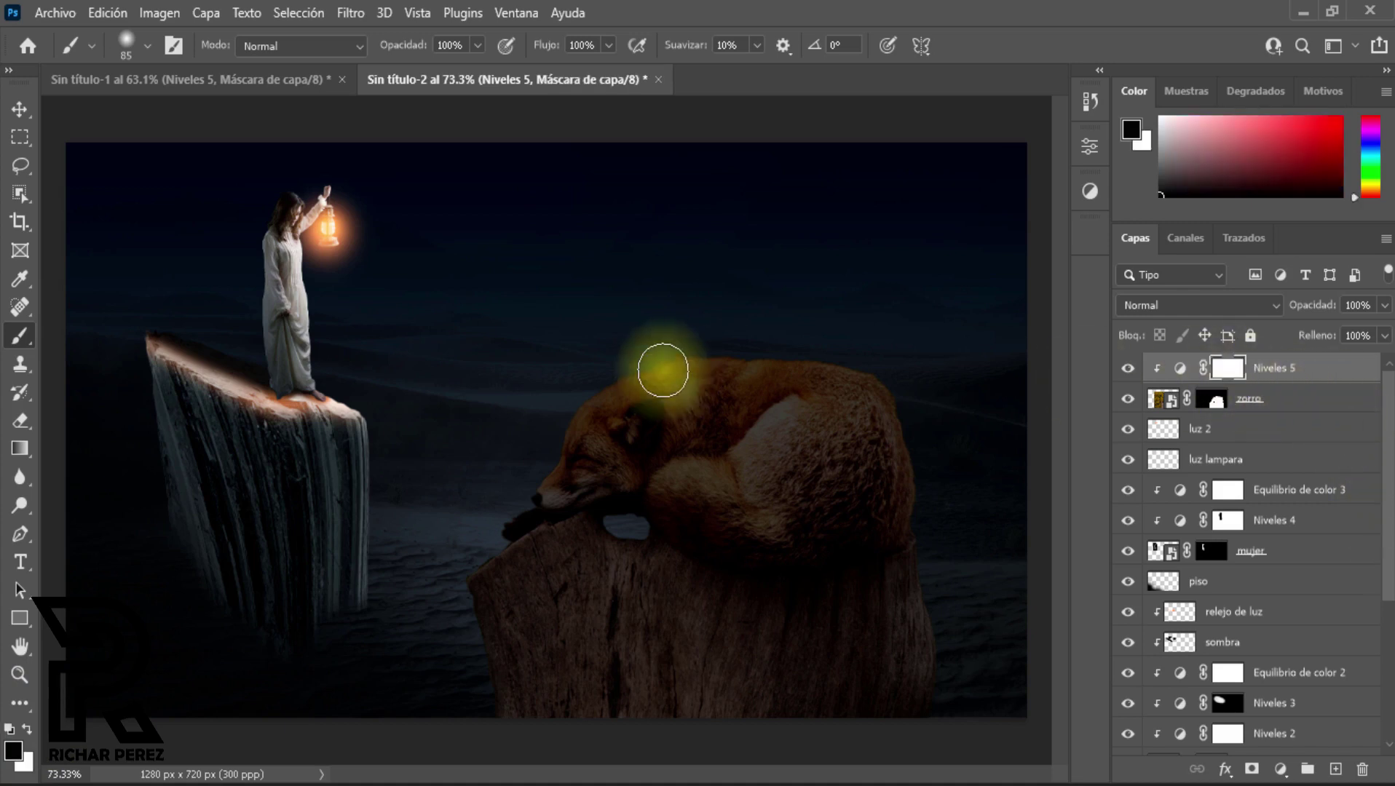
scroll(652, 435, up, 1)
scroll(651, 434, up, 3)
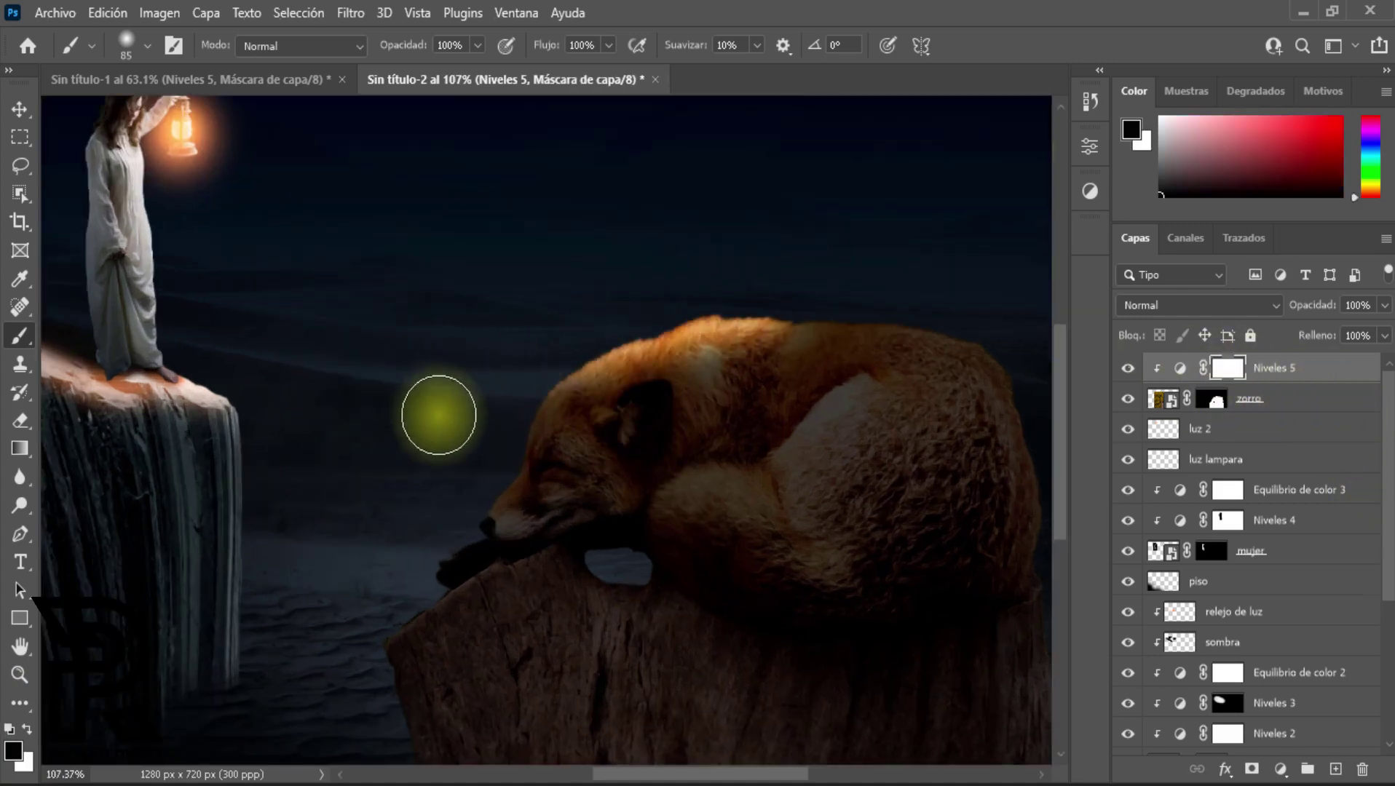
mouse_move(955, 275)
mouse_down()
mouse_move(841, 284)
mouse_move(899, 283)
mouse_move(723, 254)
mouse_move(227, 361)
mouse_up()
Step: Lower the brush opacity to 55%
scroll(211, 368, up, 2)
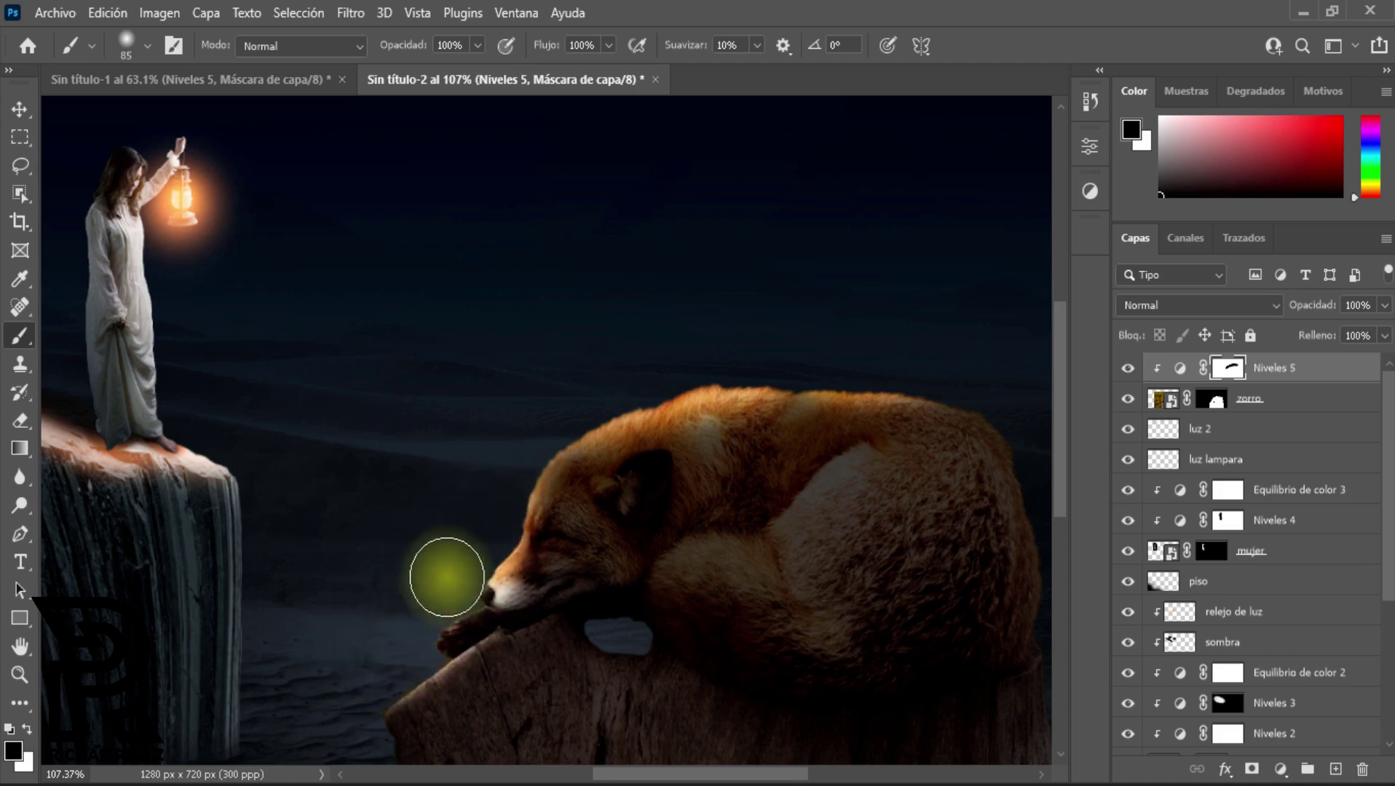
click(477, 43)
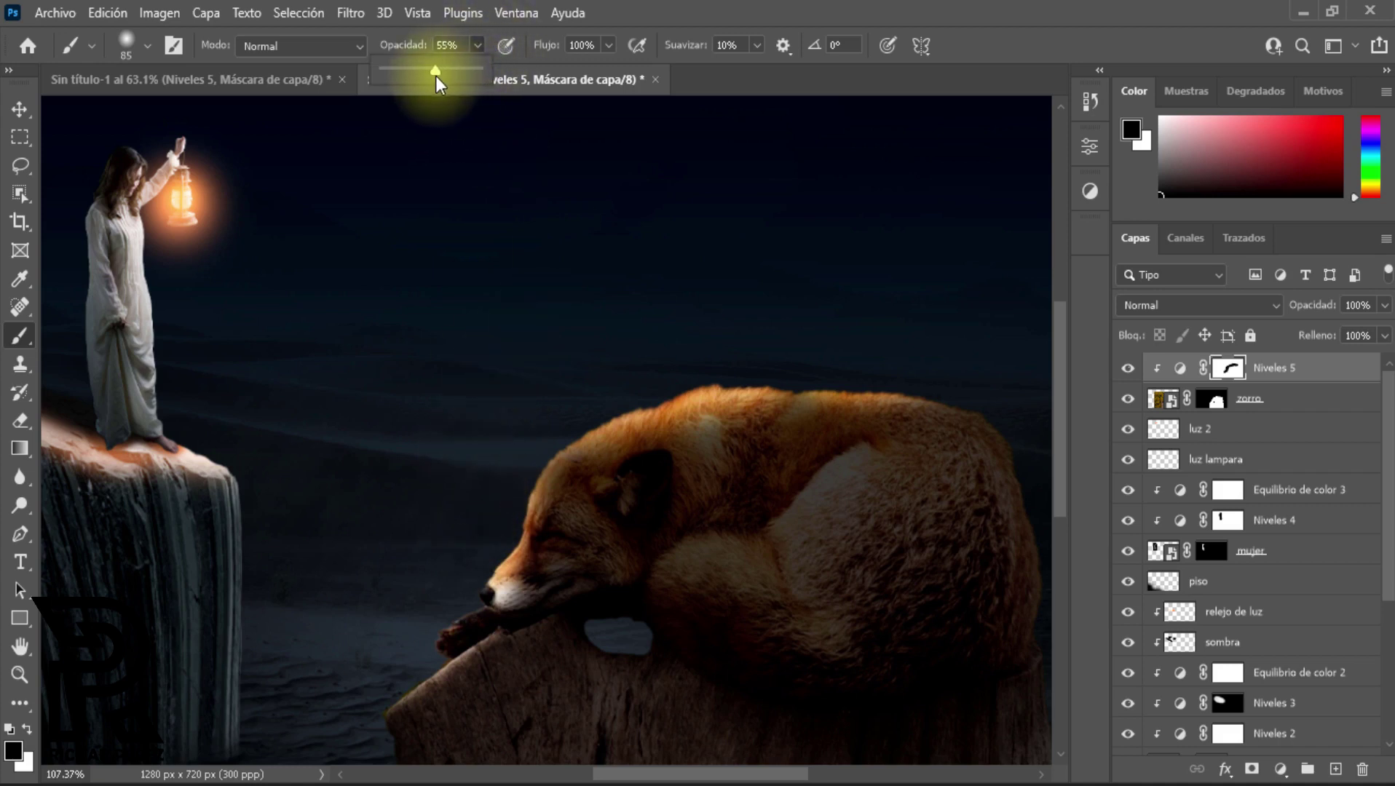
drag(667, 382, 669, 386)
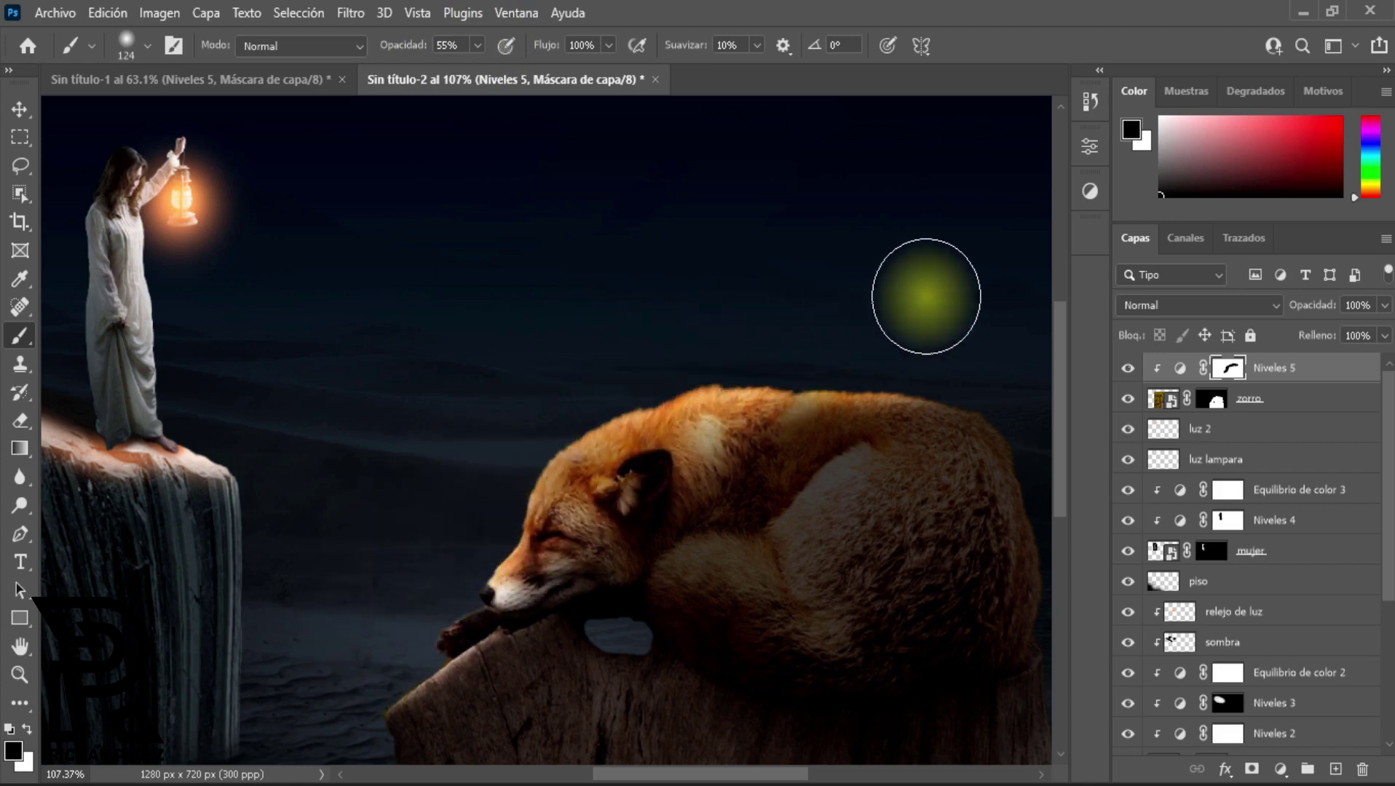
scroll(420, 557, down, 2)
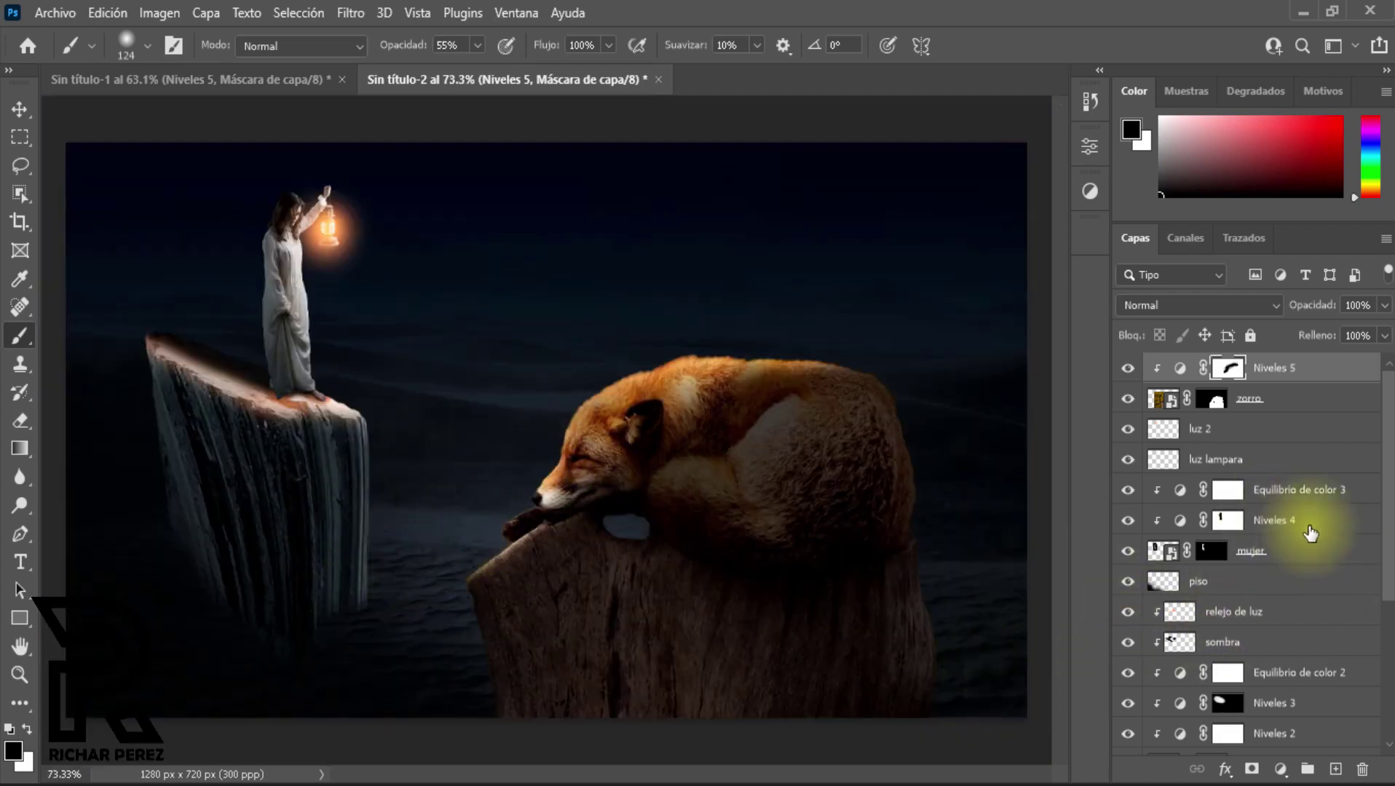
Step: Add a Color Balance layer clipped to the fox: midtones Cyan-Red -22, Yellow-Blue +26
click(1280, 769)
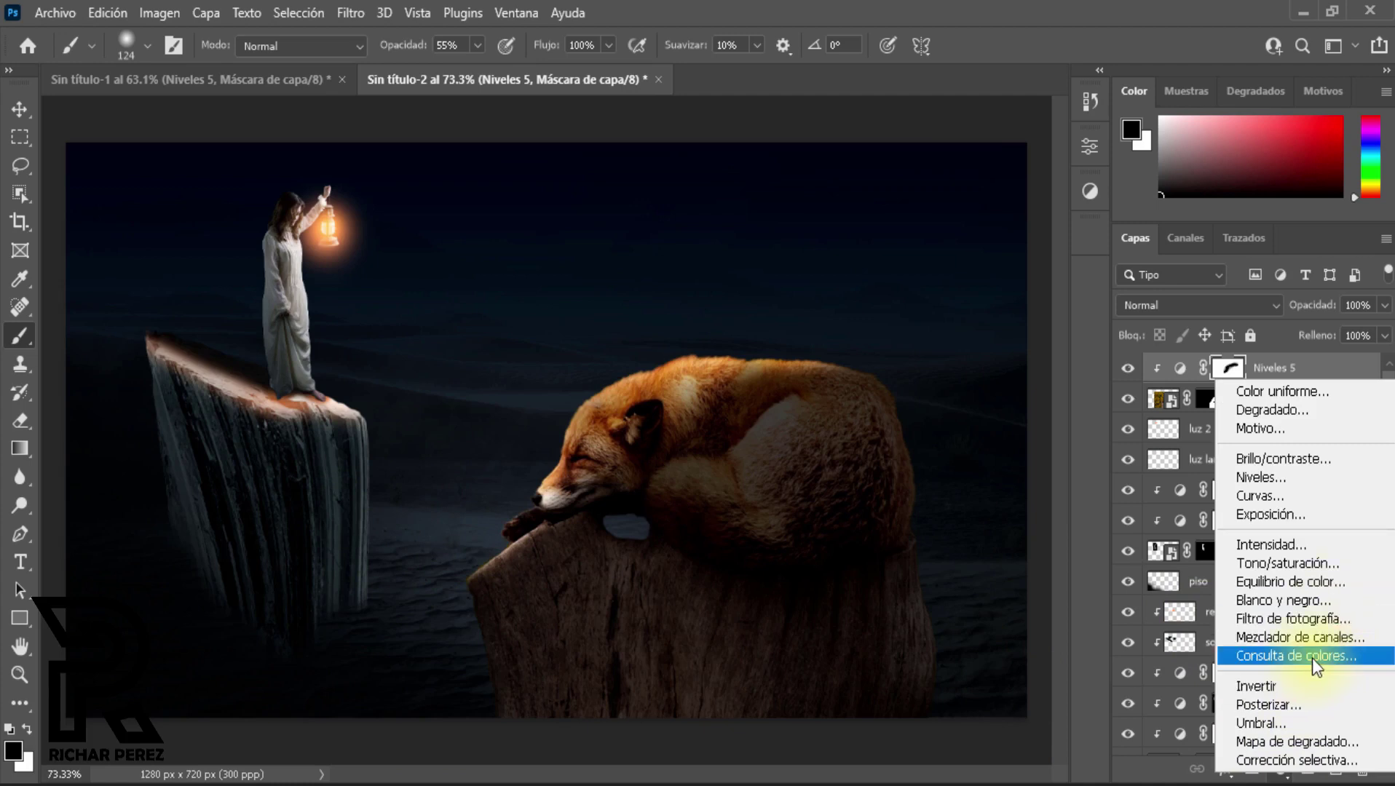
click(1285, 582)
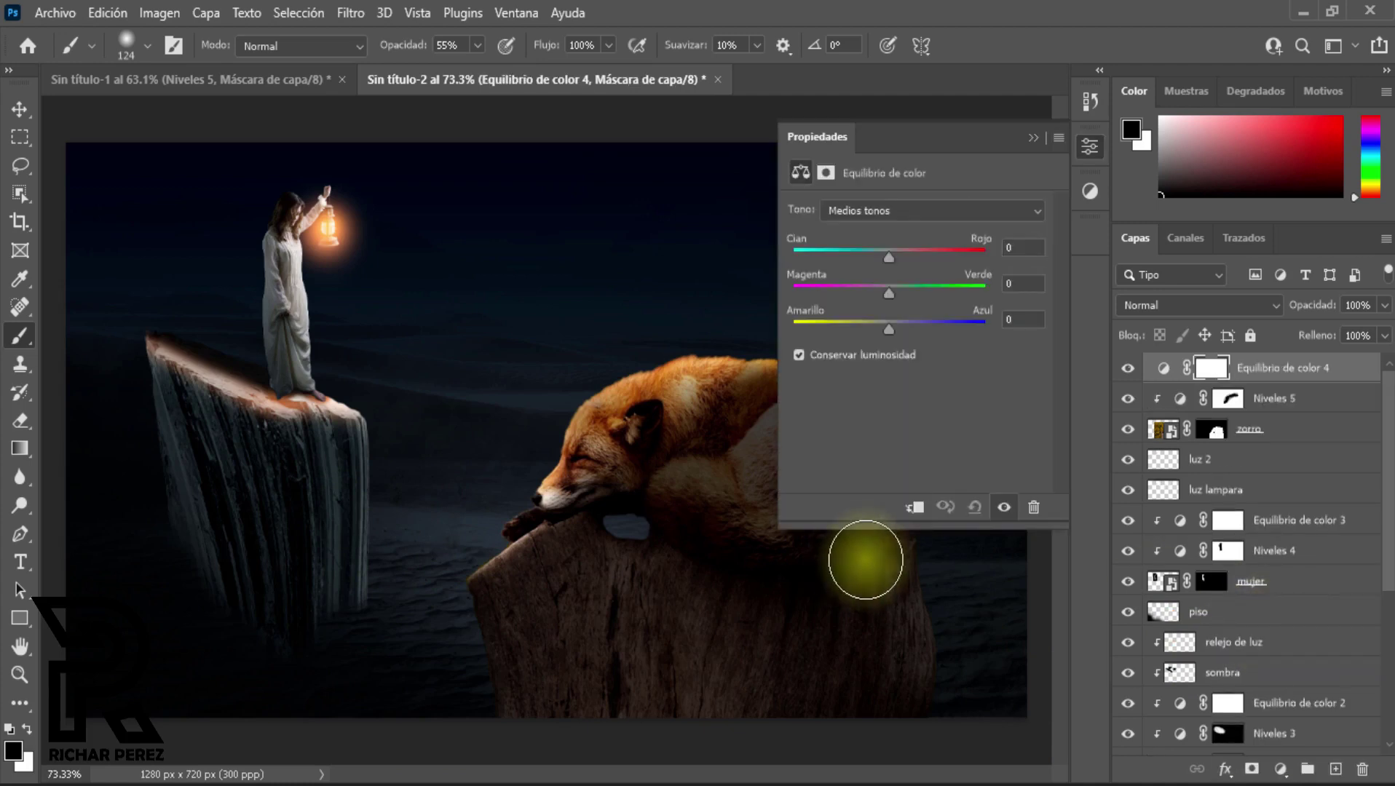
click(913, 512)
drag(882, 251, 868, 252)
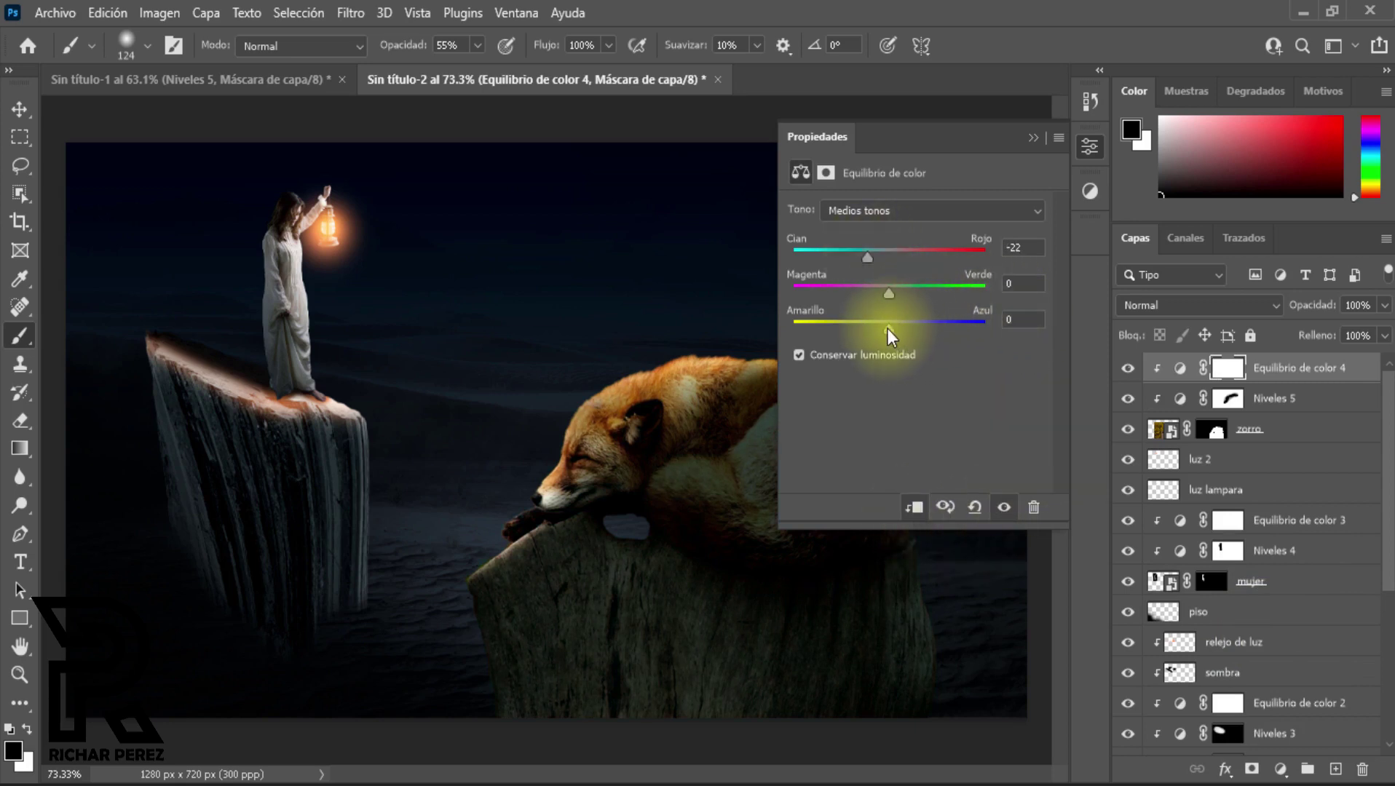
drag(887, 329, 924, 334)
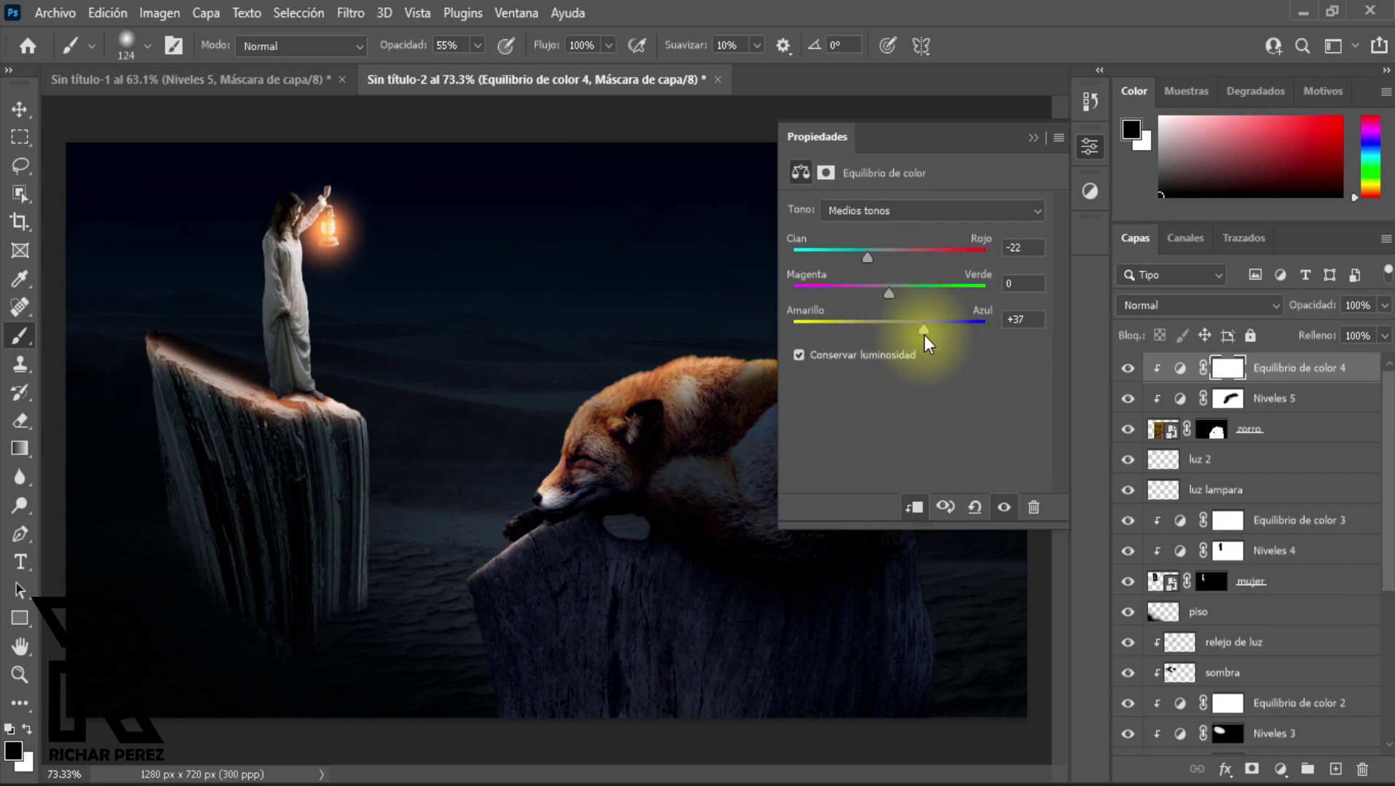
drag(919, 335, 913, 333)
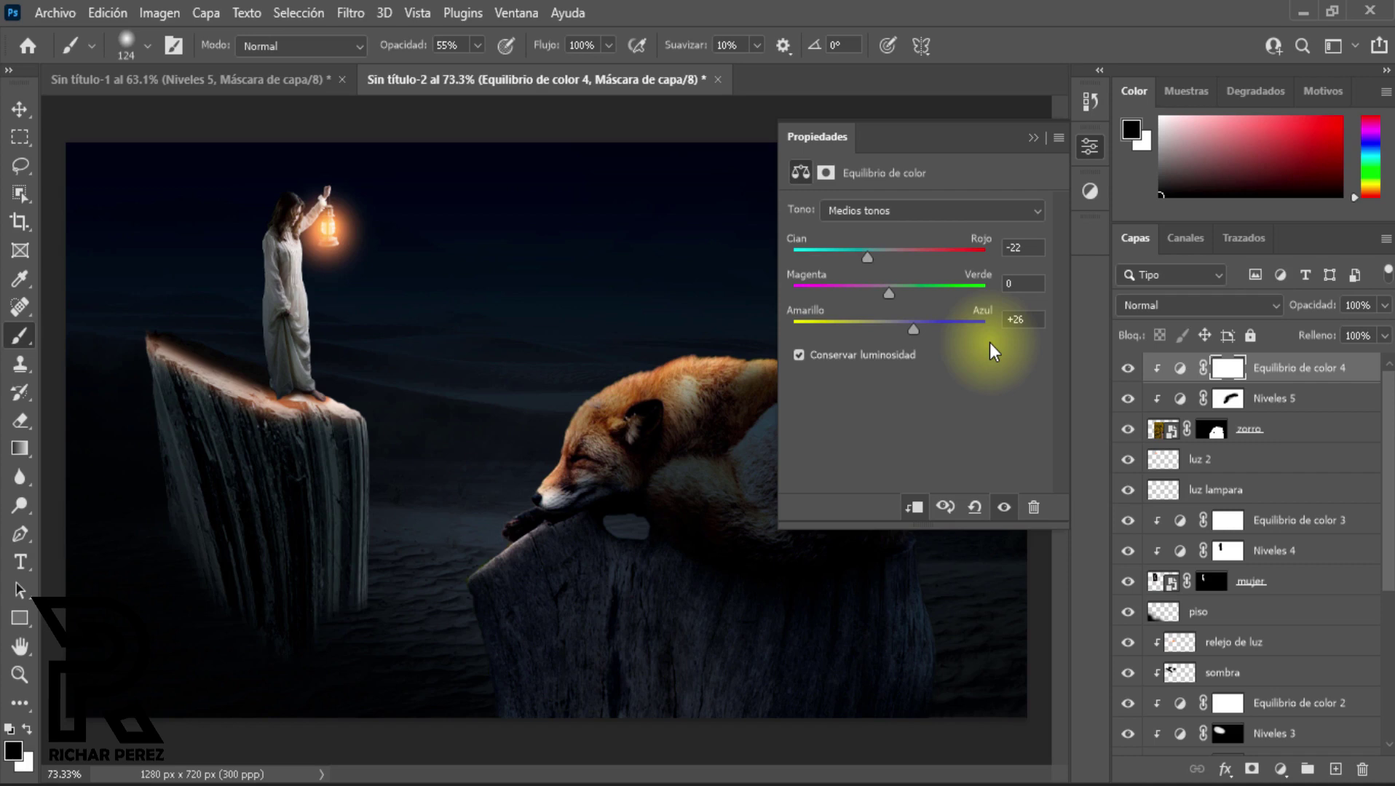
Step: Add a Hue/Saturation layer clipped to the fox with Saturation at -26
click(1036, 140)
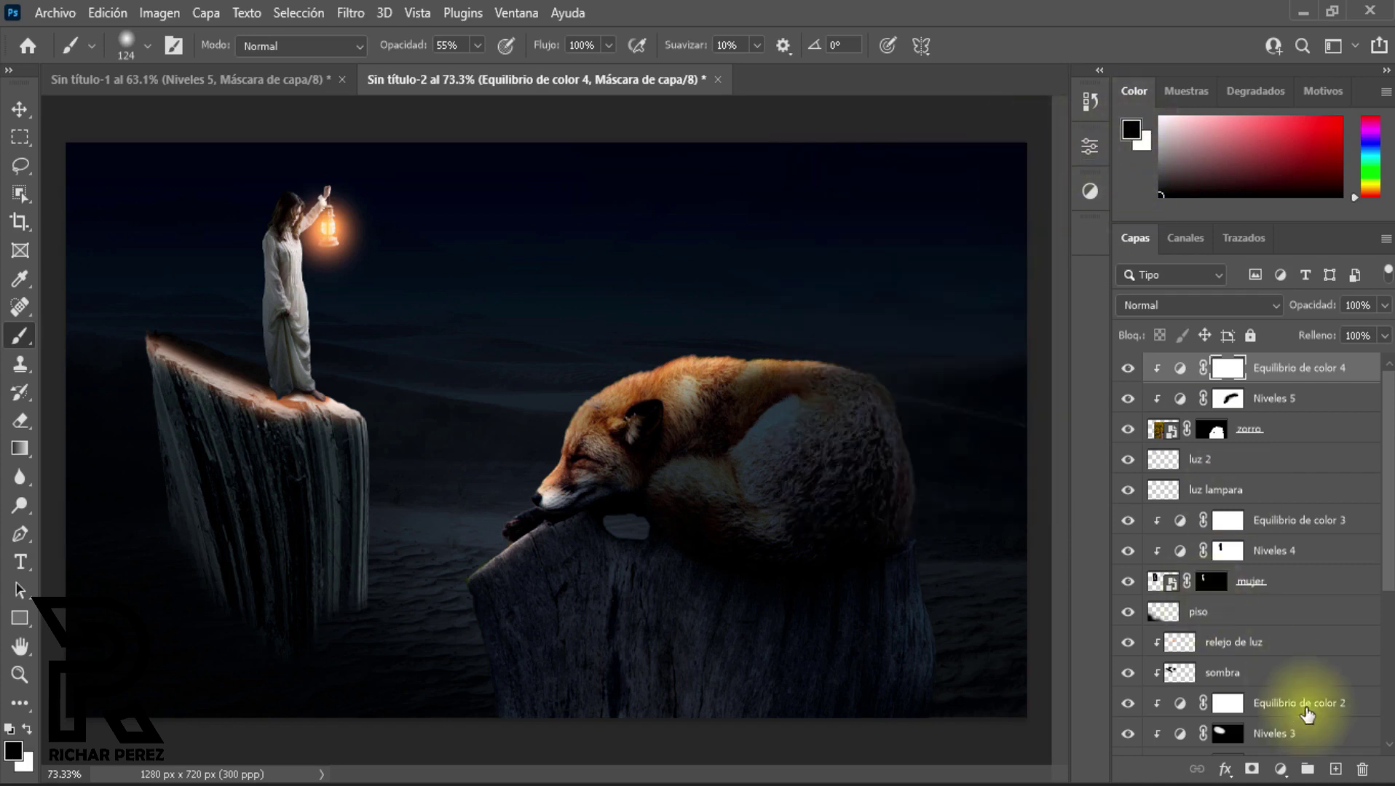
click(1280, 769)
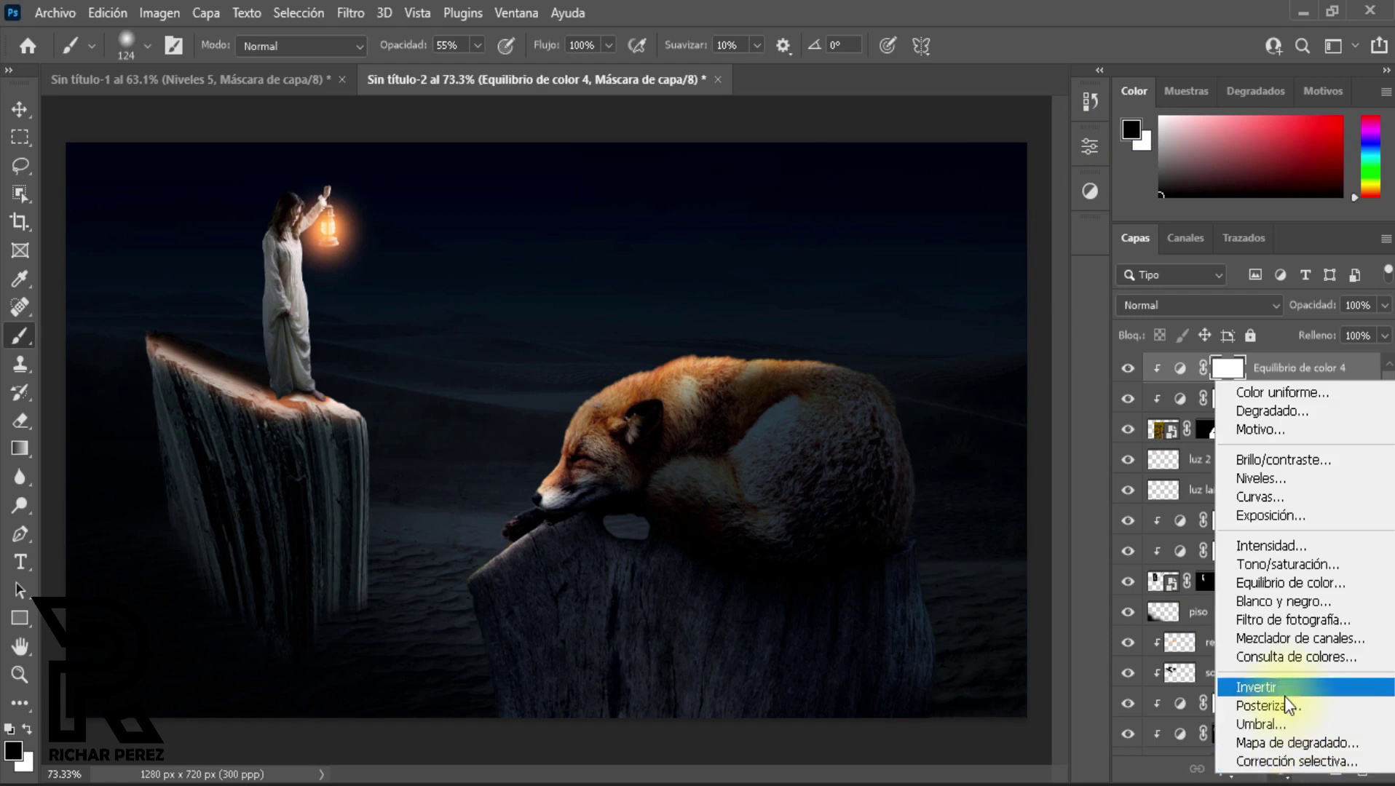
click(1284, 568)
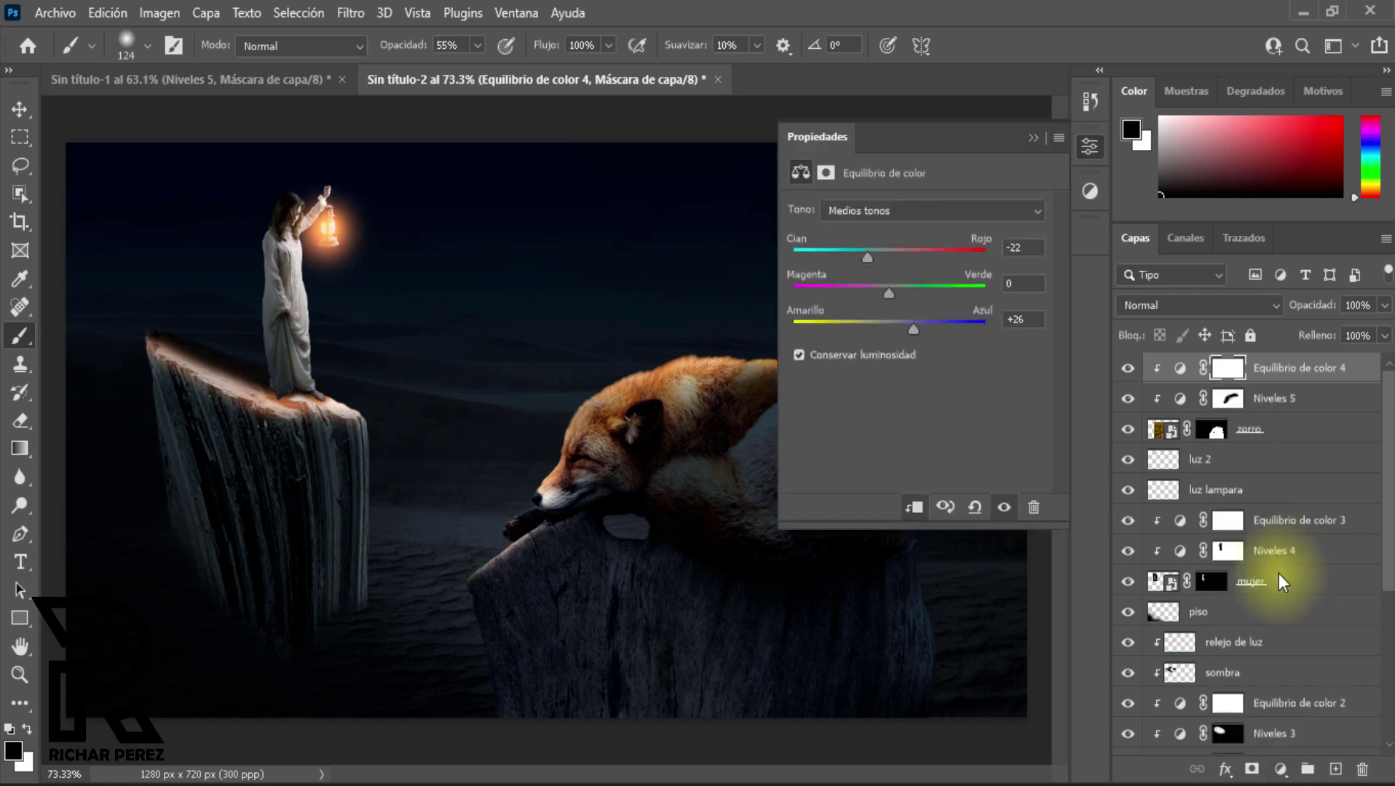
click(916, 508)
drag(908, 335, 883, 335)
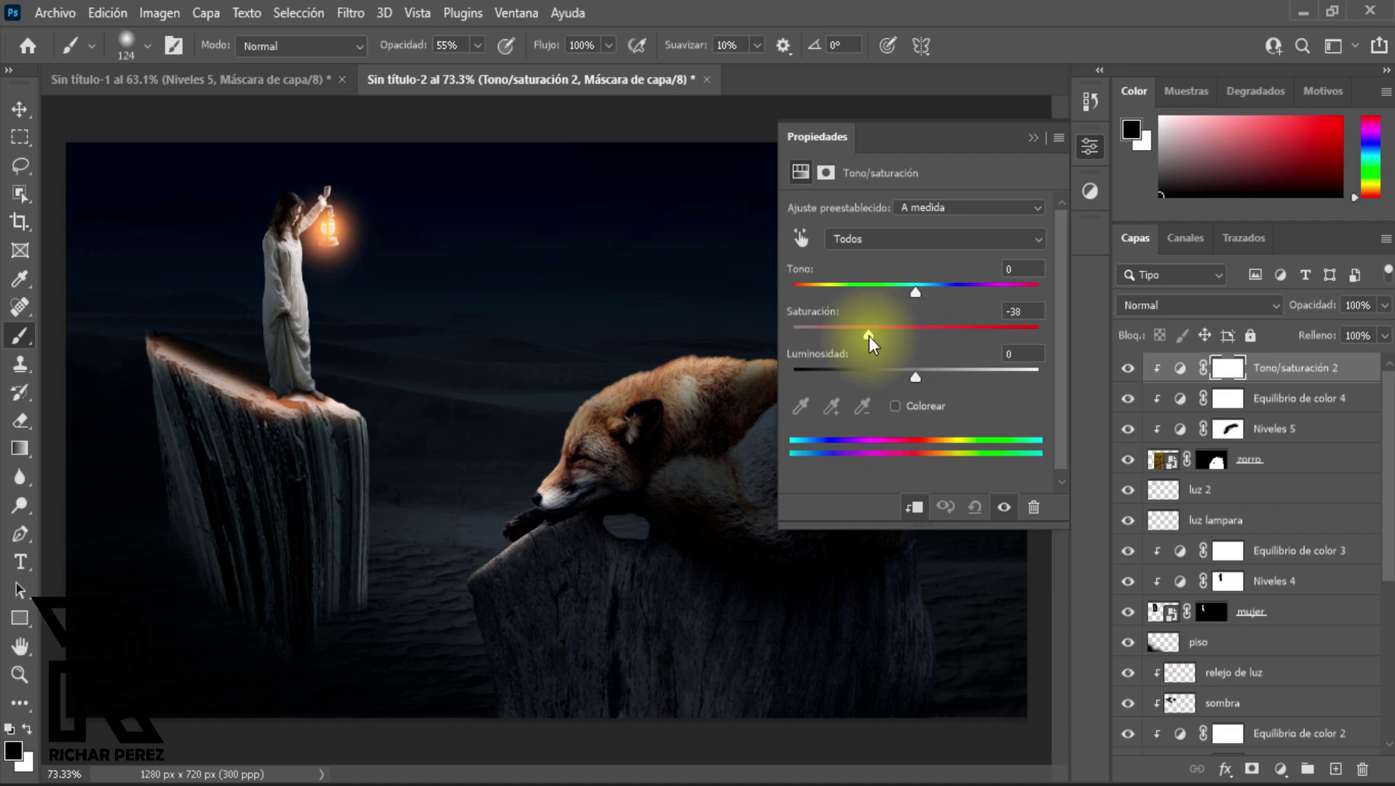
drag(868, 336, 878, 344)
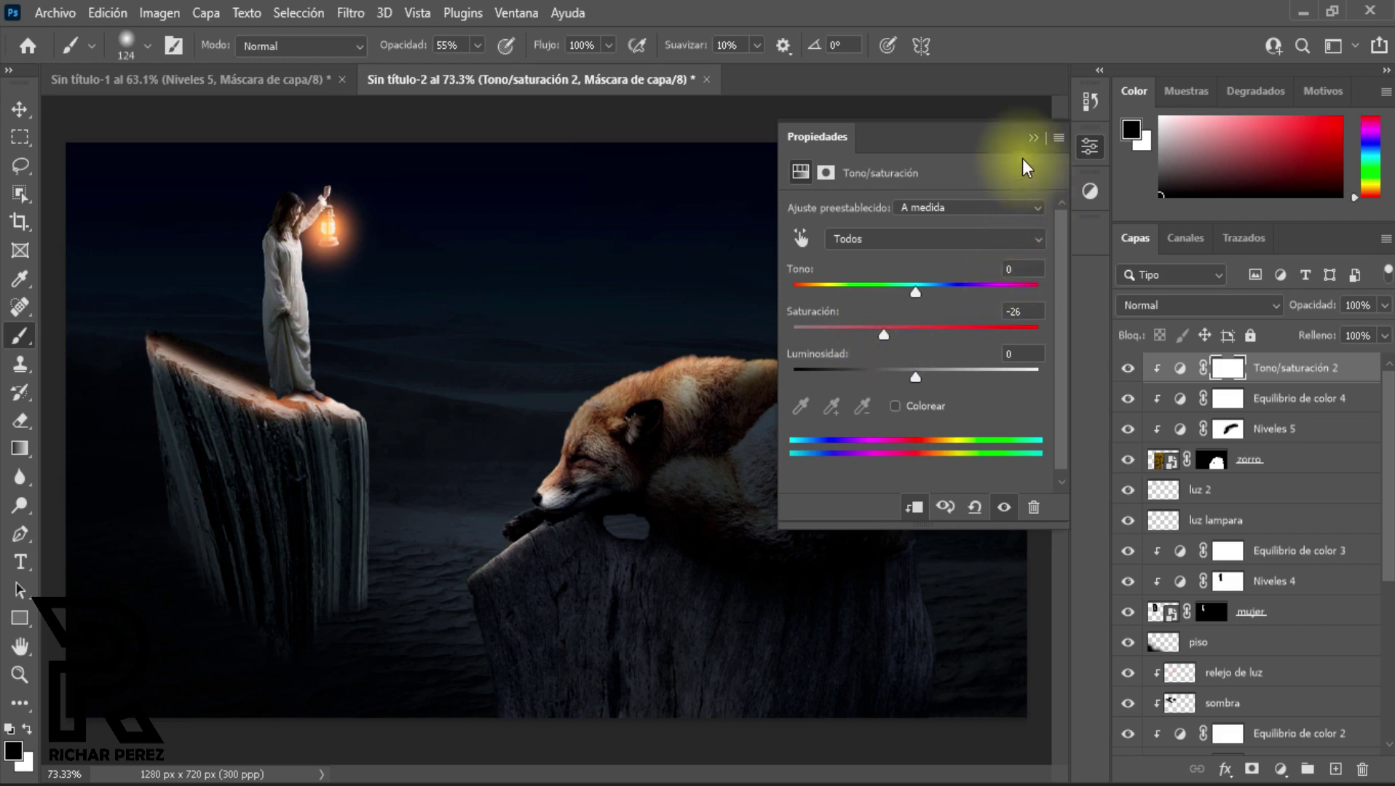
click(1034, 137)
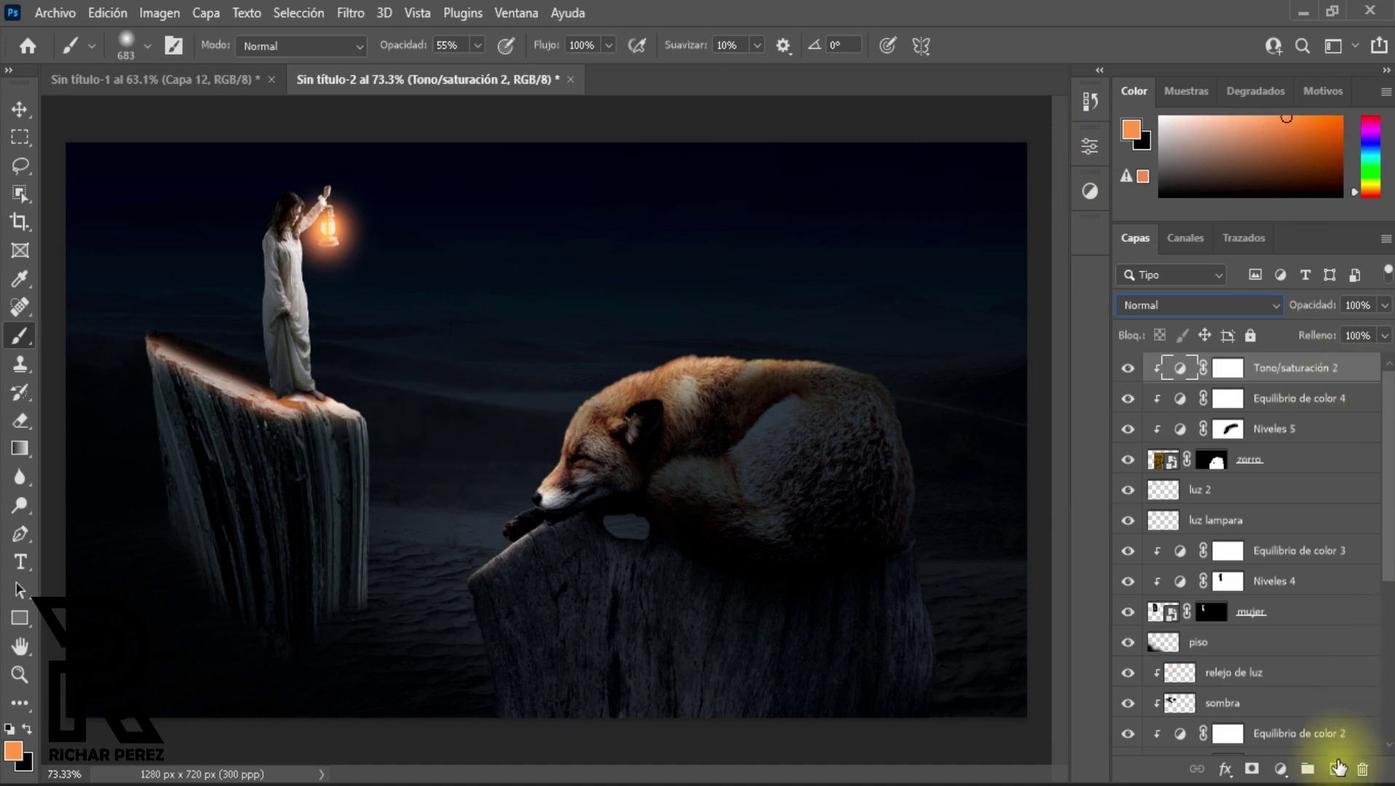
Step: Add a new empty layer named 'luz'
click(1337, 768)
double_click(1205, 367)
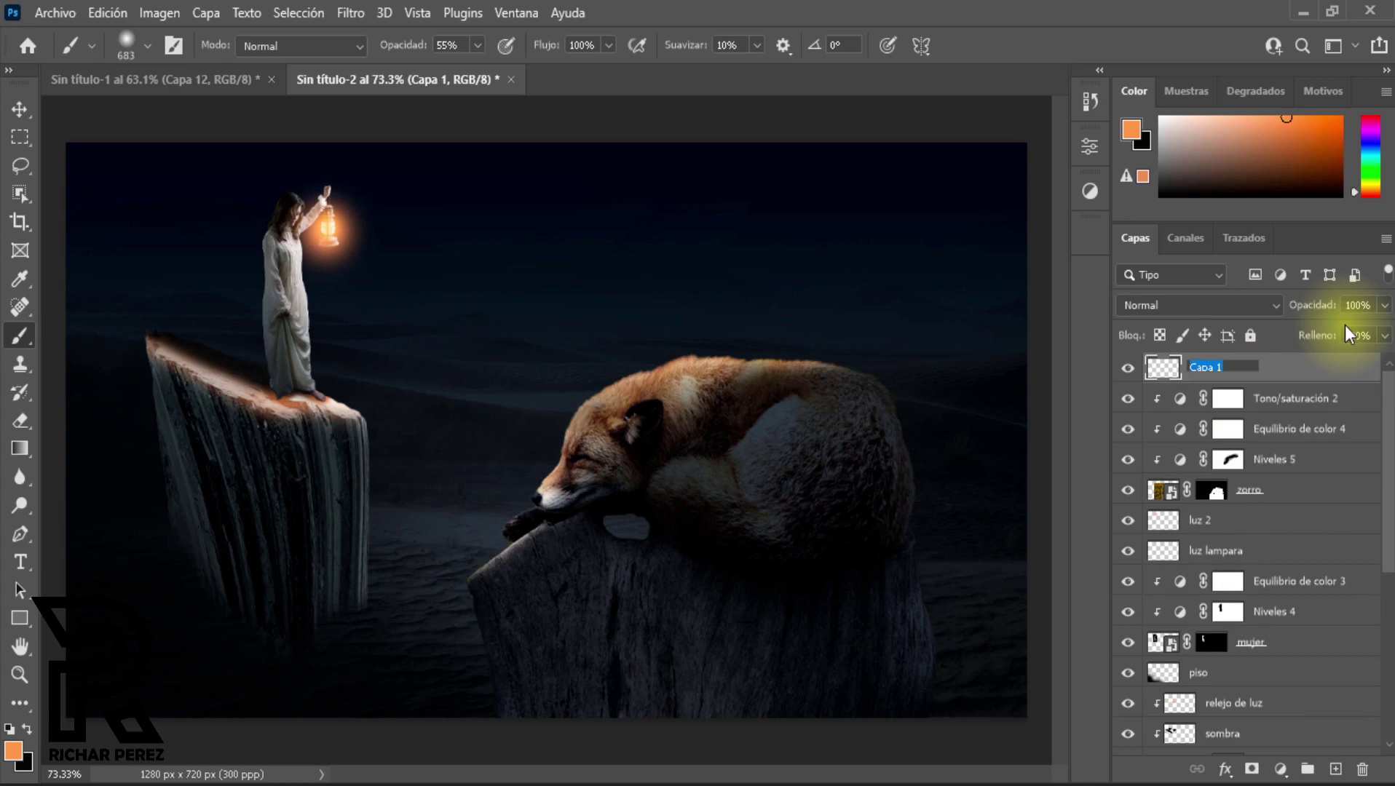
text(luz)
key(Return)
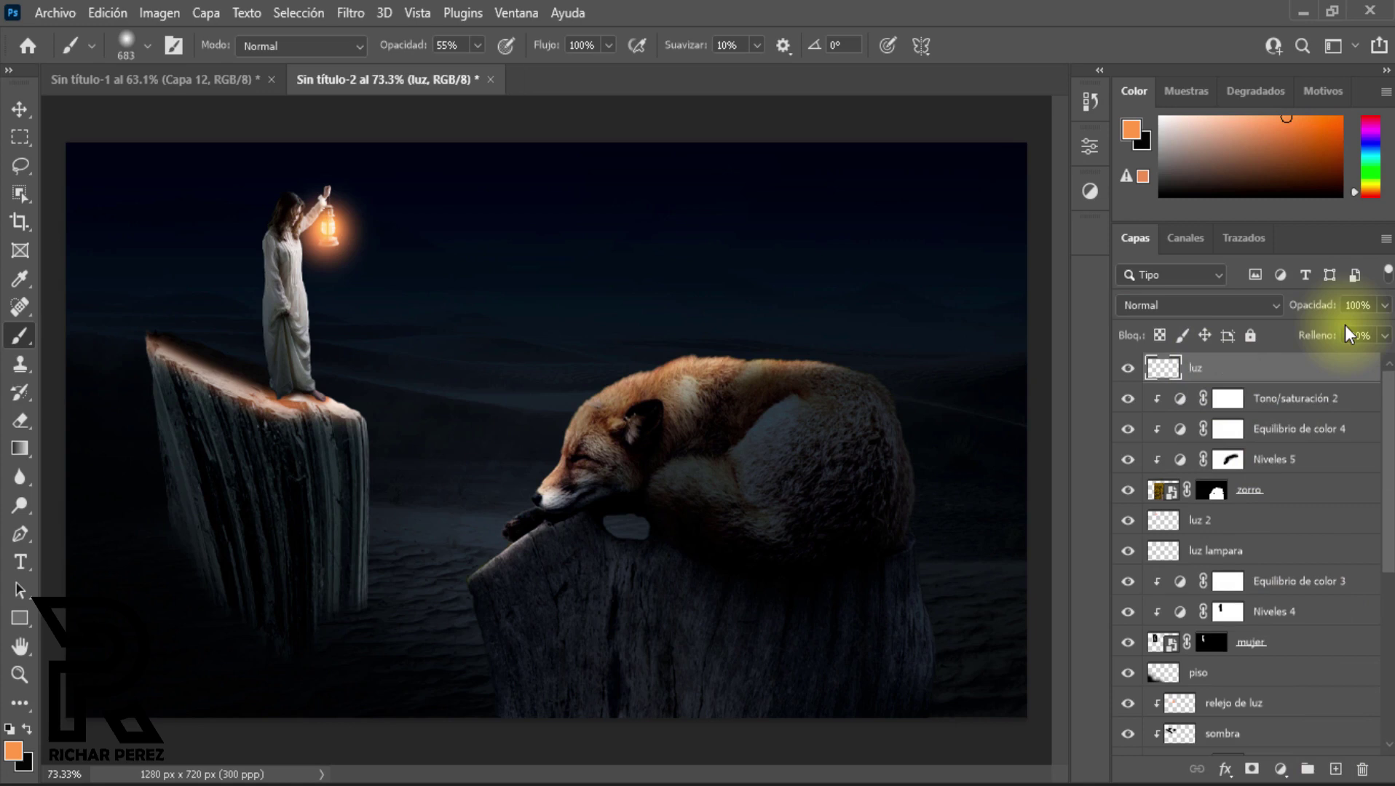
Step: Paint an orange glow at 100% brush opacity onto the fox, blended as Overlay
right_click(18, 340)
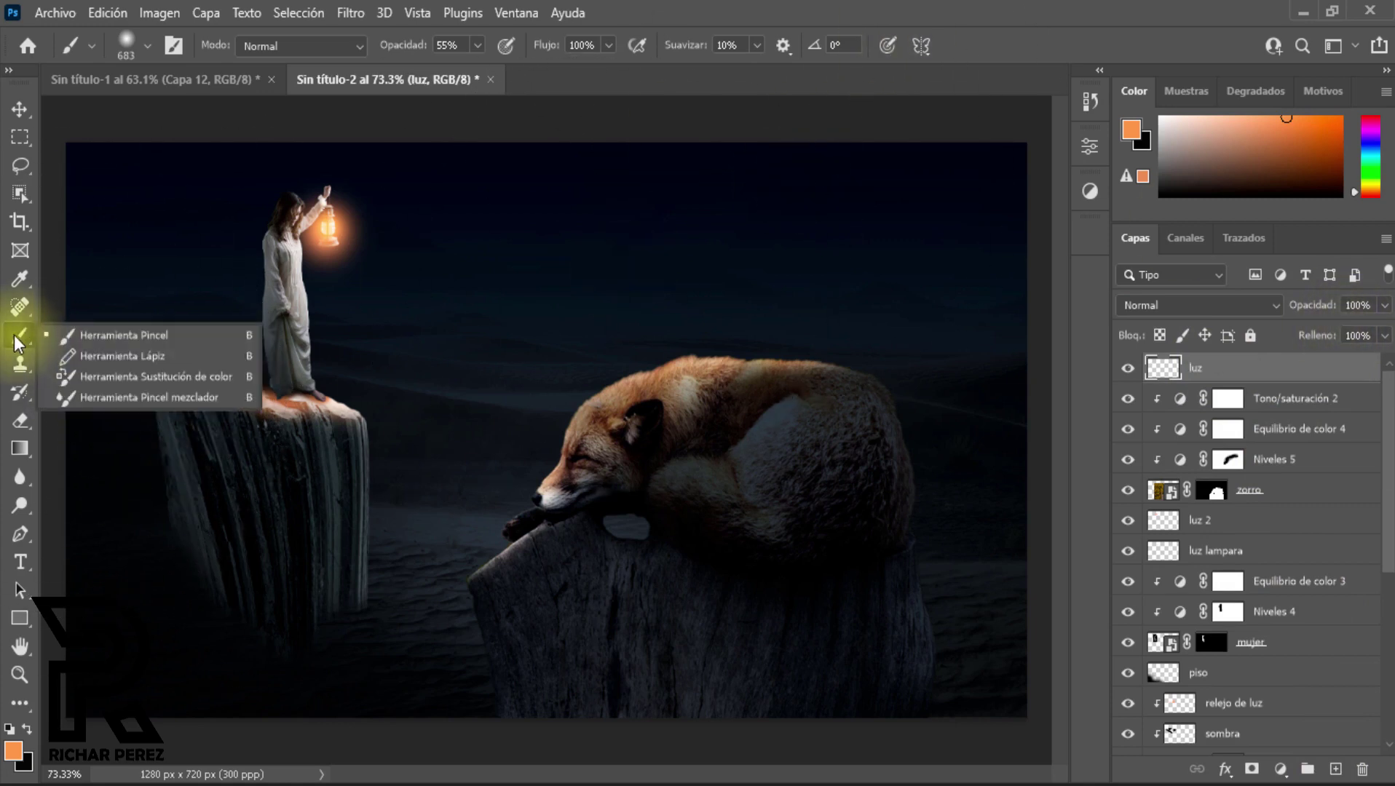
click(17, 341)
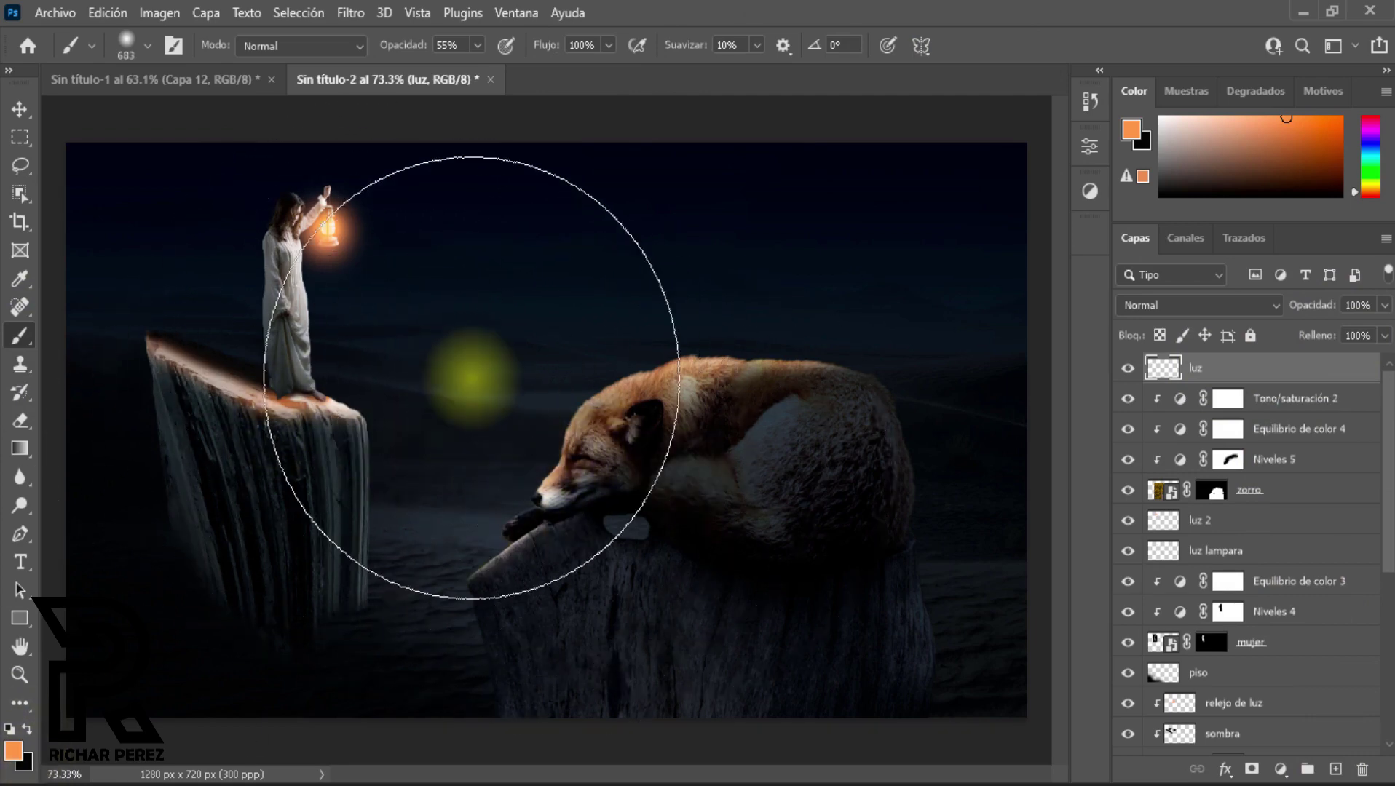
click(478, 45)
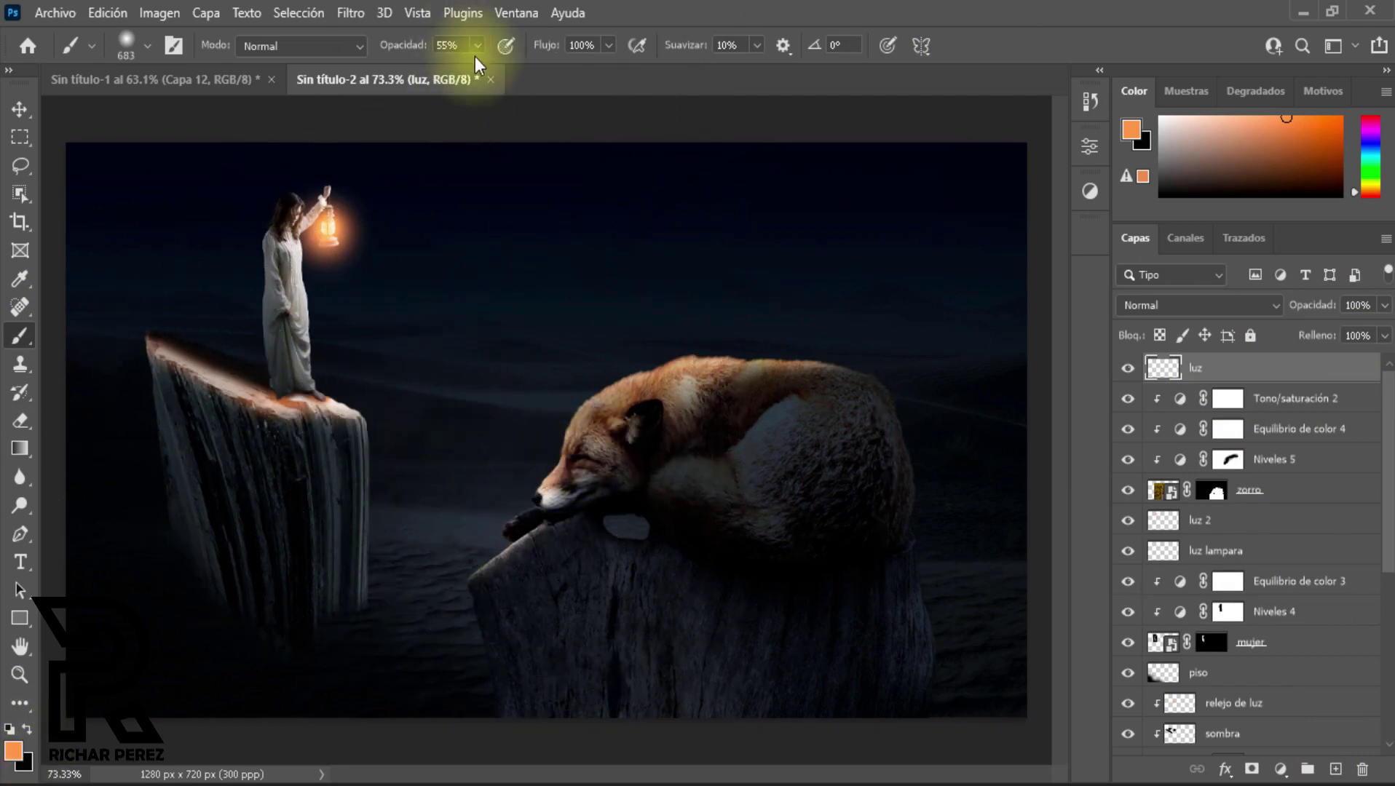
drag(476, 69, 703, 112)
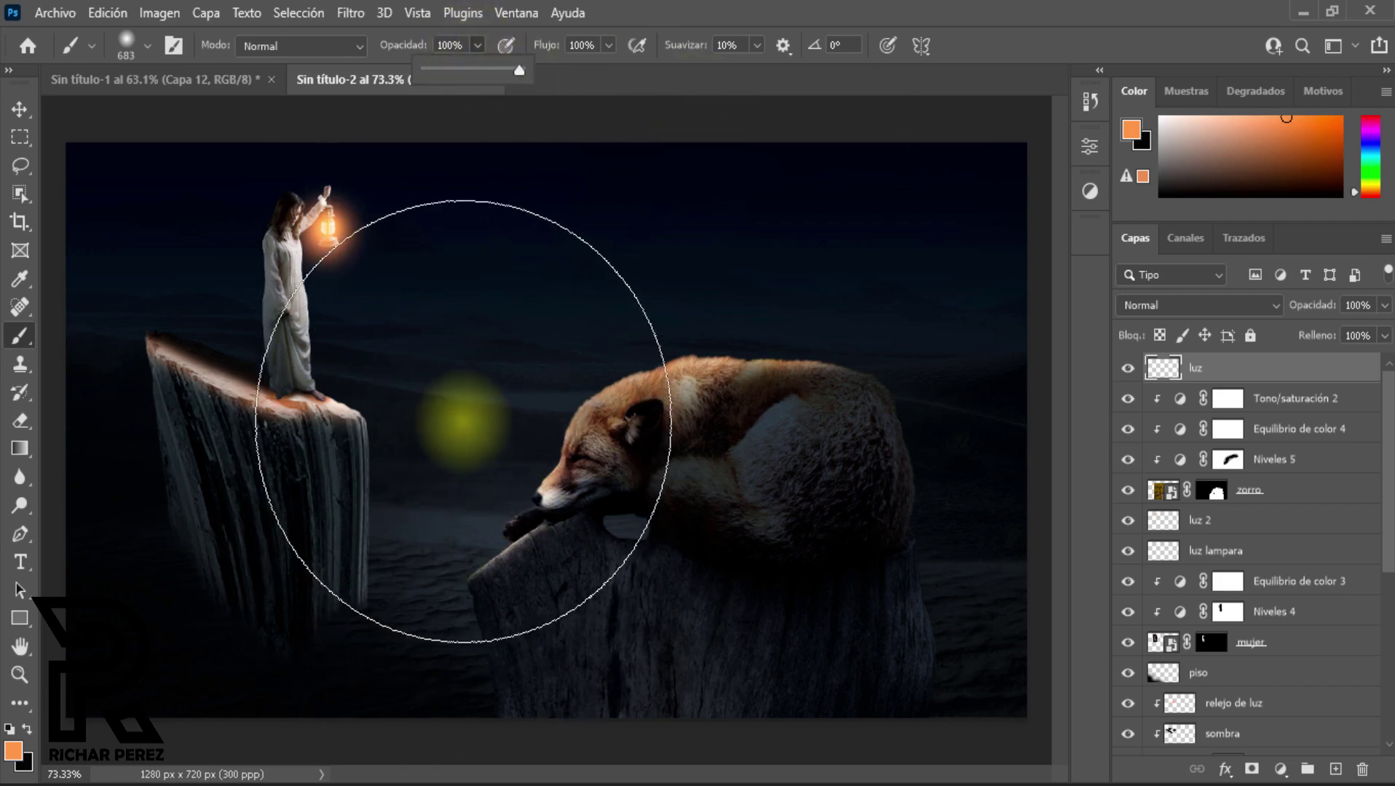
click(461, 421)
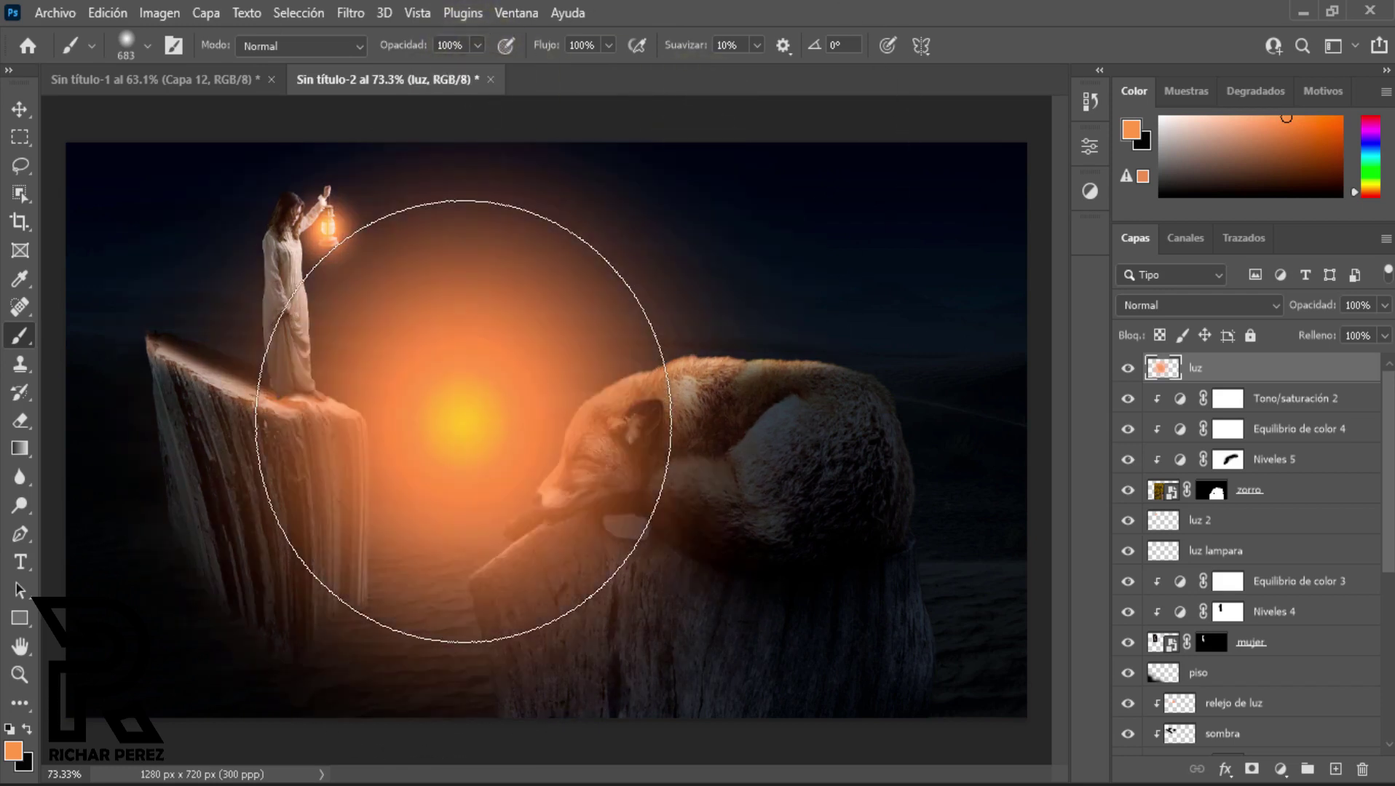
click(1200, 307)
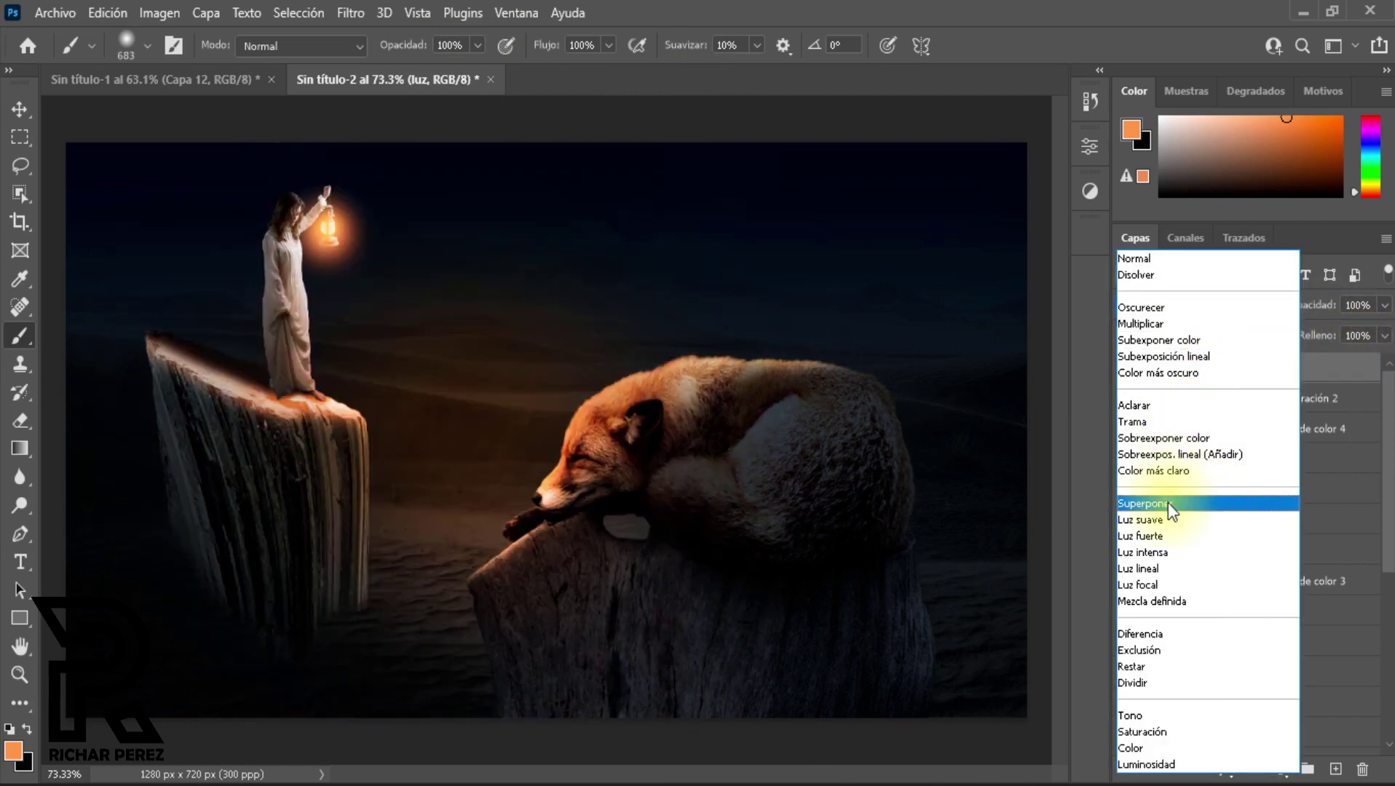
click(1168, 502)
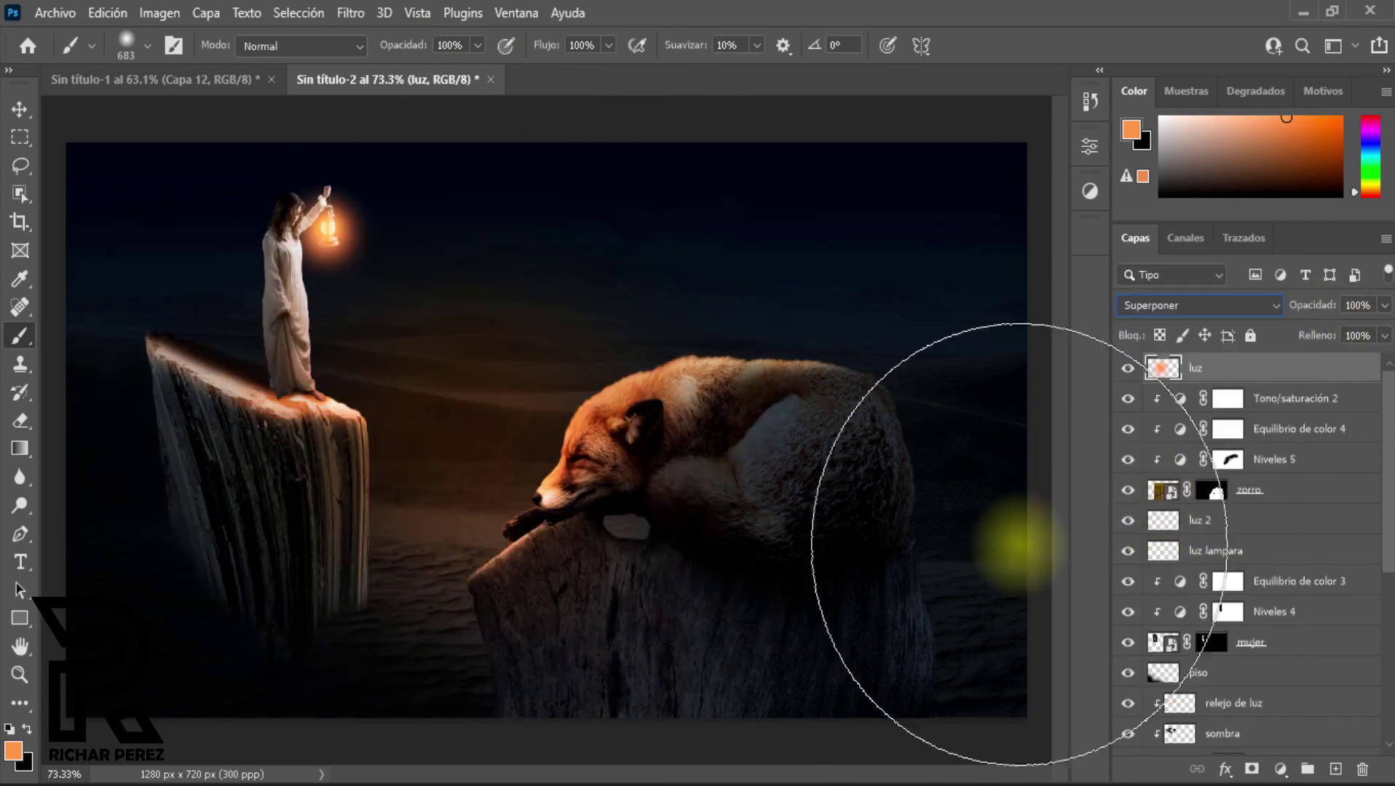
mouse_move(721, 495)
mouse_down()
mouse_move(673, 446)
mouse_move(524, 444)
mouse_move(420, 498)
mouse_move(342, 498)
mouse_move(357, 486)
mouse_move(348, 563)
mouse_move(451, 652)
mouse_up()
Step: Make the brush slightly smaller and lower its opacity to 27%
key(bracketleft)
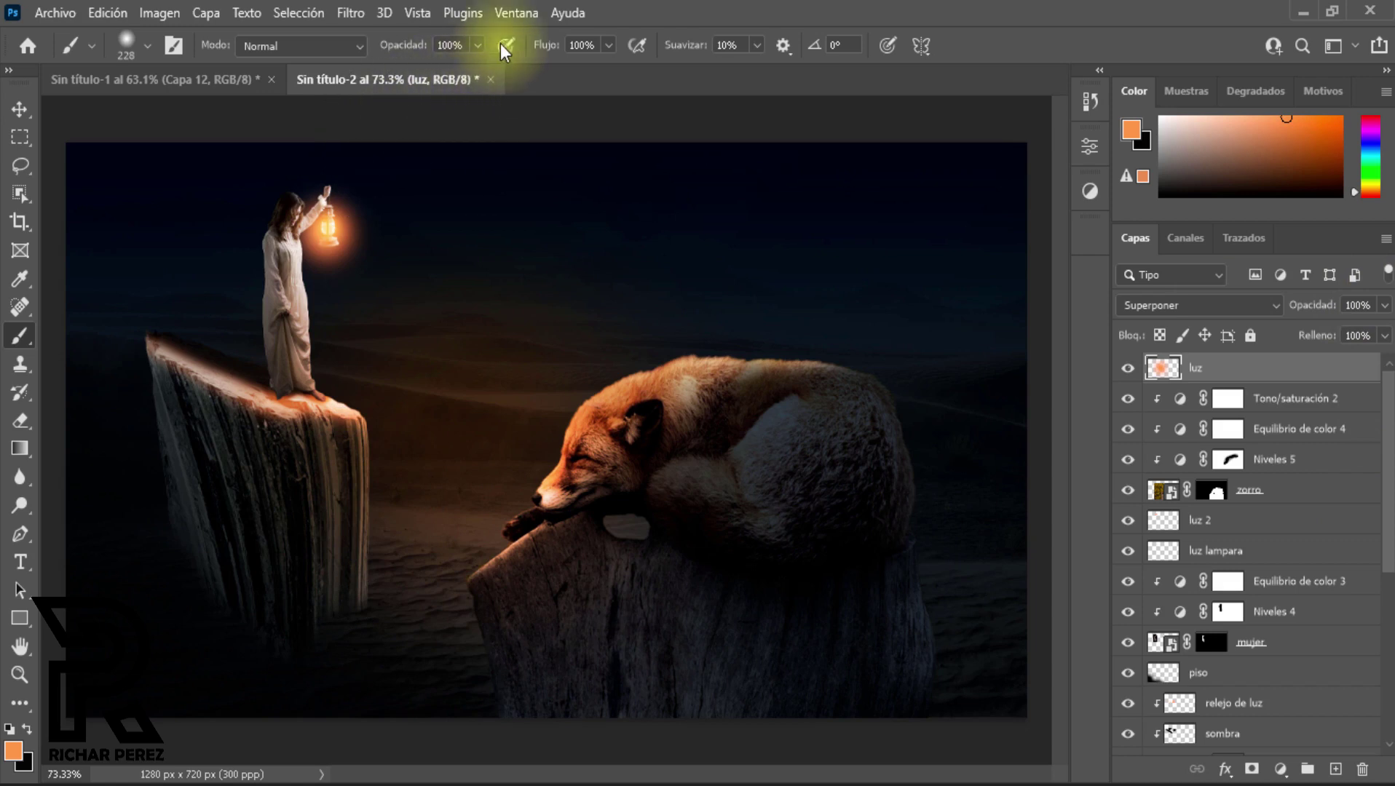
drag(460, 79, 445, 77)
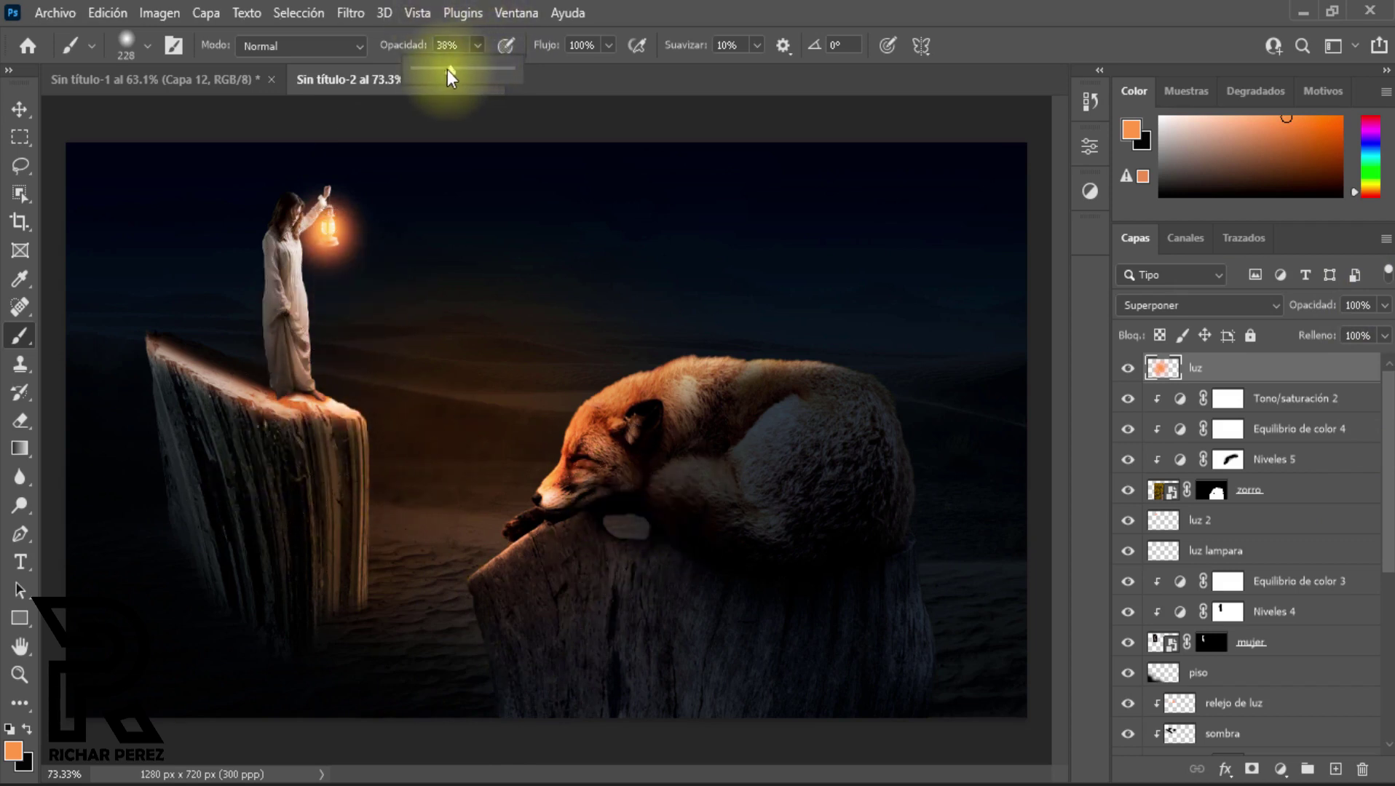
drag(445, 68, 441, 69)
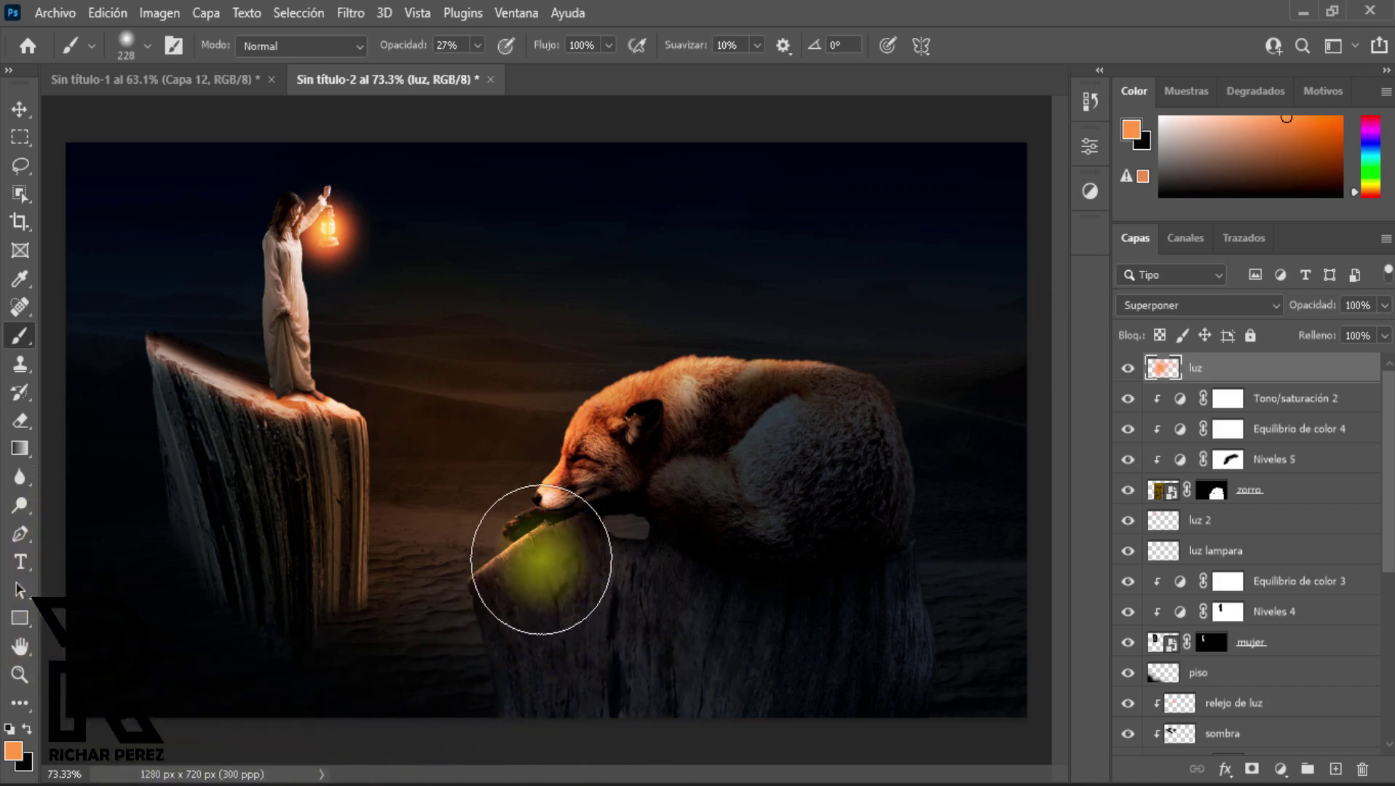
scroll(538, 570, down, 2)
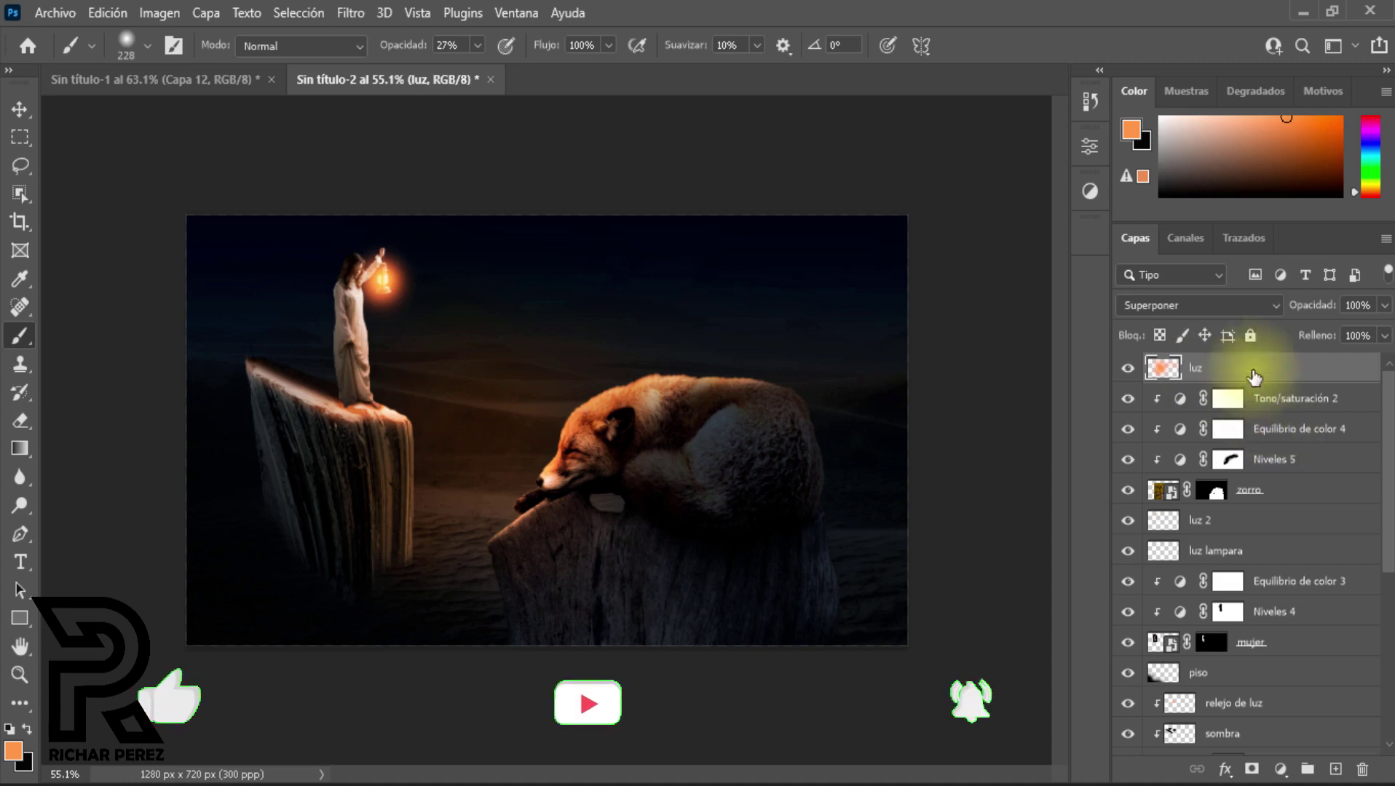
Step: Add a Levels adjustment with the Blue channel's output black raised to 6
click(1280, 769)
click(1268, 480)
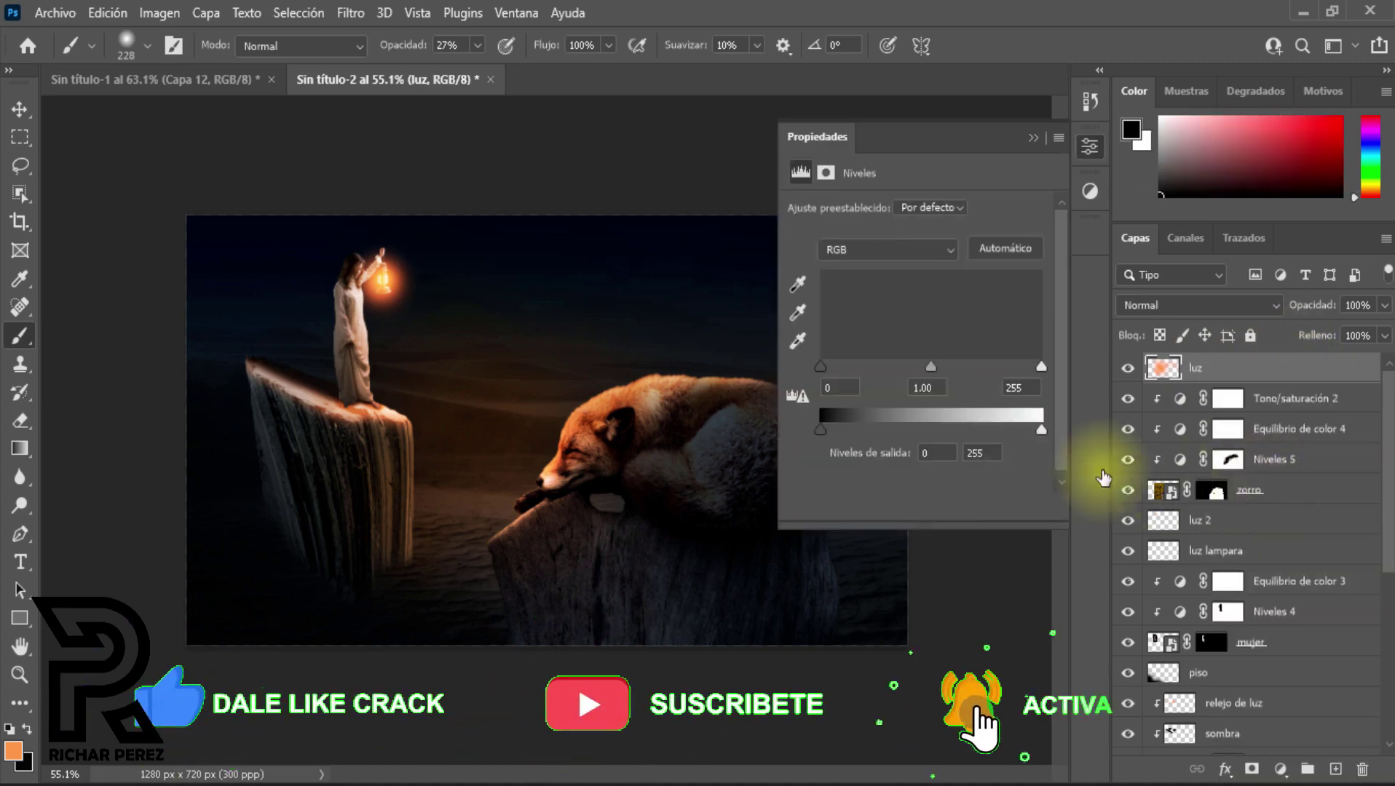
click(876, 251)
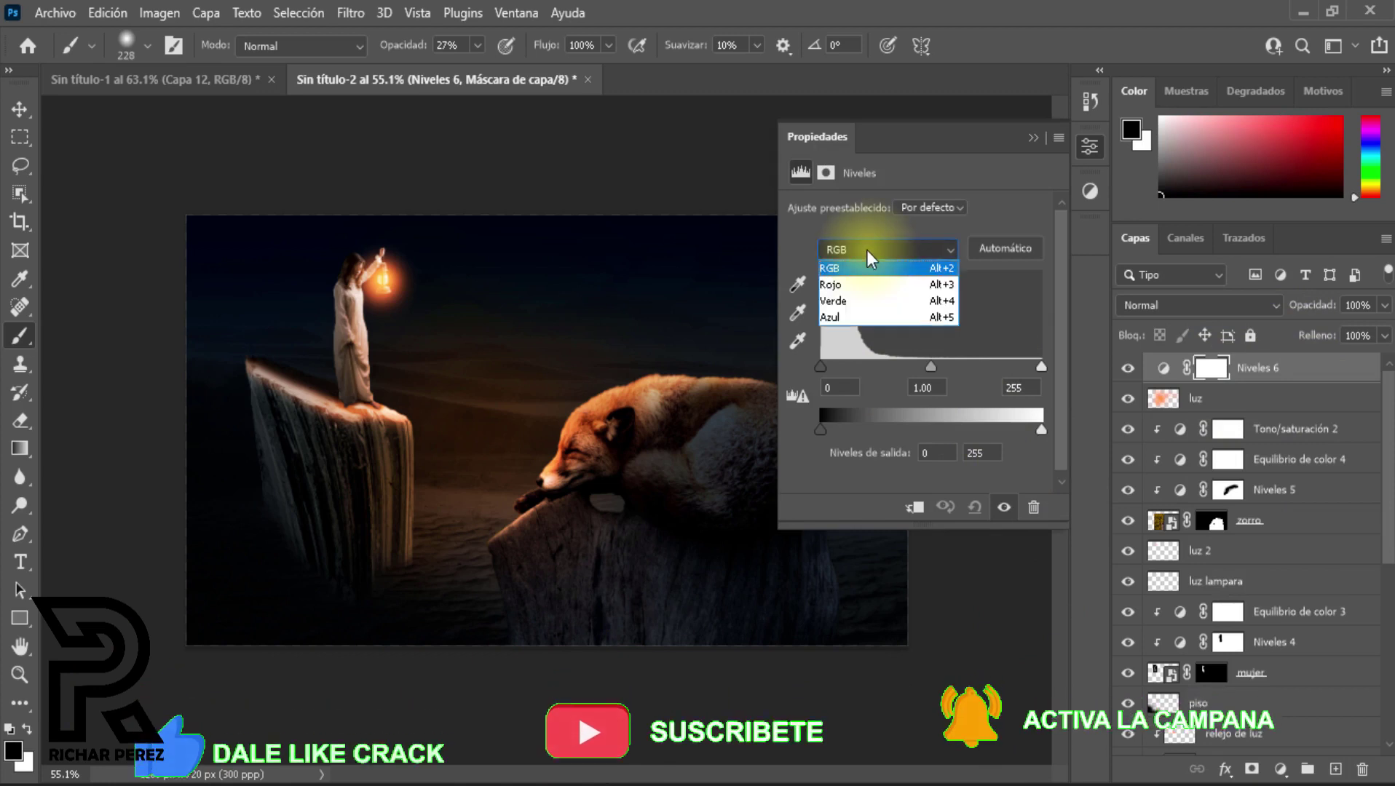
click(859, 319)
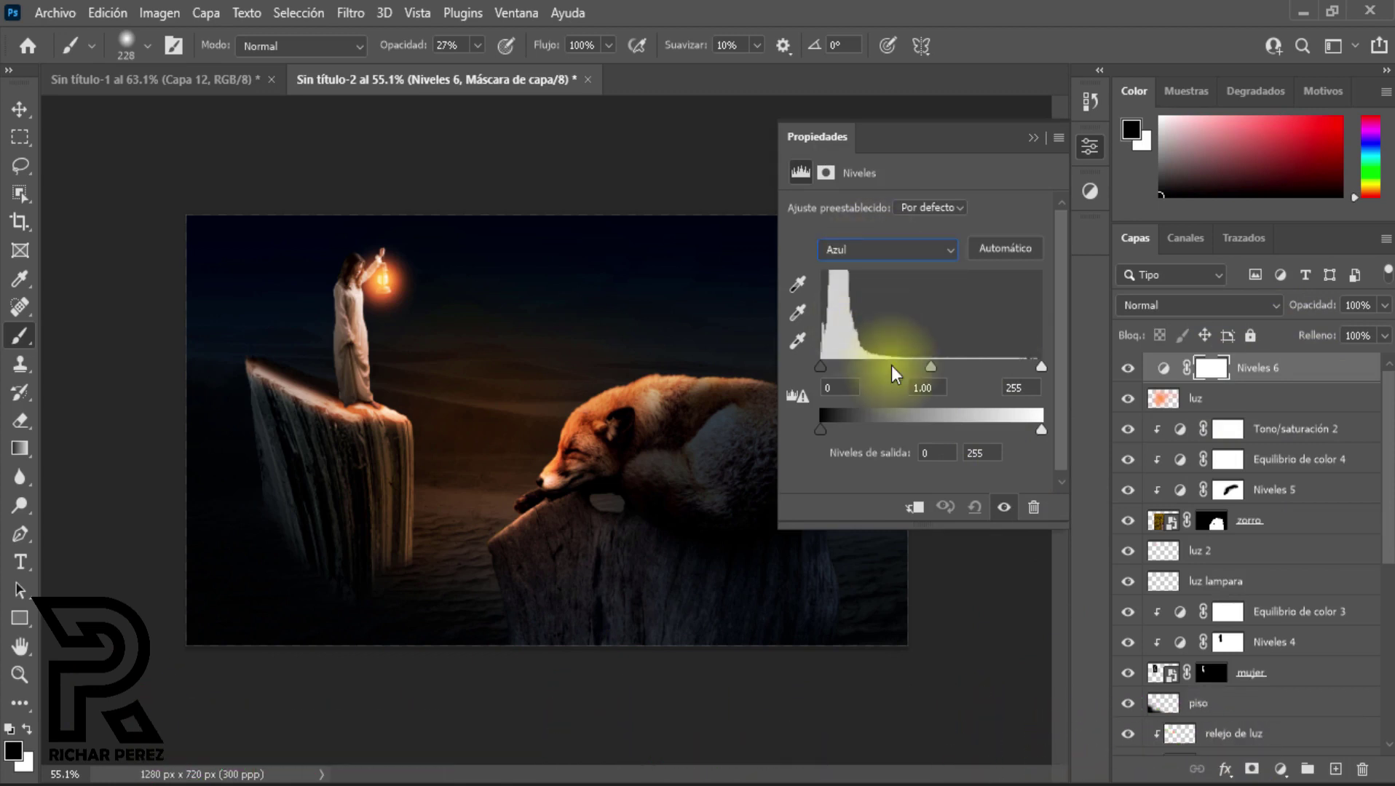
click(1038, 430)
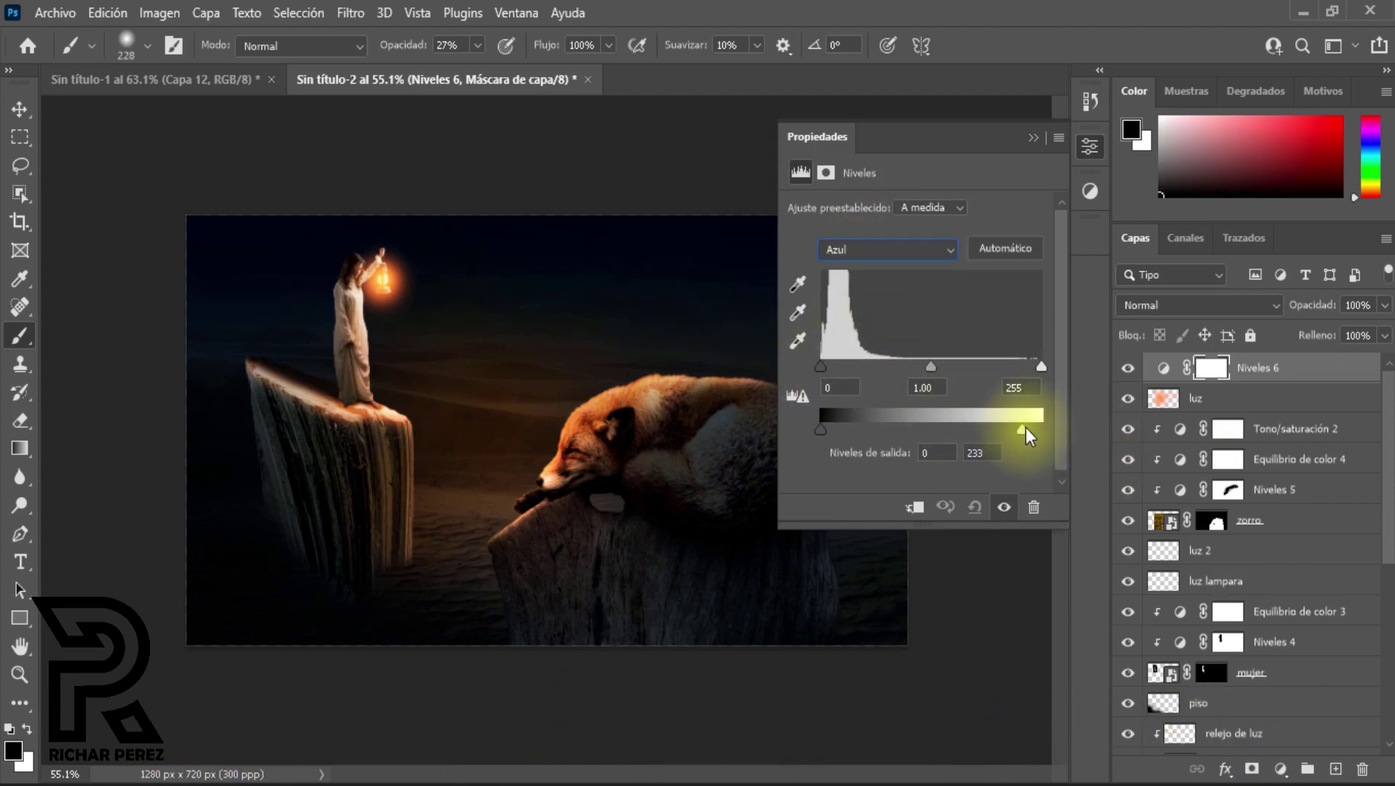
drag(822, 366, 788, 367)
drag(819, 429, 825, 430)
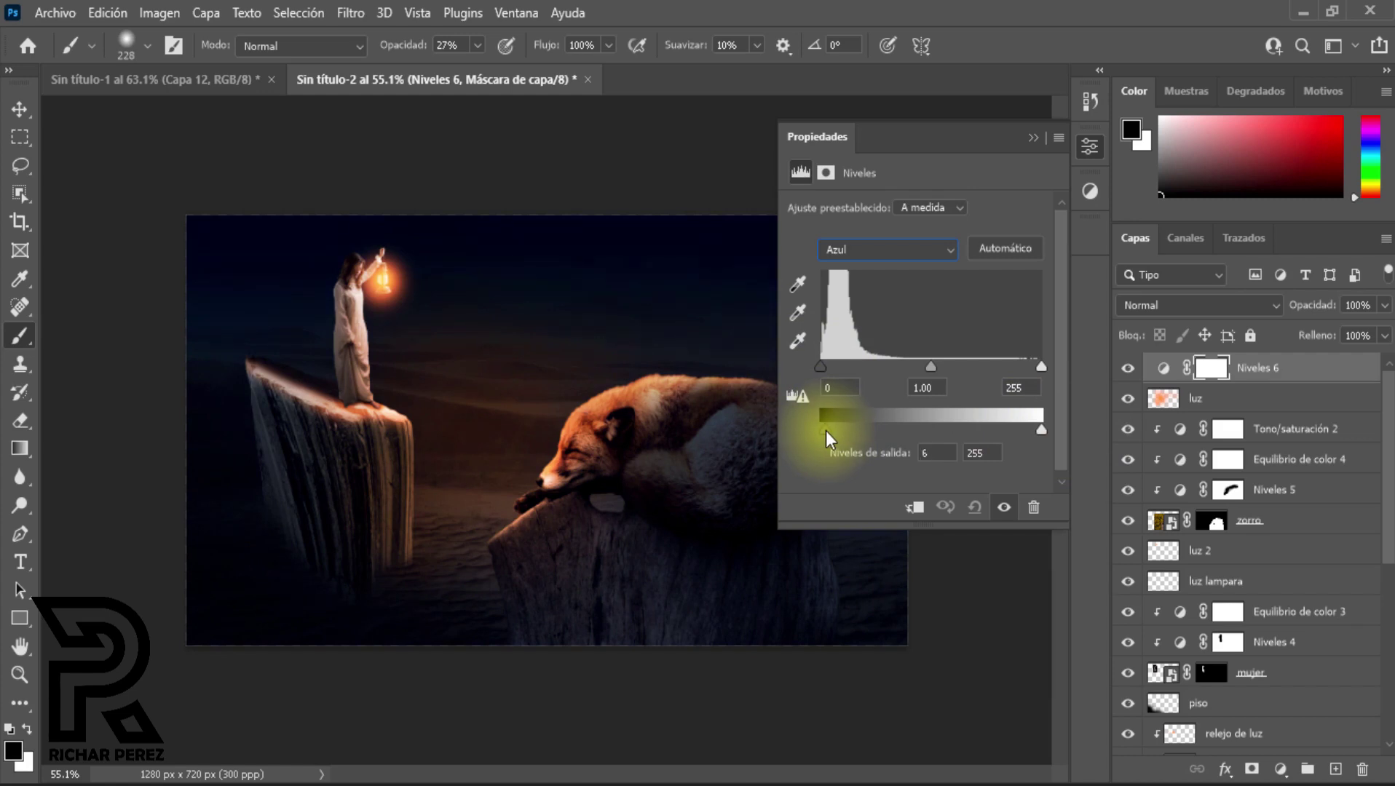
click(1033, 138)
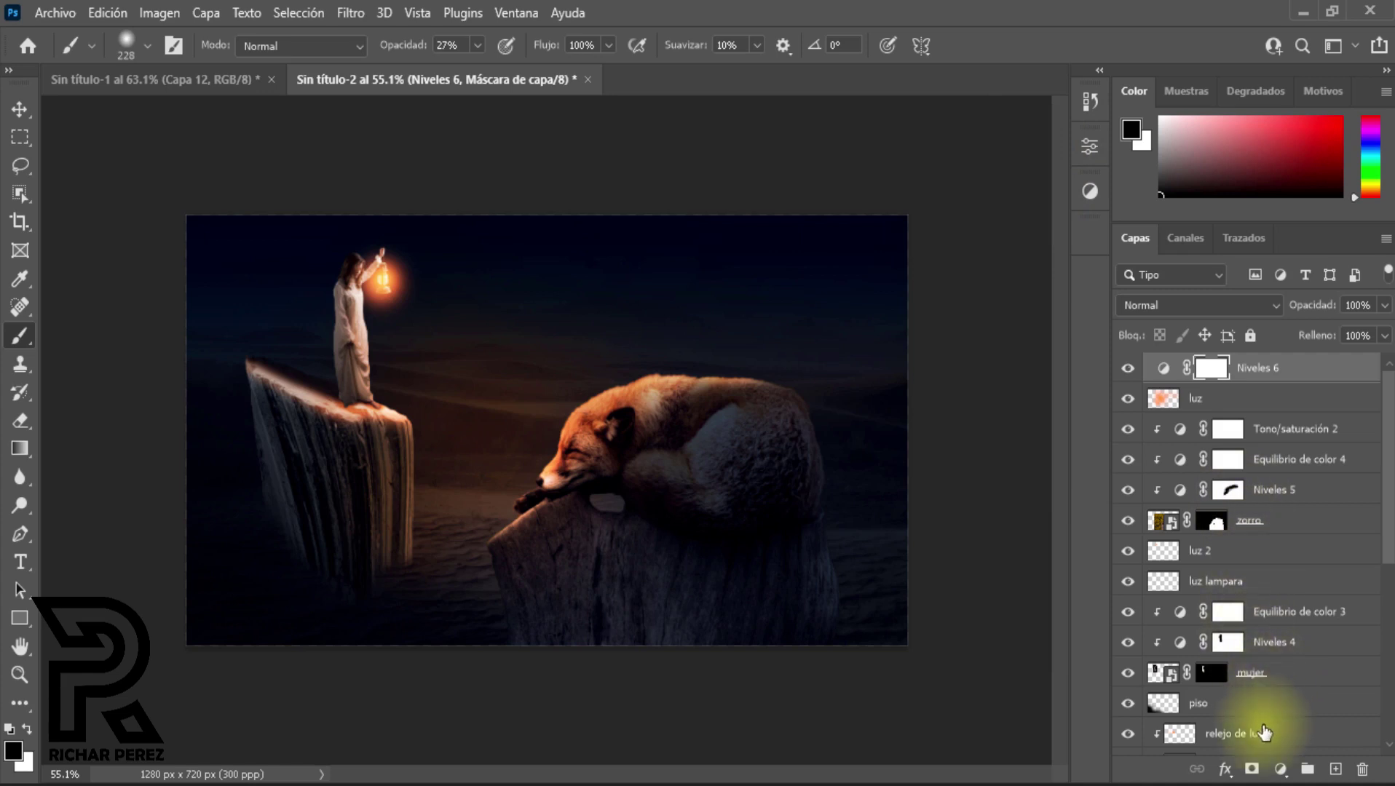
click(1279, 770)
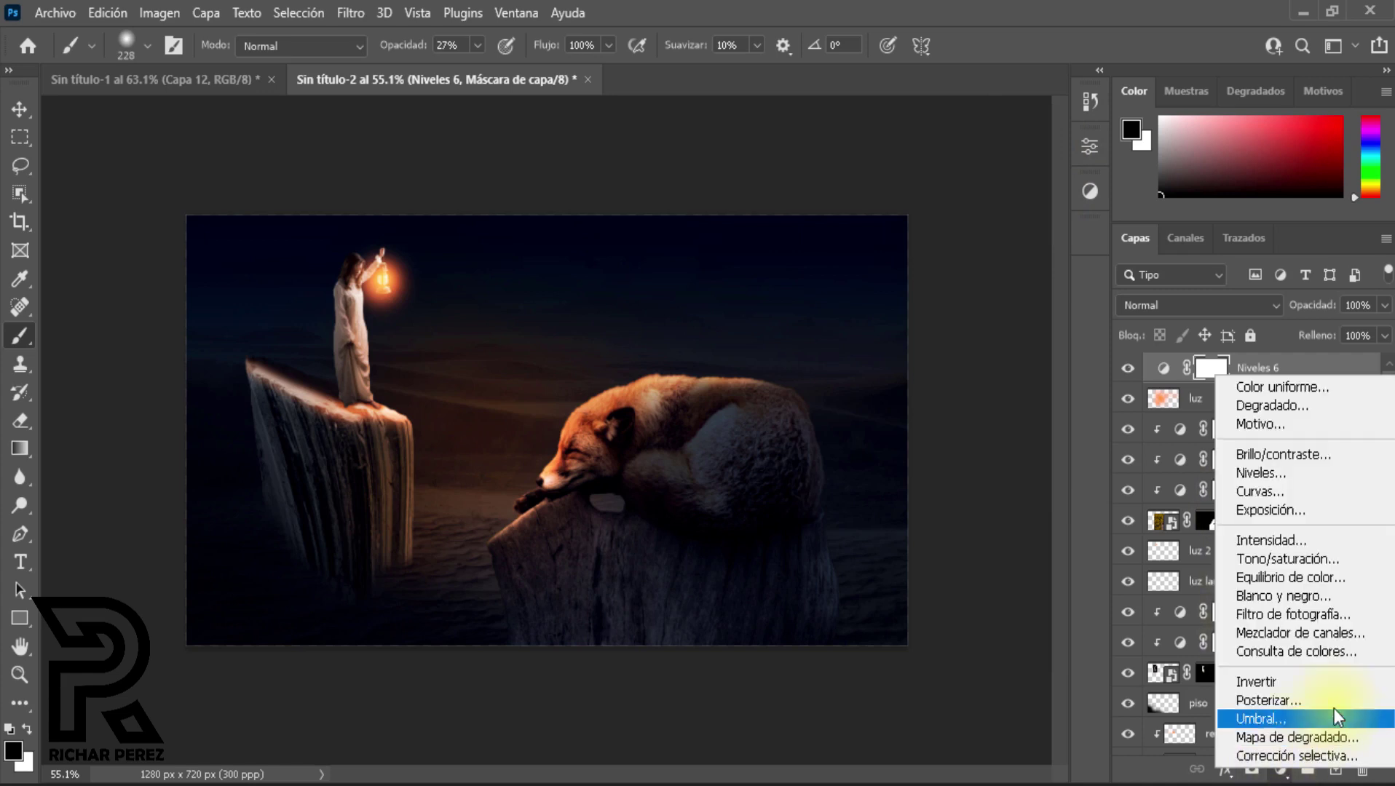
Step: Add a Curves adjustment and raise the Blue curve's shadow endpoint
click(1281, 486)
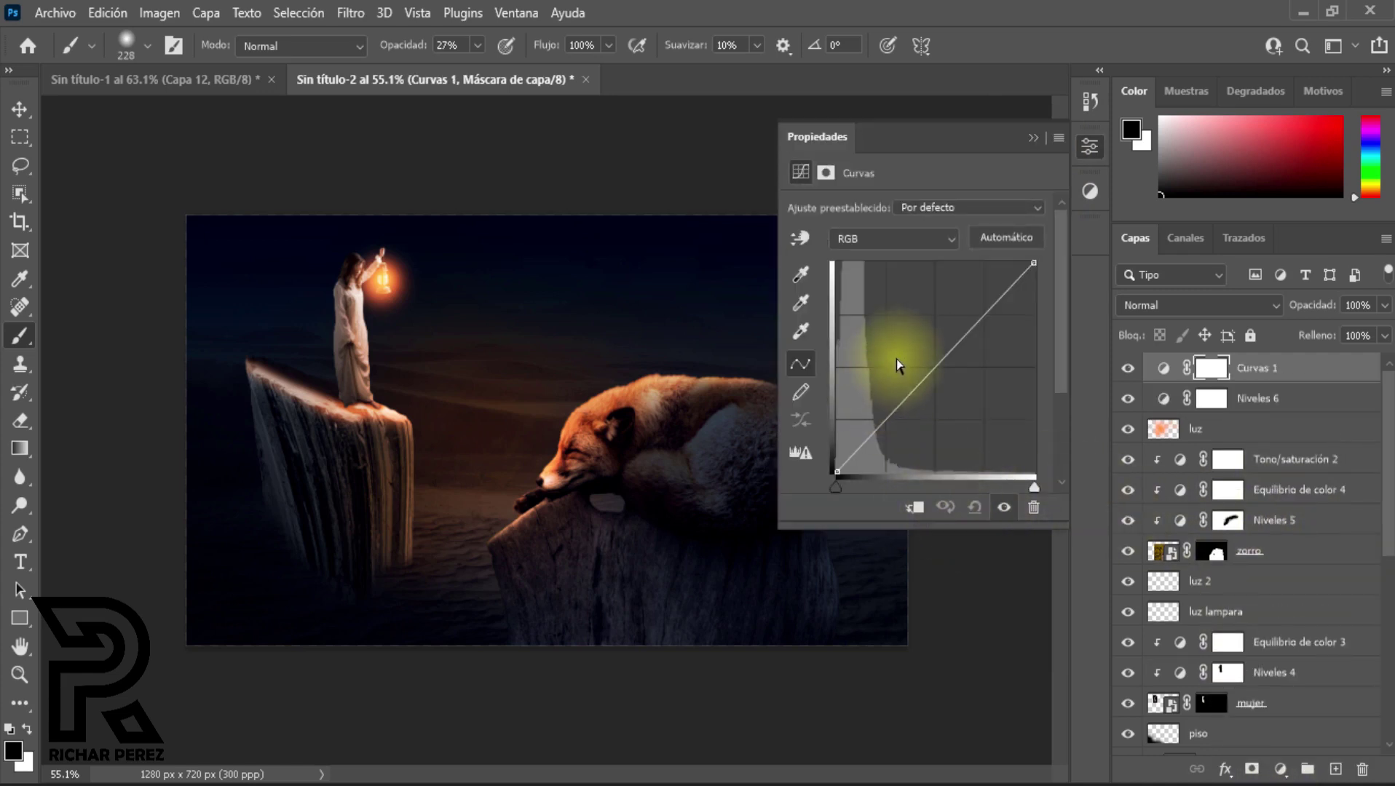
click(870, 238)
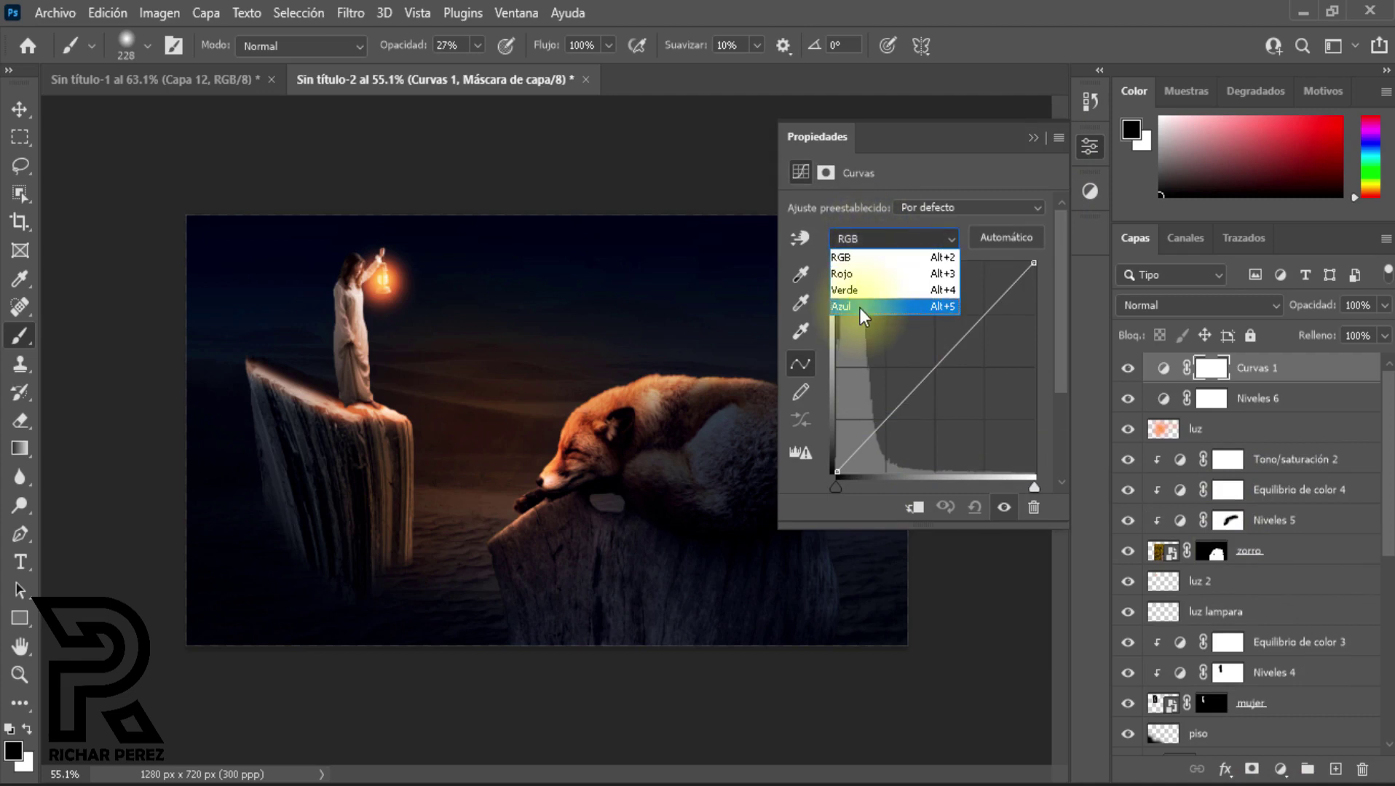
click(860, 309)
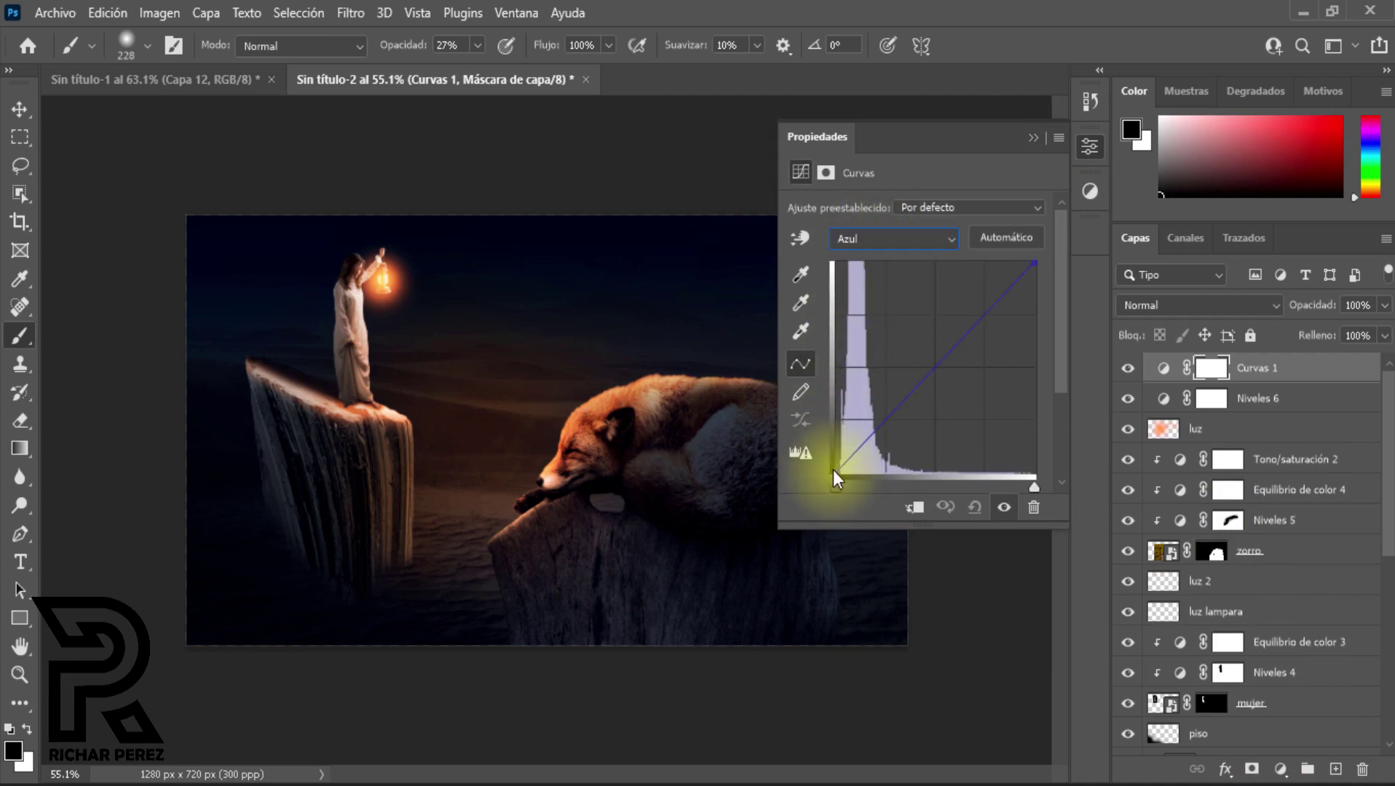
drag(835, 472, 837, 463)
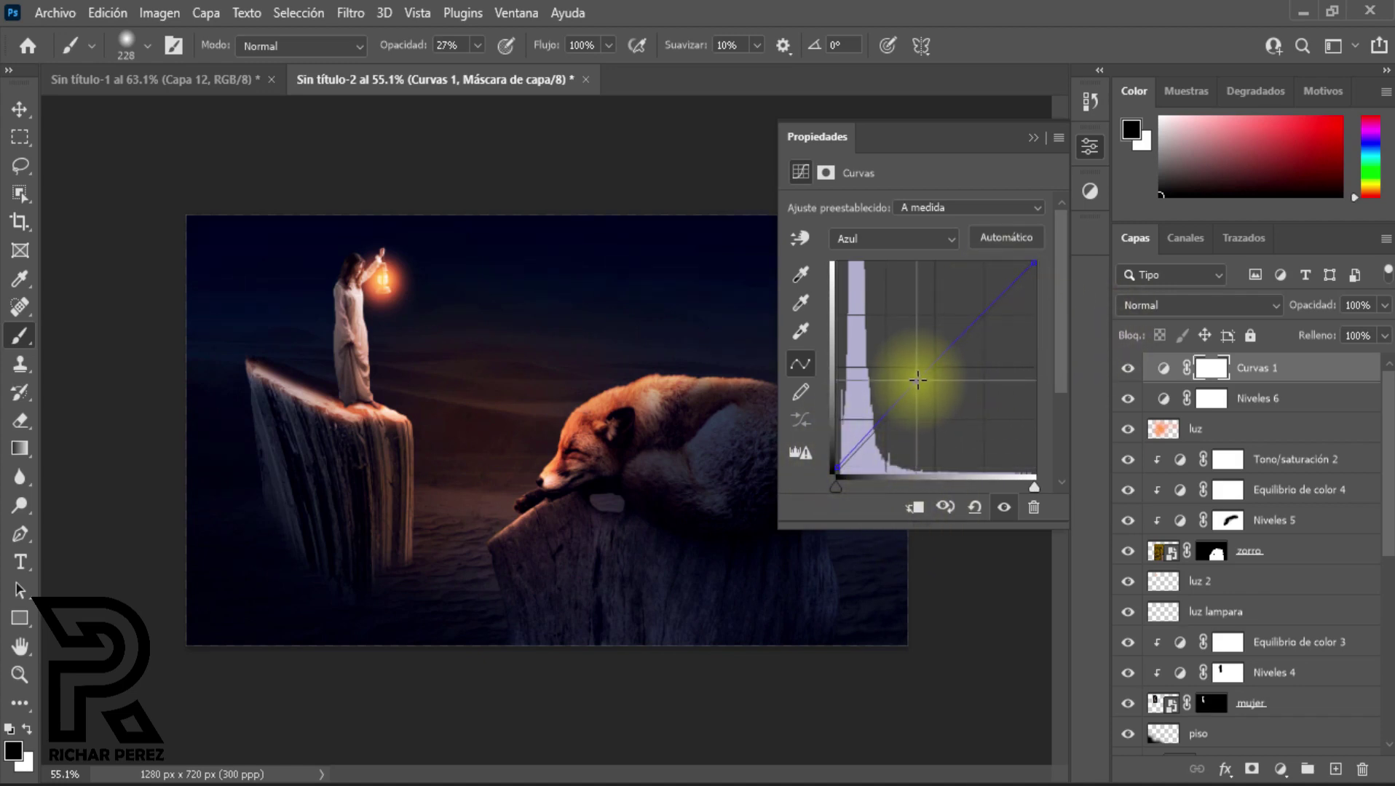
click(1033, 138)
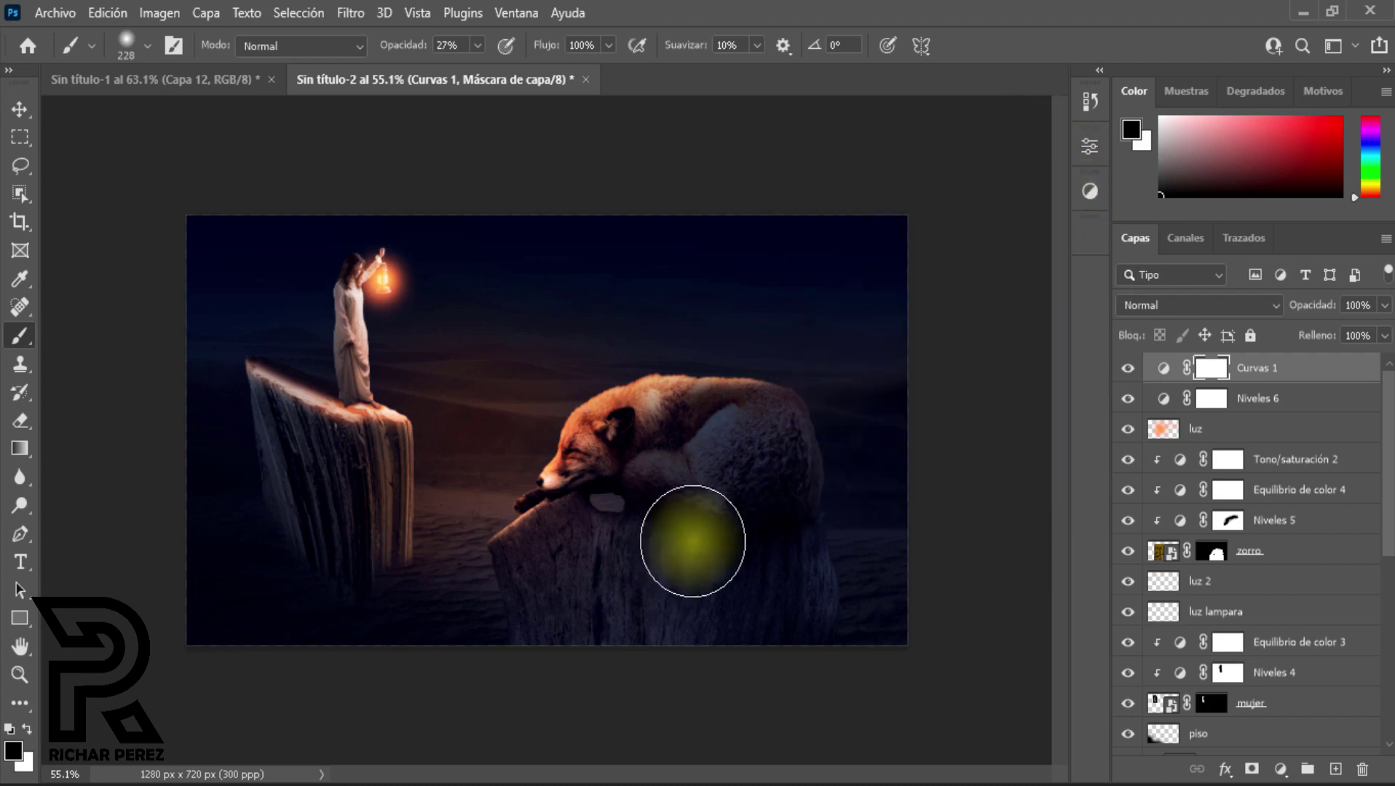
Step: Set the brush to full opacity and enlarge it to 333 px
key(0)
key(ctrl+plus)
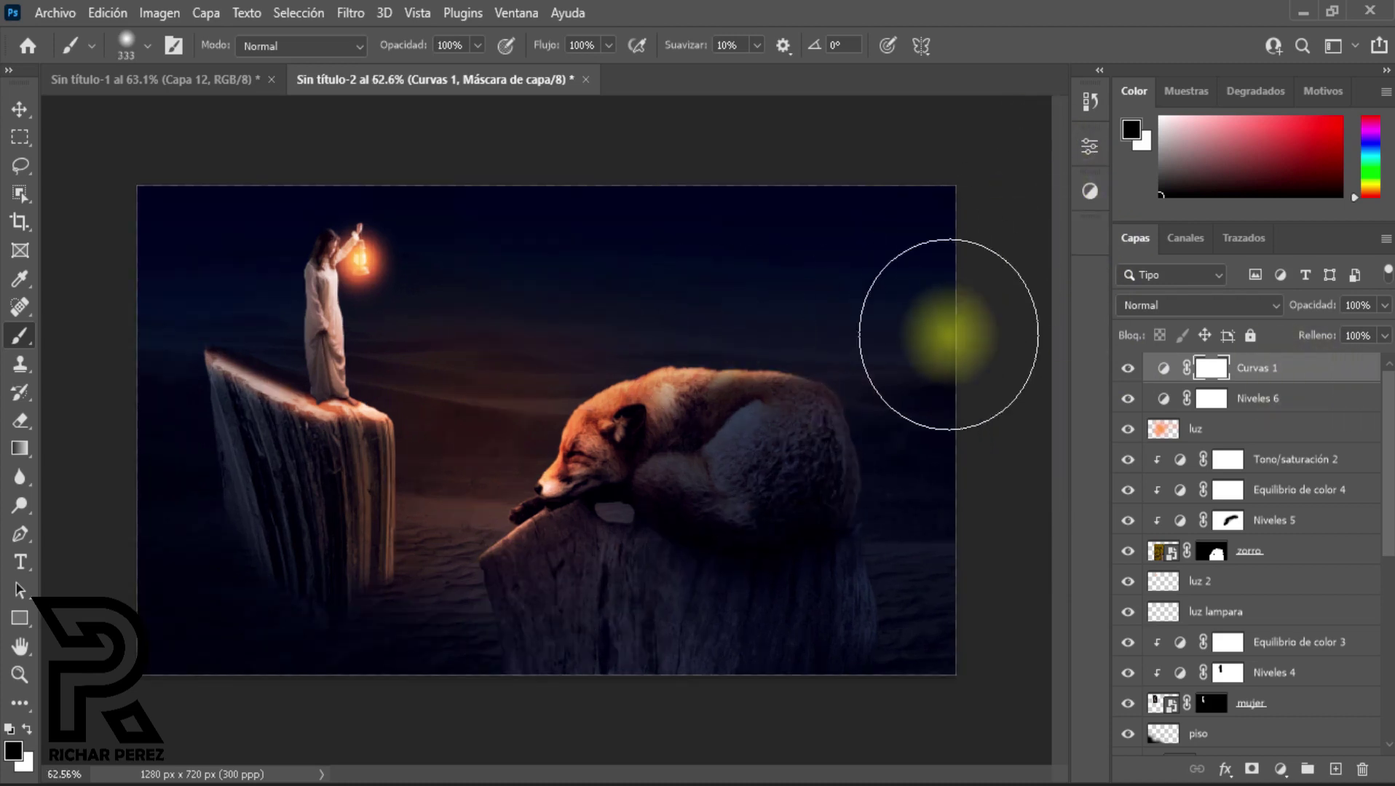
scroll(535, 425, up, 1)
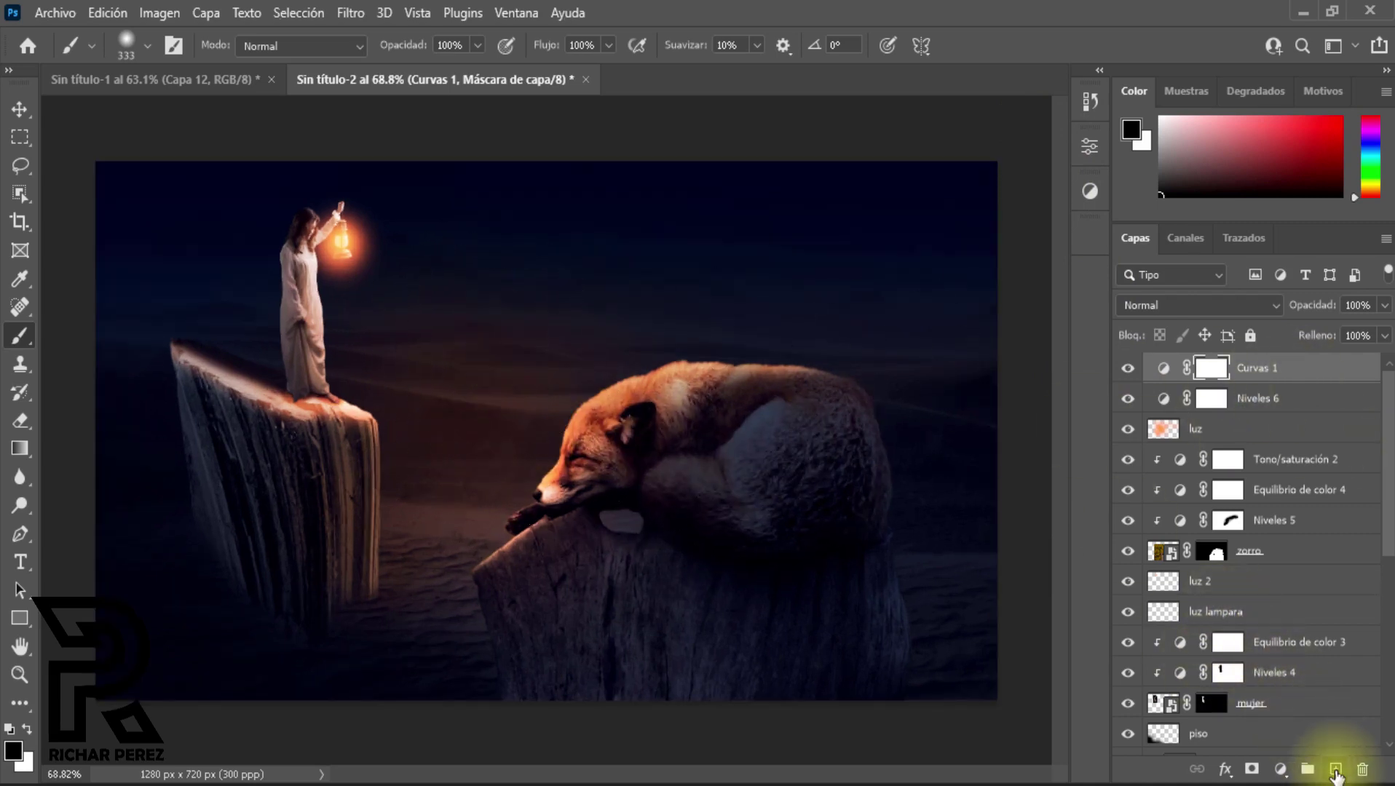
Step: Add a new layer named bordes and set the foreground colour to dark navy
click(1337, 771)
double_click(1210, 367)
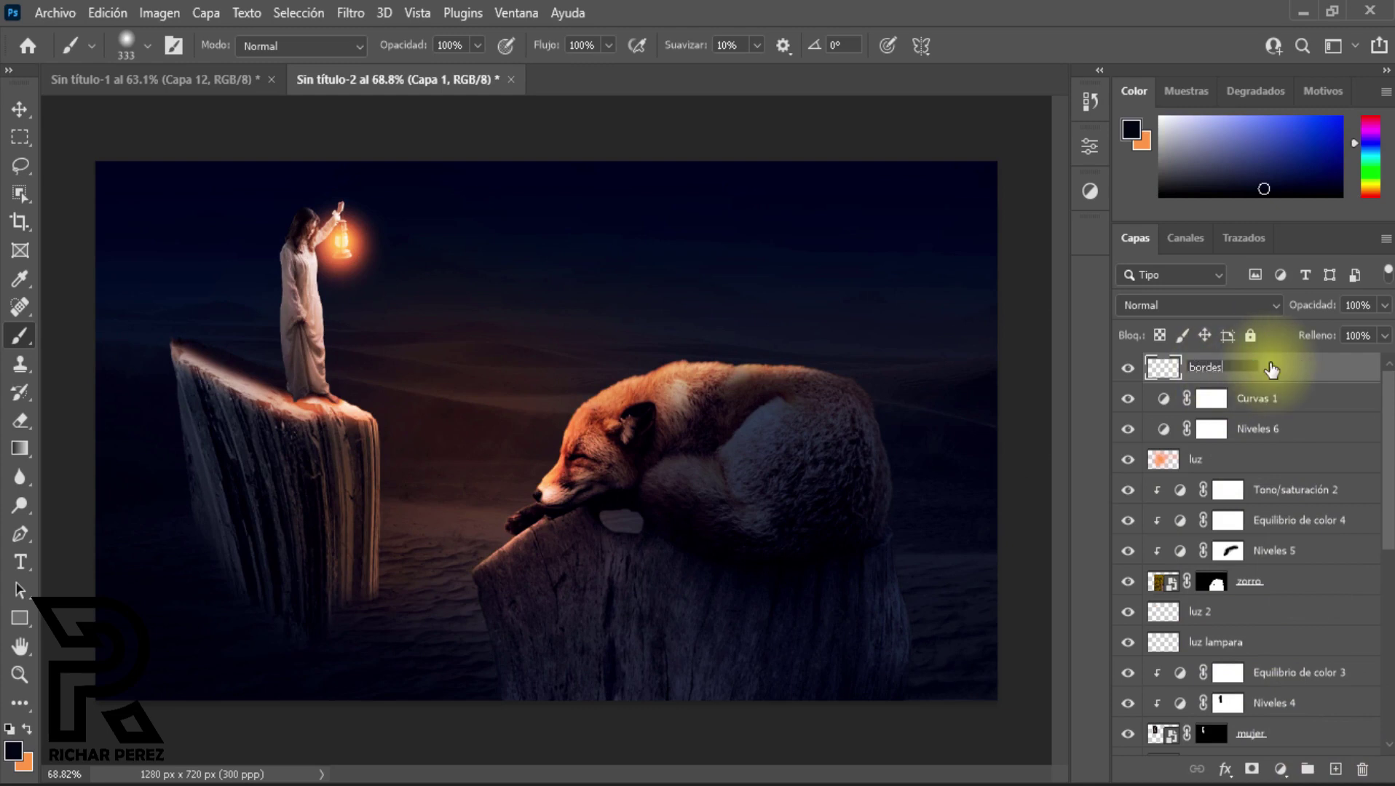
click(13, 750)
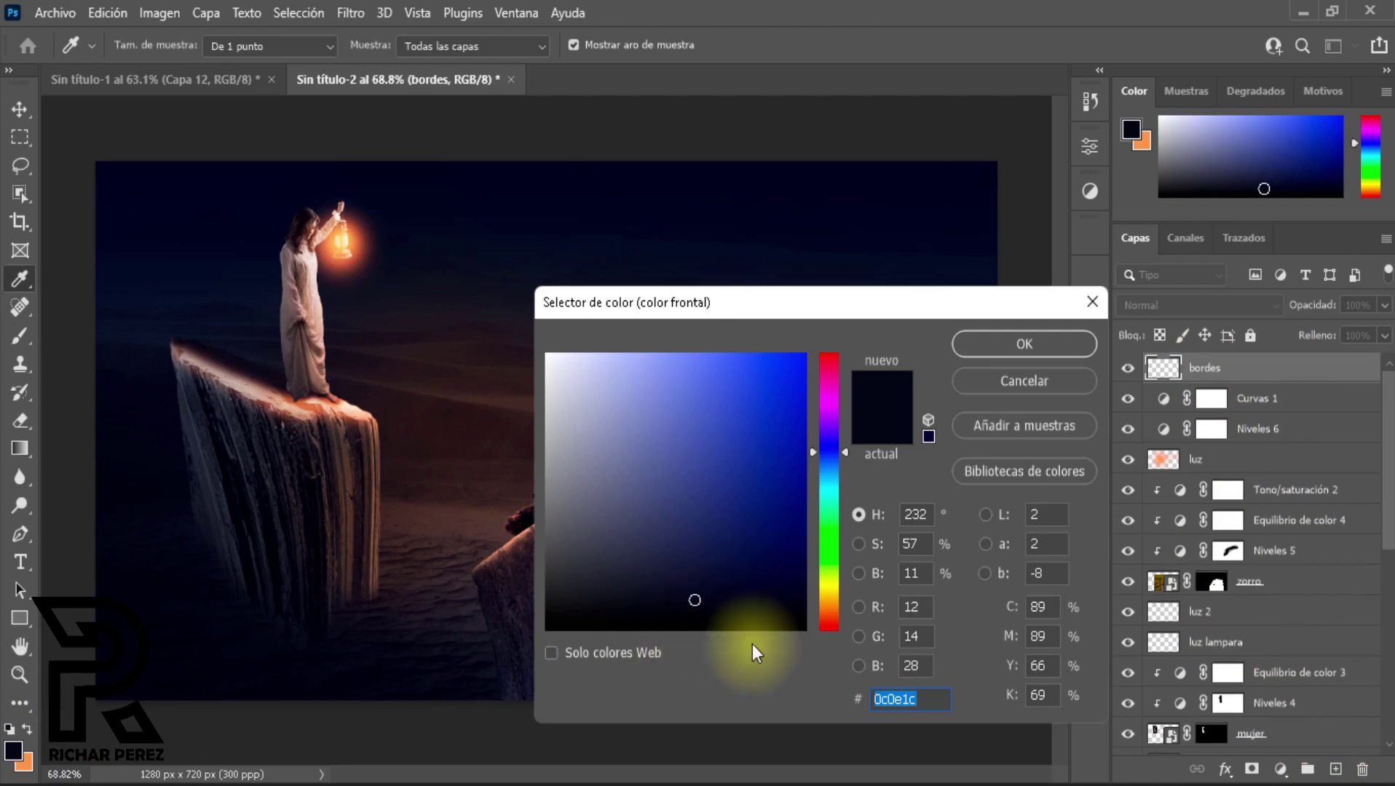
click(1015, 344)
Step: Paint dark navy over the image's bottom edge with a soft brush enlarged to about 480 px
key(b)
scroll(956, 177, down, 1)
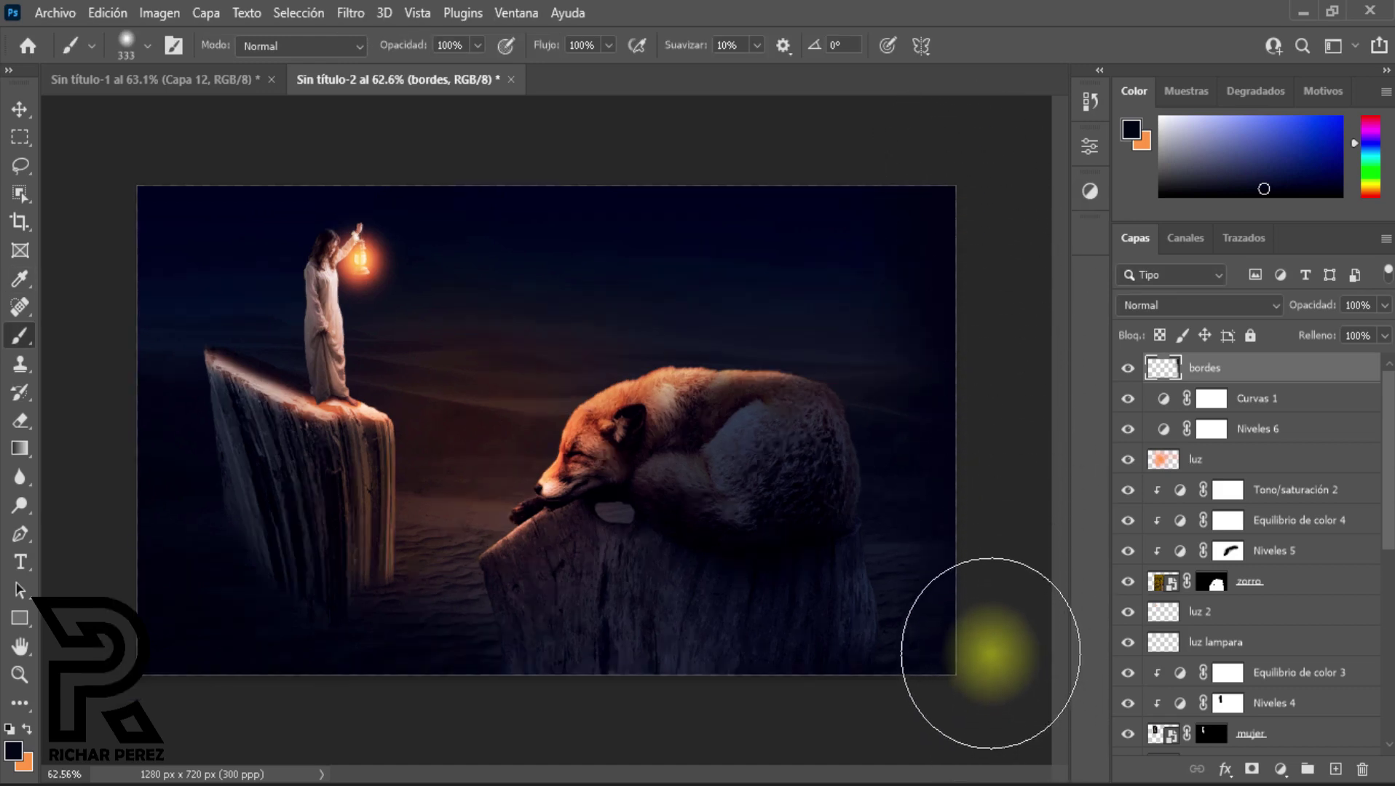
scroll(947, 666, down, 2)
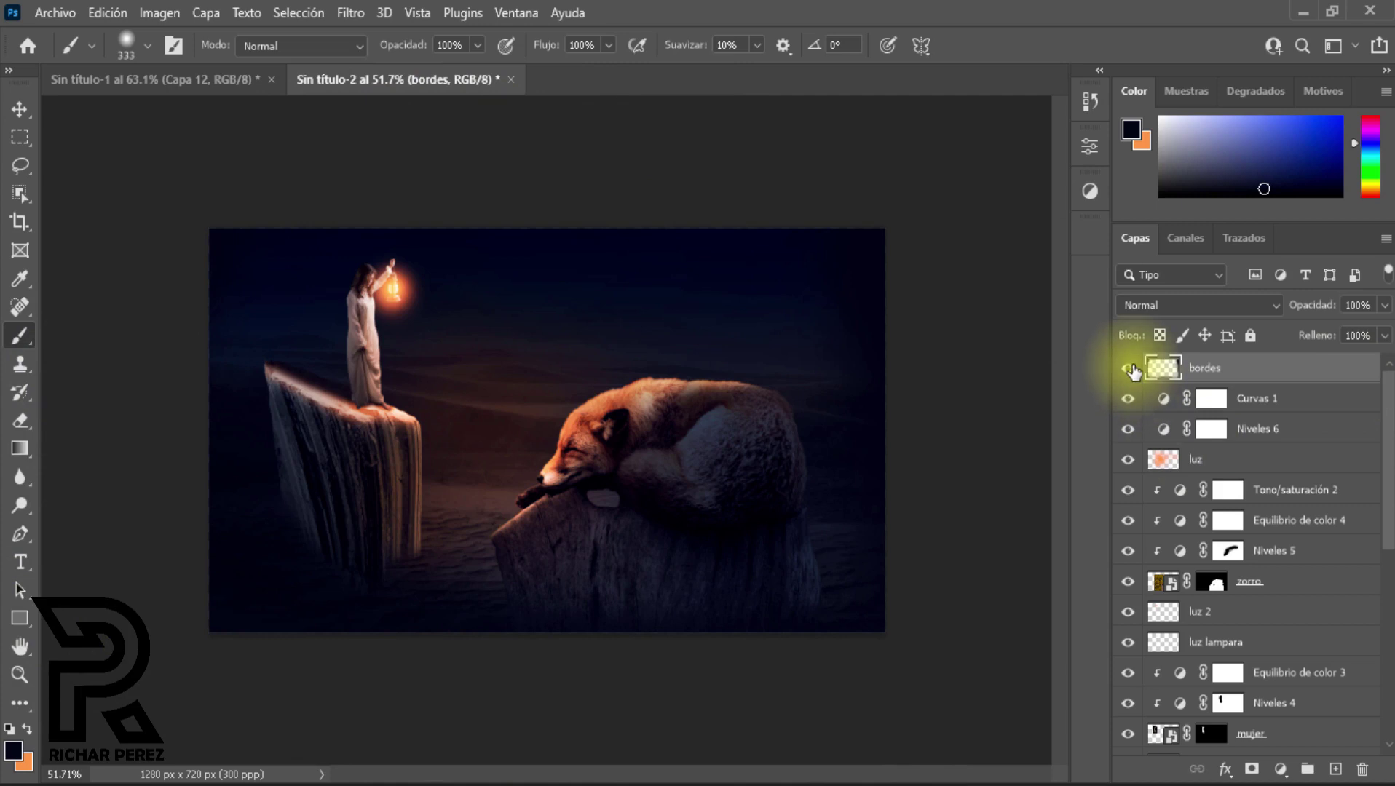
click(1129, 369)
click(1133, 369)
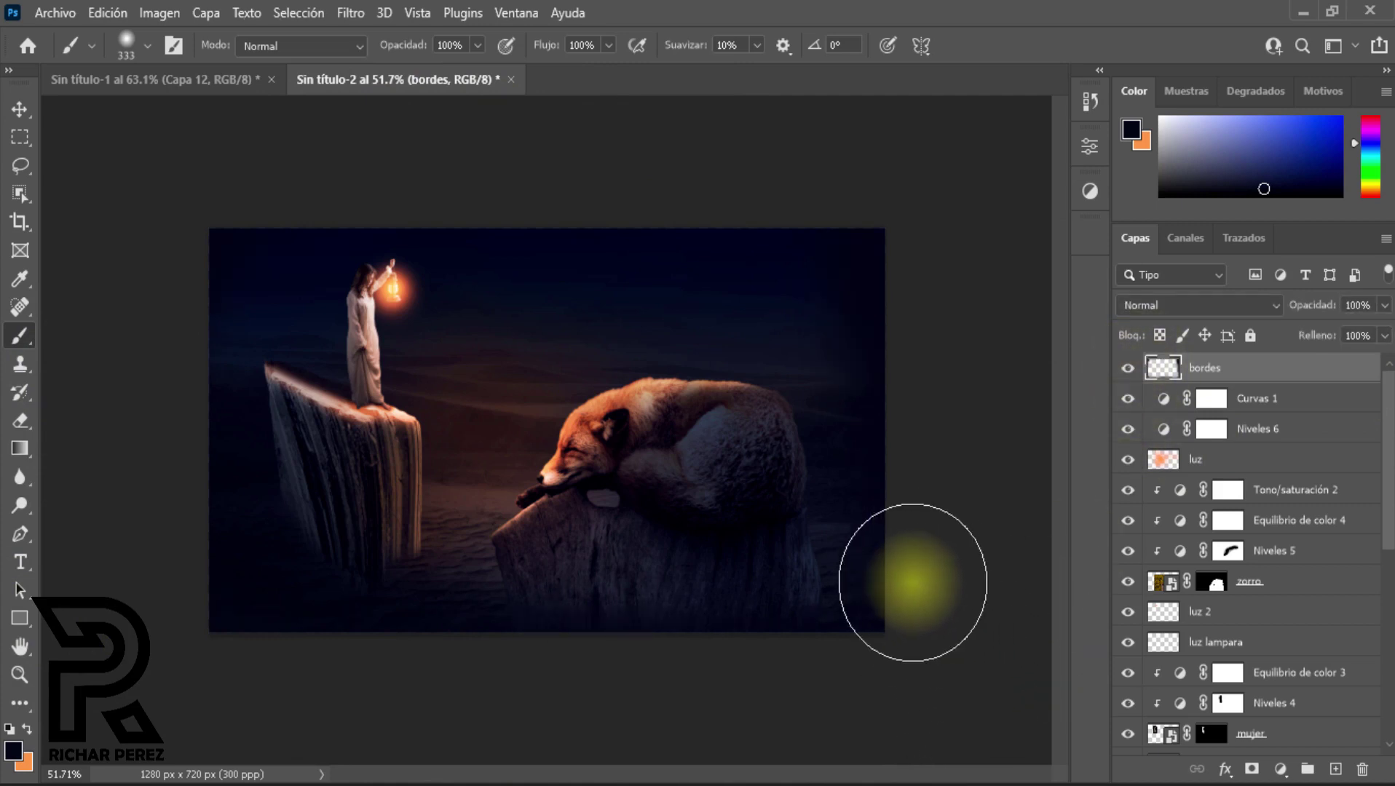
drag(912, 582, 947, 583)
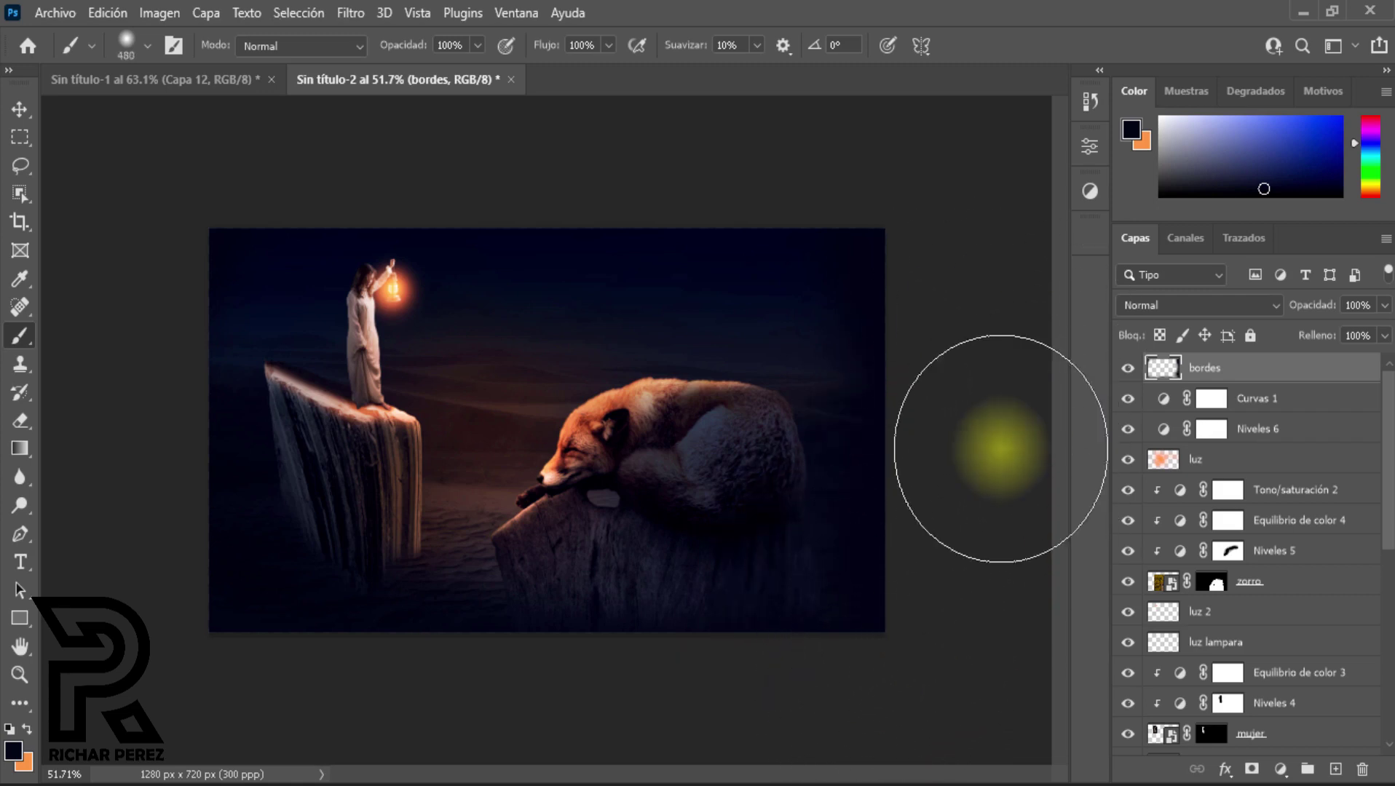
mouse_move(1001, 448)
mouse_down()
mouse_move(688, 661)
mouse_move(554, 728)
mouse_move(803, 729)
mouse_move(162, 710)
mouse_up()
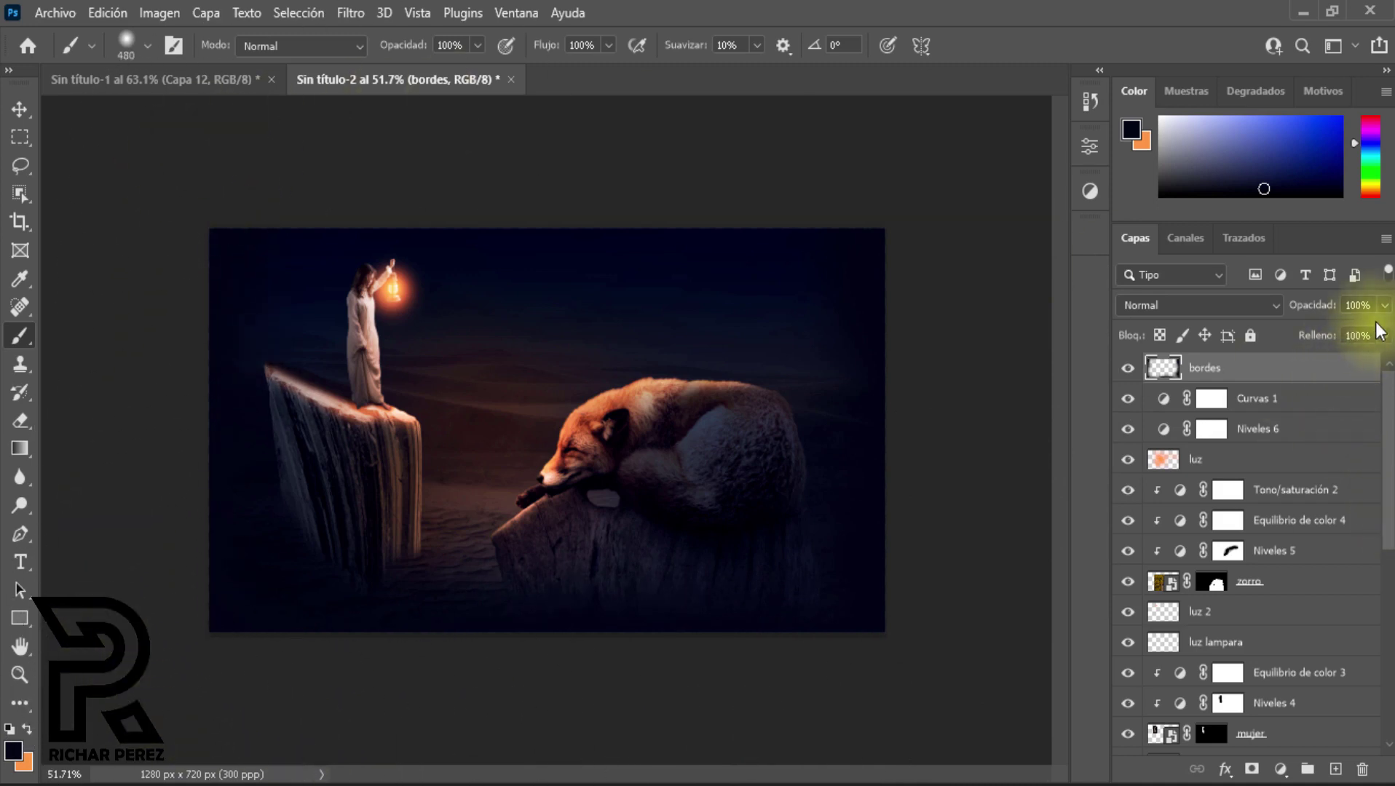
Step: Fade the bordes layer to 46% opacity, compare it on and off, and zoom in on the composite
click(1384, 305)
drag(1383, 330, 1369, 346)
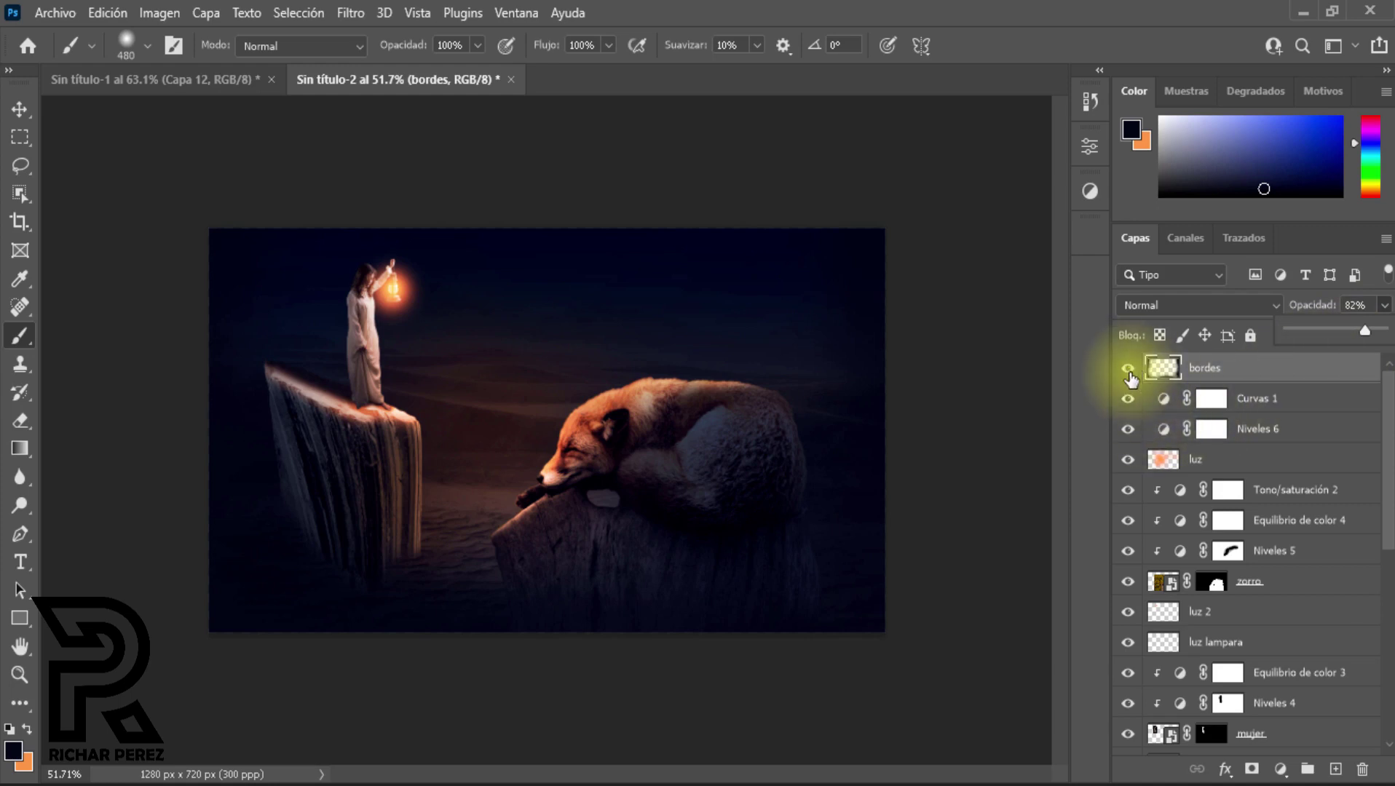
scroll(1127, 366, up, 2)
drag(1366, 339, 1334, 340)
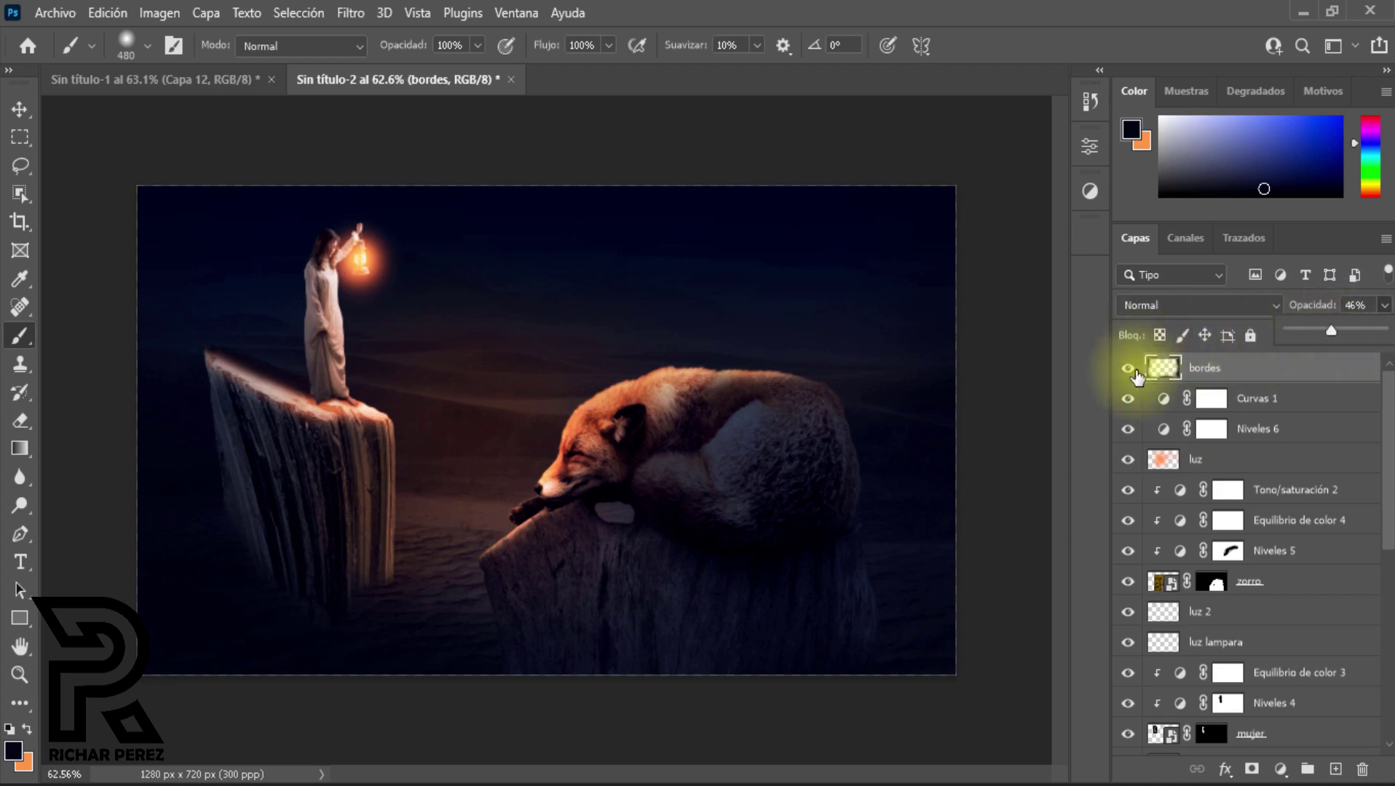
click(1128, 369)
click(1135, 372)
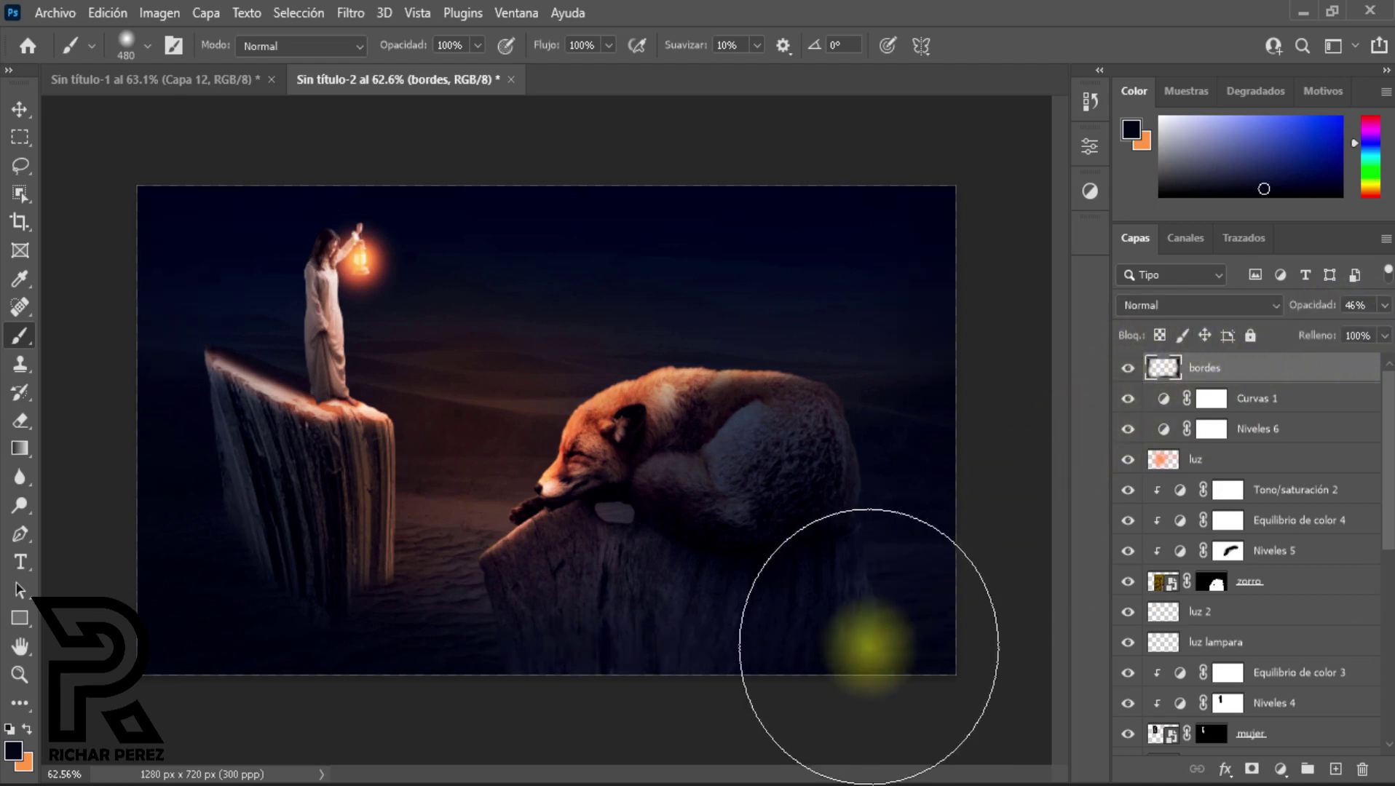
click(20, 674)
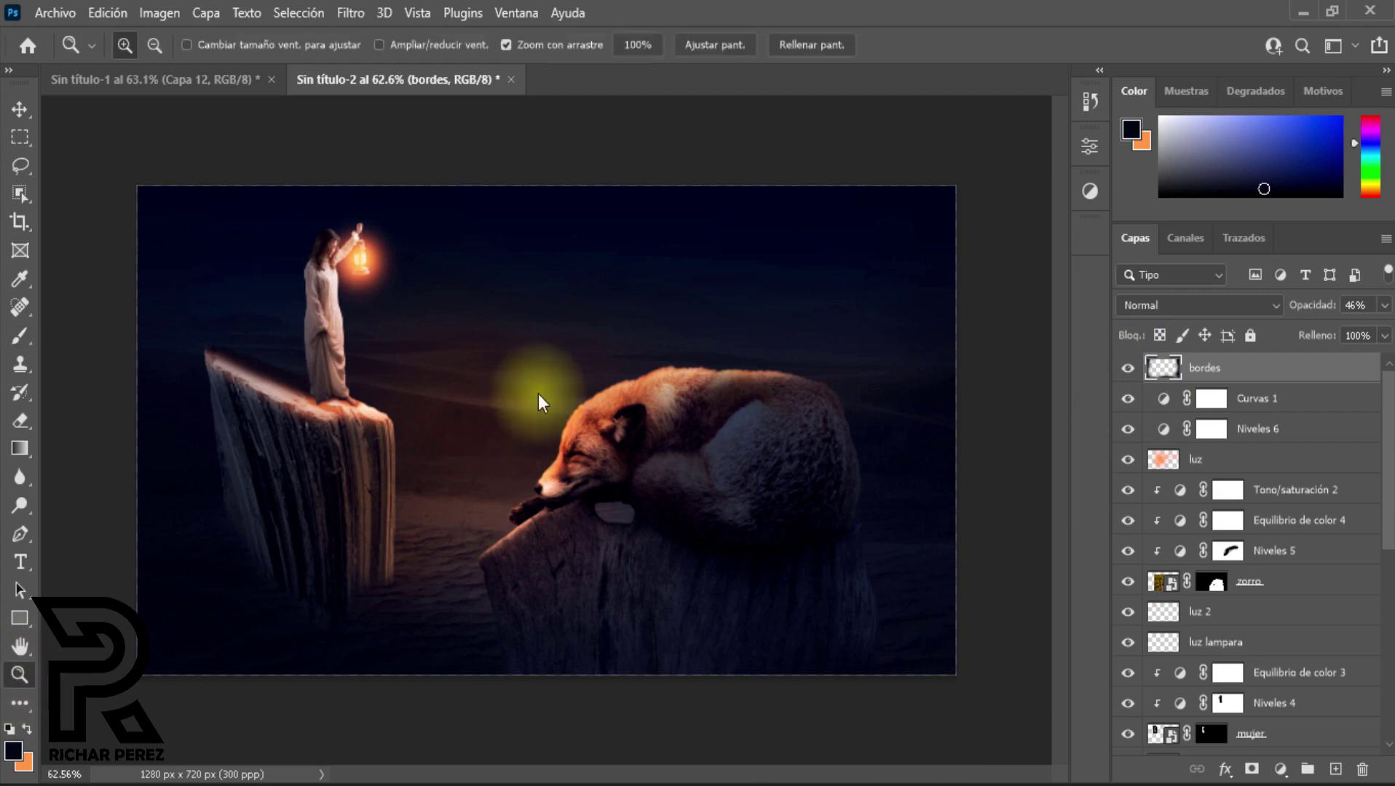
drag(536, 395, 1012, 358)
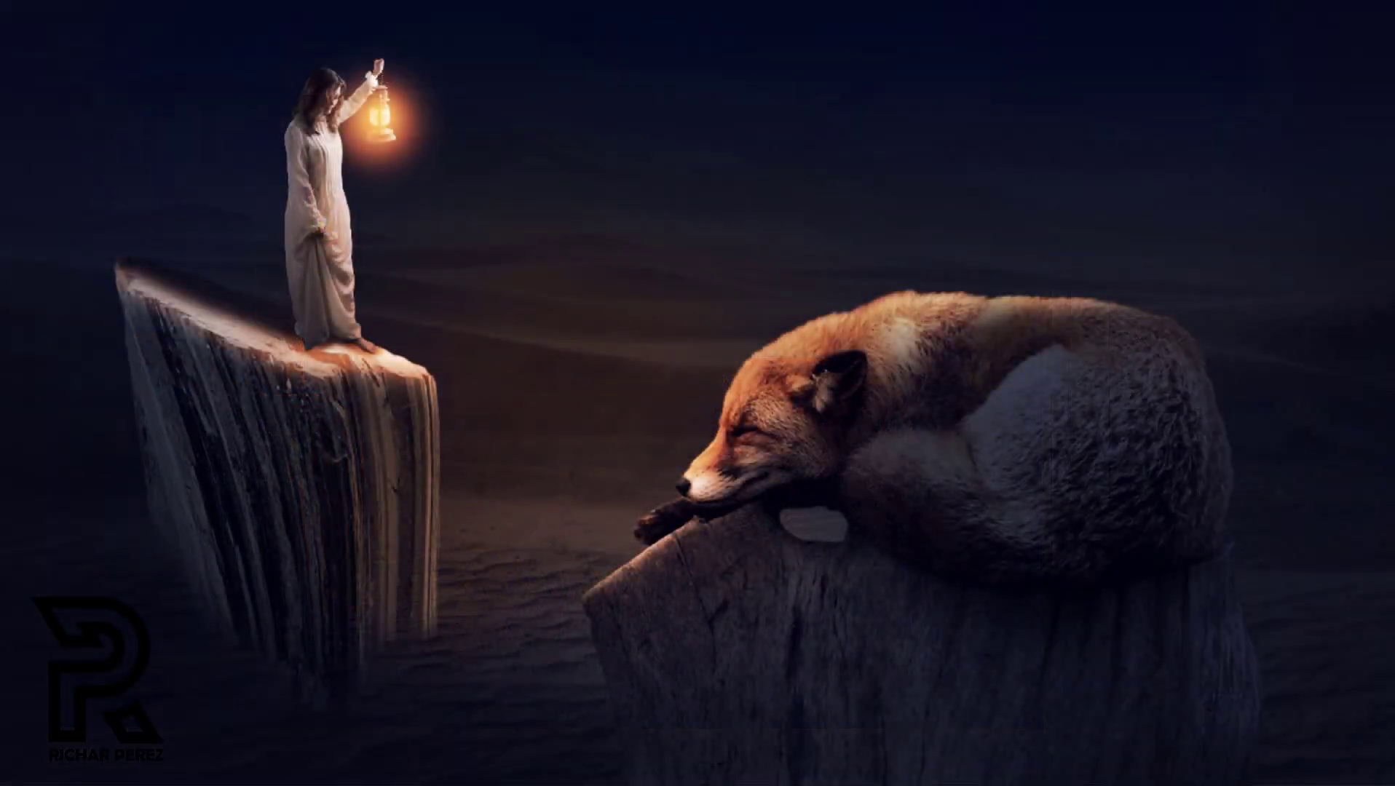